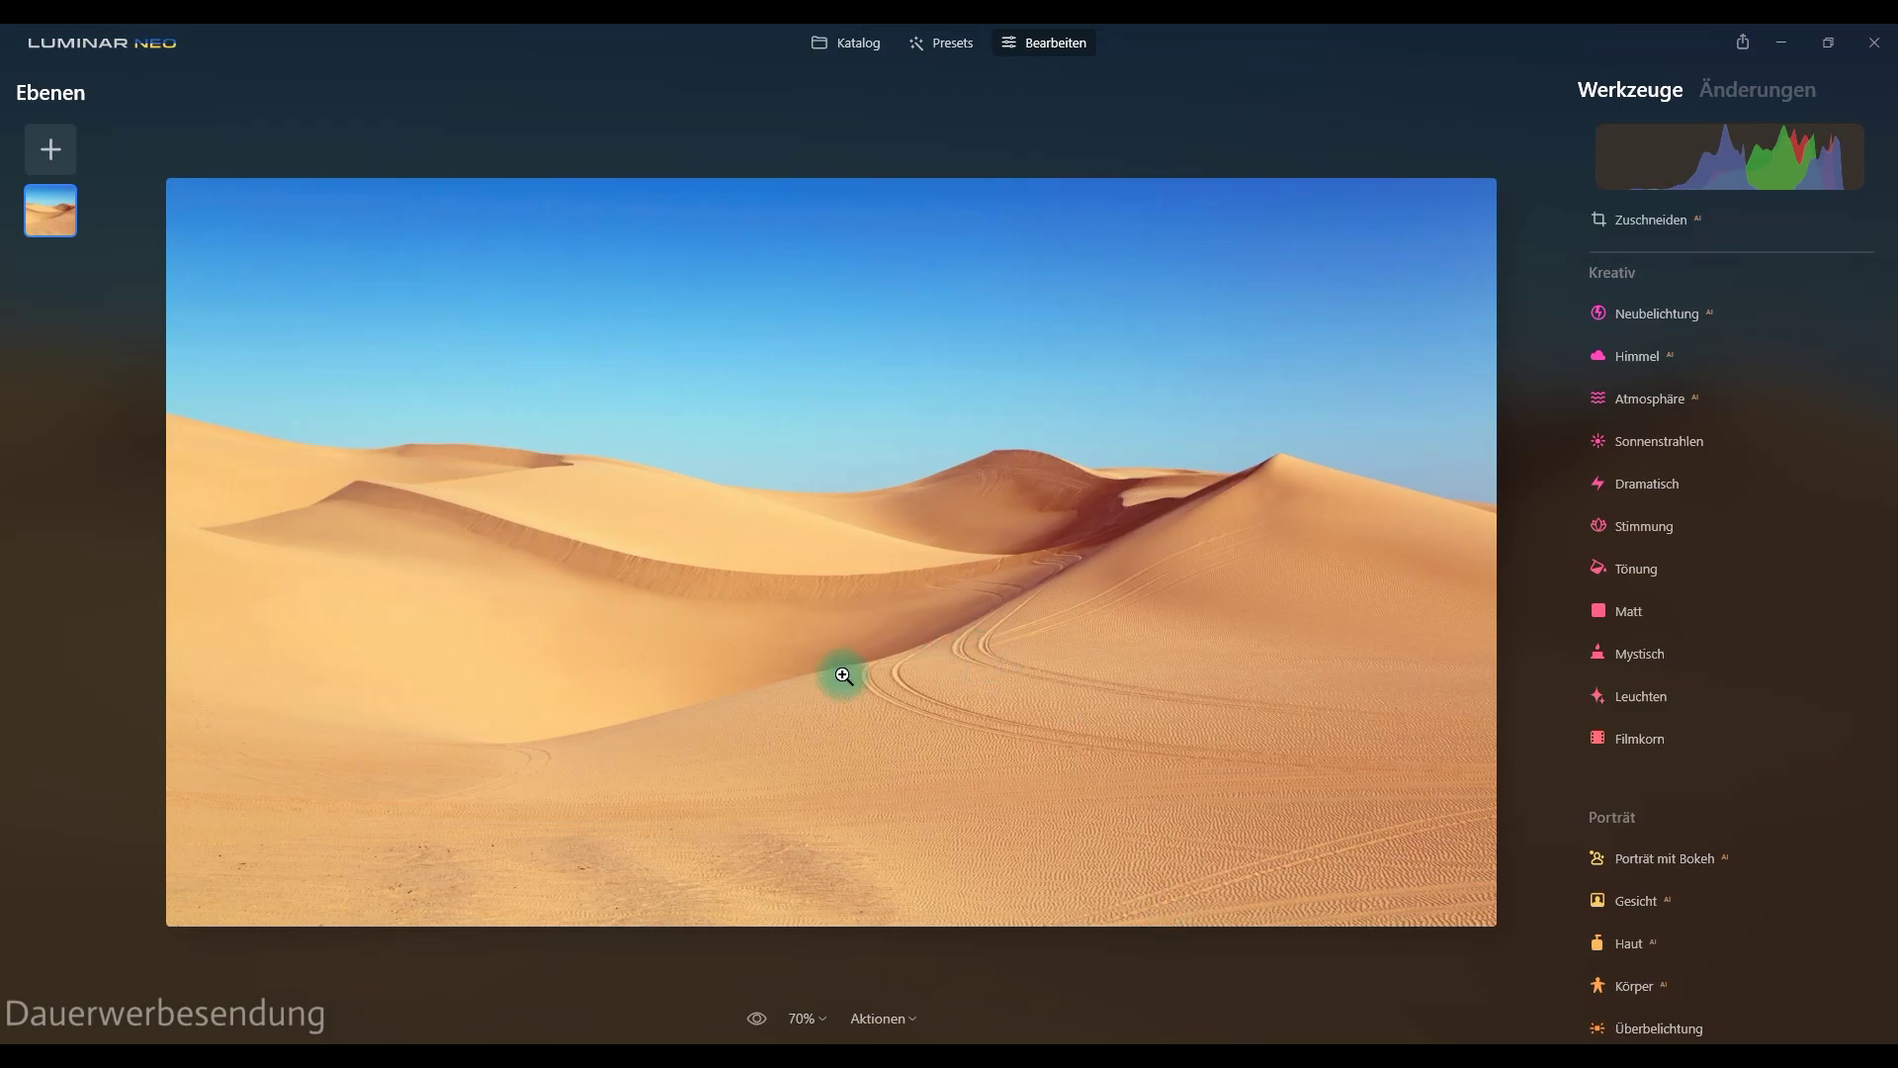
Open the Himmel tool and switch the sky selection to the Eigene category
{"action": "left_click", "coordinate": [1629, 361]}
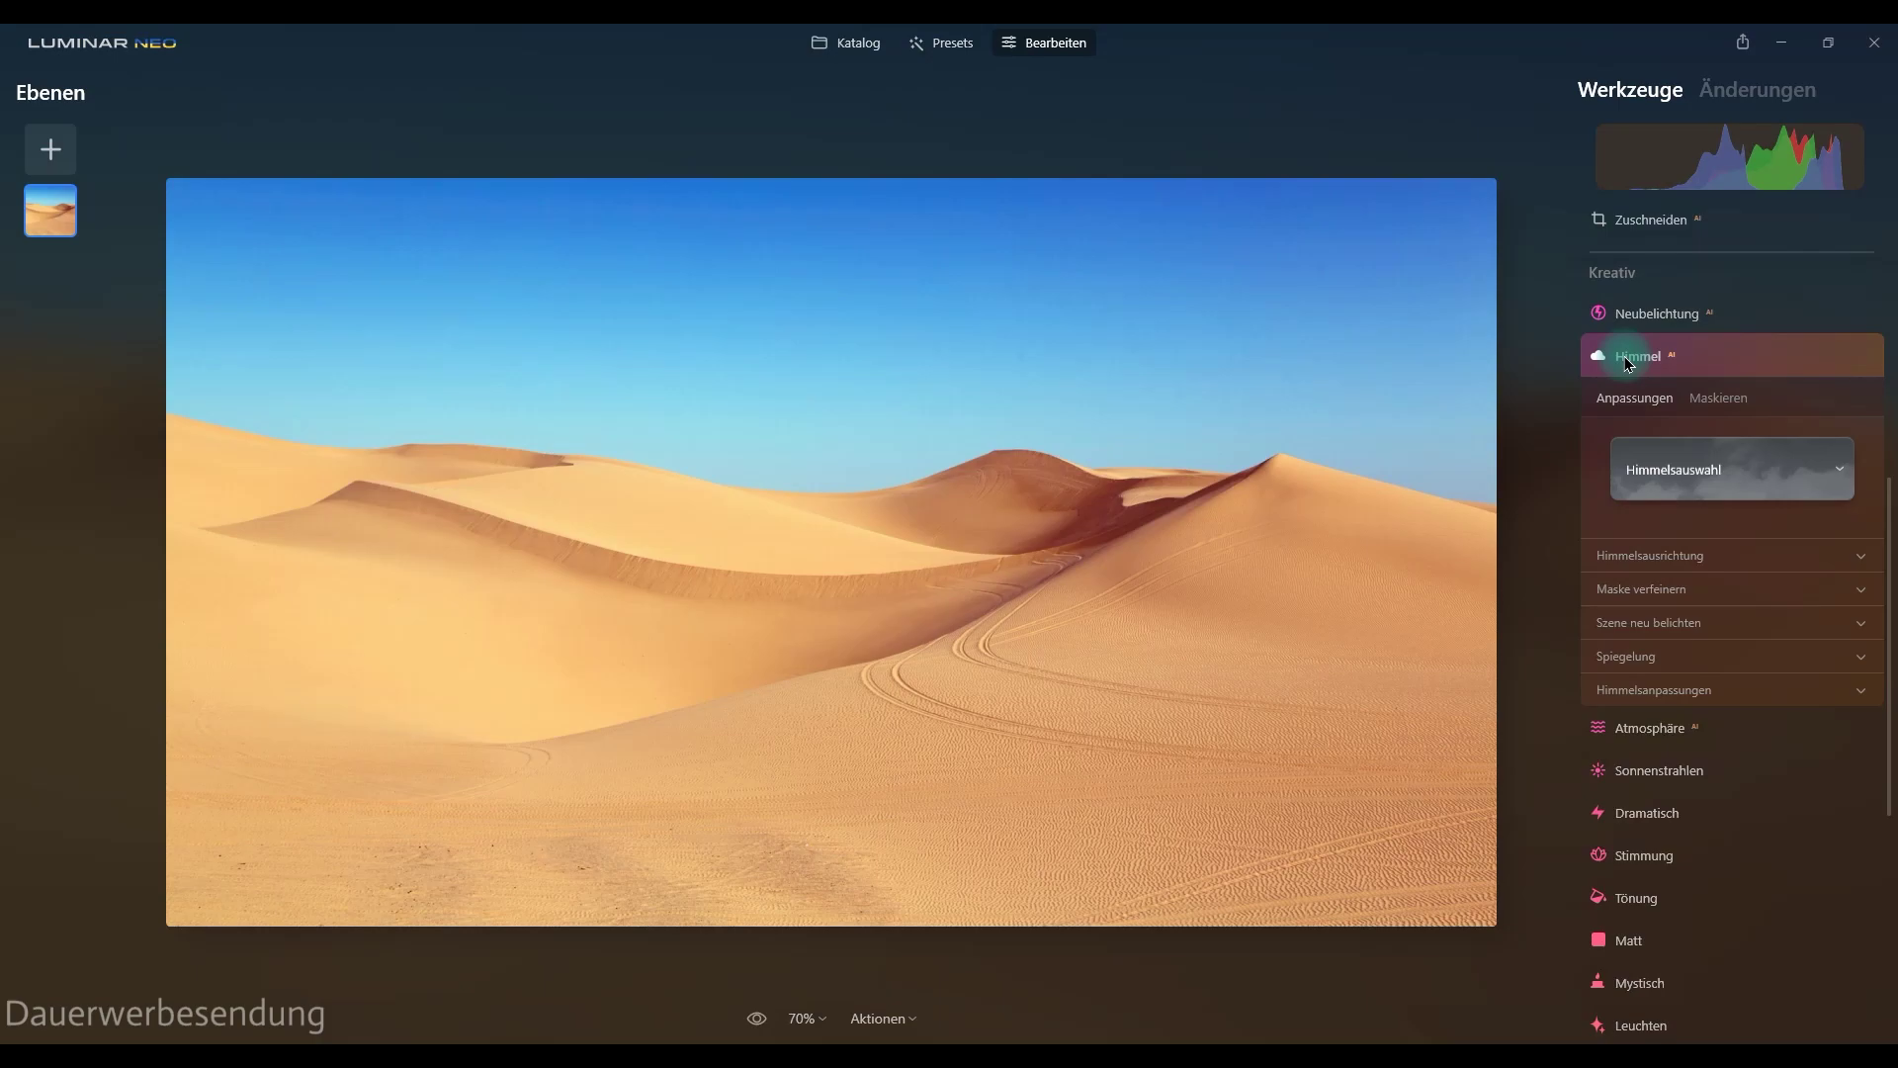
{"action": "left_click", "coordinate": [1768, 470]}
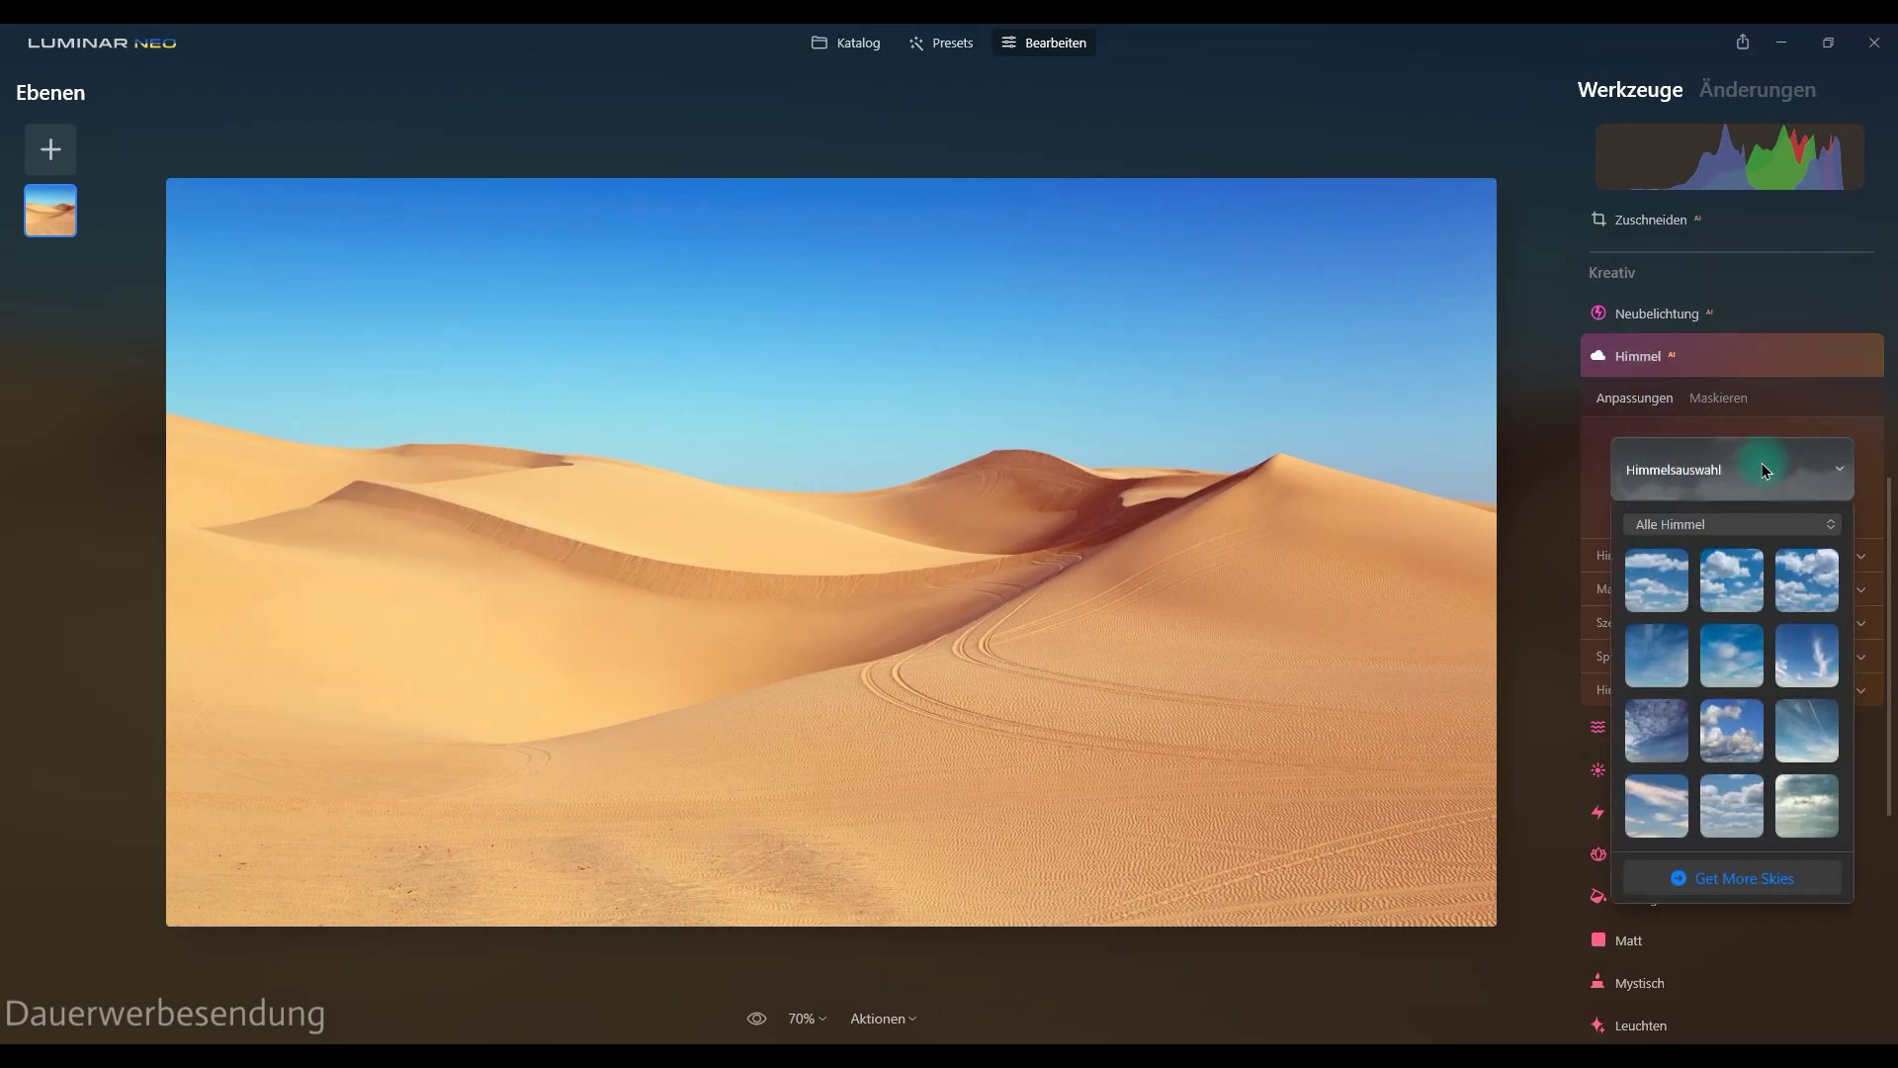
{"action": "left_click", "coordinate": [1746, 519]}
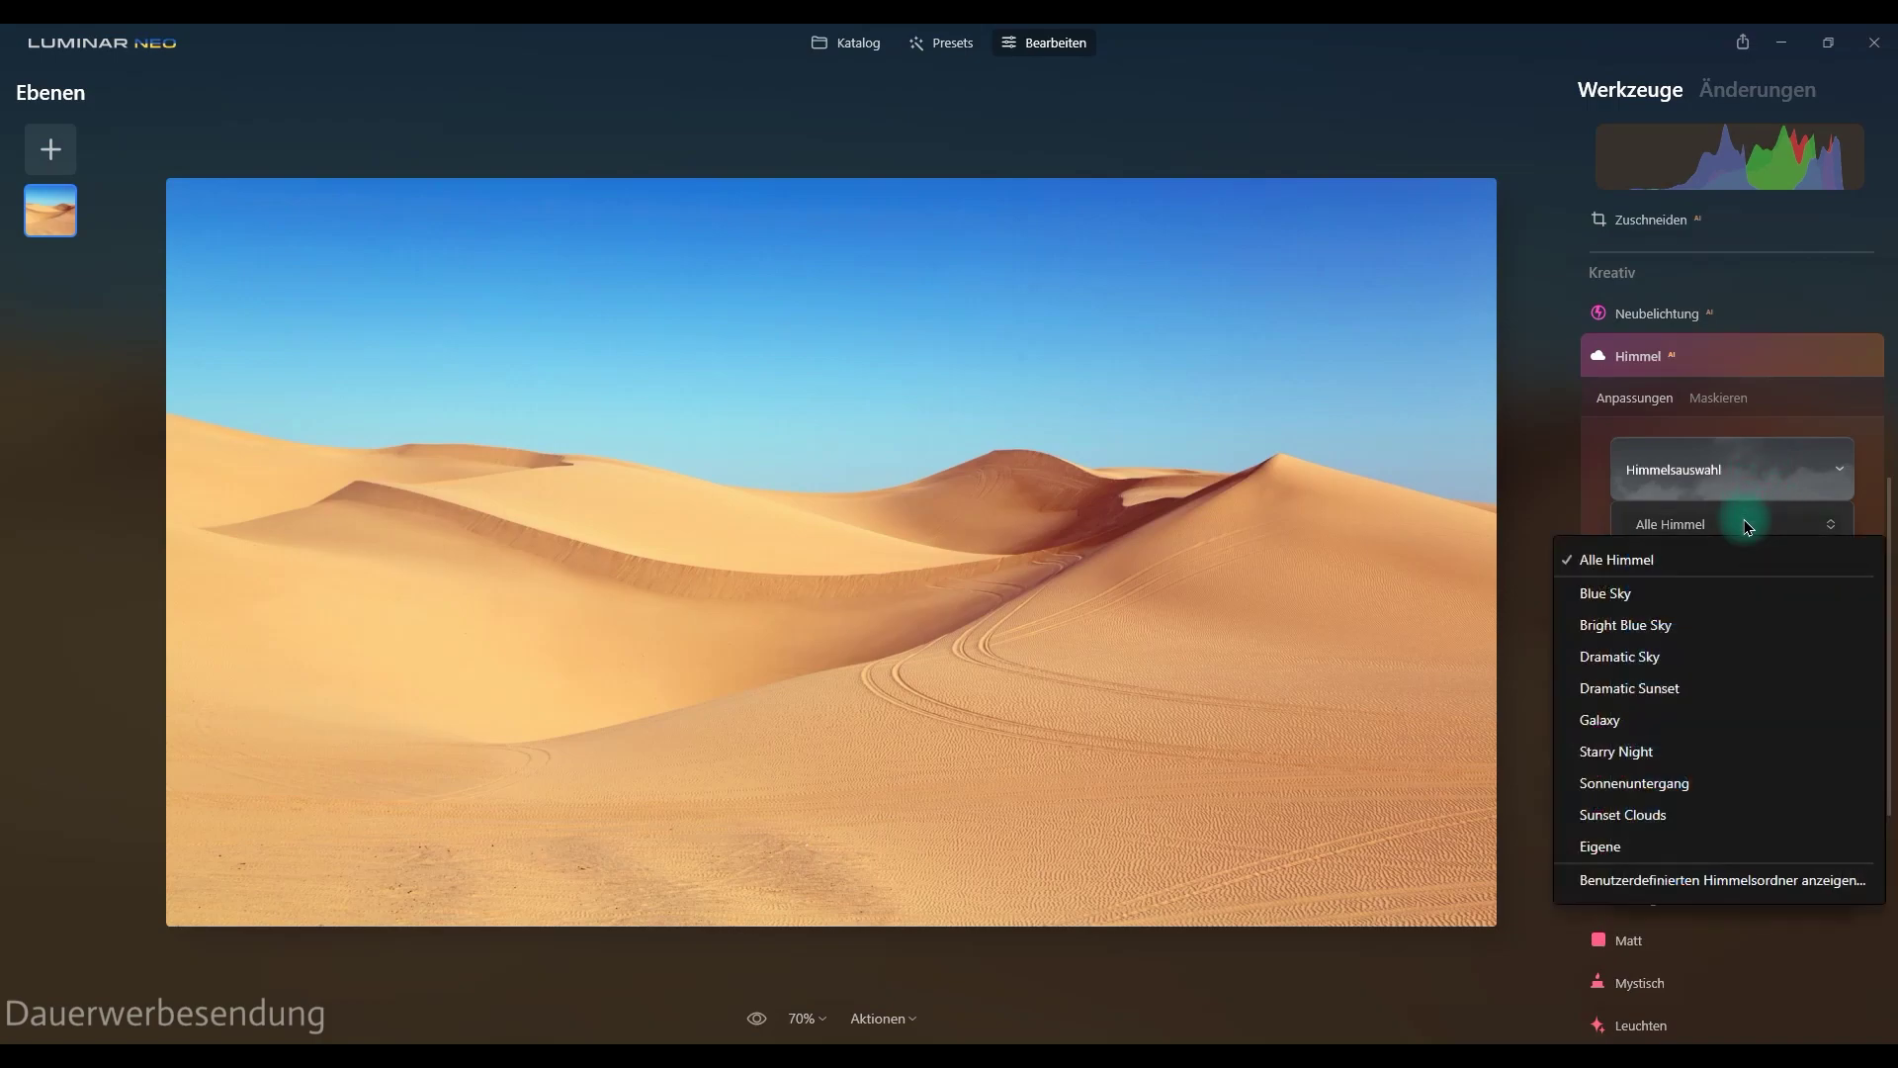
{"action": "left_click", "coordinate": [1629, 851]}
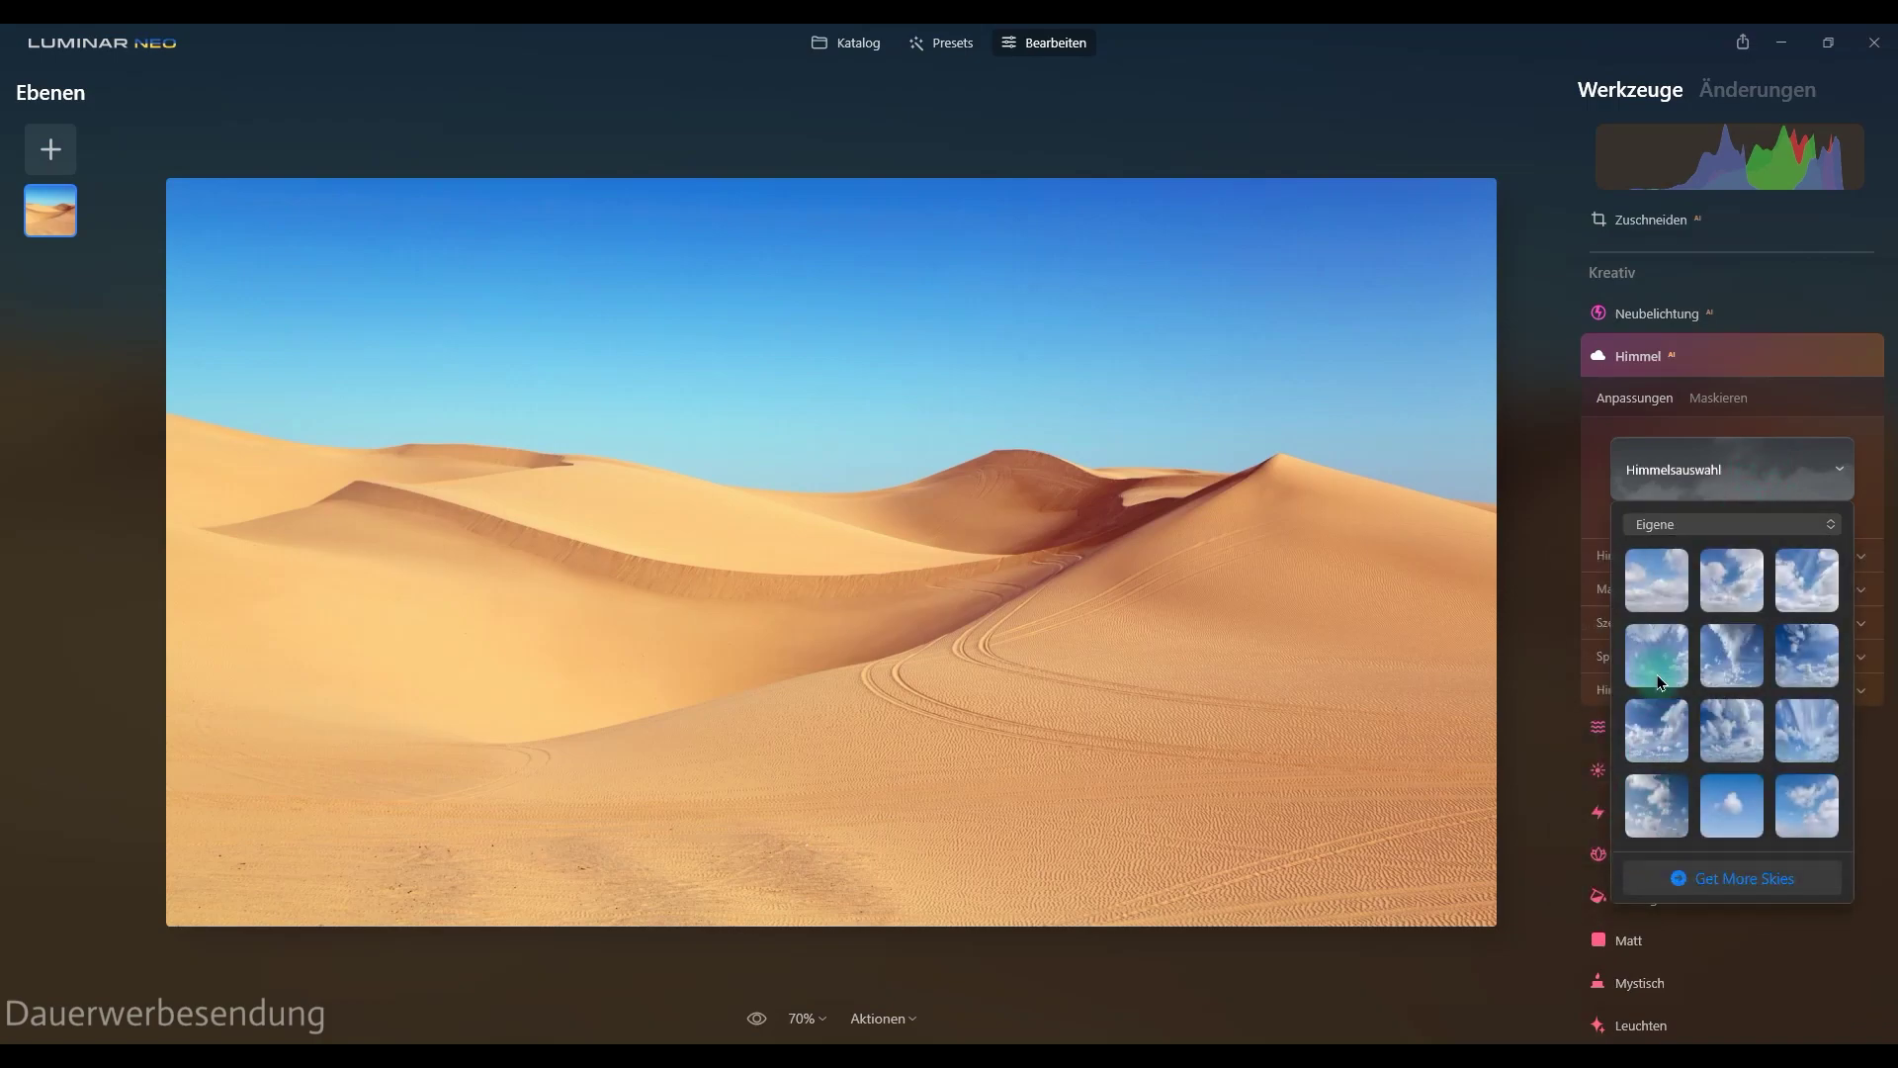
{"action": "scroll", "coordinate": [1724, 638], "scroll_direction": "down", "scroll_amount": 2}
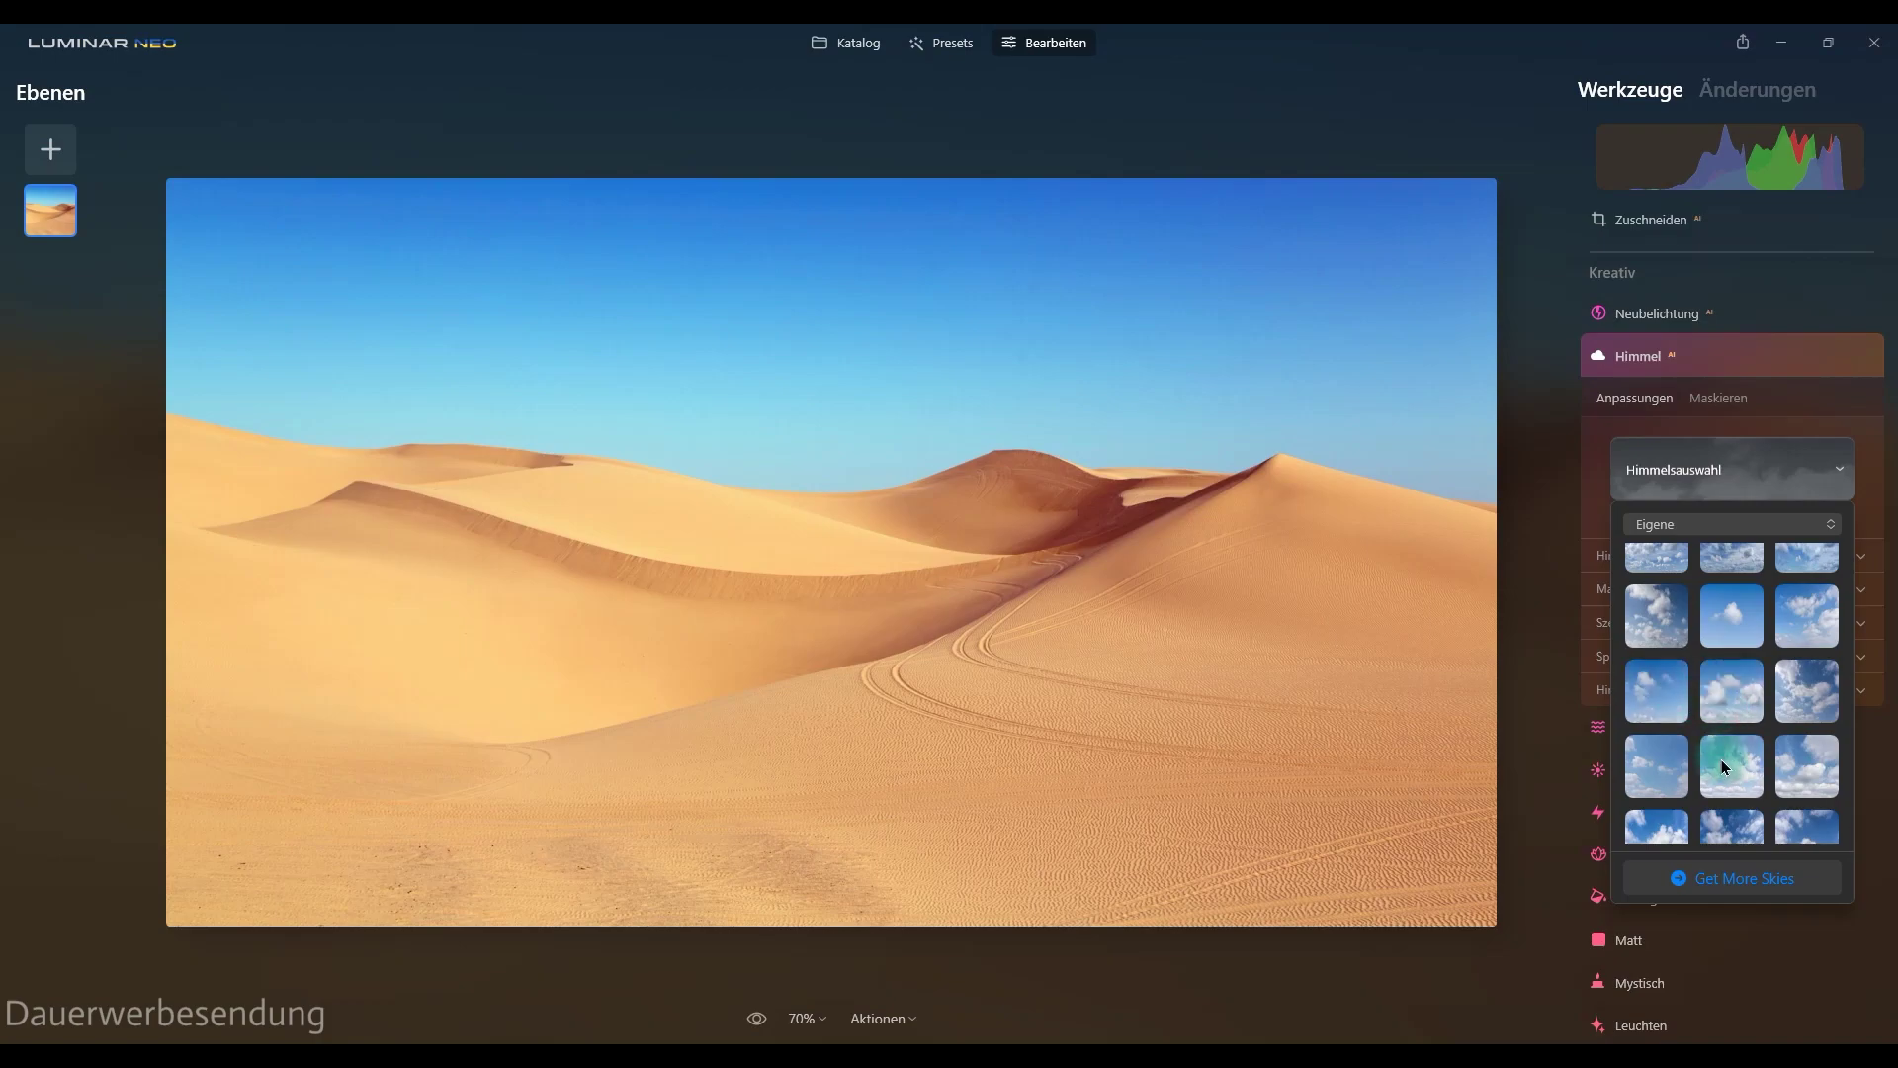
Try several custom cloudy skies and settle on Sky (7) with many small clouds
{"action": "left_click", "coordinate": [1738, 831]}
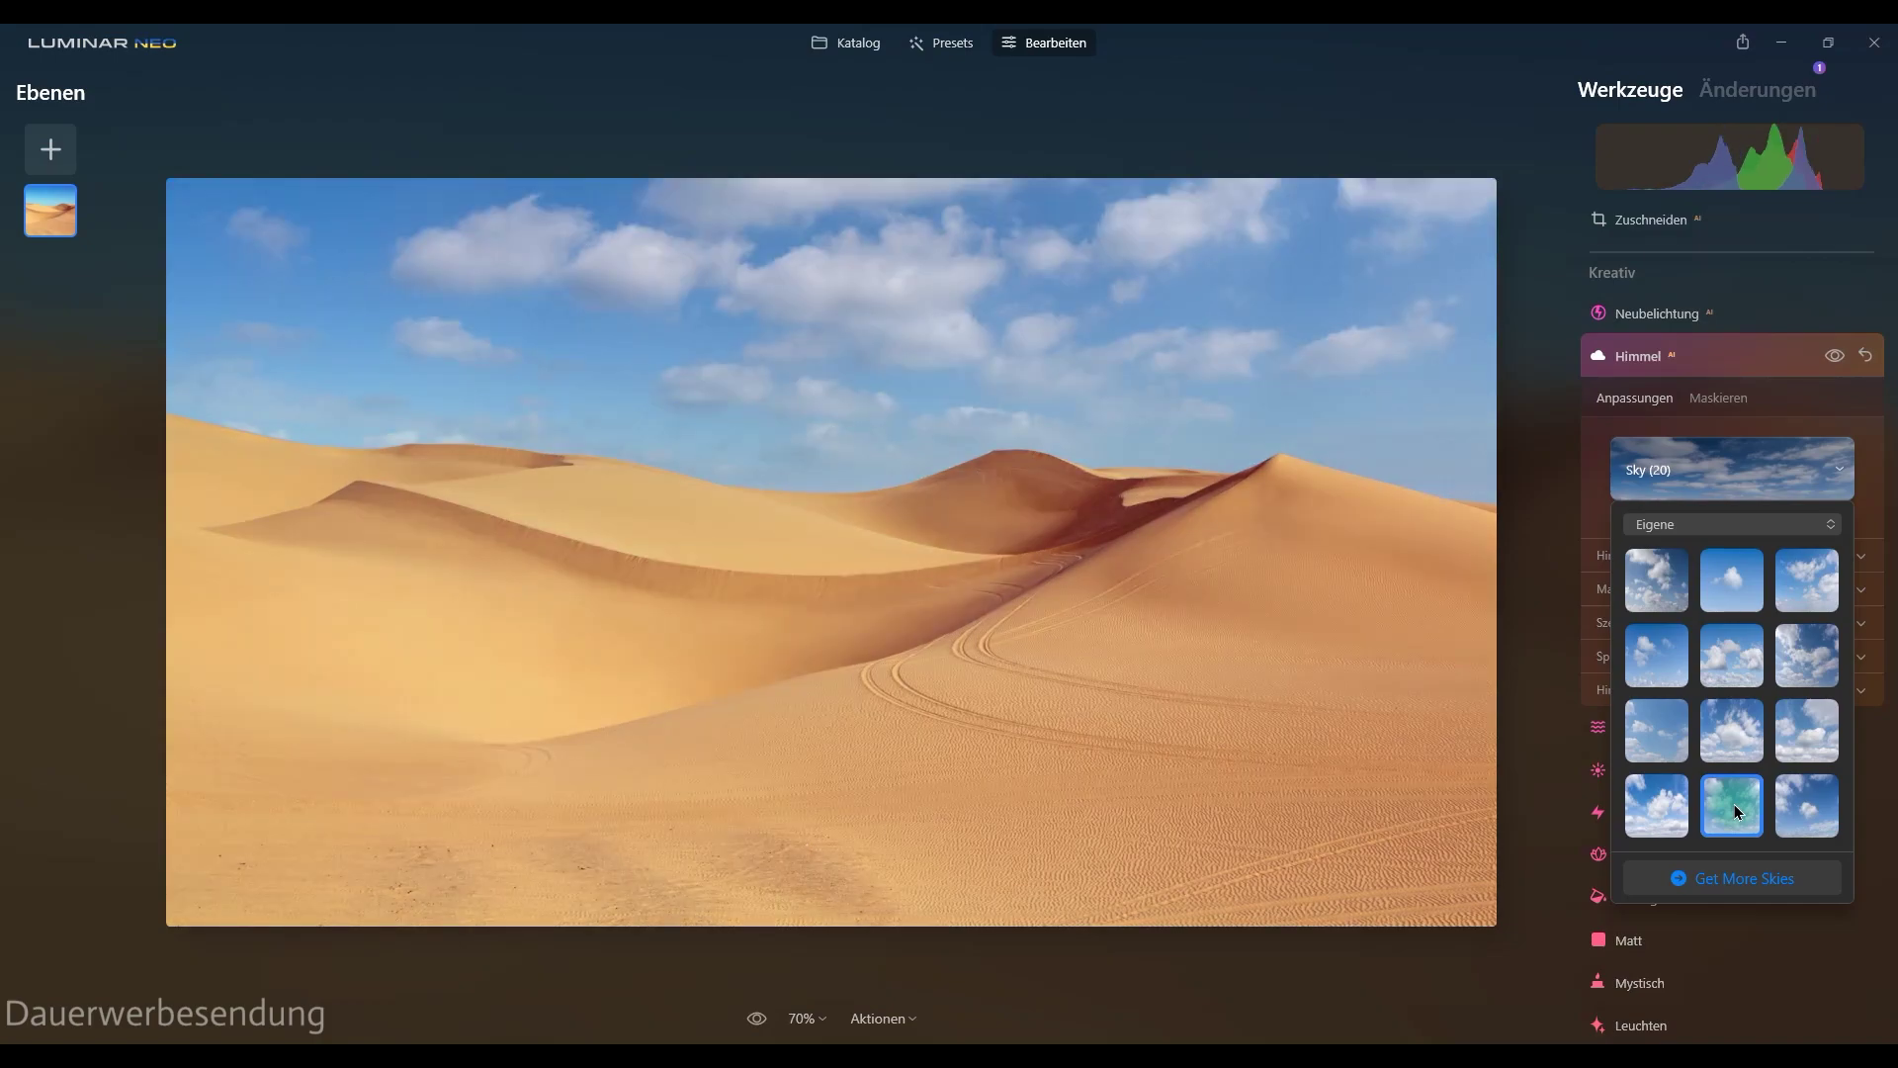
{"action": "scroll", "coordinate": [1716, 692], "scroll_direction": "down", "scroll_amount": 2}
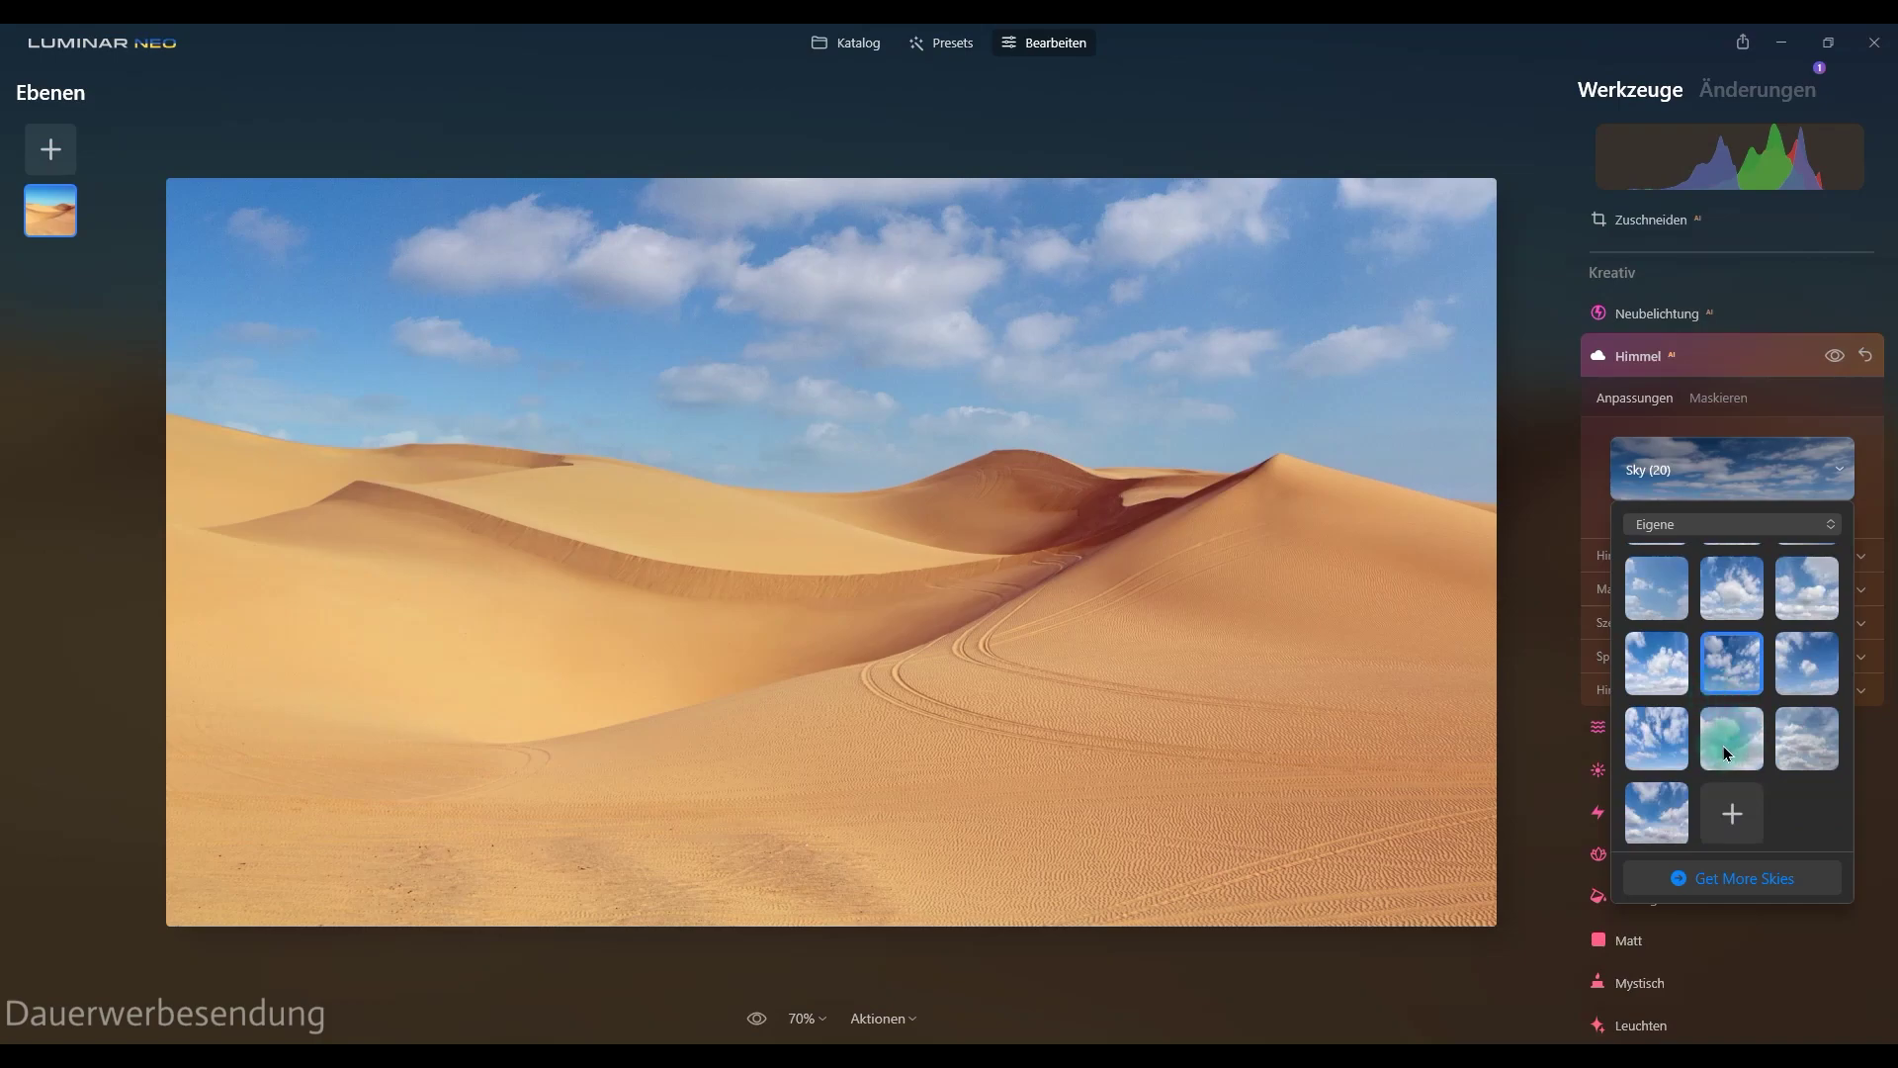
{"action": "scroll", "coordinate": [1723, 746], "scroll_direction": "up", "scroll_amount": 3}
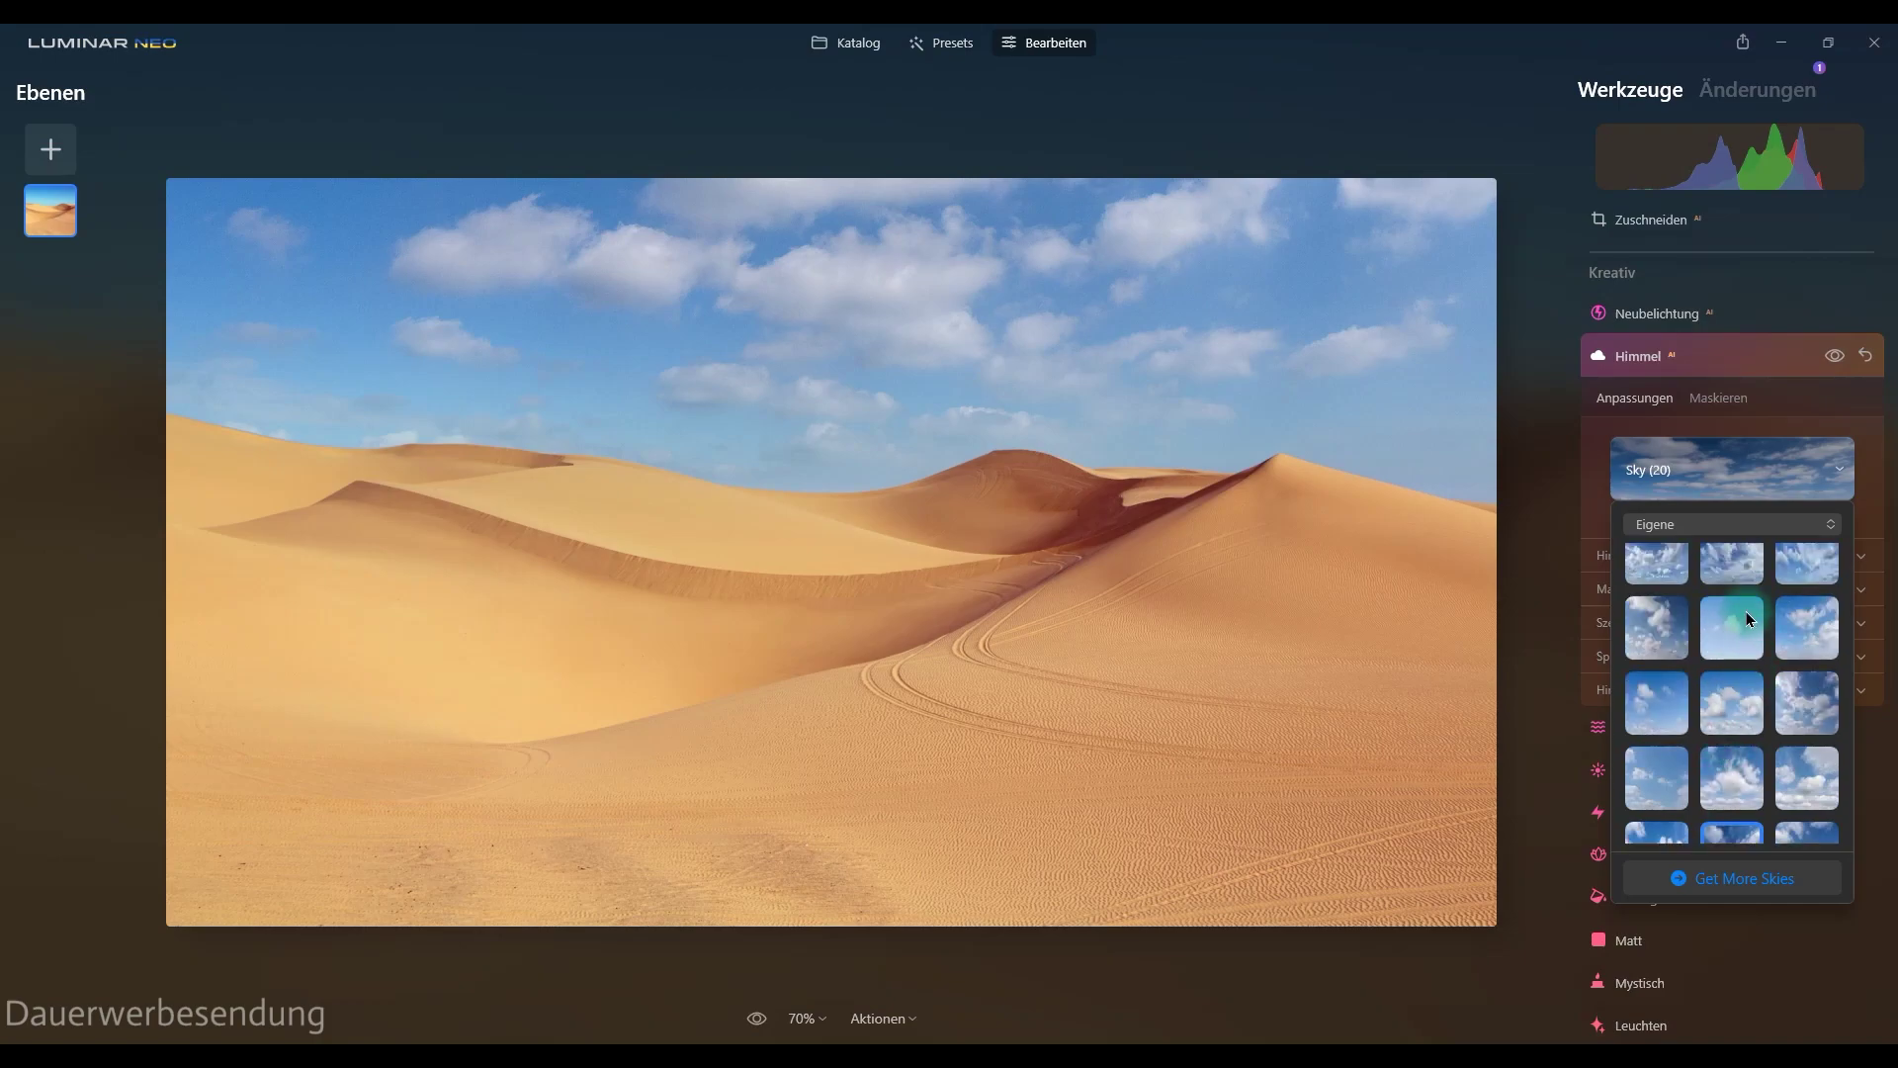
{"action": "scroll", "coordinate": [1746, 617], "scroll_direction": "up", "scroll_amount": 1}
{"action": "left_click", "coordinate": [1733, 660]}
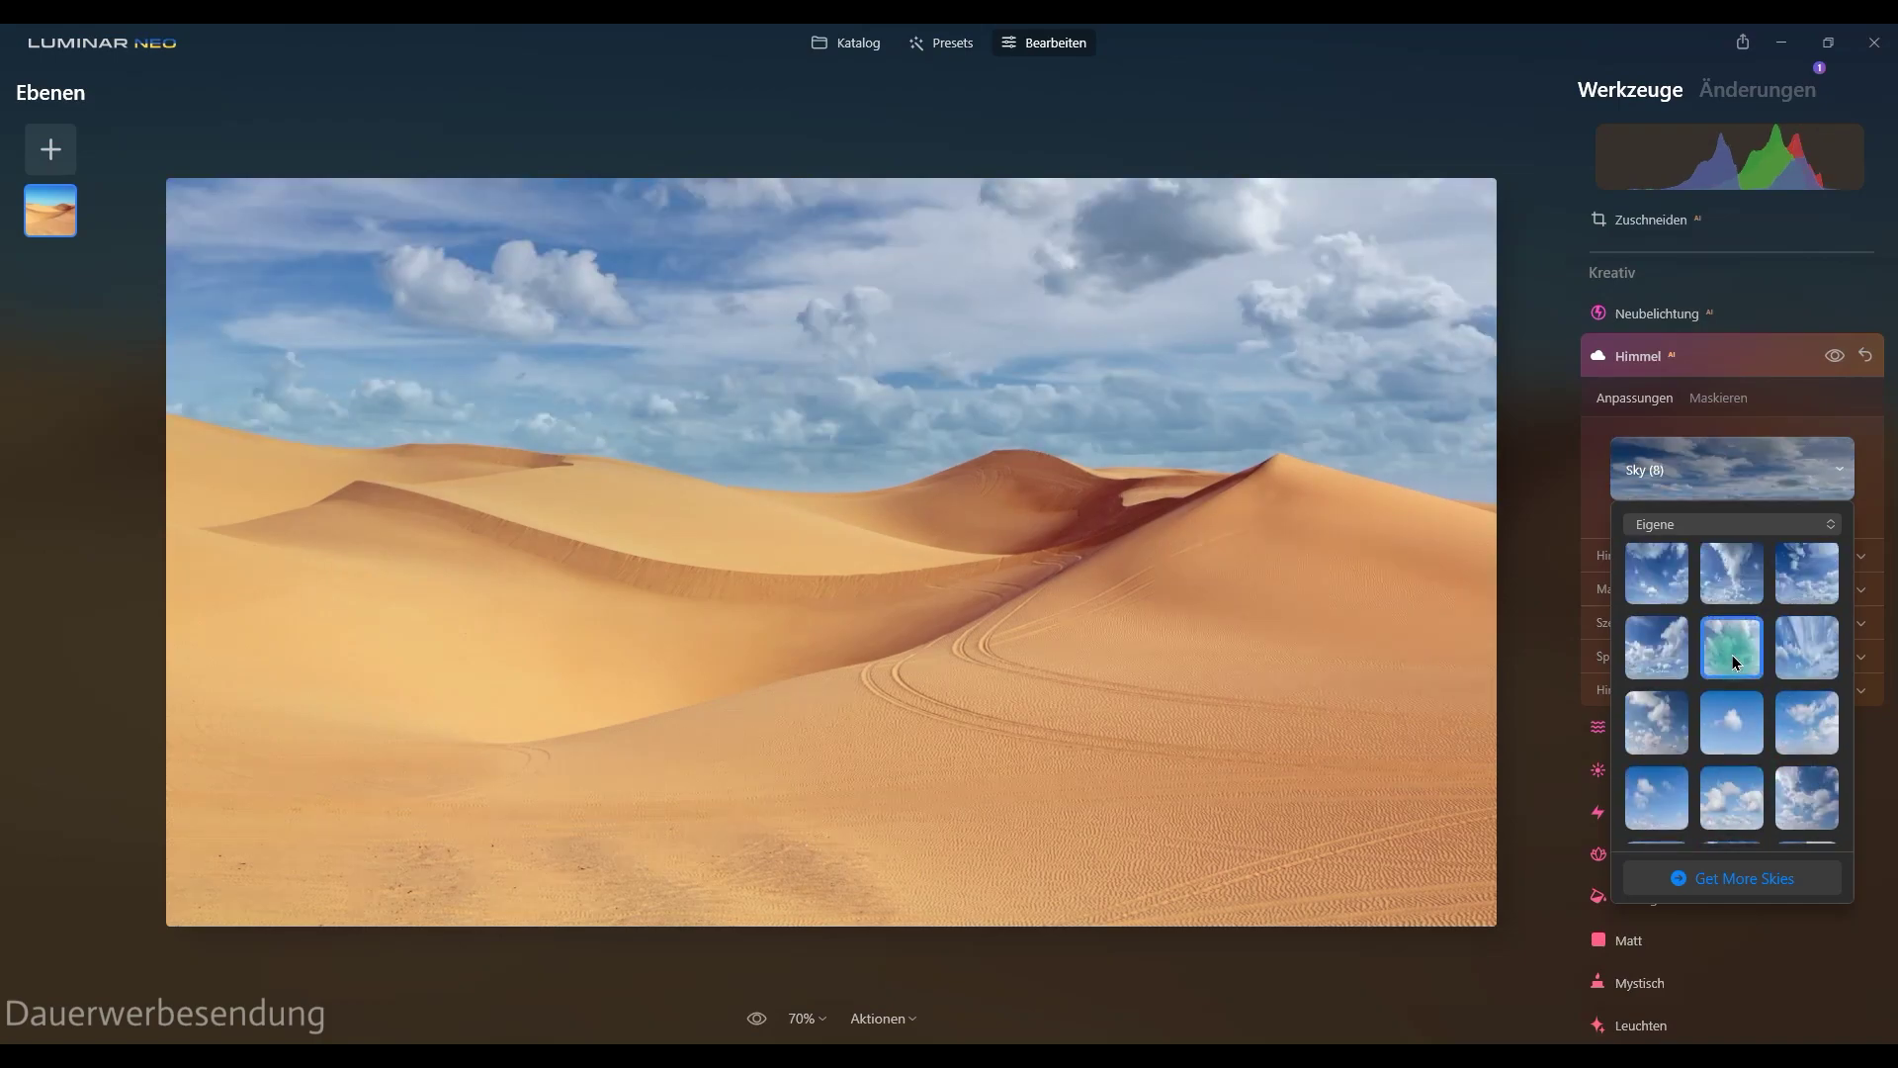
{"action": "left_click", "coordinate": [1729, 566]}
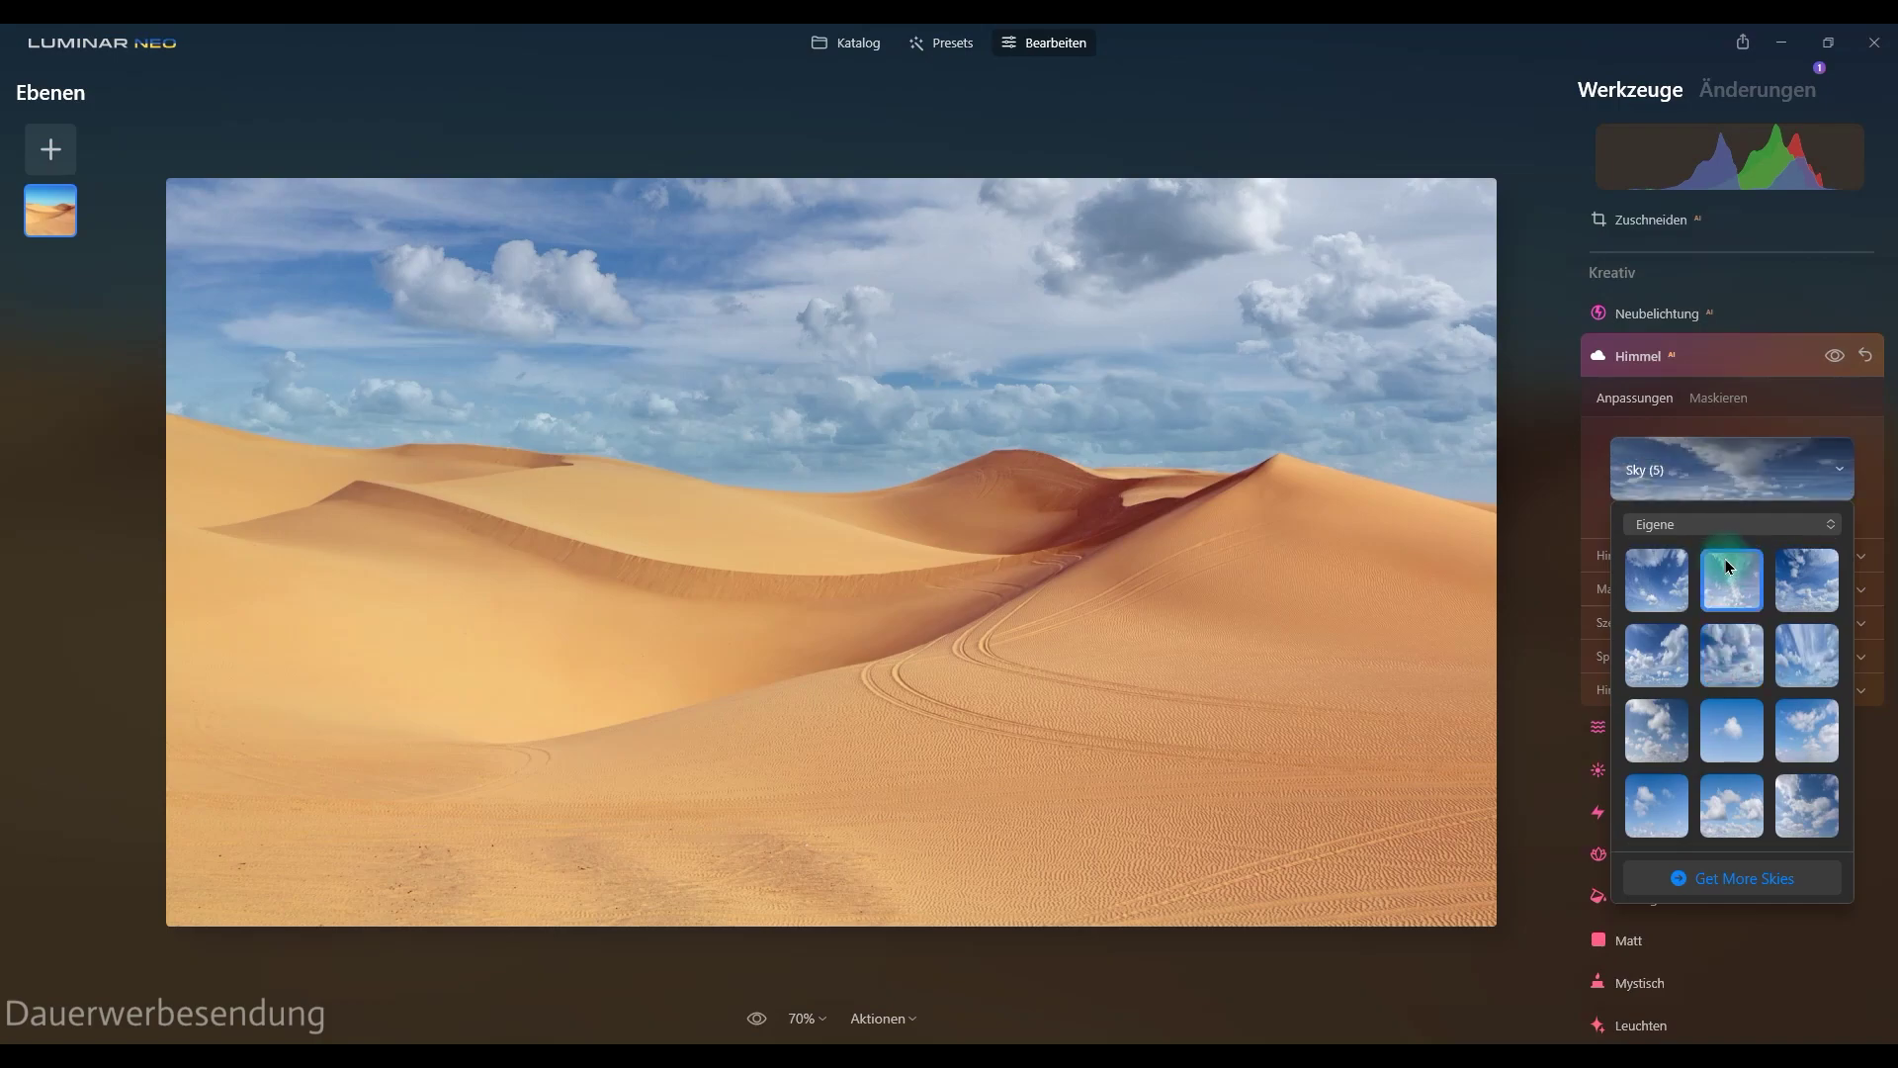
{"action": "left_click", "coordinate": [1649, 603]}
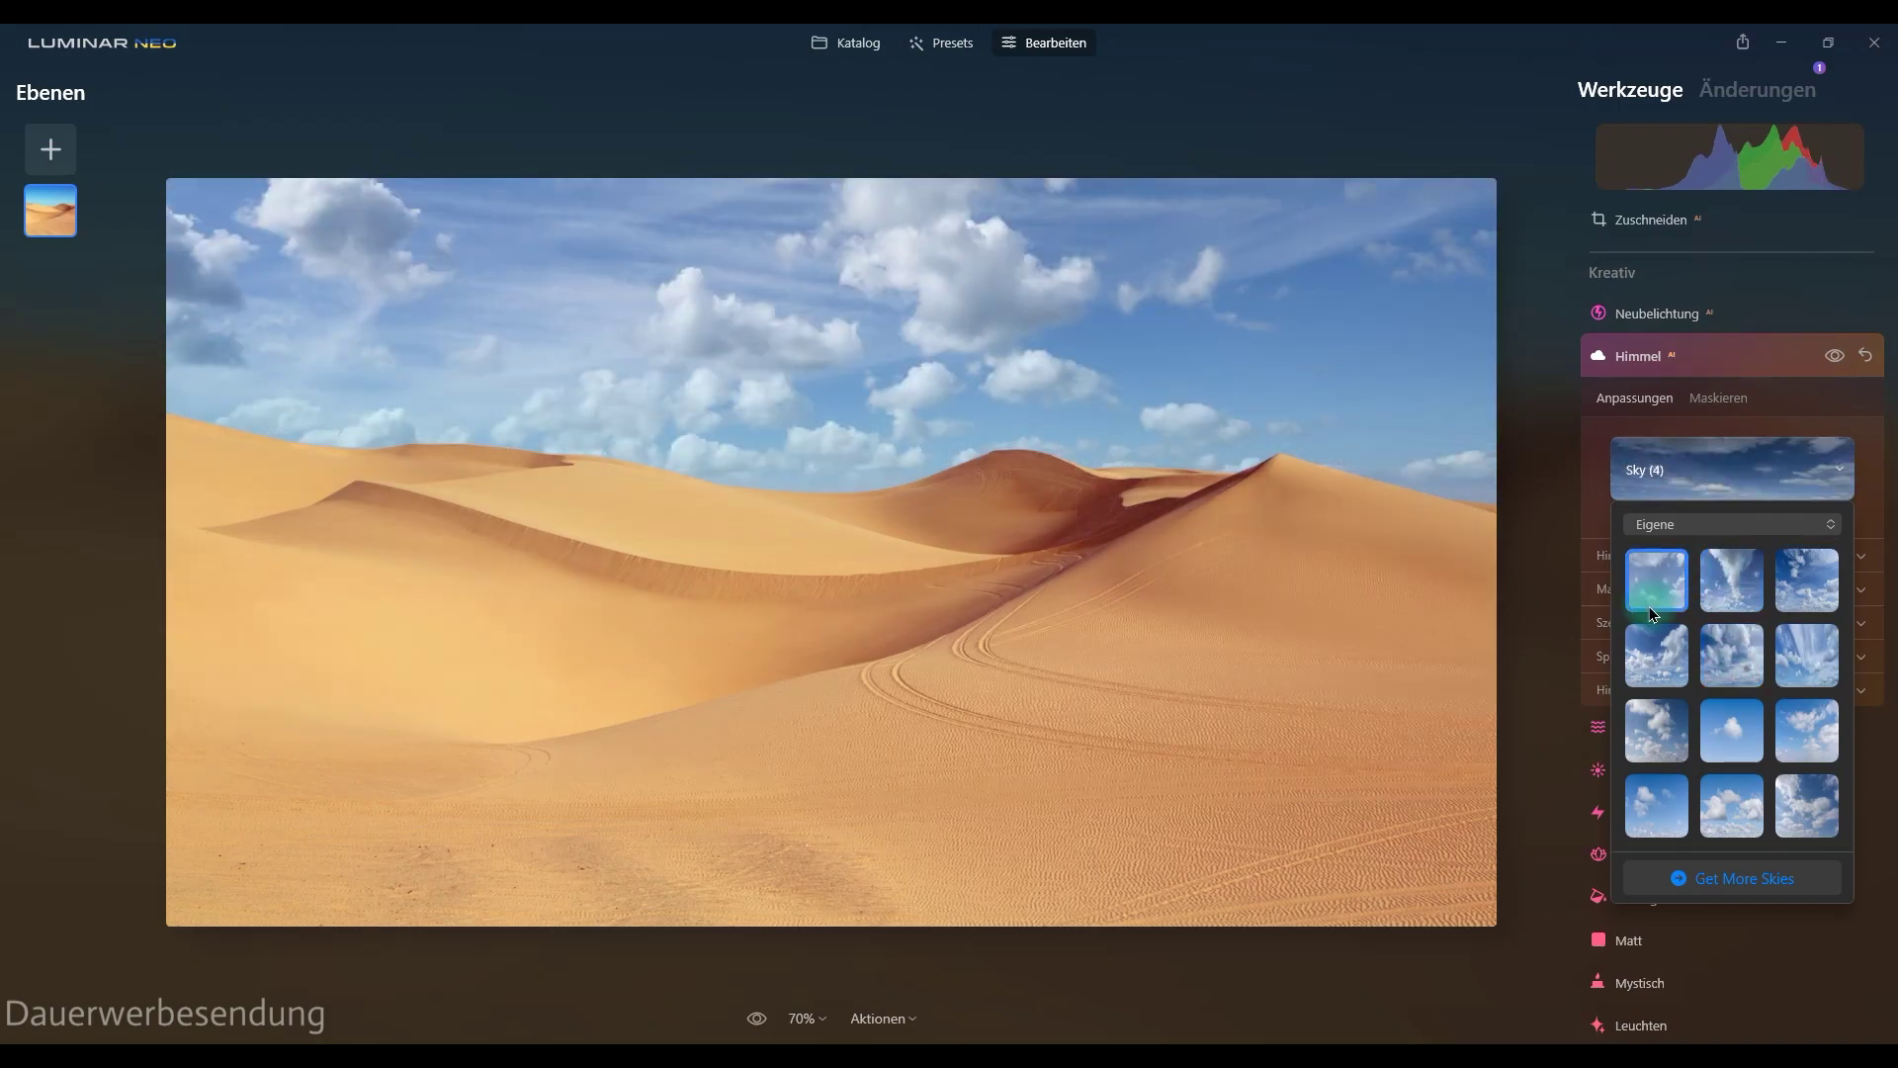
{"action": "left_click", "coordinate": [1785, 605]}
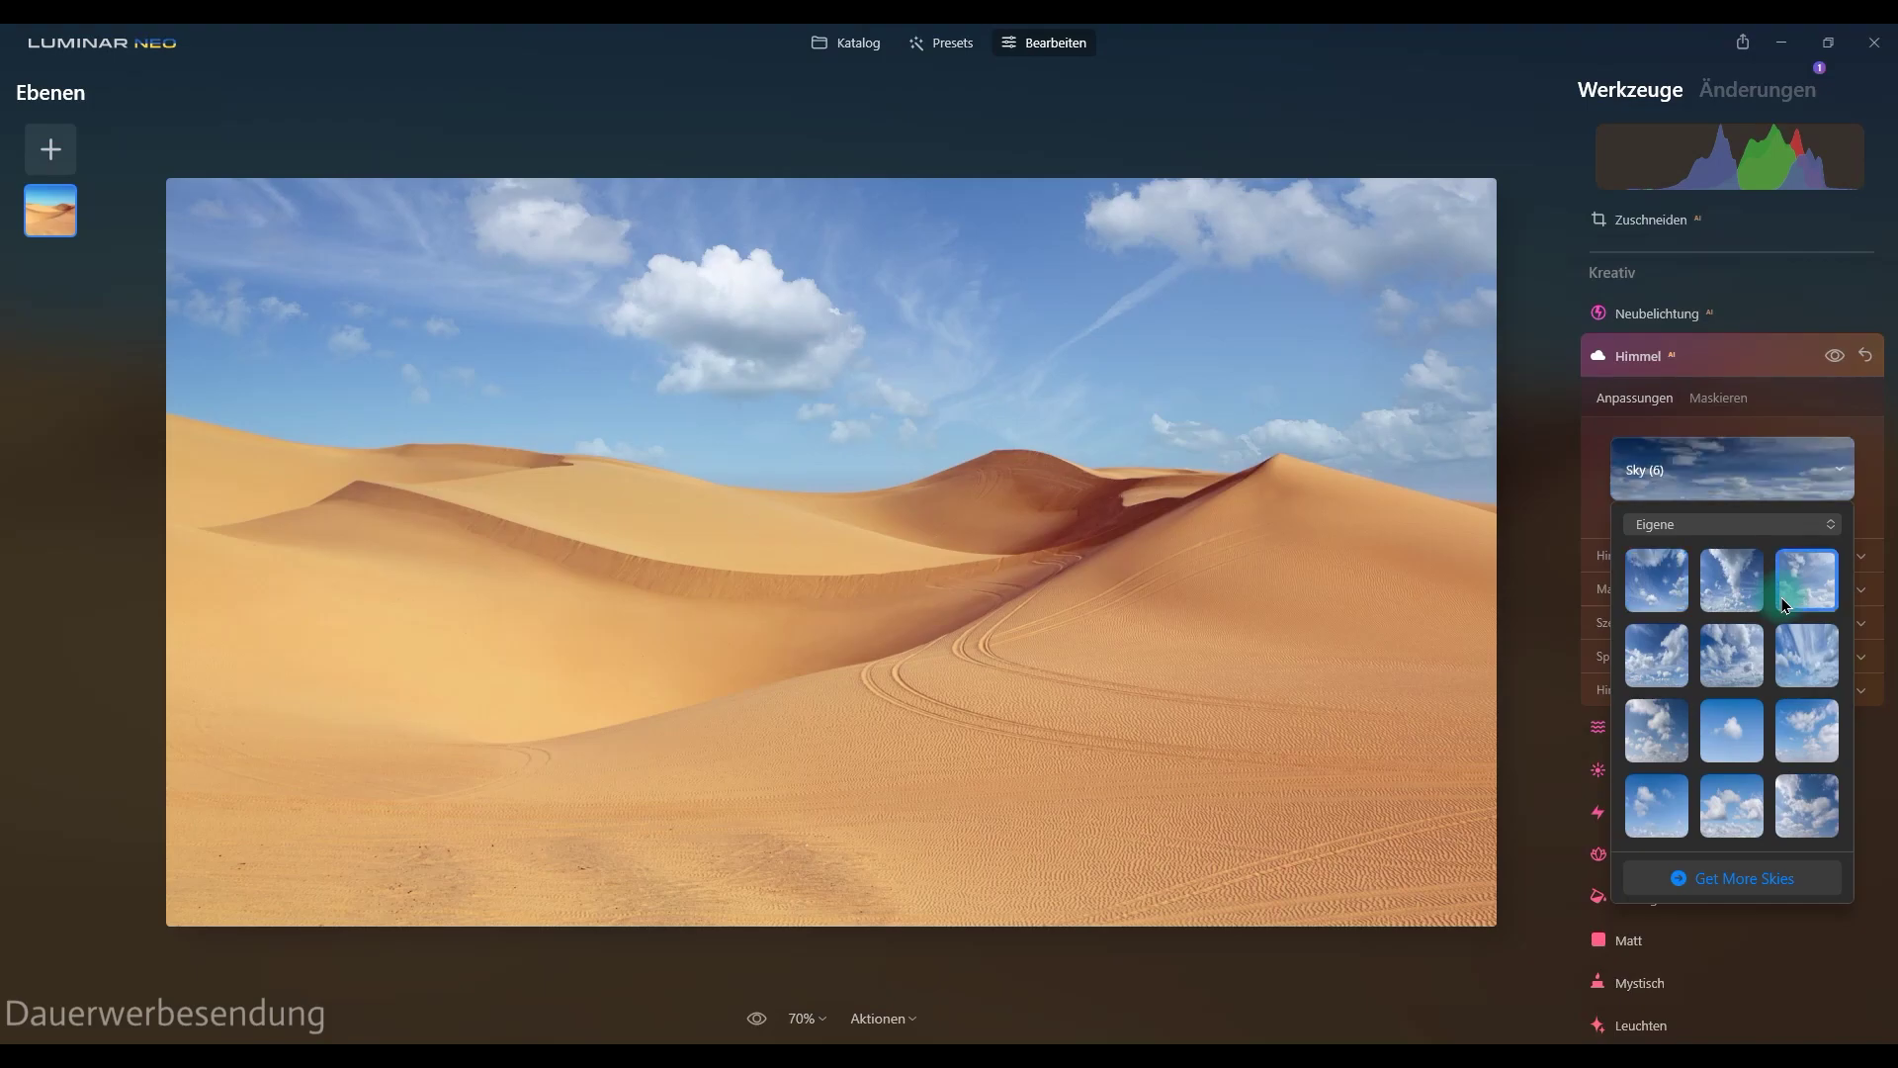
{"action": "left_click", "coordinate": [1656, 662]}
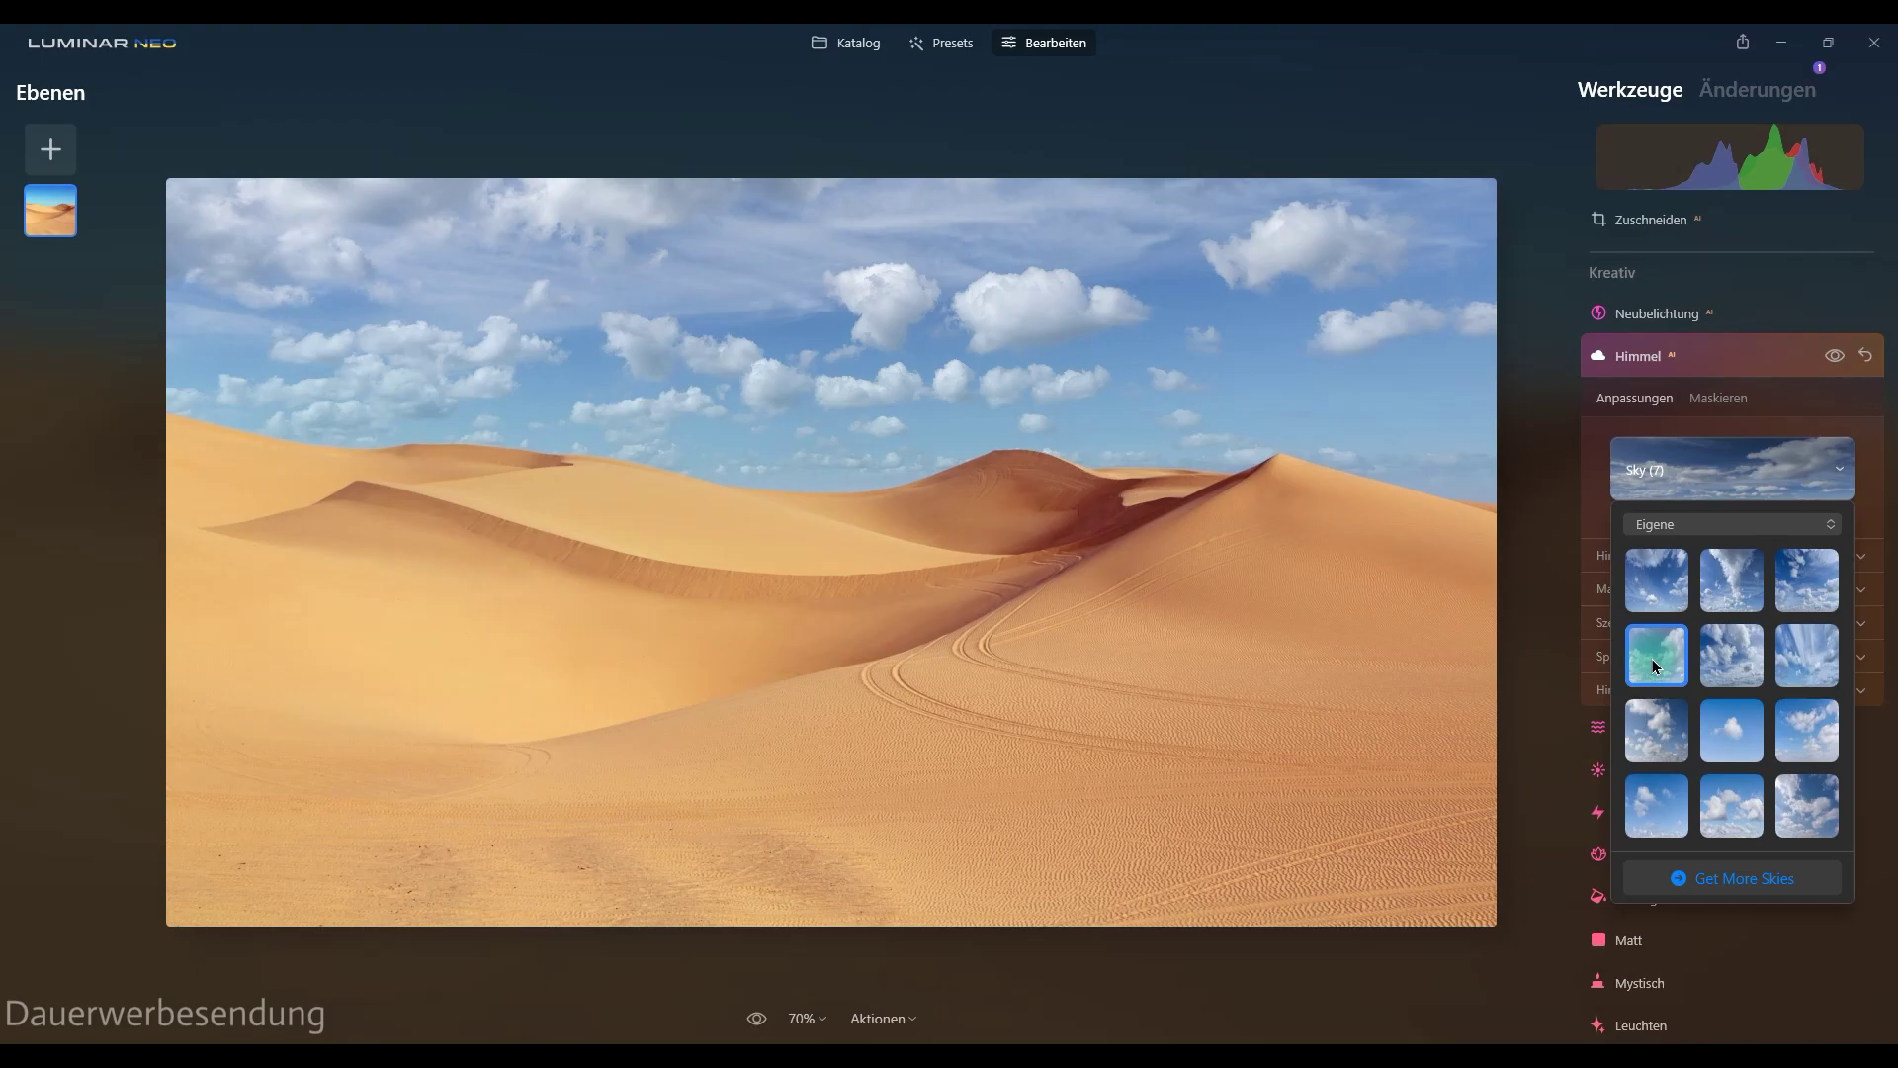
{"action": "left_click", "coordinate": [1689, 469]}
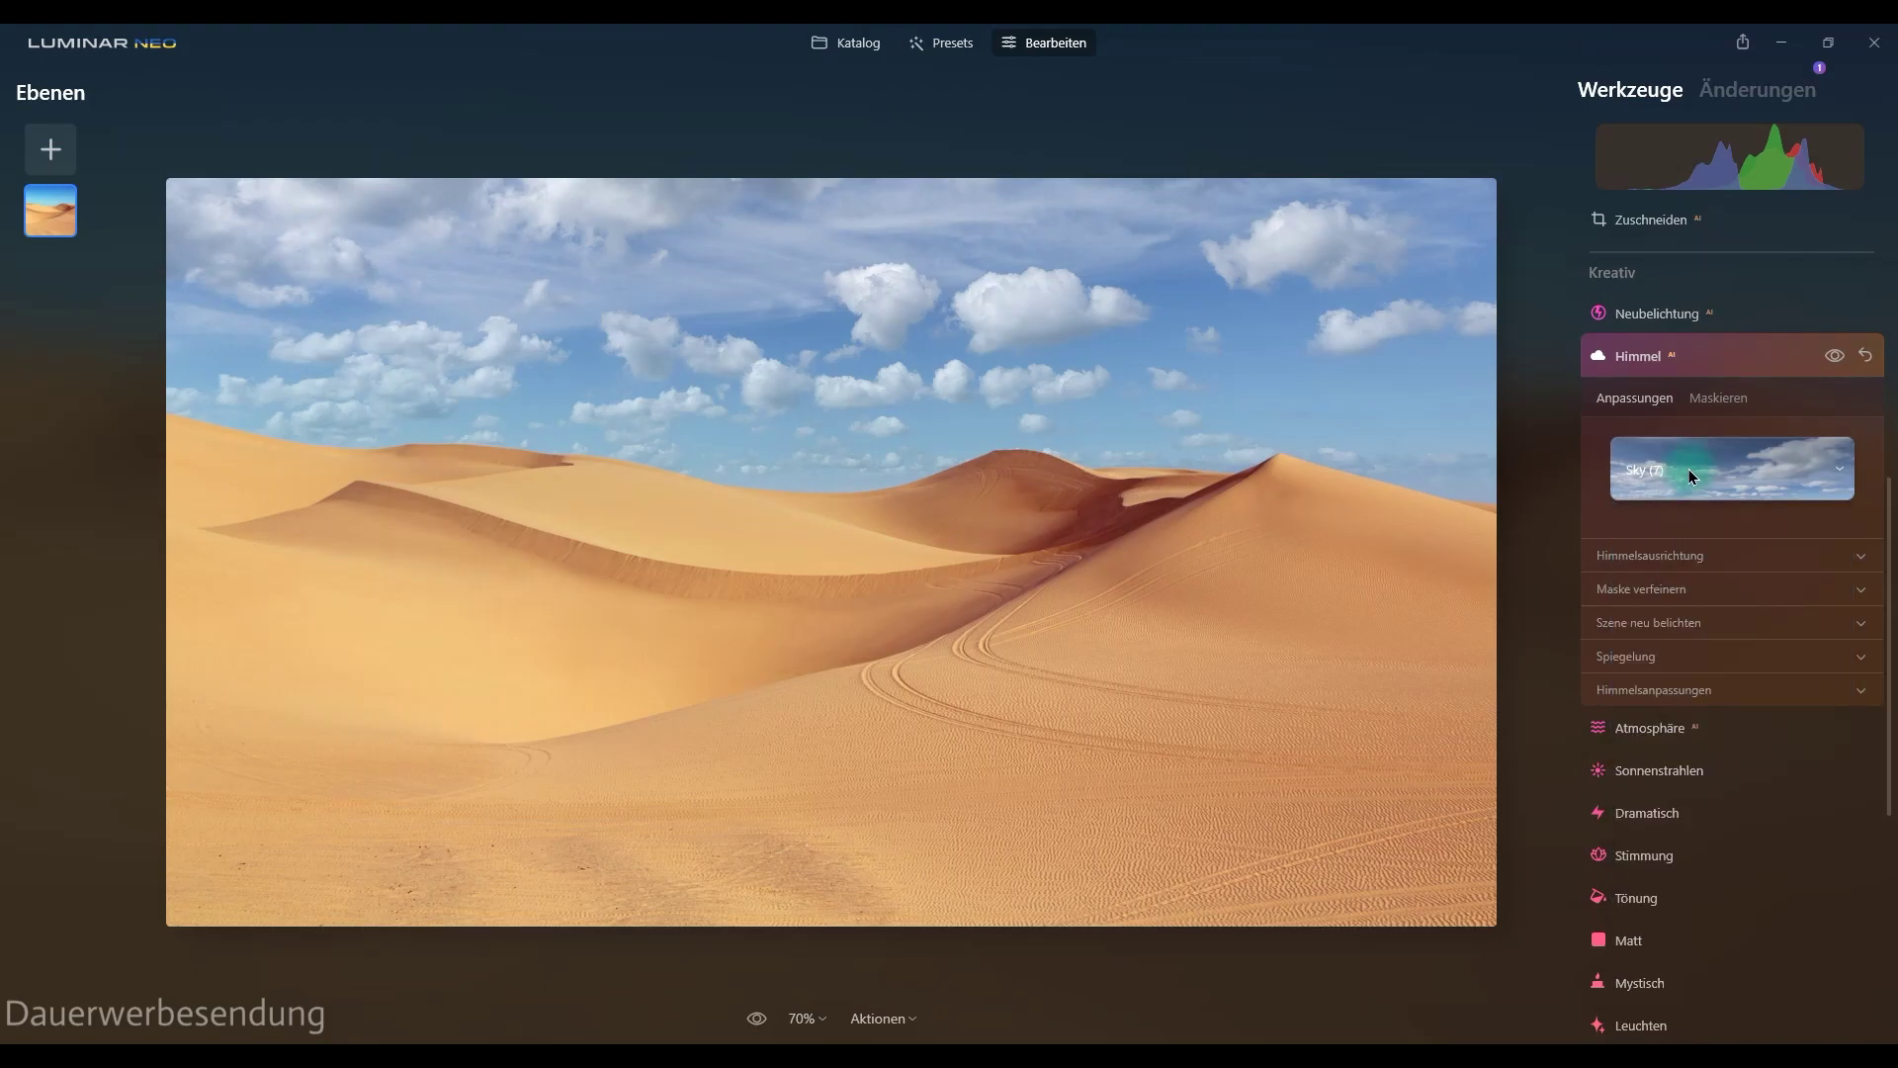
{"action": "left_click", "coordinate": [1664, 557]}
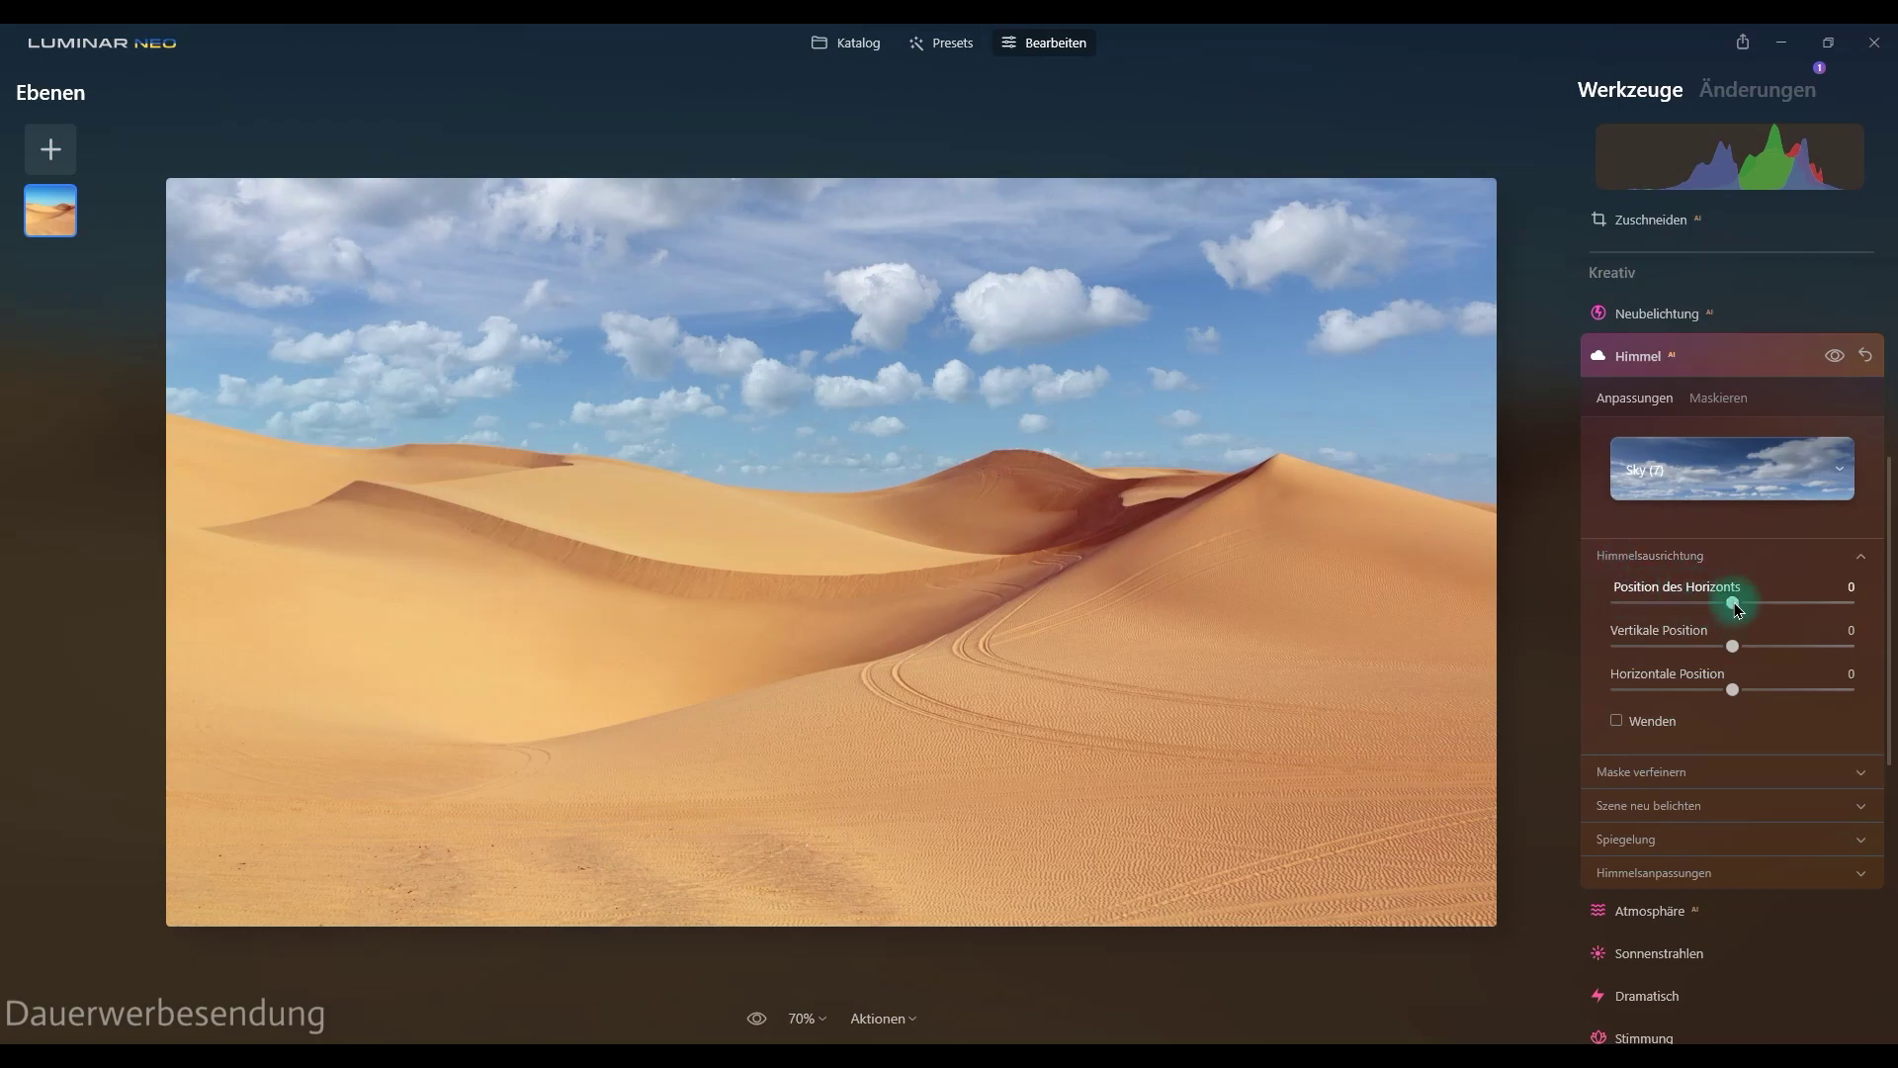
{"action": "mouse_move", "coordinate": [1740, 609]}
{"action": "left_mouse_down"}
{"action": "mouse_move", "coordinate": [1799, 610]}
{"action": "mouse_move", "coordinate": [1667, 613]}
{"action": "mouse_move", "coordinate": [1735, 601]}
{"action": "left_mouse_up"}
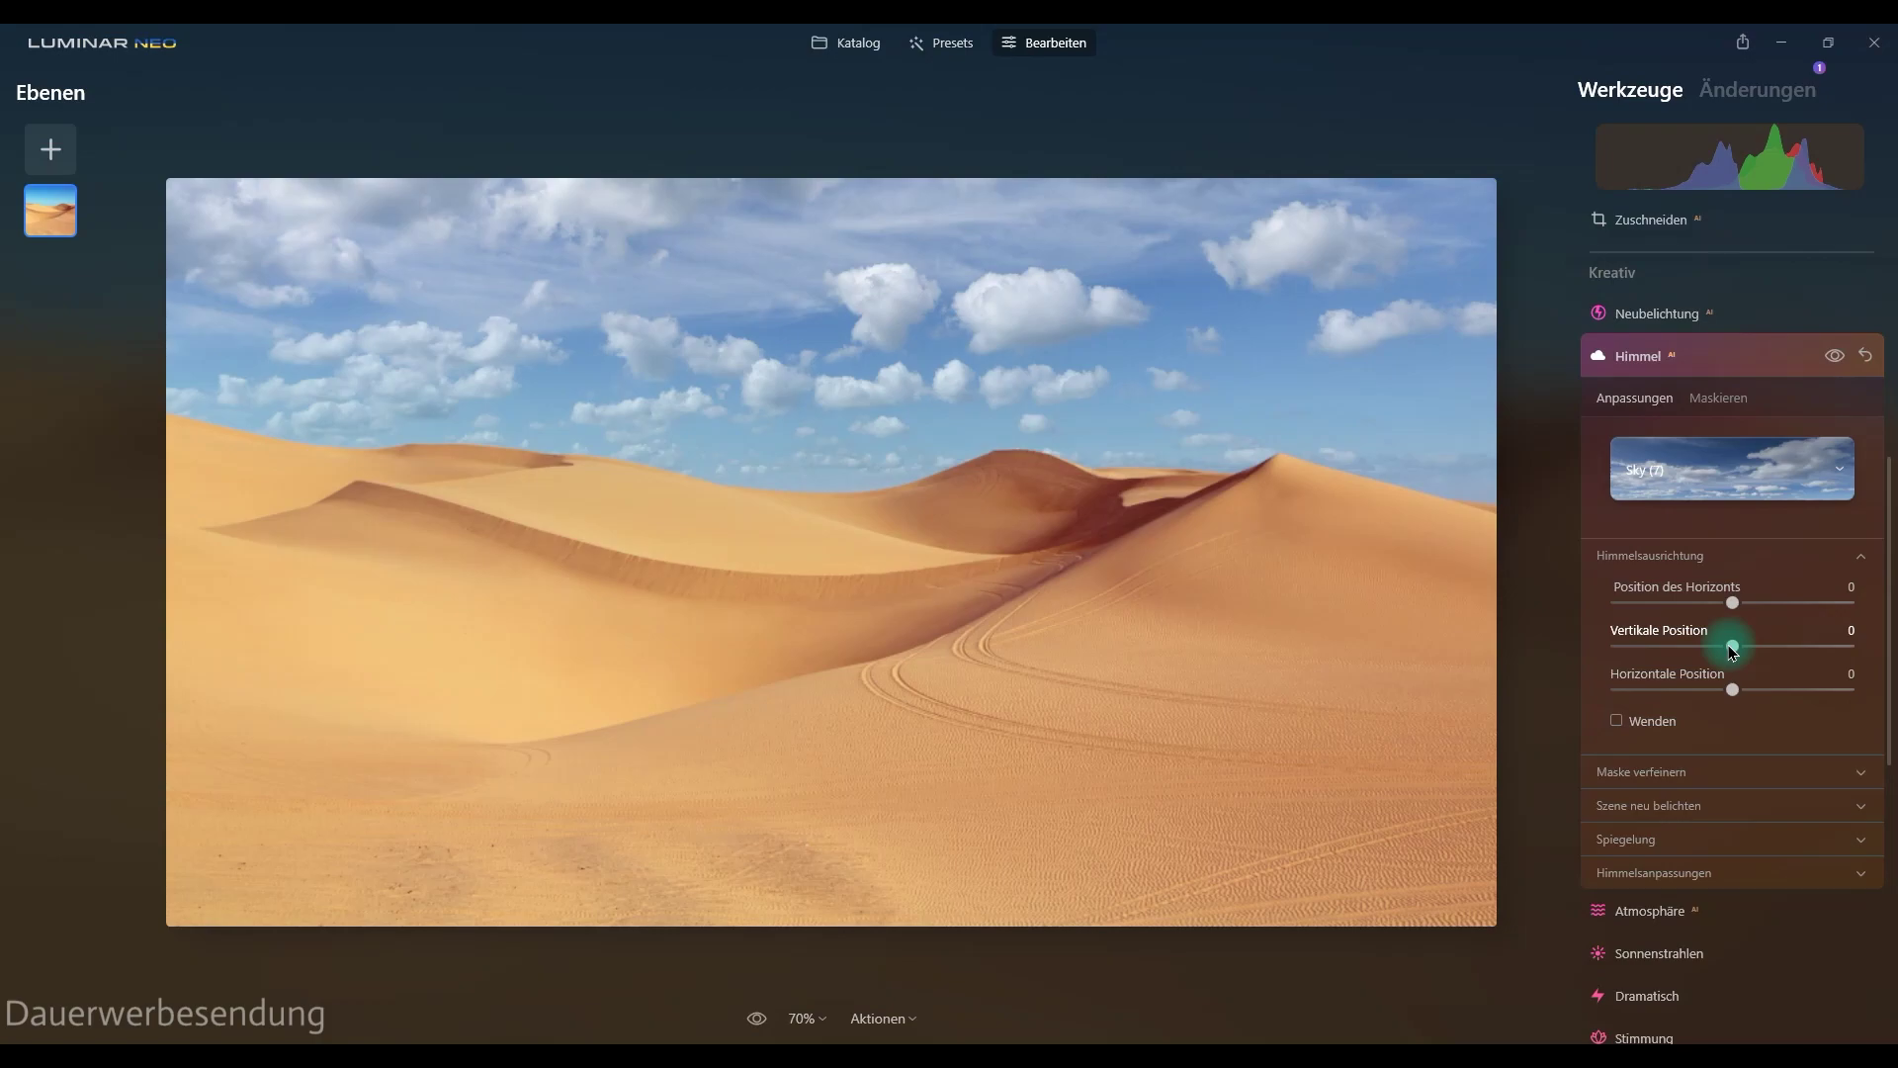
{"action": "mouse_move", "coordinate": [1733, 648]}
{"action": "left_mouse_down"}
{"action": "mouse_move", "coordinate": [1773, 648]}
{"action": "mouse_move", "coordinate": [1689, 647]}
{"action": "mouse_move", "coordinate": [1719, 692]}
{"action": "mouse_move", "coordinate": [1775, 689]}
{"action": "mouse_move", "coordinate": [1748, 695]}
{"action": "left_mouse_up"}
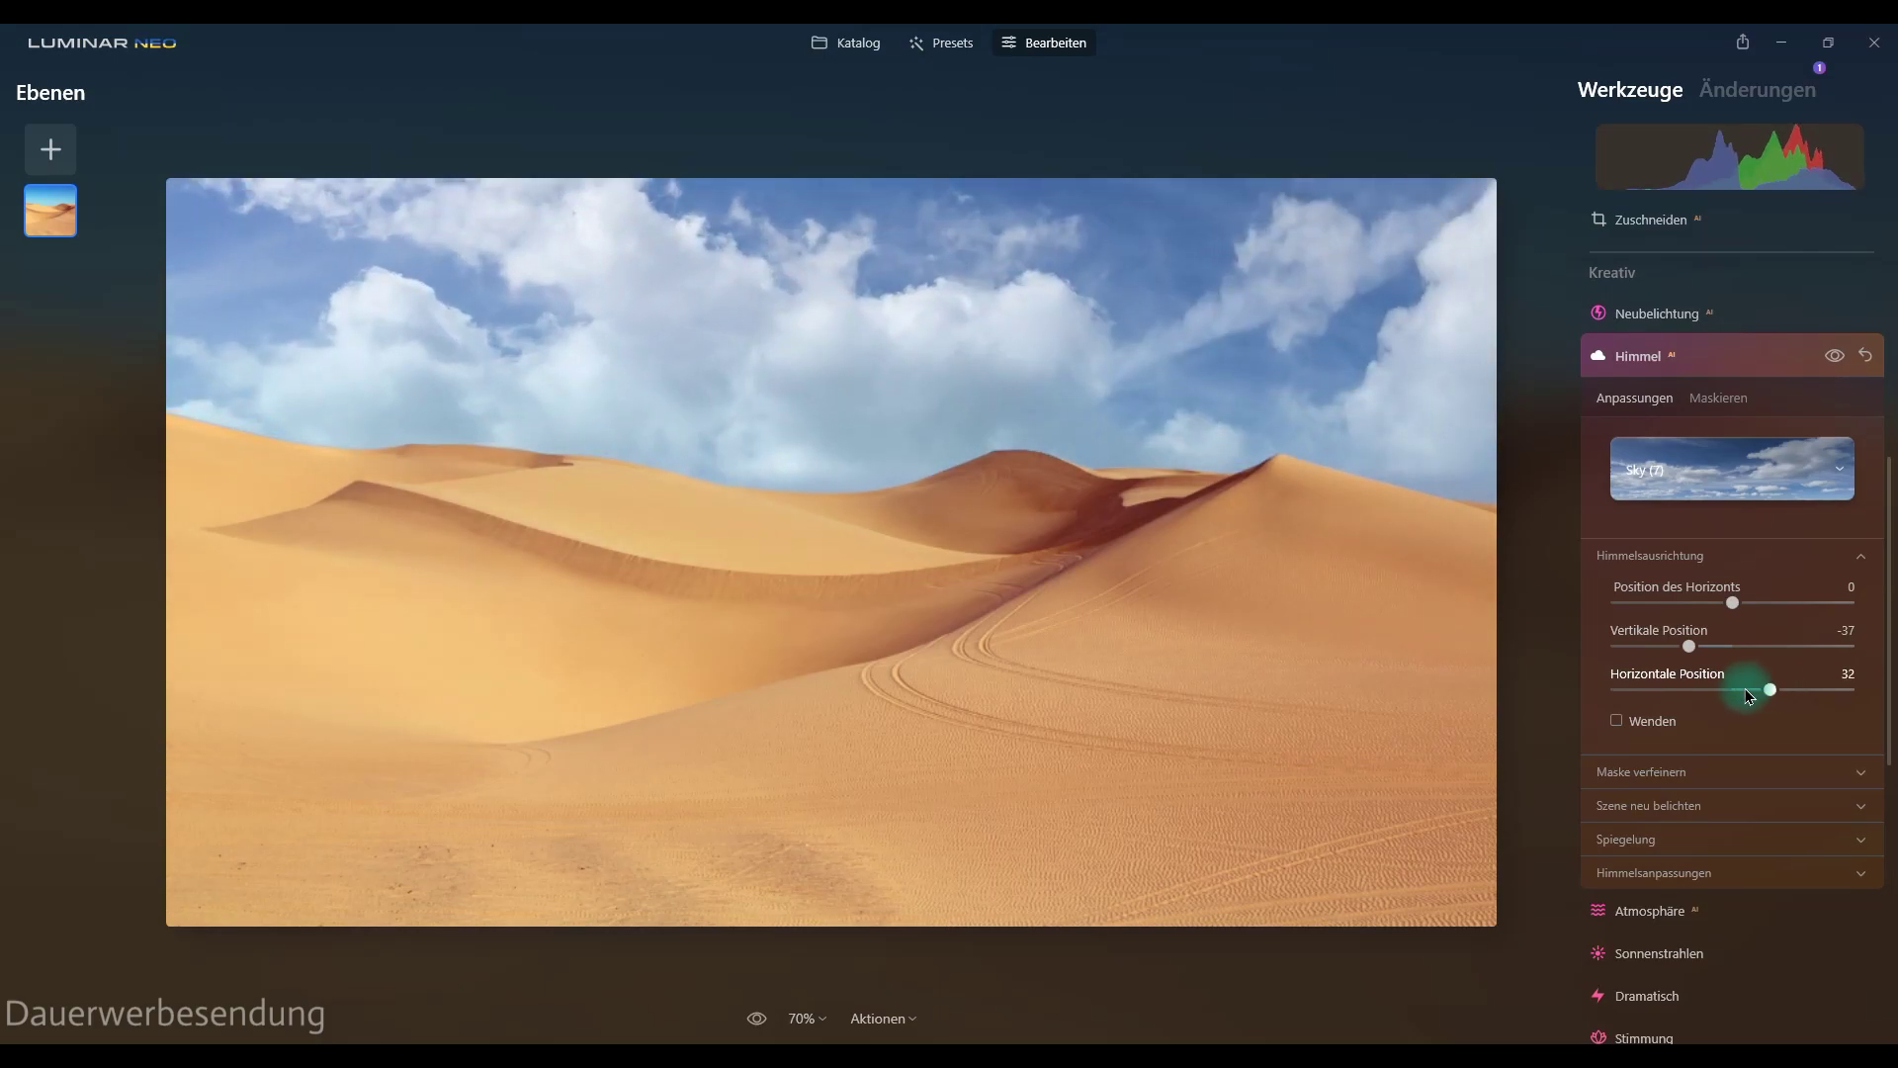
{"action": "double_click", "coordinate": [1740, 690]}
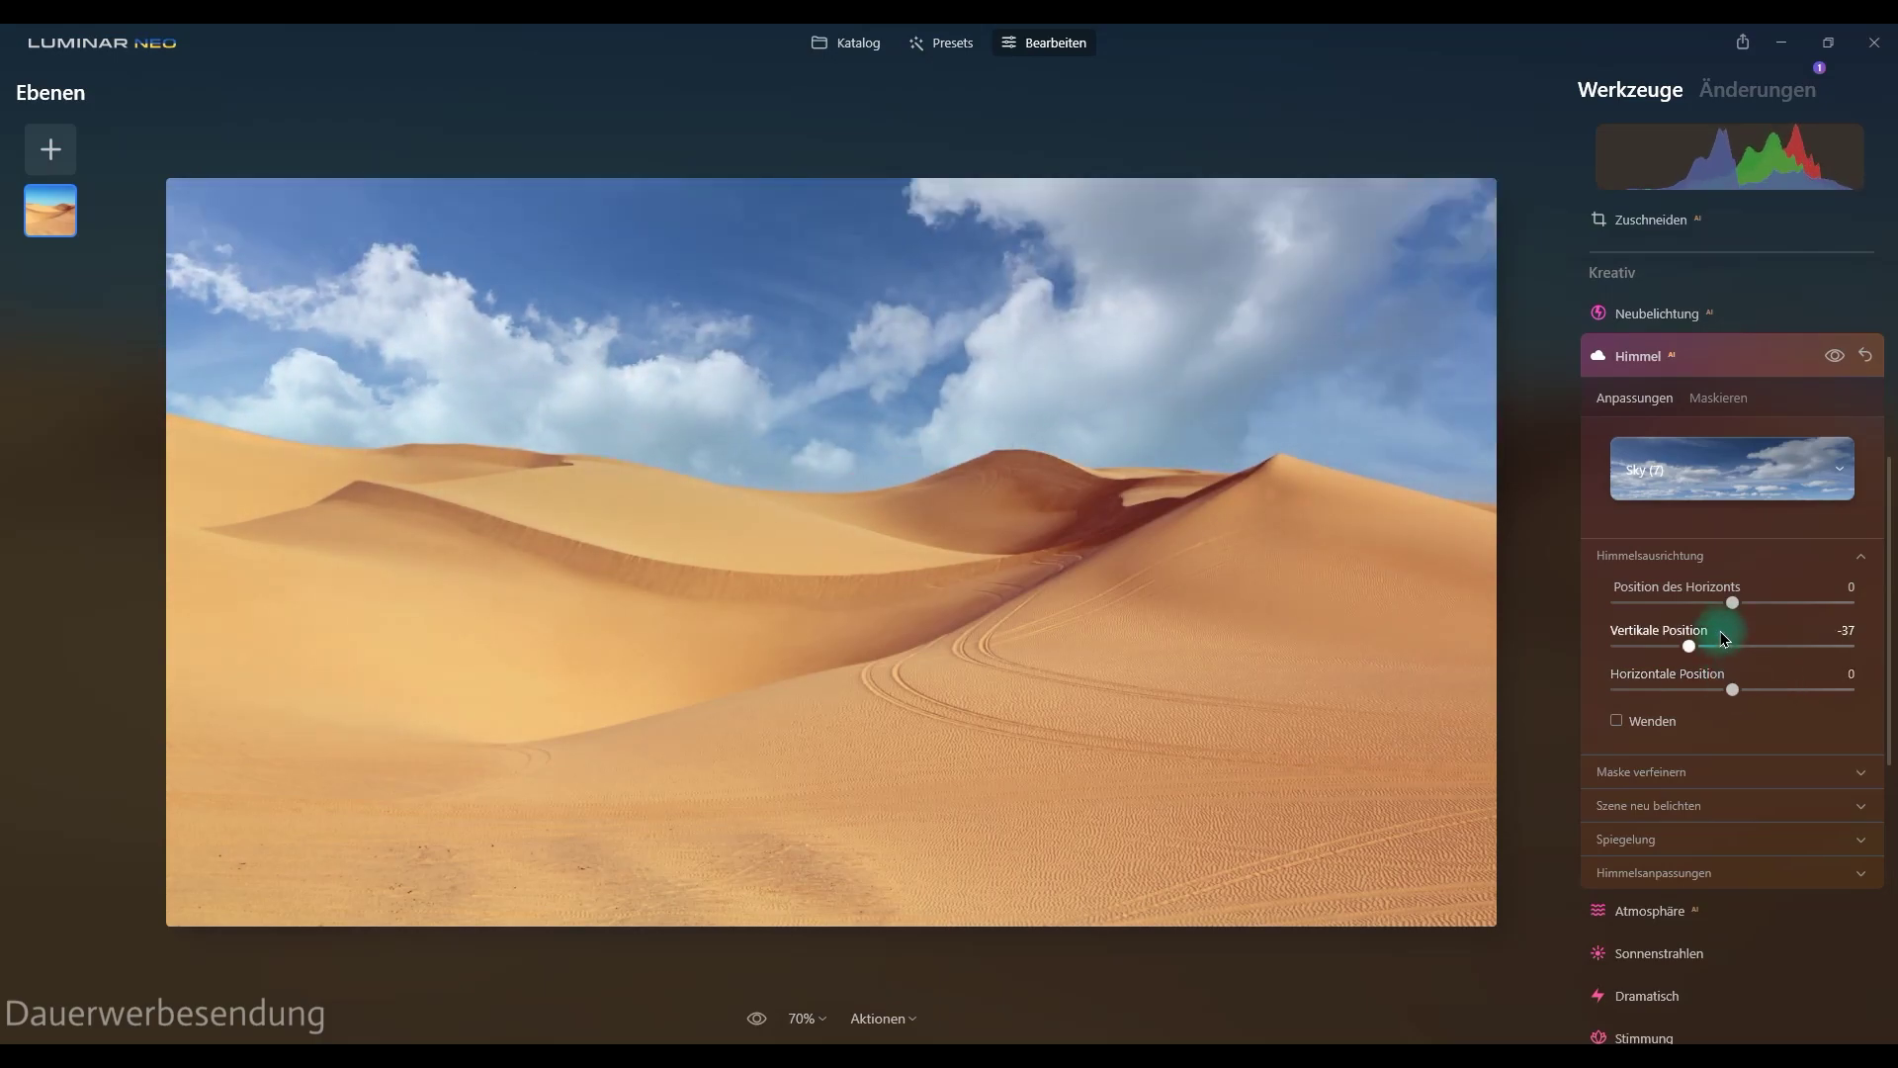
{"action": "double_click", "coordinate": [1722, 639]}
{"action": "left_click", "coordinate": [1633, 722]}
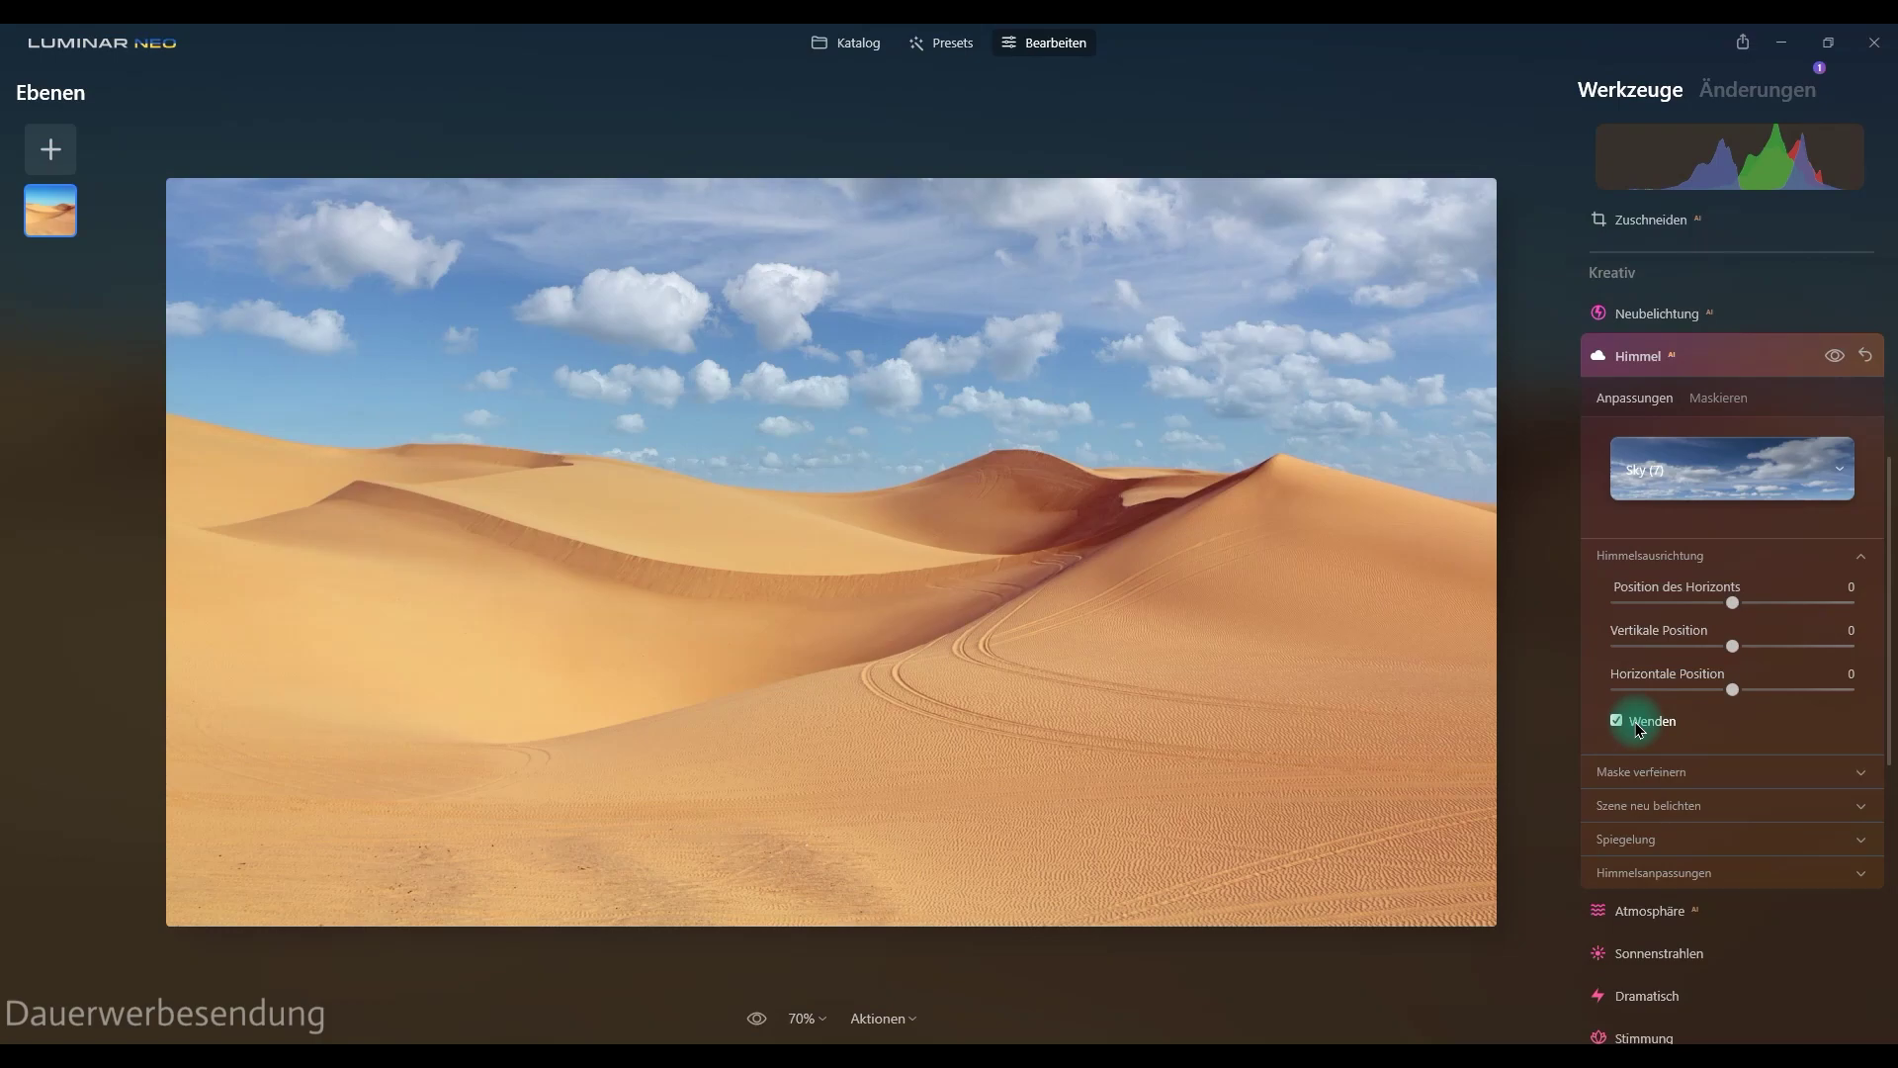
{"action": "left_click", "coordinate": [1637, 728]}
{"action": "left_click", "coordinate": [1638, 729]}
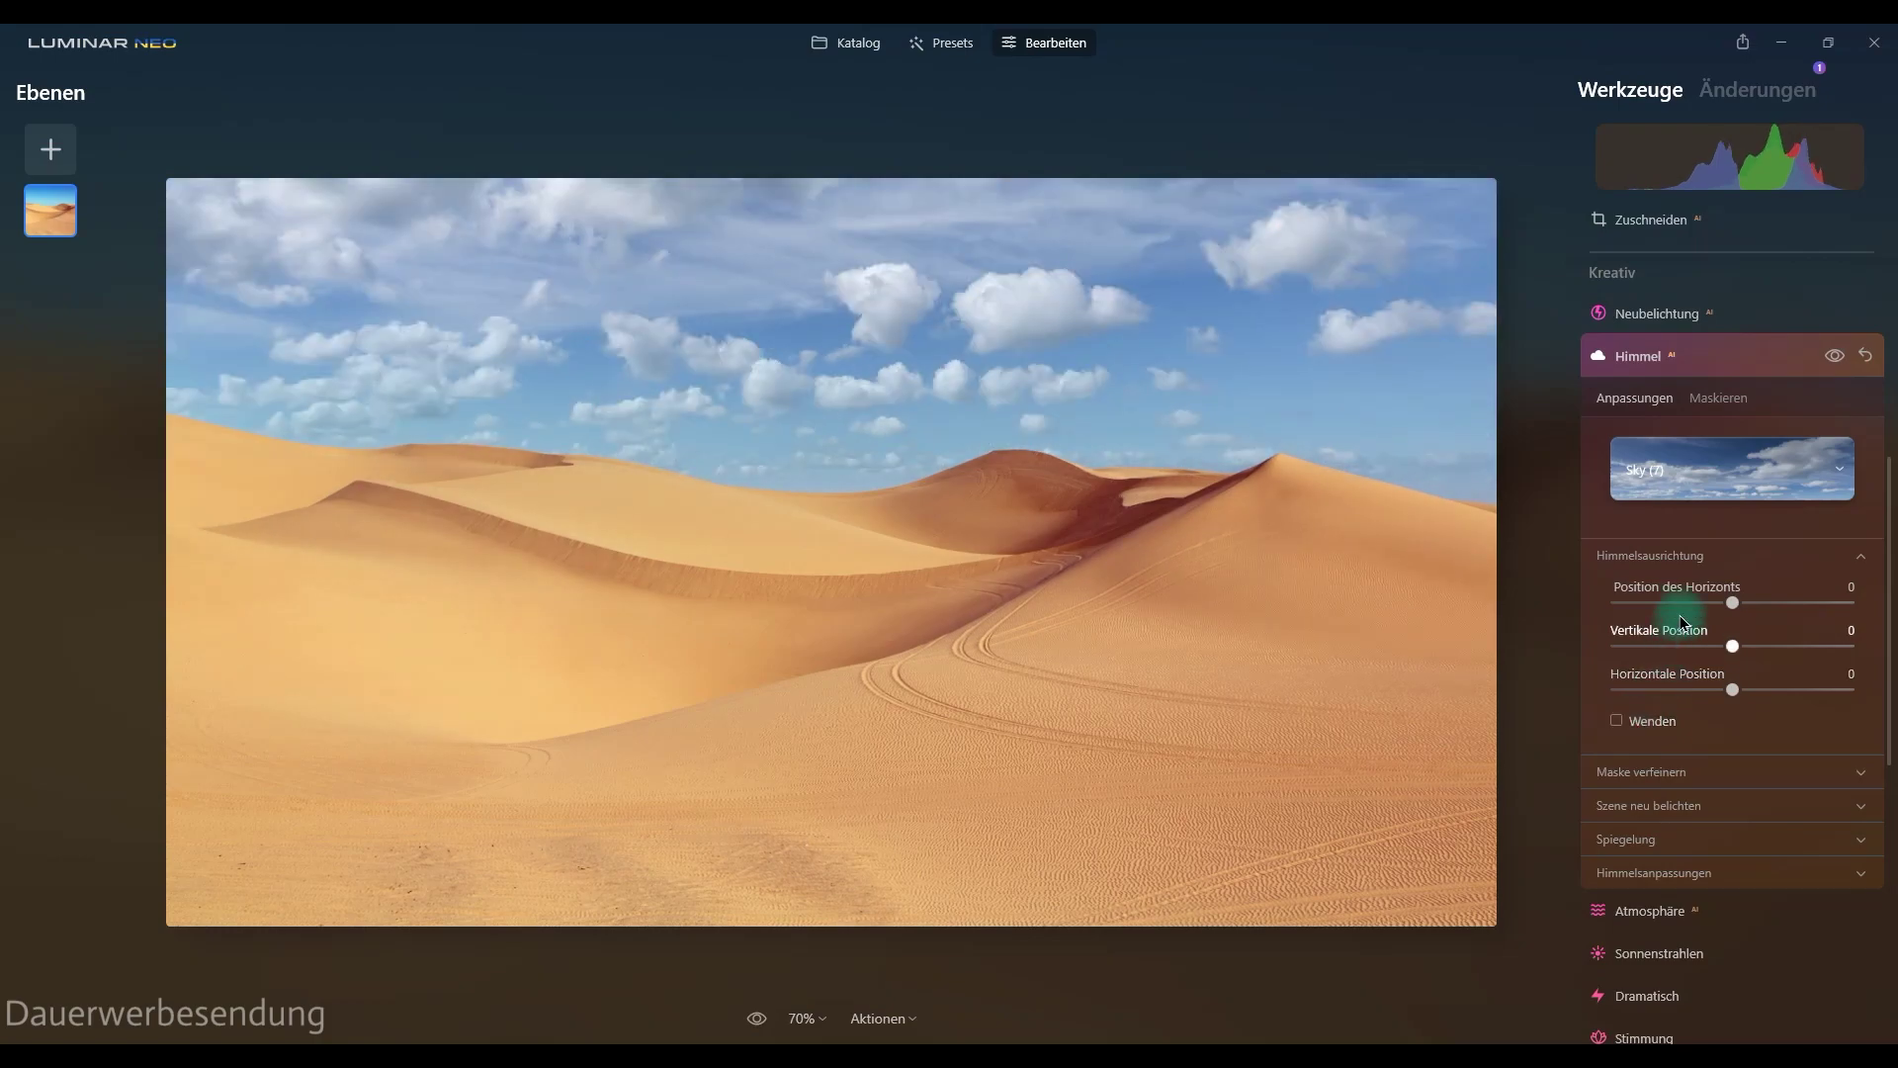
{"action": "left_click", "coordinate": [1697, 559]}
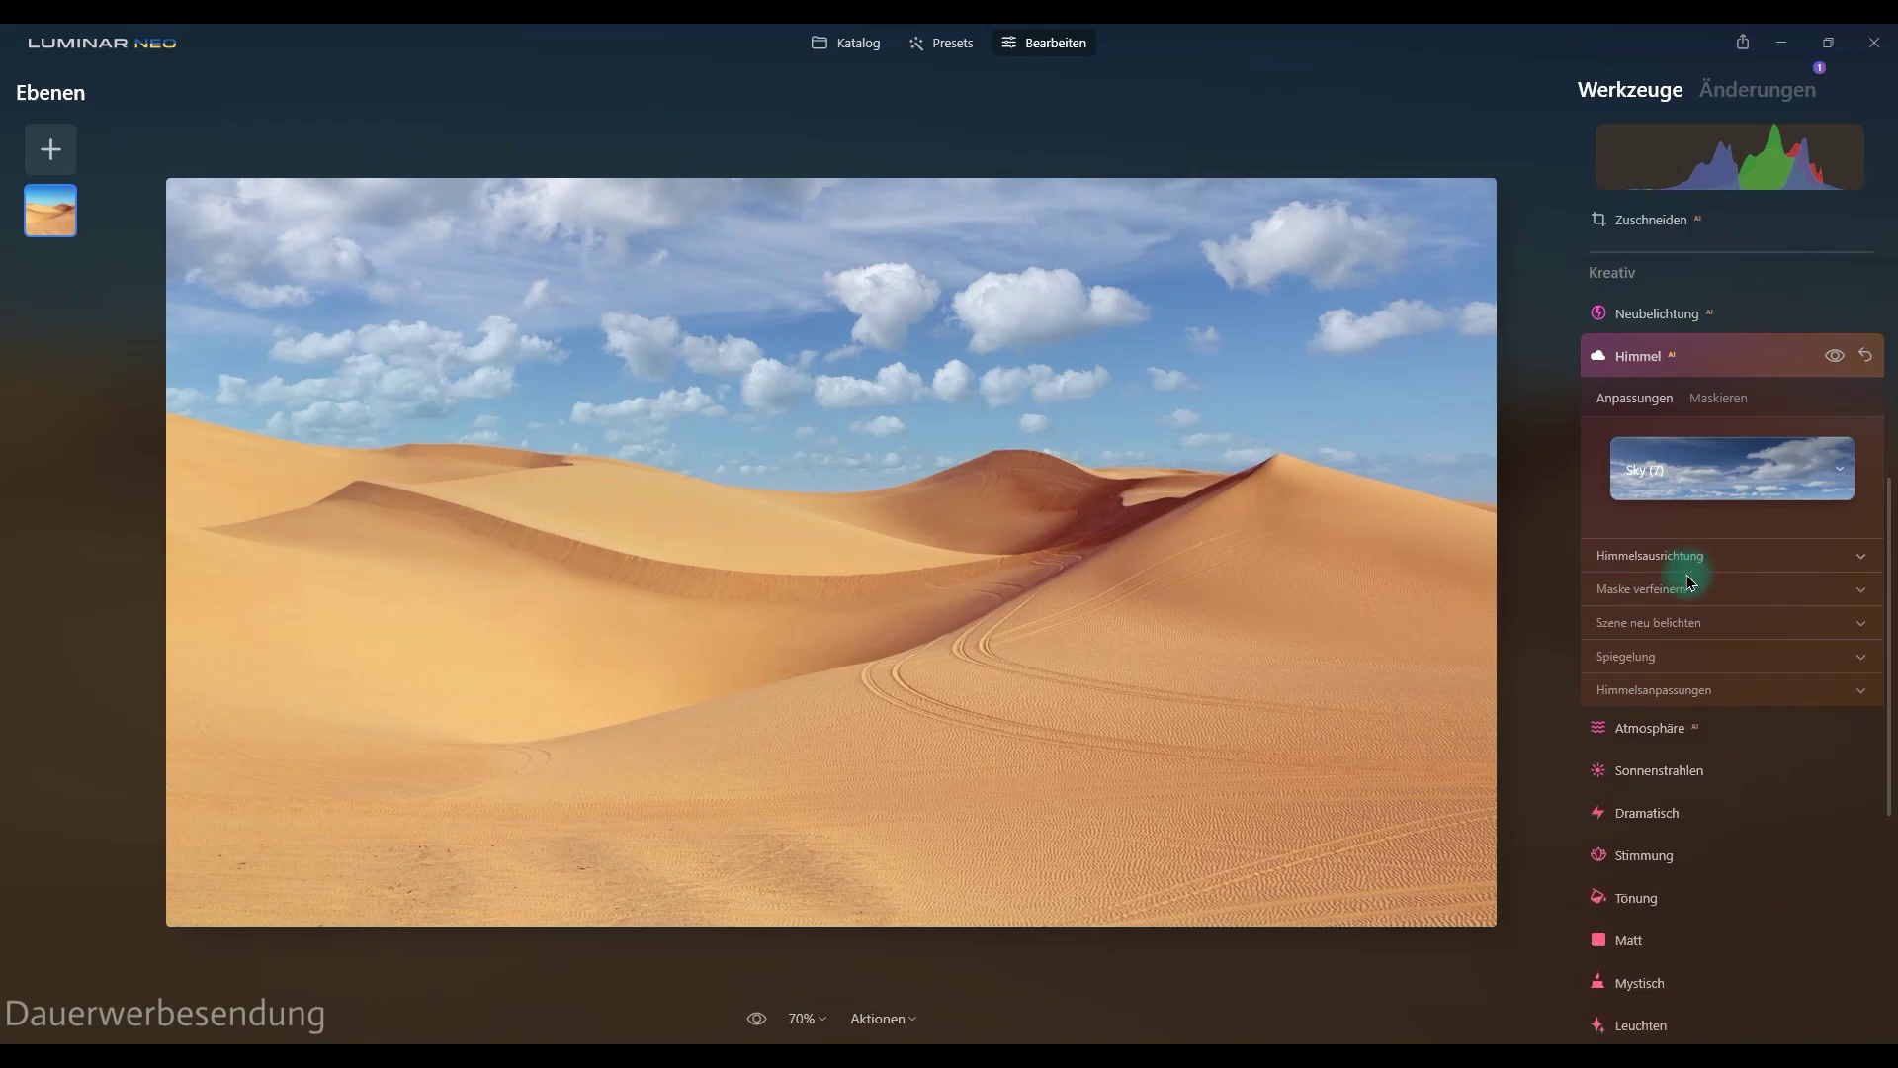
{"action": "left_click", "coordinate": [1626, 591]}
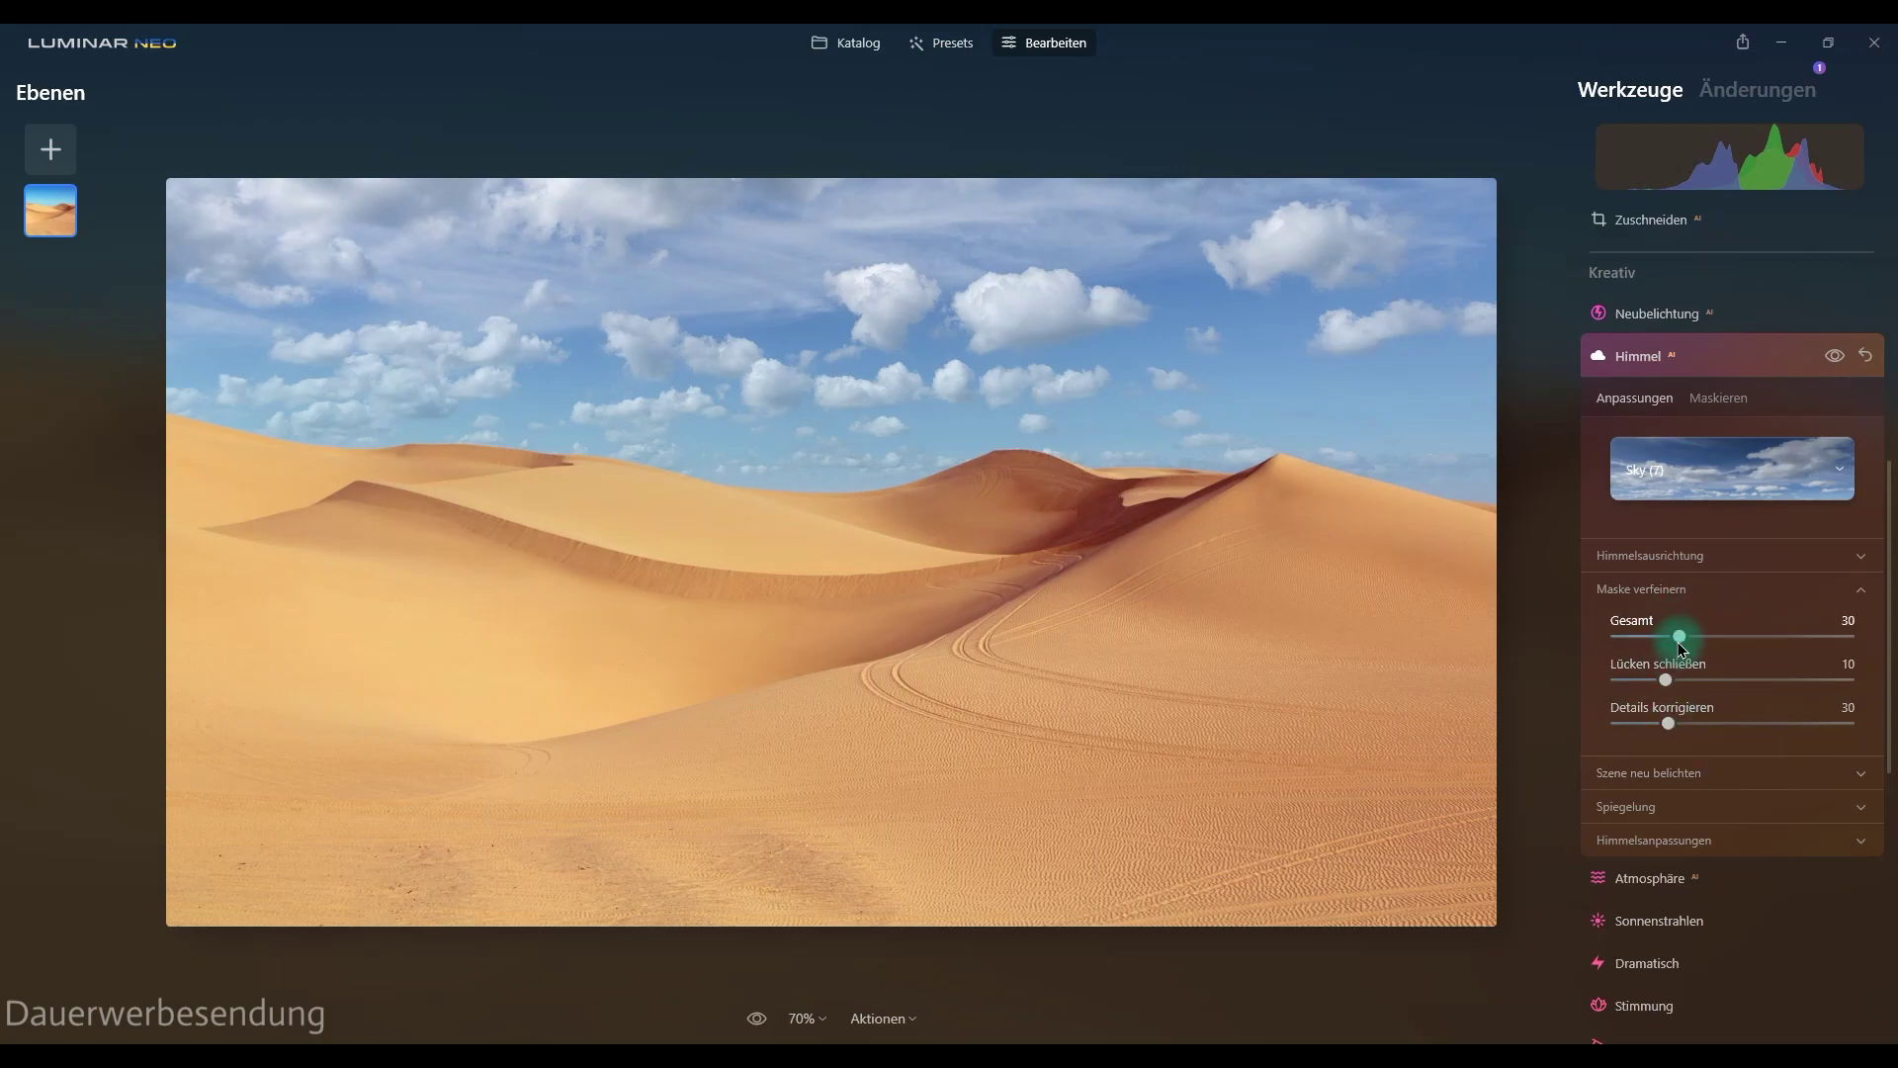
{"action": "mouse_move", "coordinate": [1680, 643]}
{"action": "left_mouse_down"}
{"action": "mouse_move", "coordinate": [1662, 638]}
{"action": "mouse_move", "coordinate": [1685, 681]}
{"action": "left_mouse_up"}
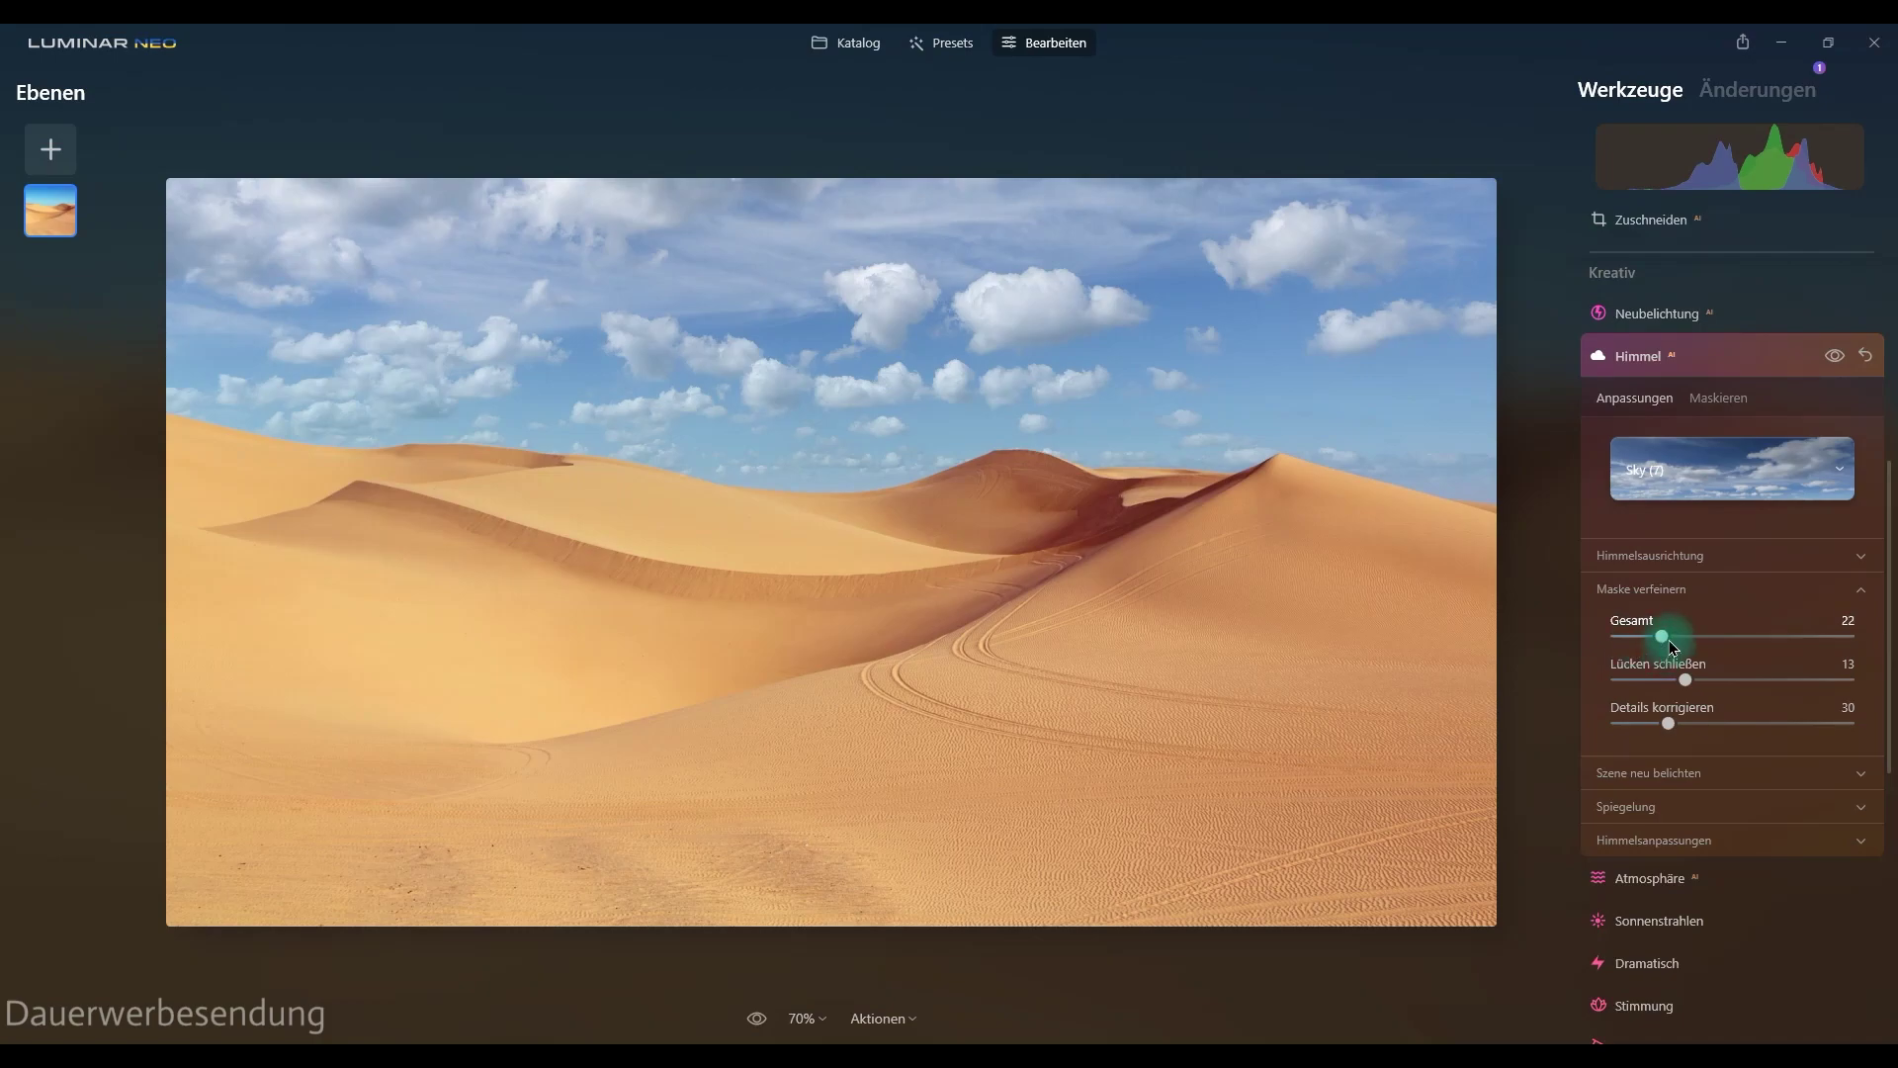
{"action": "left_click_drag", "start_coordinate": [1661, 638], "coordinate": [1751, 637]}
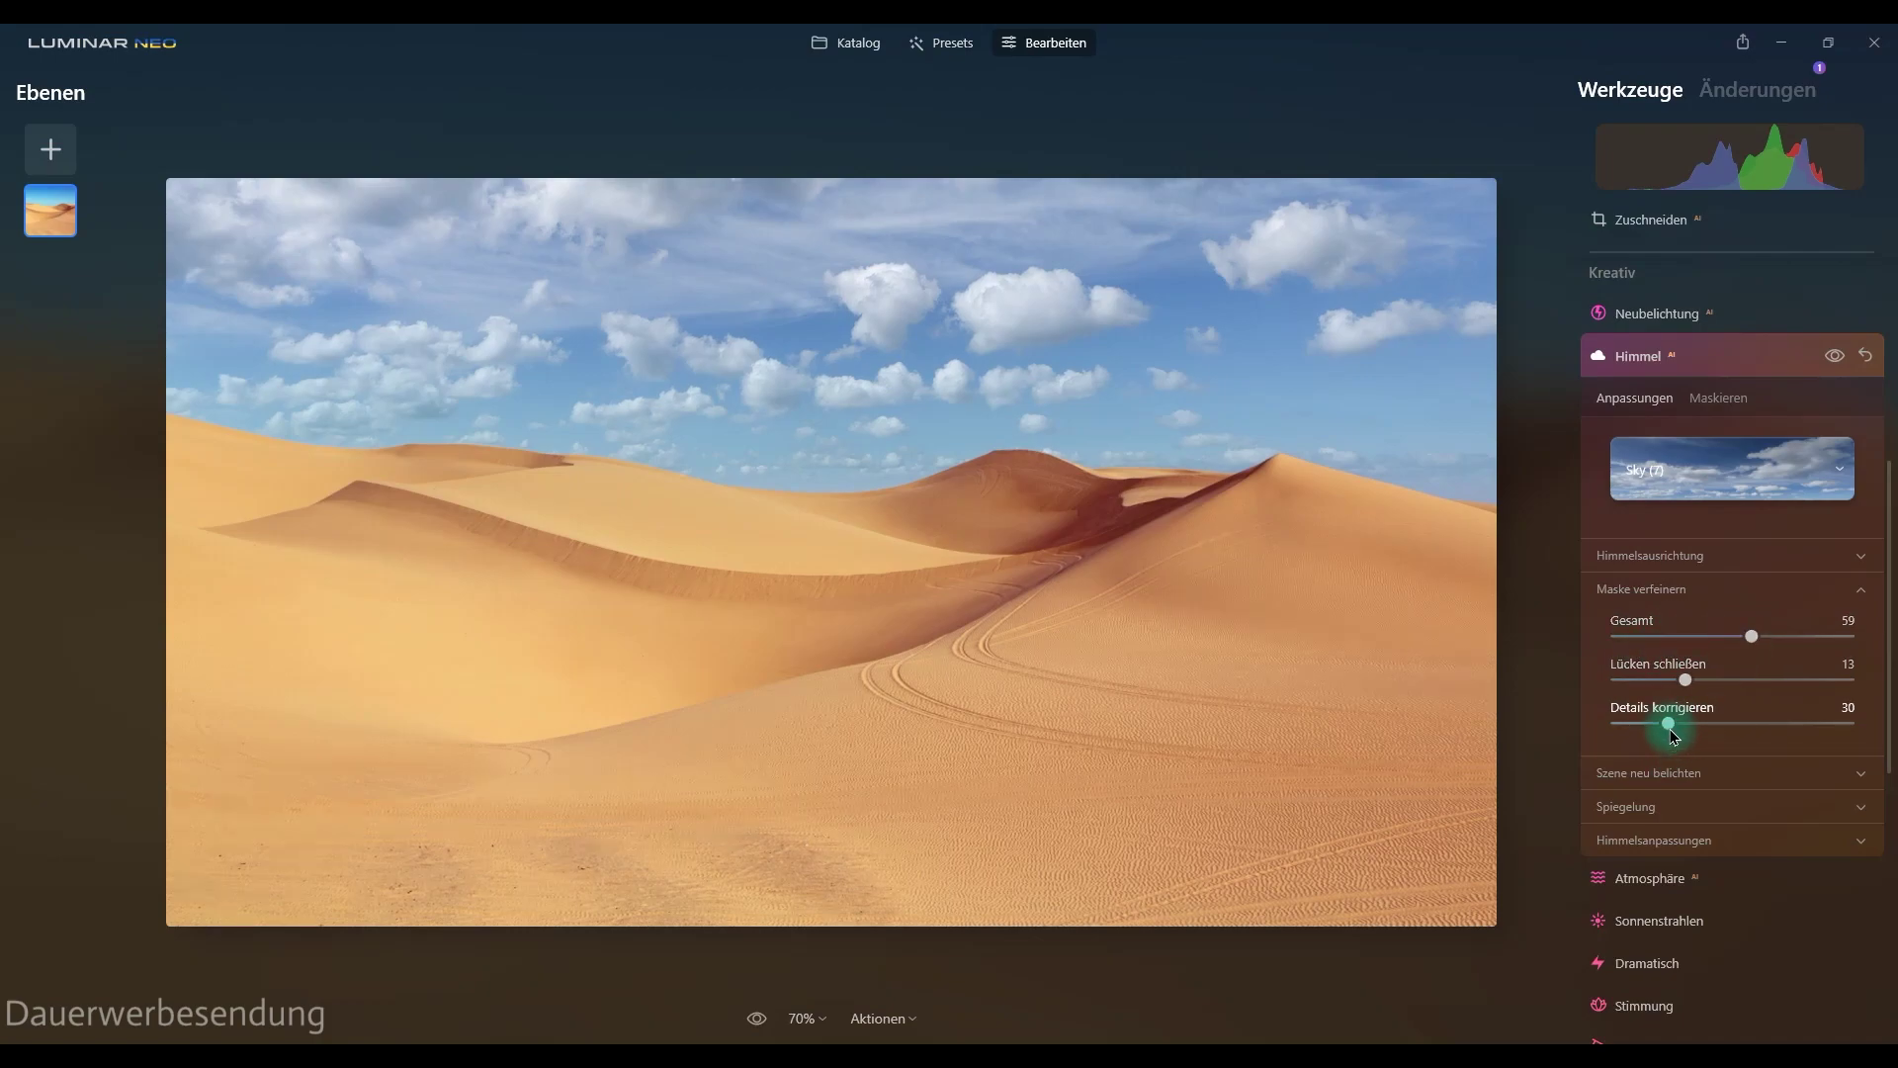
{"action": "left_click_drag", "start_coordinate": [1669, 724], "coordinate": [1659, 724]}
{"action": "left_click_drag", "start_coordinate": [1661, 736], "coordinate": [1666, 681]}
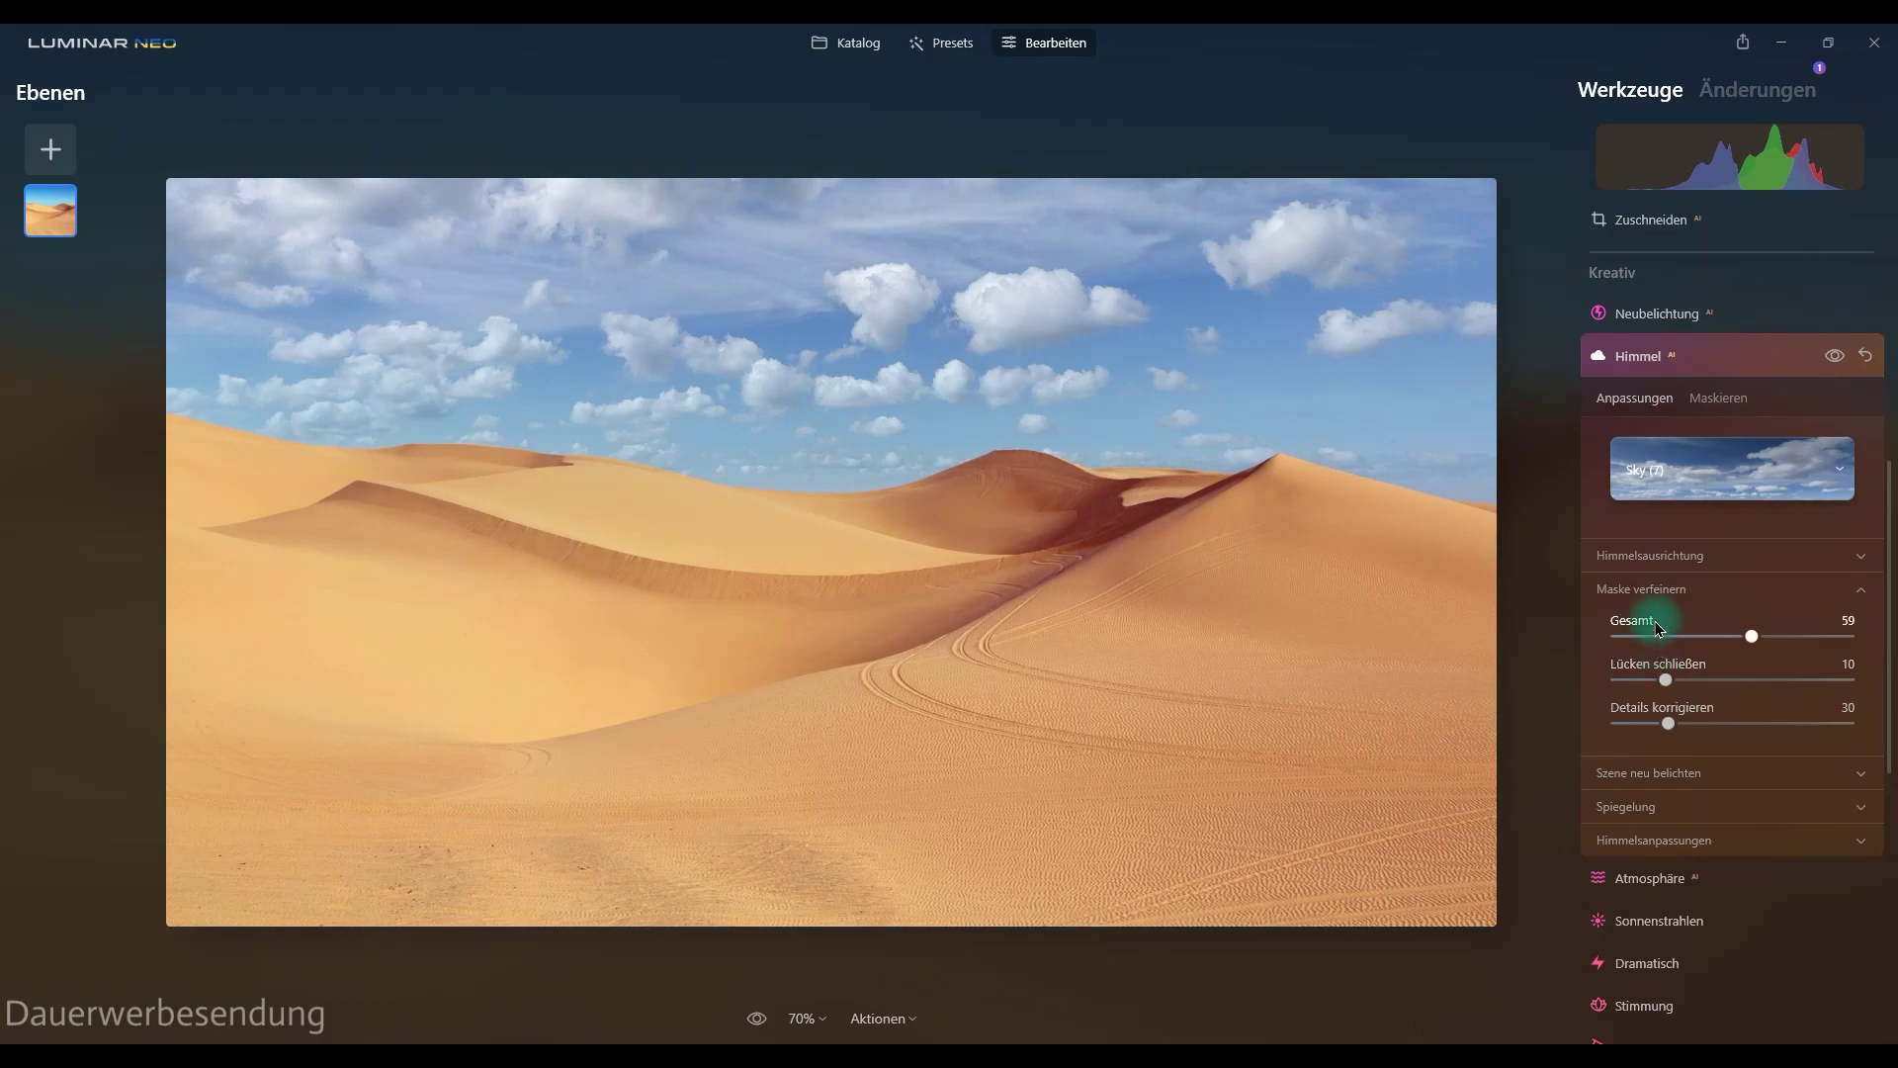
{"action": "double_click", "coordinate": [1659, 627]}
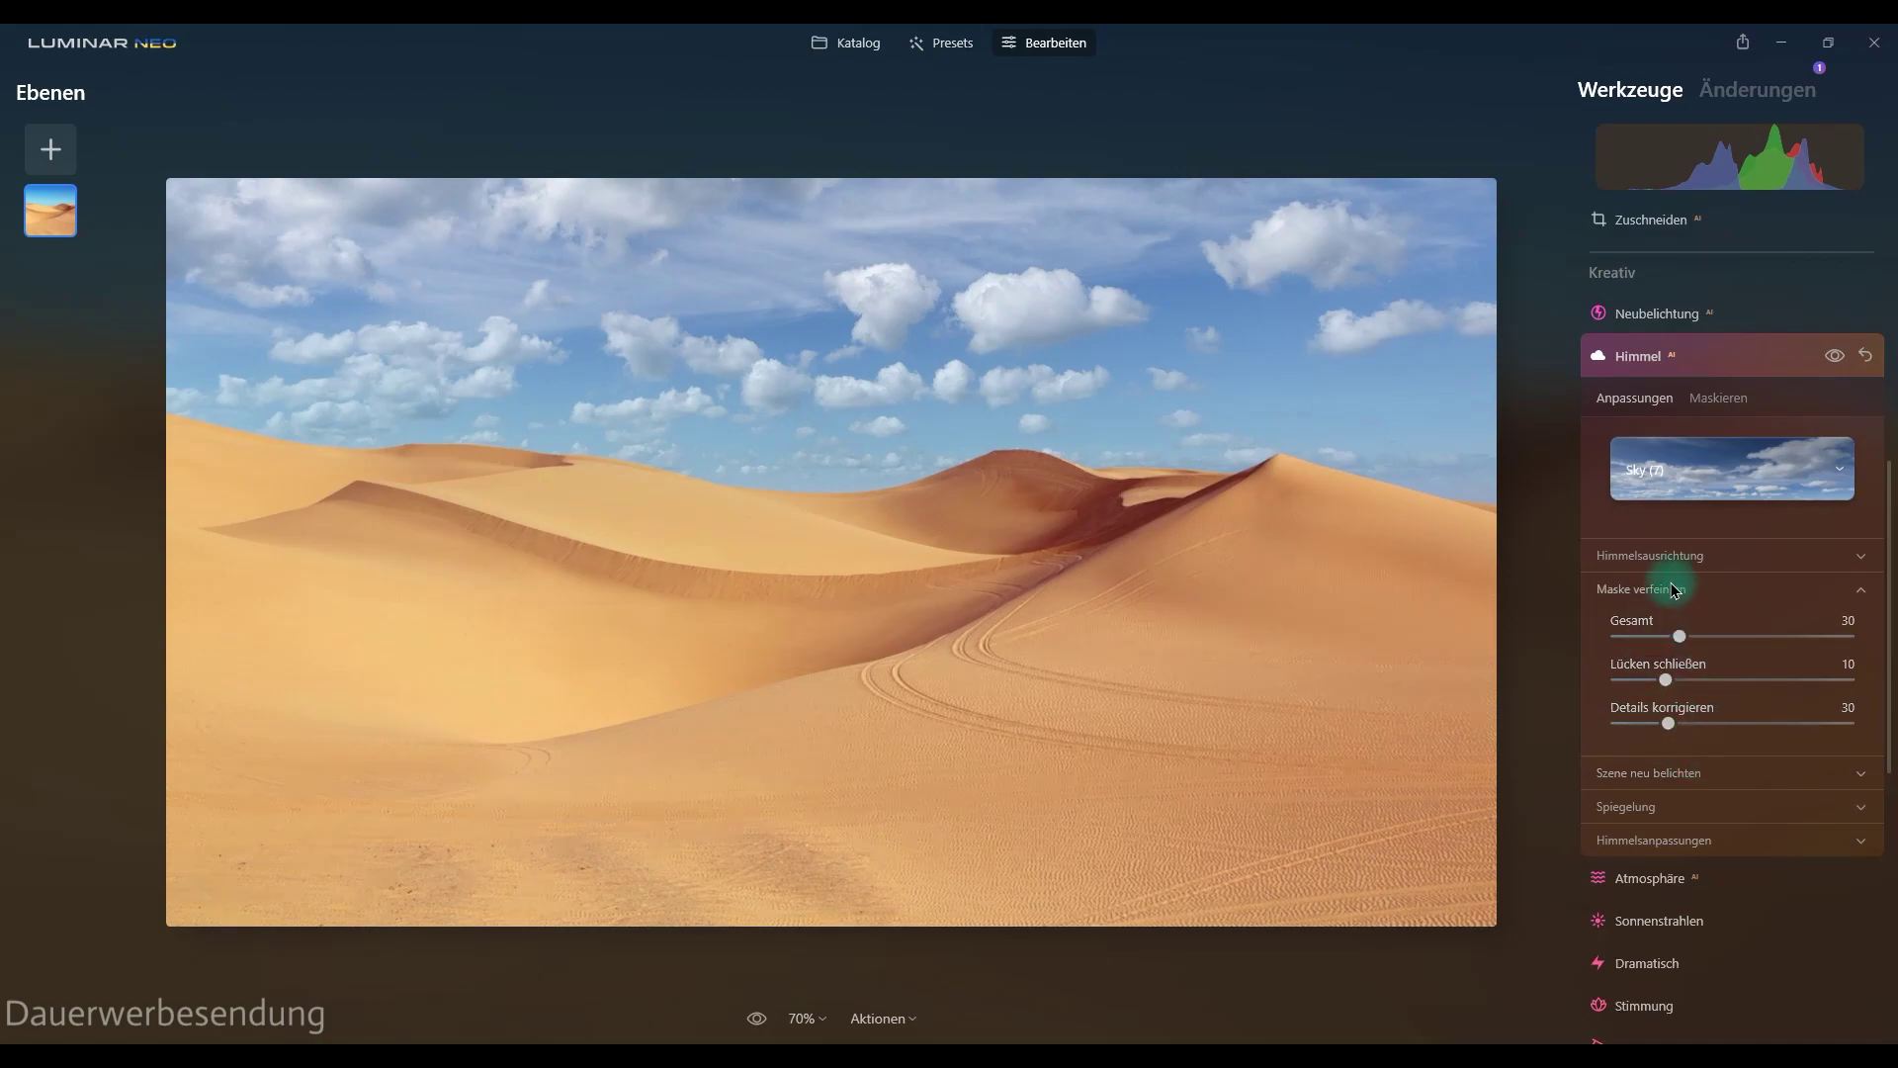
{"action": "left_click", "coordinate": [1675, 598]}
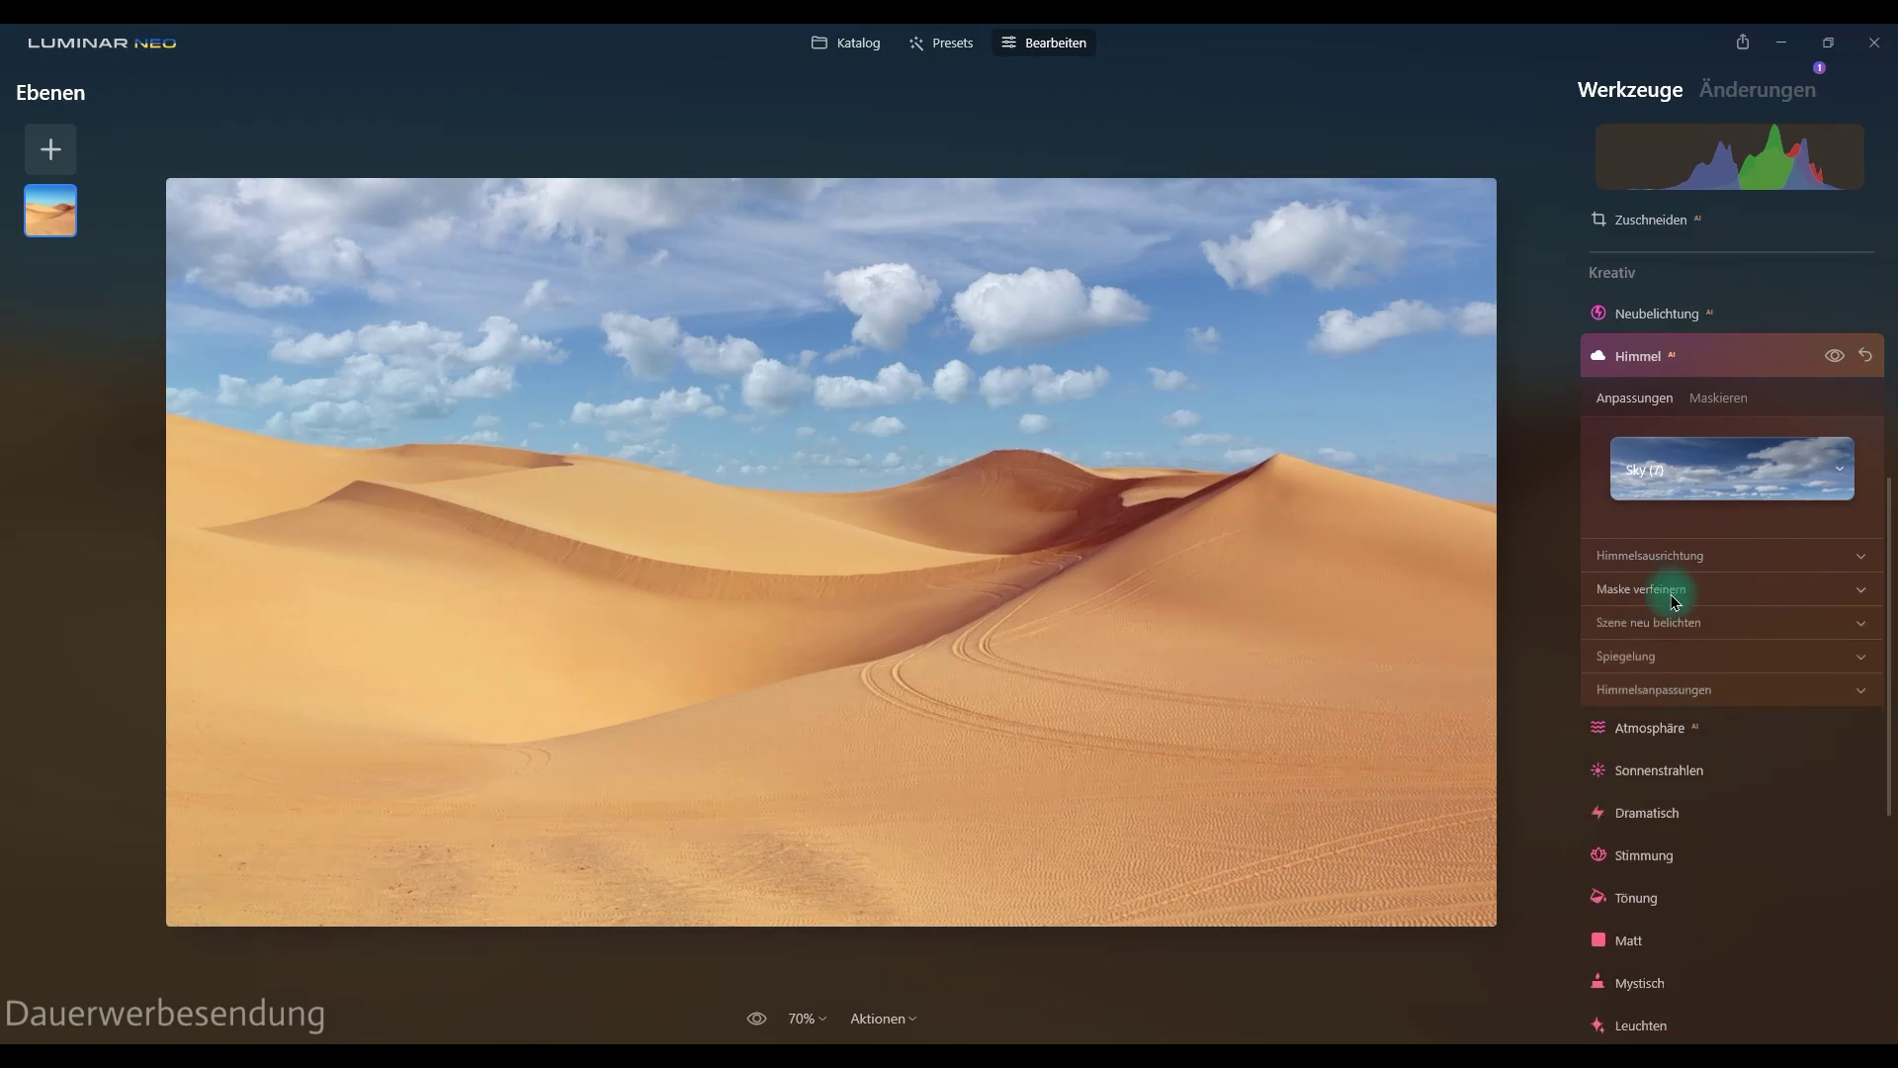
Relight the dunes with Szene neu belichten at strength 88 and saturation 44
{"action": "left_click", "coordinate": [1620, 633]}
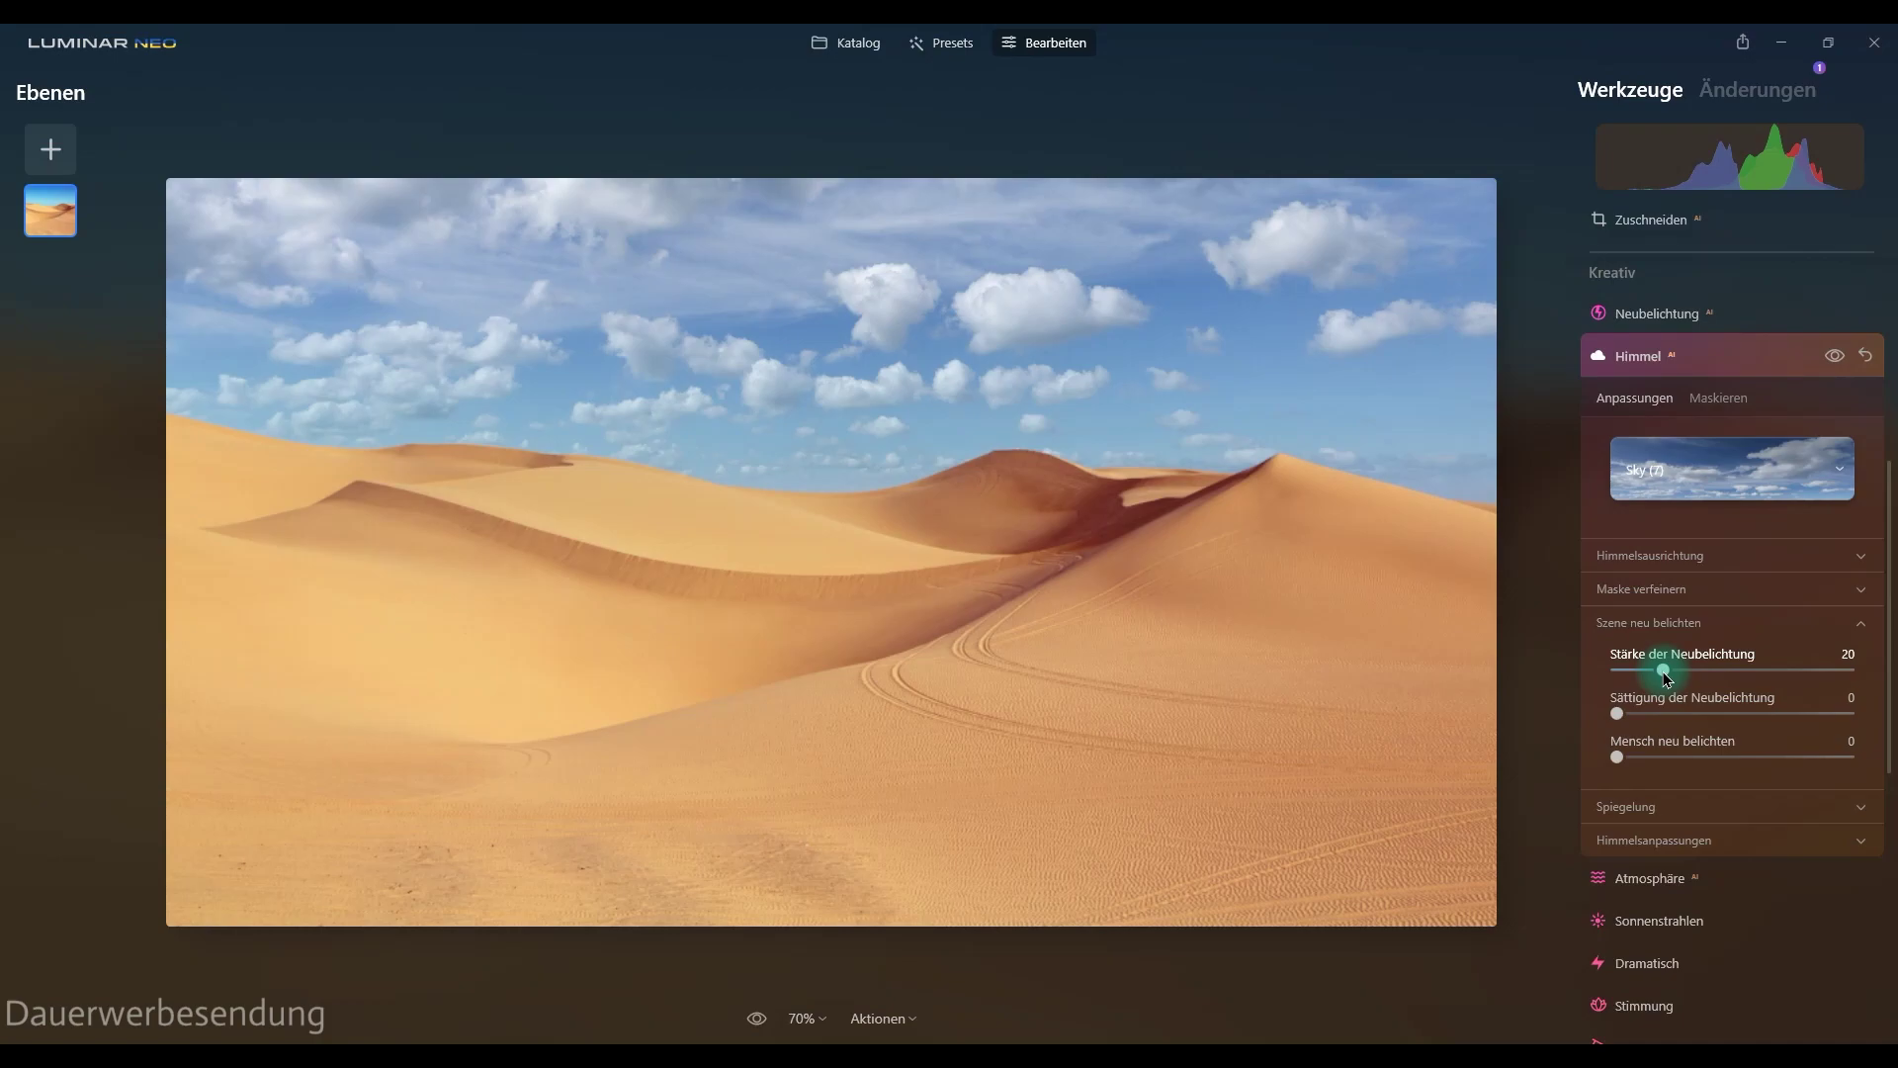
{"action": "left_click_drag", "start_coordinate": [1666, 671], "coordinate": [1824, 671]}
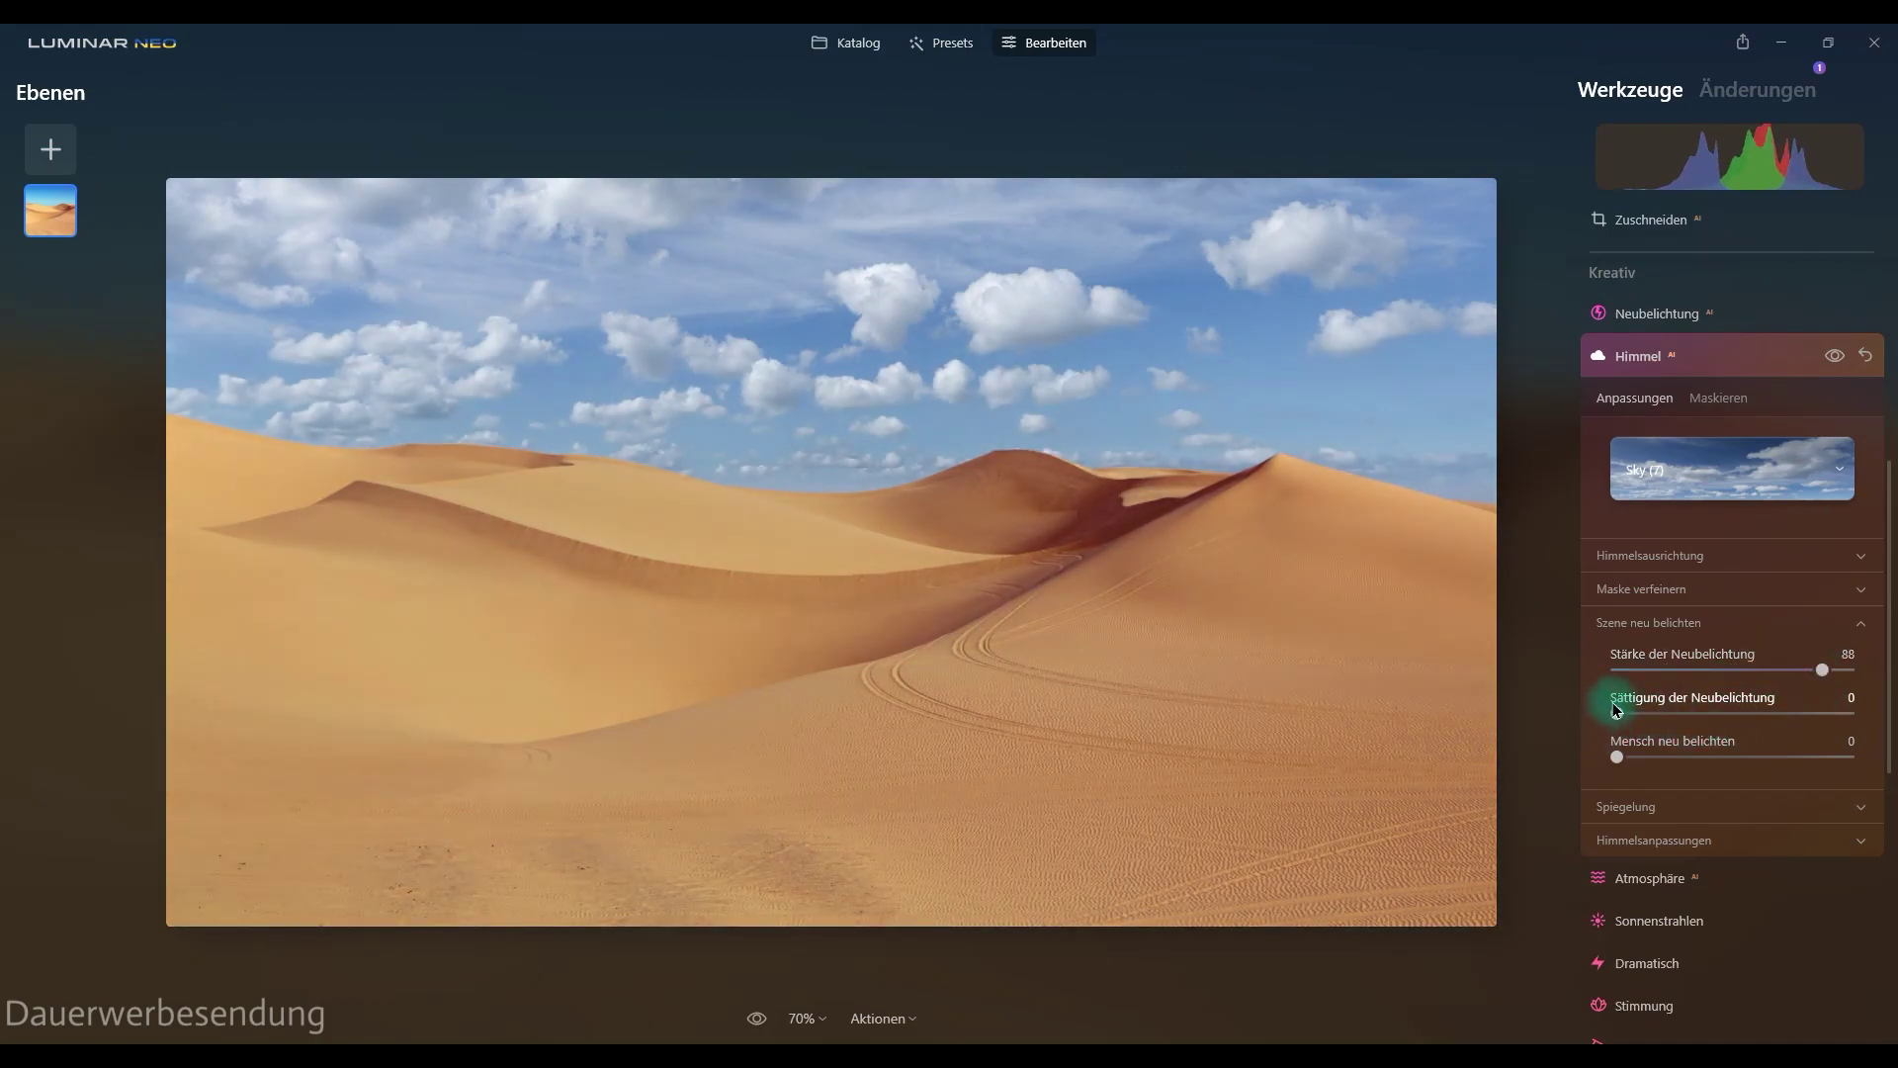
{"action": "left_click_drag", "start_coordinate": [1617, 712], "coordinate": [1721, 714]}
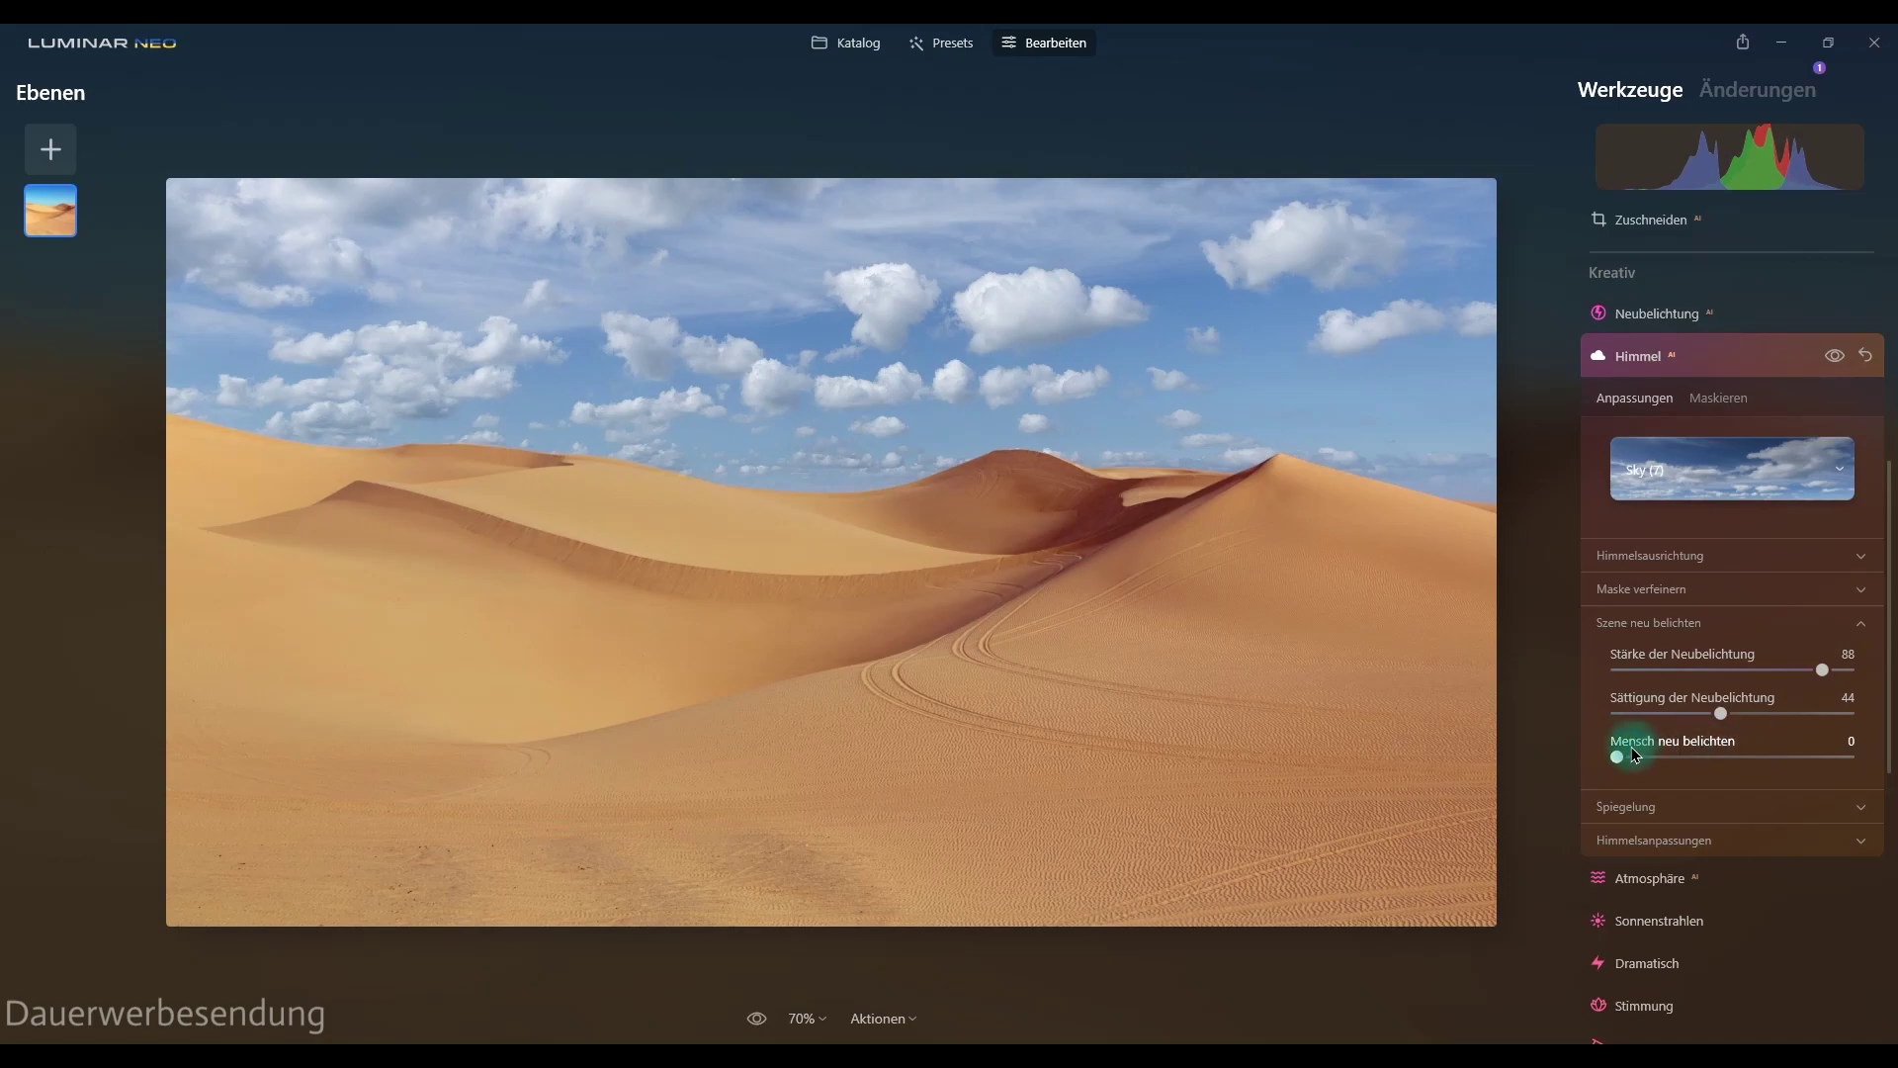
{"action": "left_click", "coordinate": [1676, 623]}
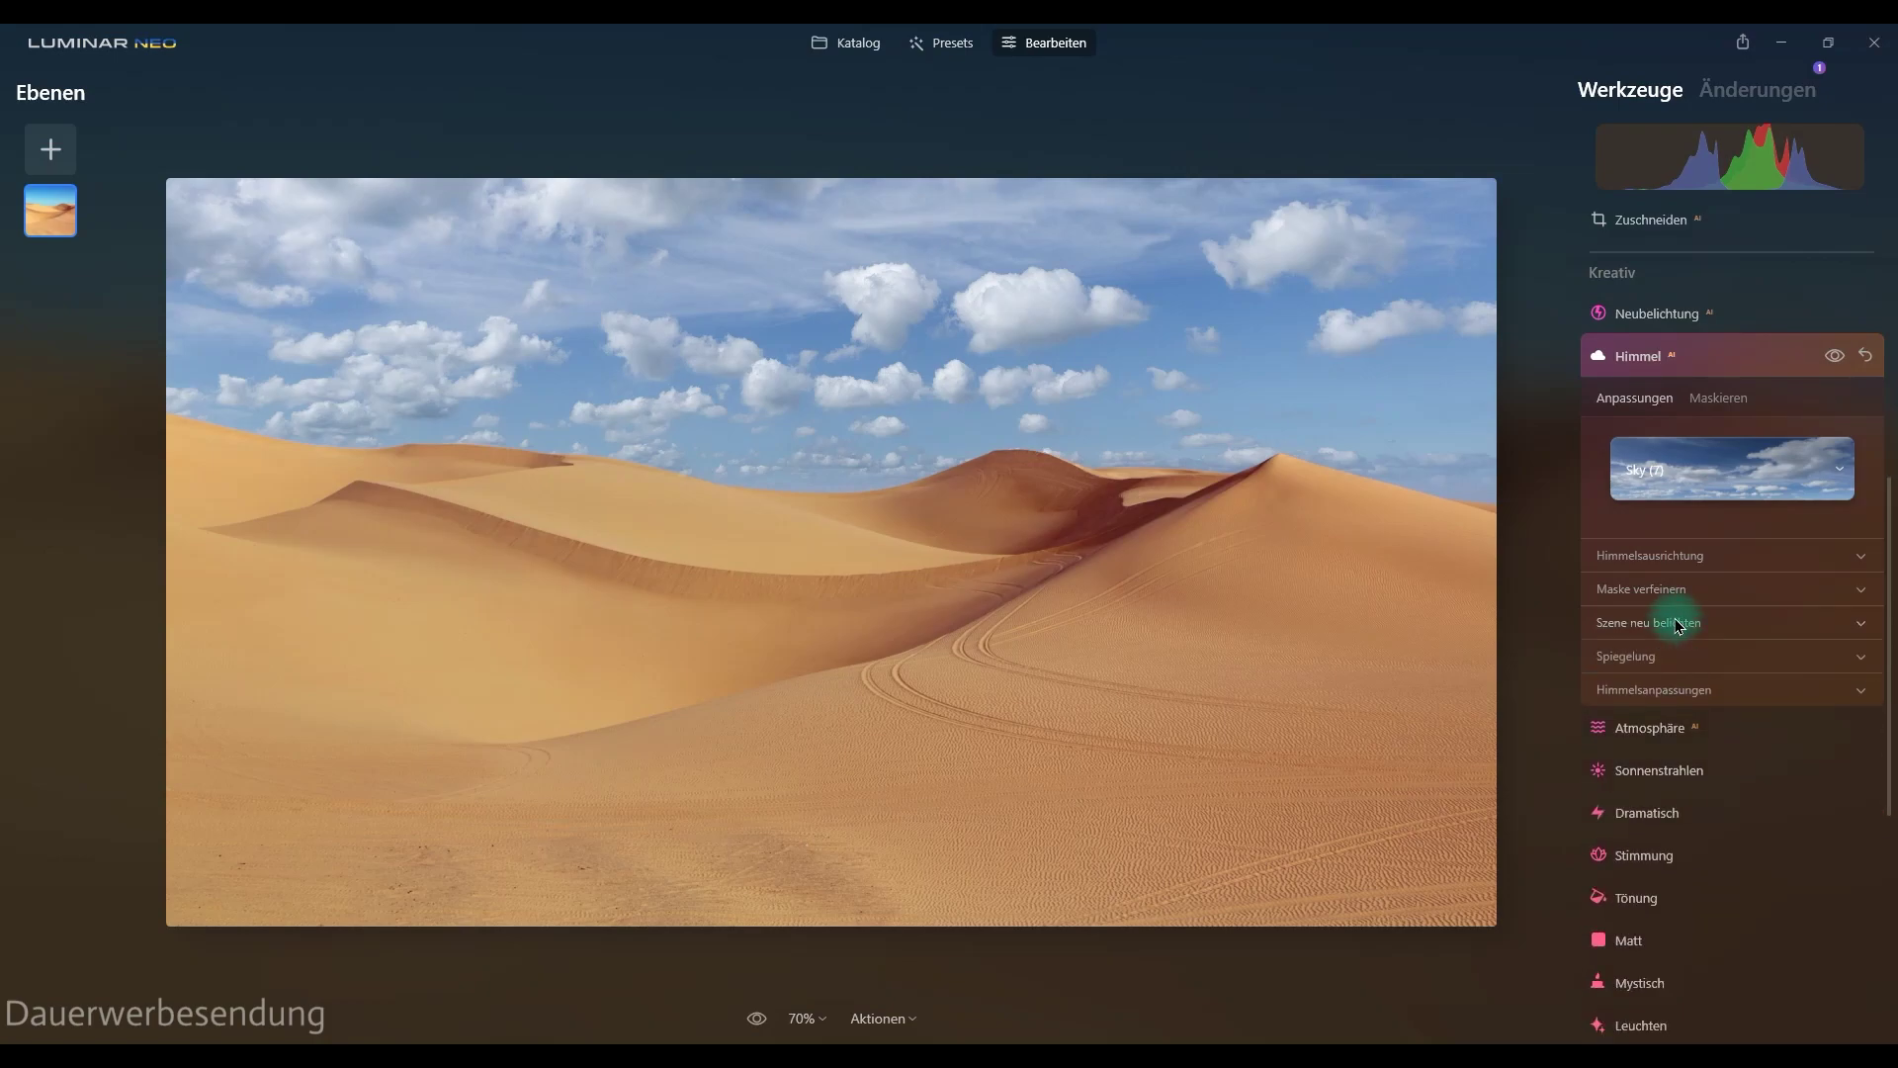
Inspect the Spiegelung reflection settings, leaving them unchanged
{"action": "left_click", "coordinate": [1675, 651]}
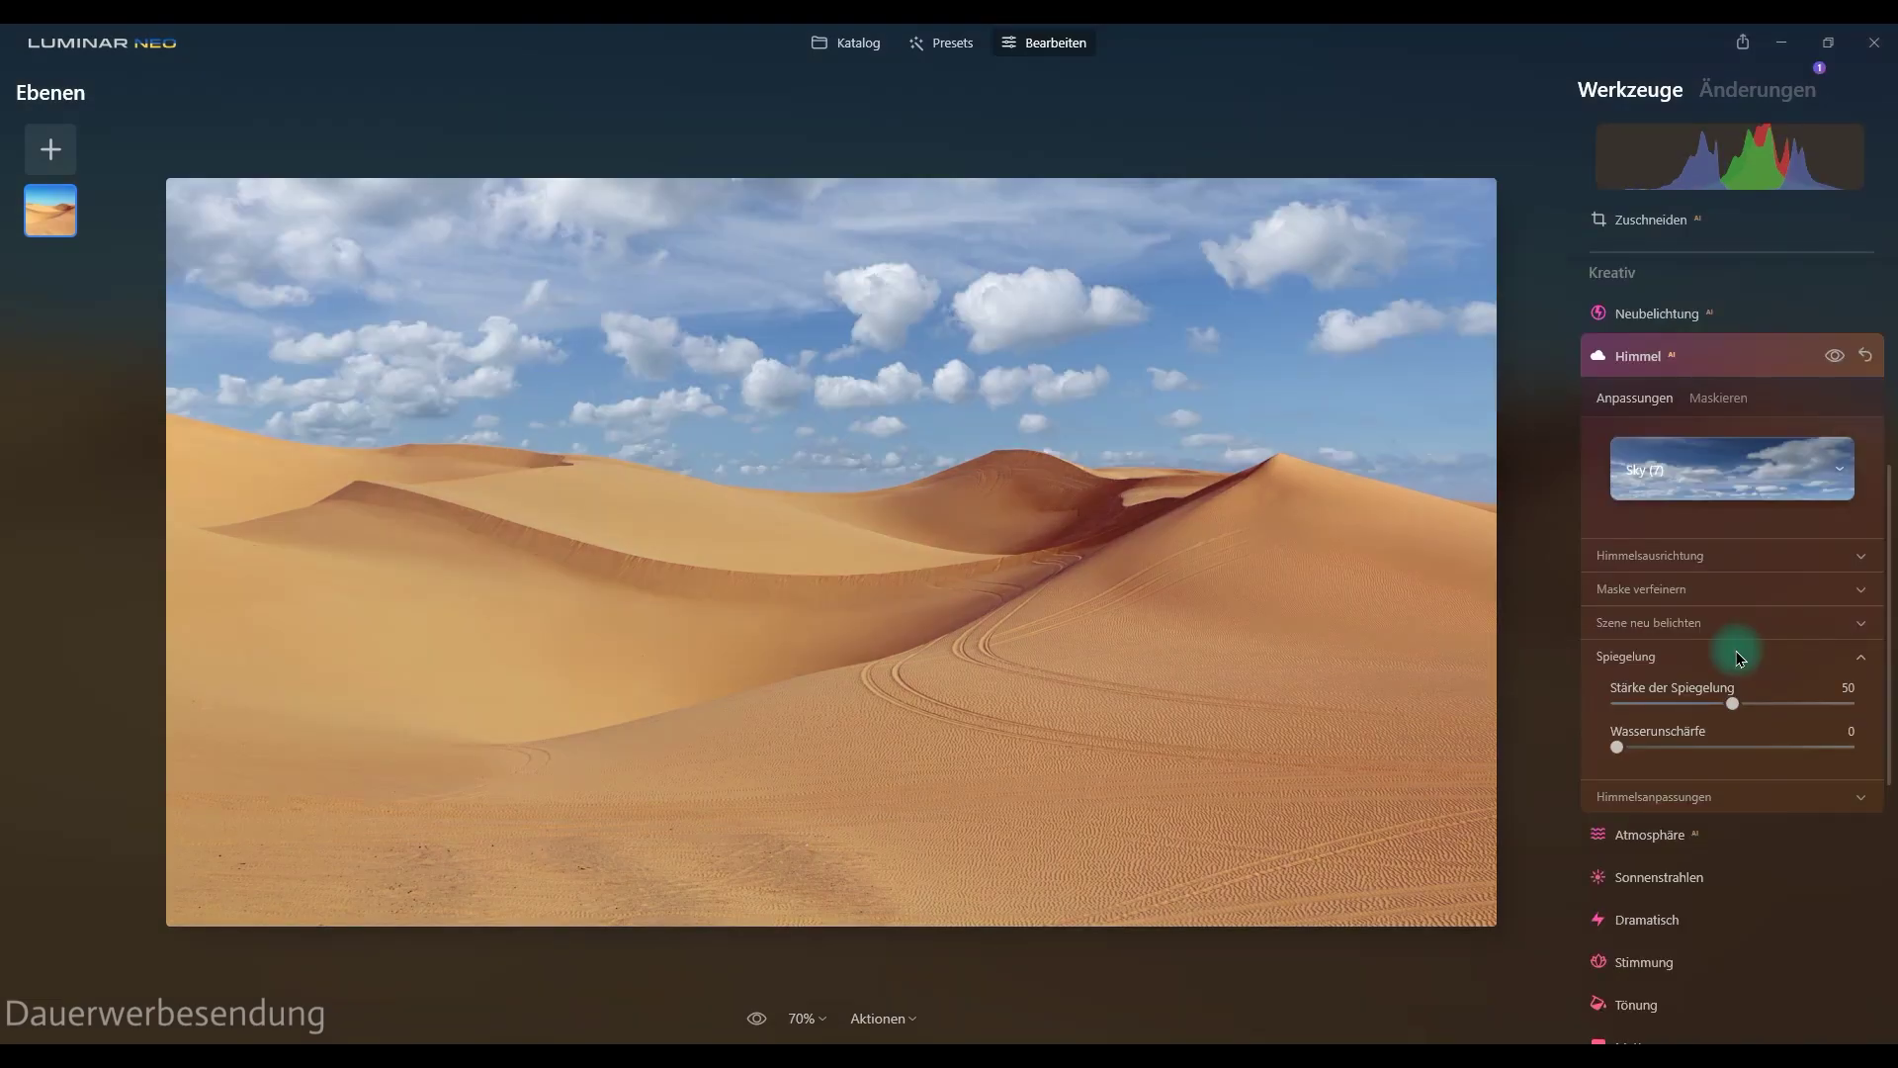
{"action": "left_click", "coordinate": [1740, 657]}
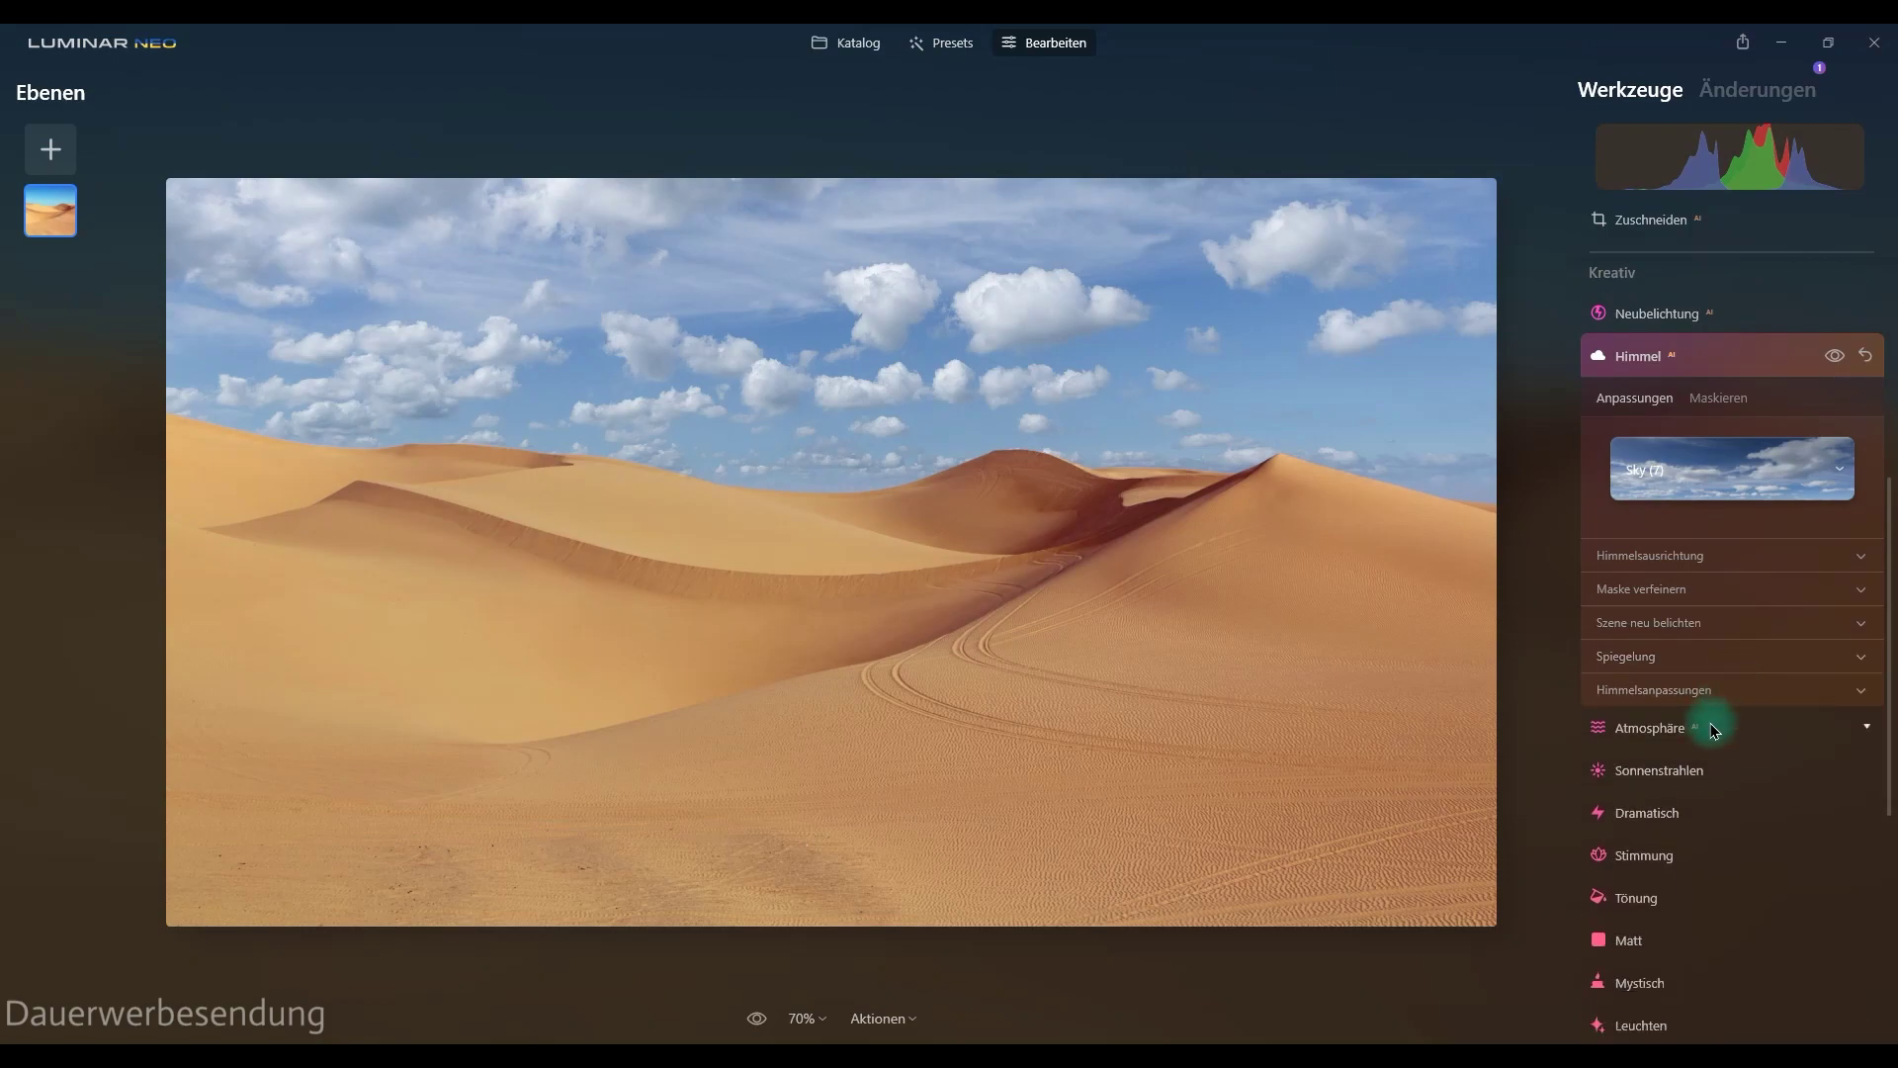
Try Defokus blur and Körnung grain on the sky in Himmelsanpassungen
{"action": "left_click", "coordinate": [1686, 691]}
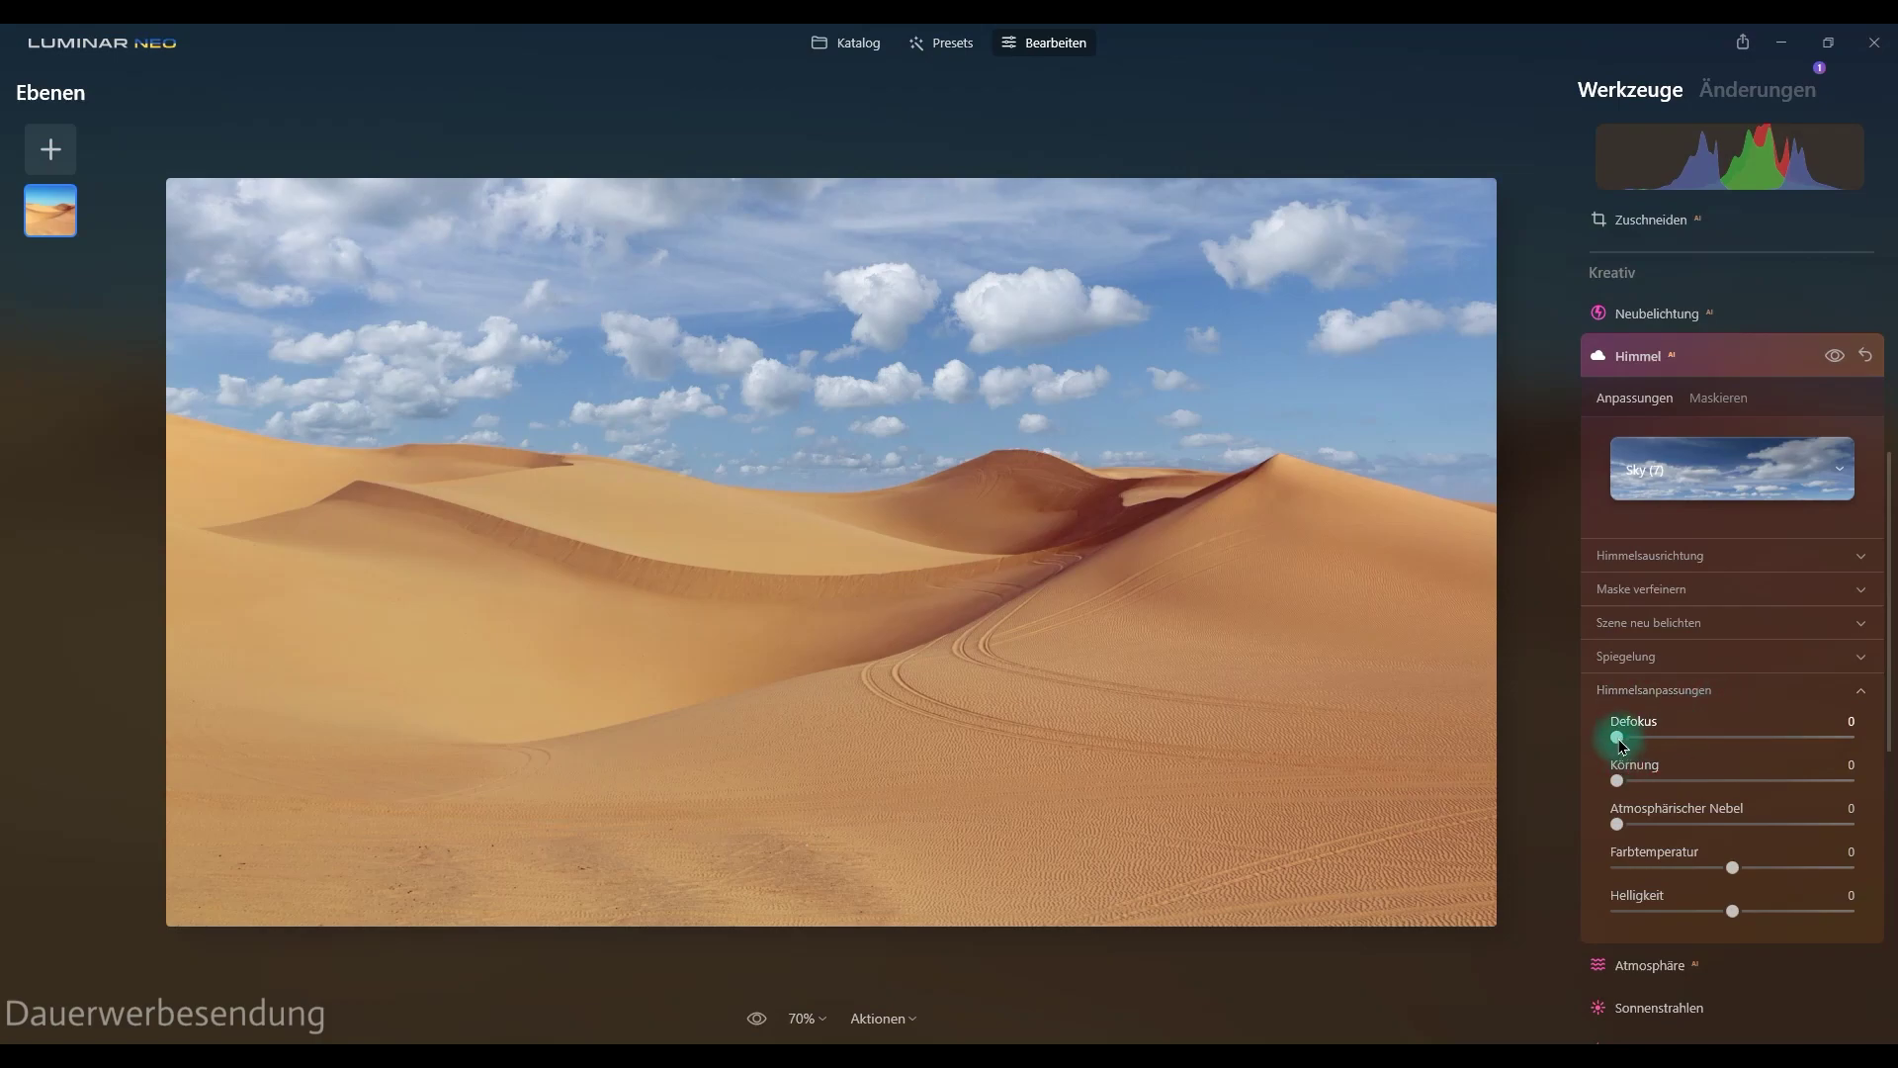
{"action": "left_click_drag", "start_coordinate": [1619, 737], "coordinate": [1753, 737]}
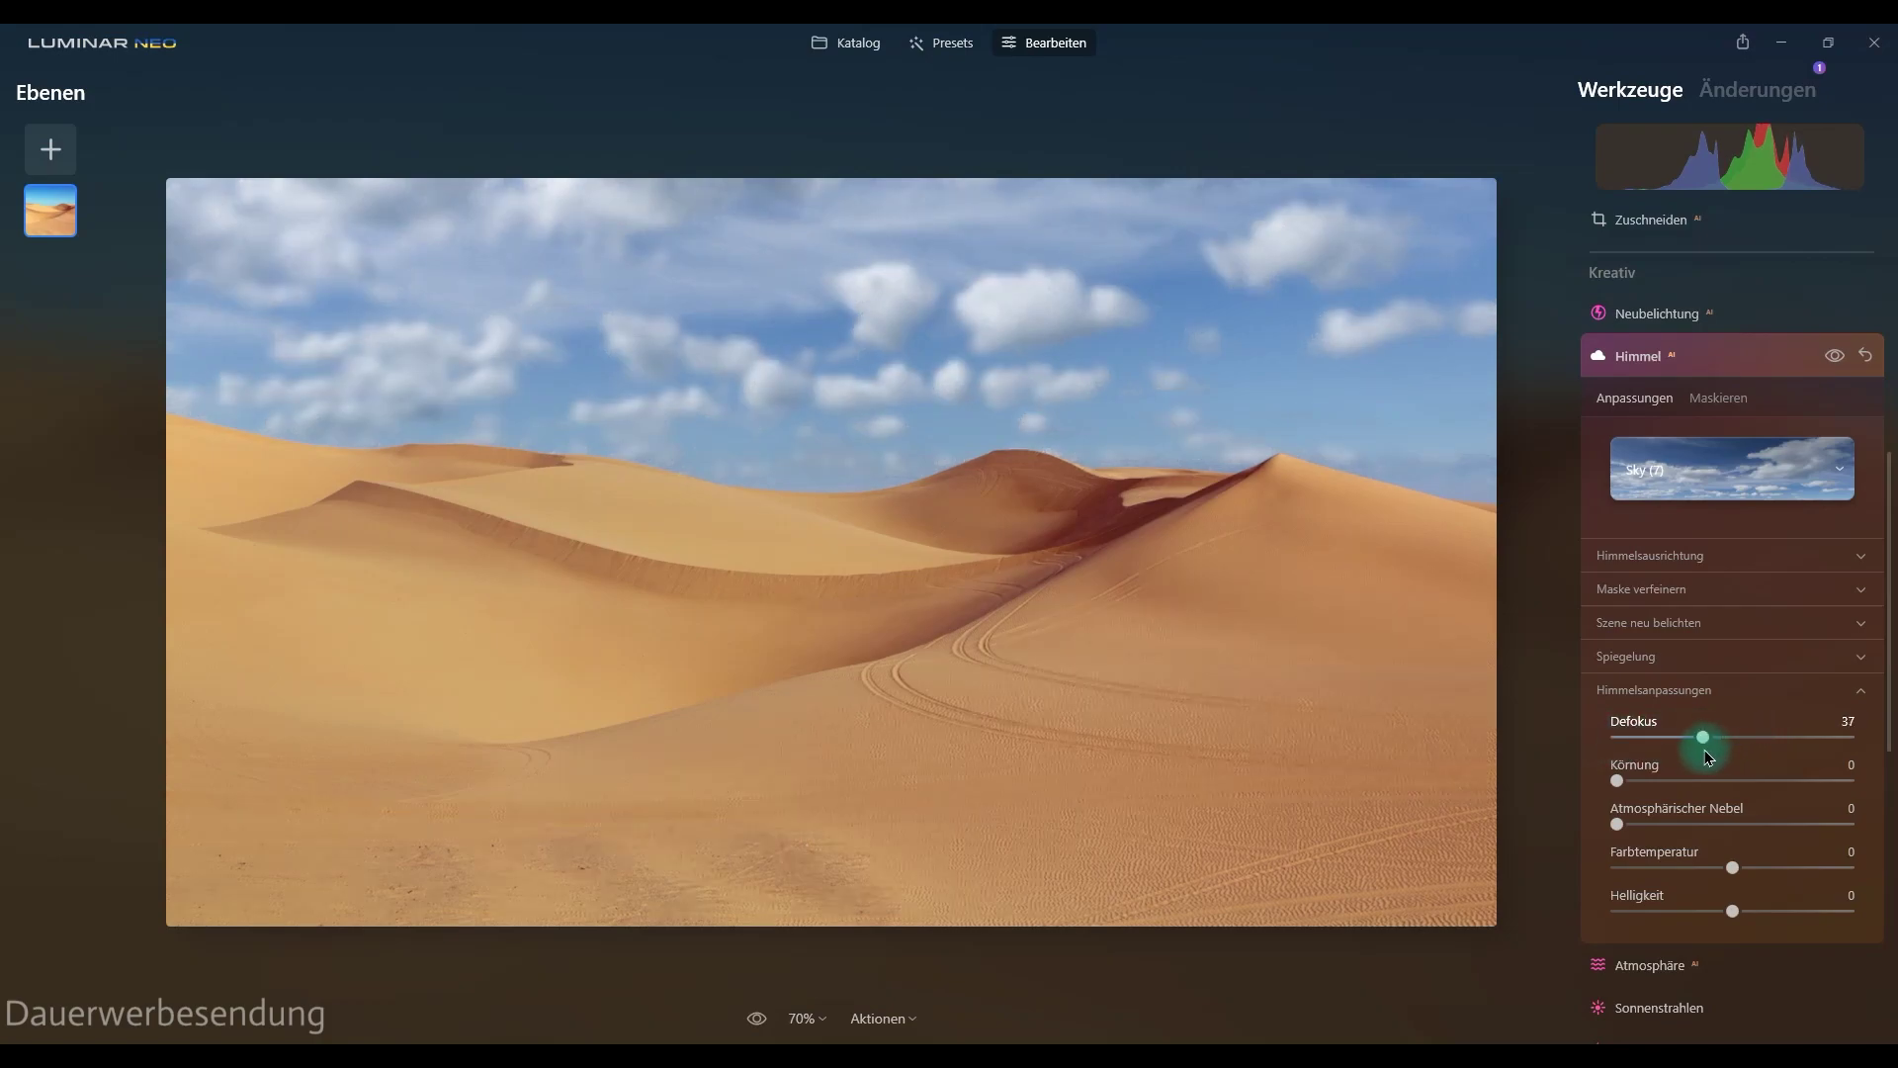
{"action": "mouse_move", "coordinate": [1739, 753]}
{"action": "left_mouse_down"}
{"action": "mouse_move", "coordinate": [1805, 768]}
{"action": "mouse_move", "coordinate": [1589, 785]}
{"action": "left_mouse_up"}
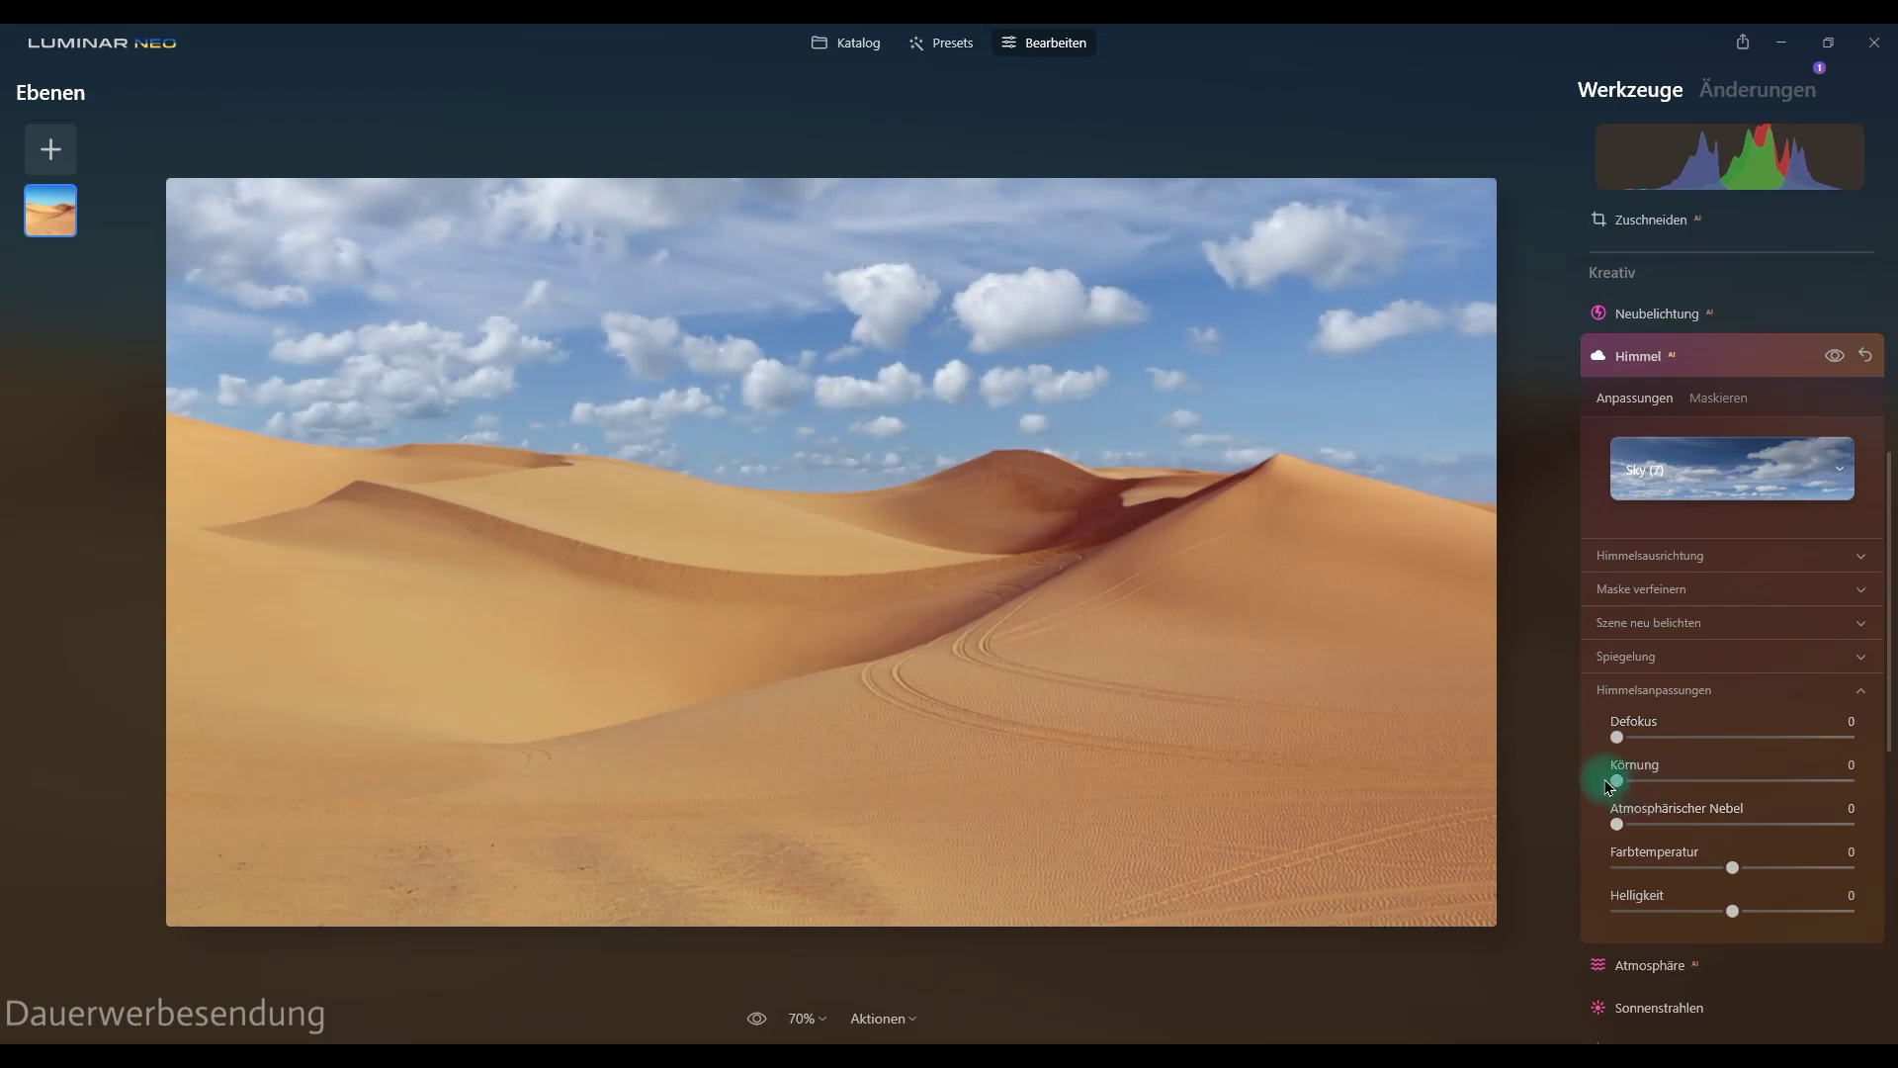
{"action": "mouse_move", "coordinate": [1616, 781]}
{"action": "left_mouse_down"}
{"action": "mouse_move", "coordinate": [1770, 794]}
{"action": "mouse_move", "coordinate": [1589, 804]}
{"action": "mouse_move", "coordinate": [1649, 842]}
{"action": "mouse_move", "coordinate": [1587, 835]}
{"action": "left_mouse_up"}
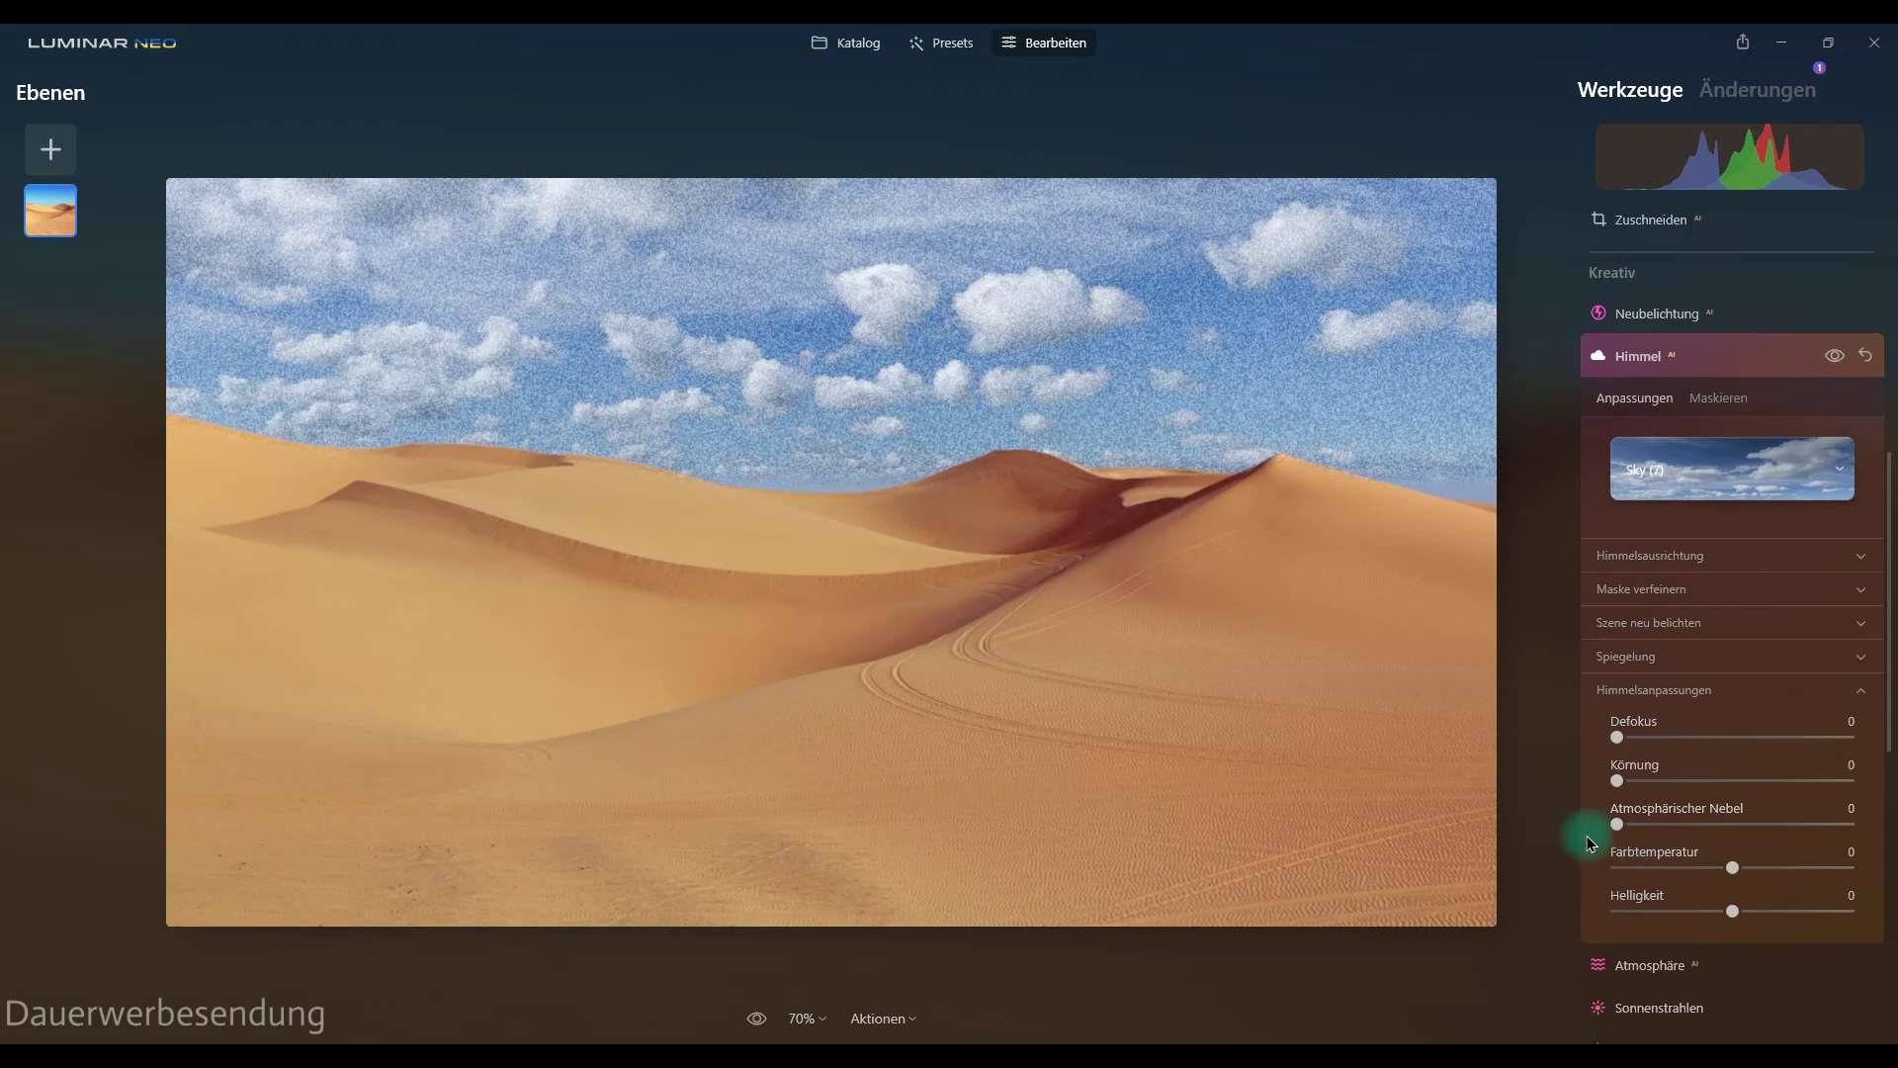
Switch the sky to Sky (10) and test Atmosphärischer Nebel haze
{"action": "left_click", "coordinate": [1703, 473]}
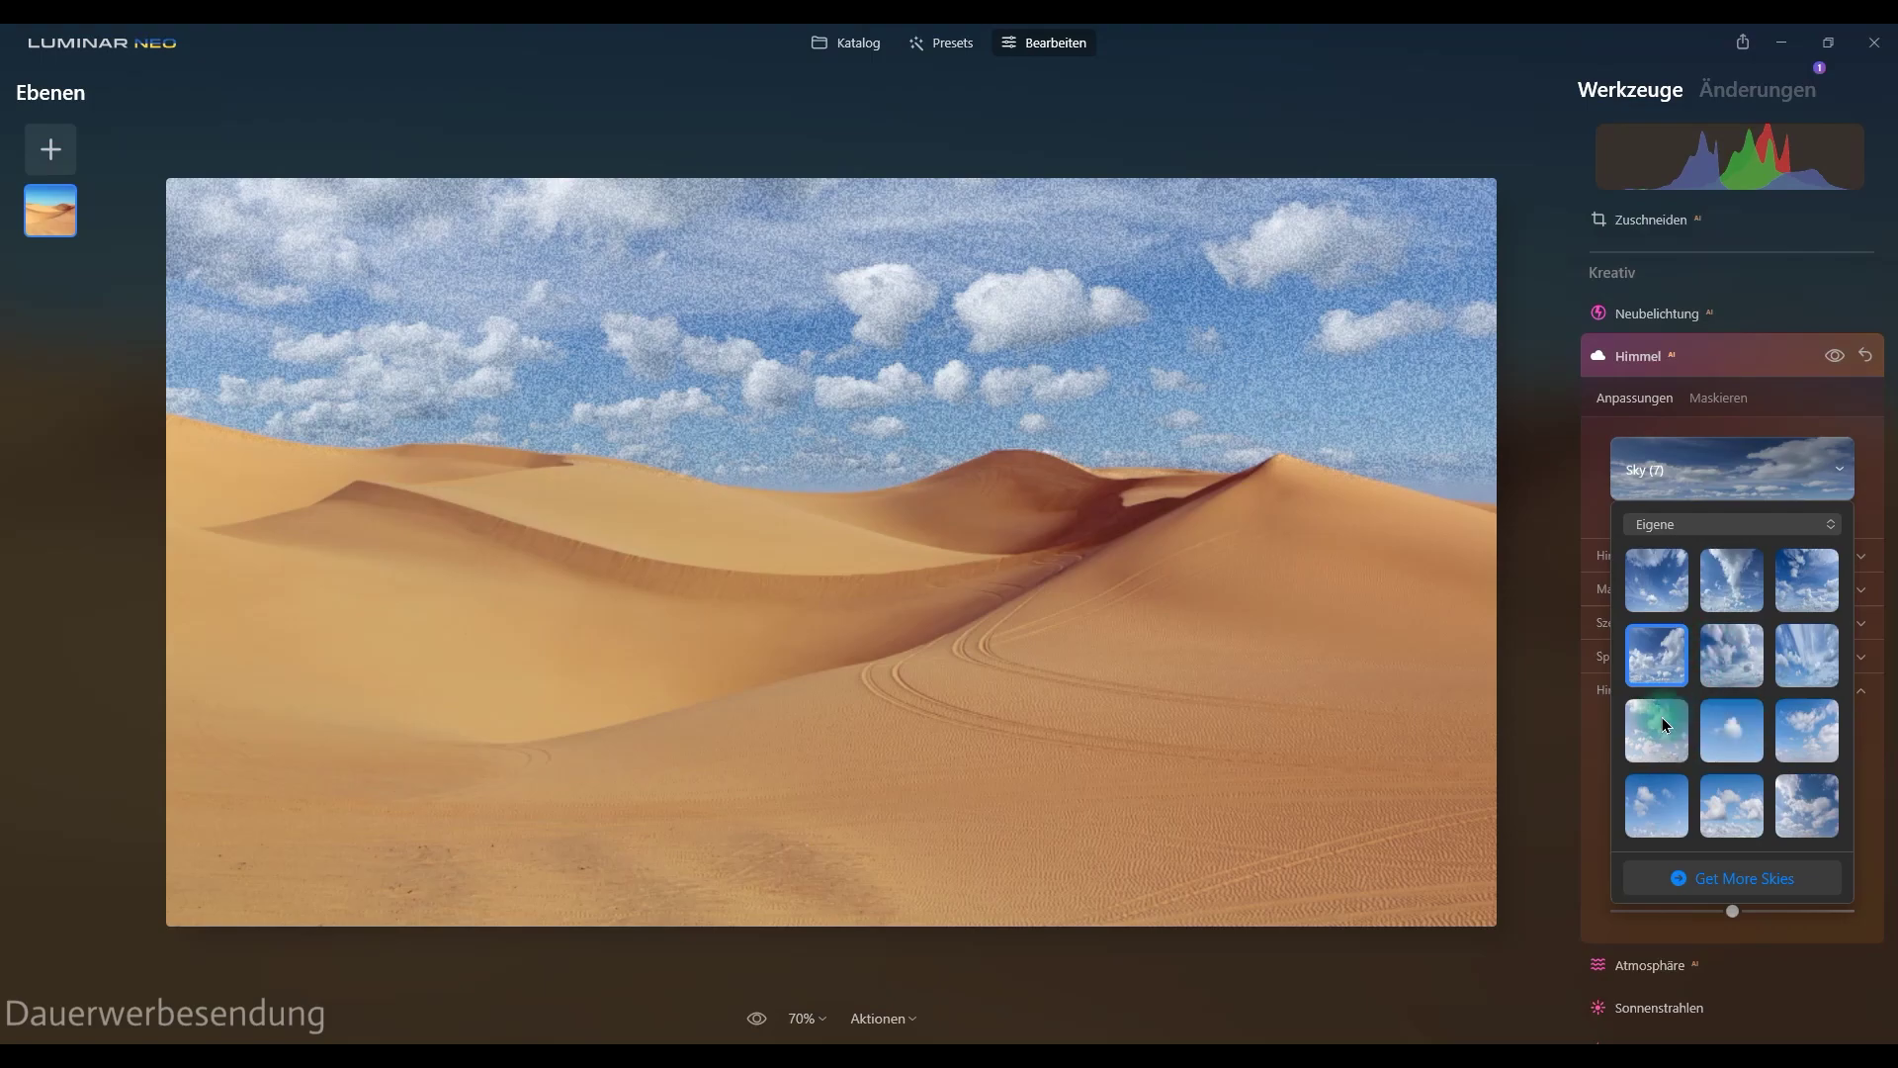
{"action": "left_click", "coordinate": [1663, 719]}
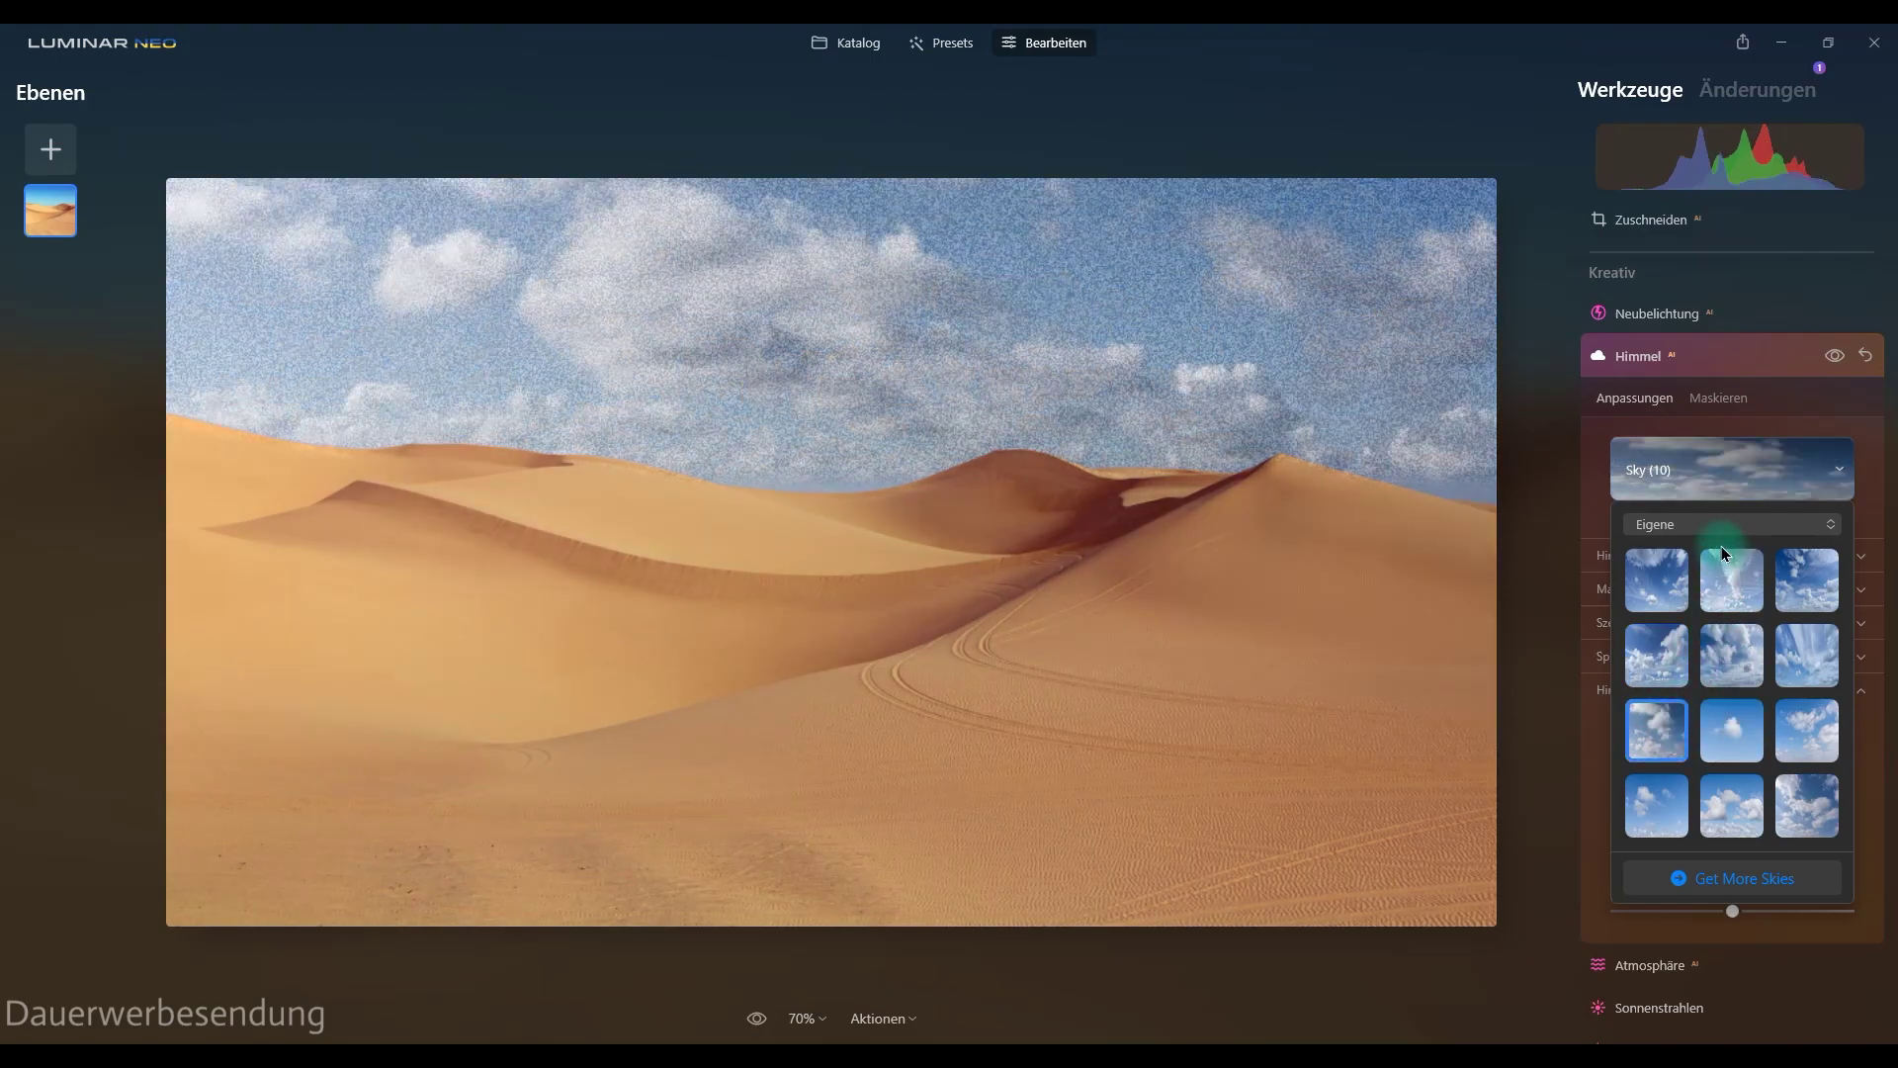
{"action": "left_click", "coordinate": [1716, 470]}
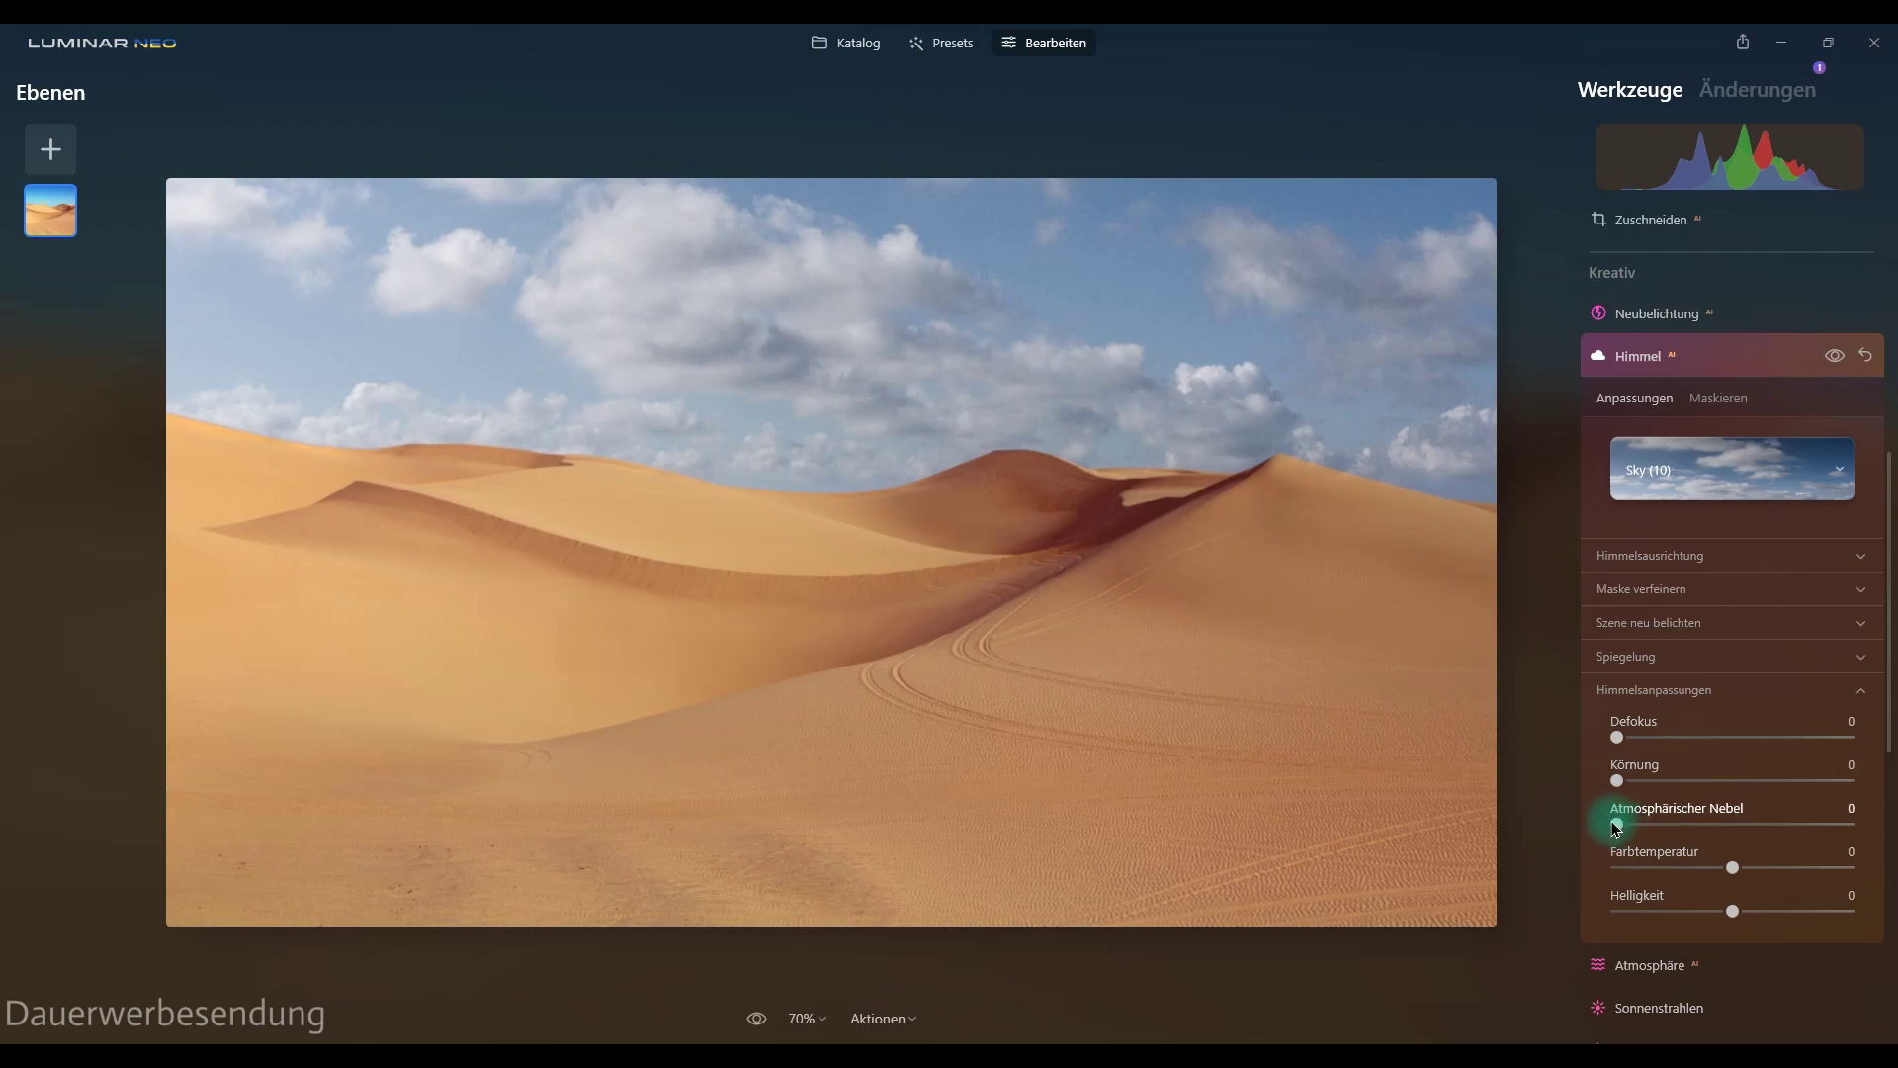
{"action": "mouse_move", "coordinate": [1616, 825]}
{"action": "left_mouse_down"}
{"action": "mouse_move", "coordinate": [1822, 827]}
{"action": "mouse_move", "coordinate": [1626, 824]}
{"action": "left_mouse_up"}
Replace the sky with Sky (17), a broad layer of white clouds
{"action": "left_click", "coordinate": [1687, 473]}
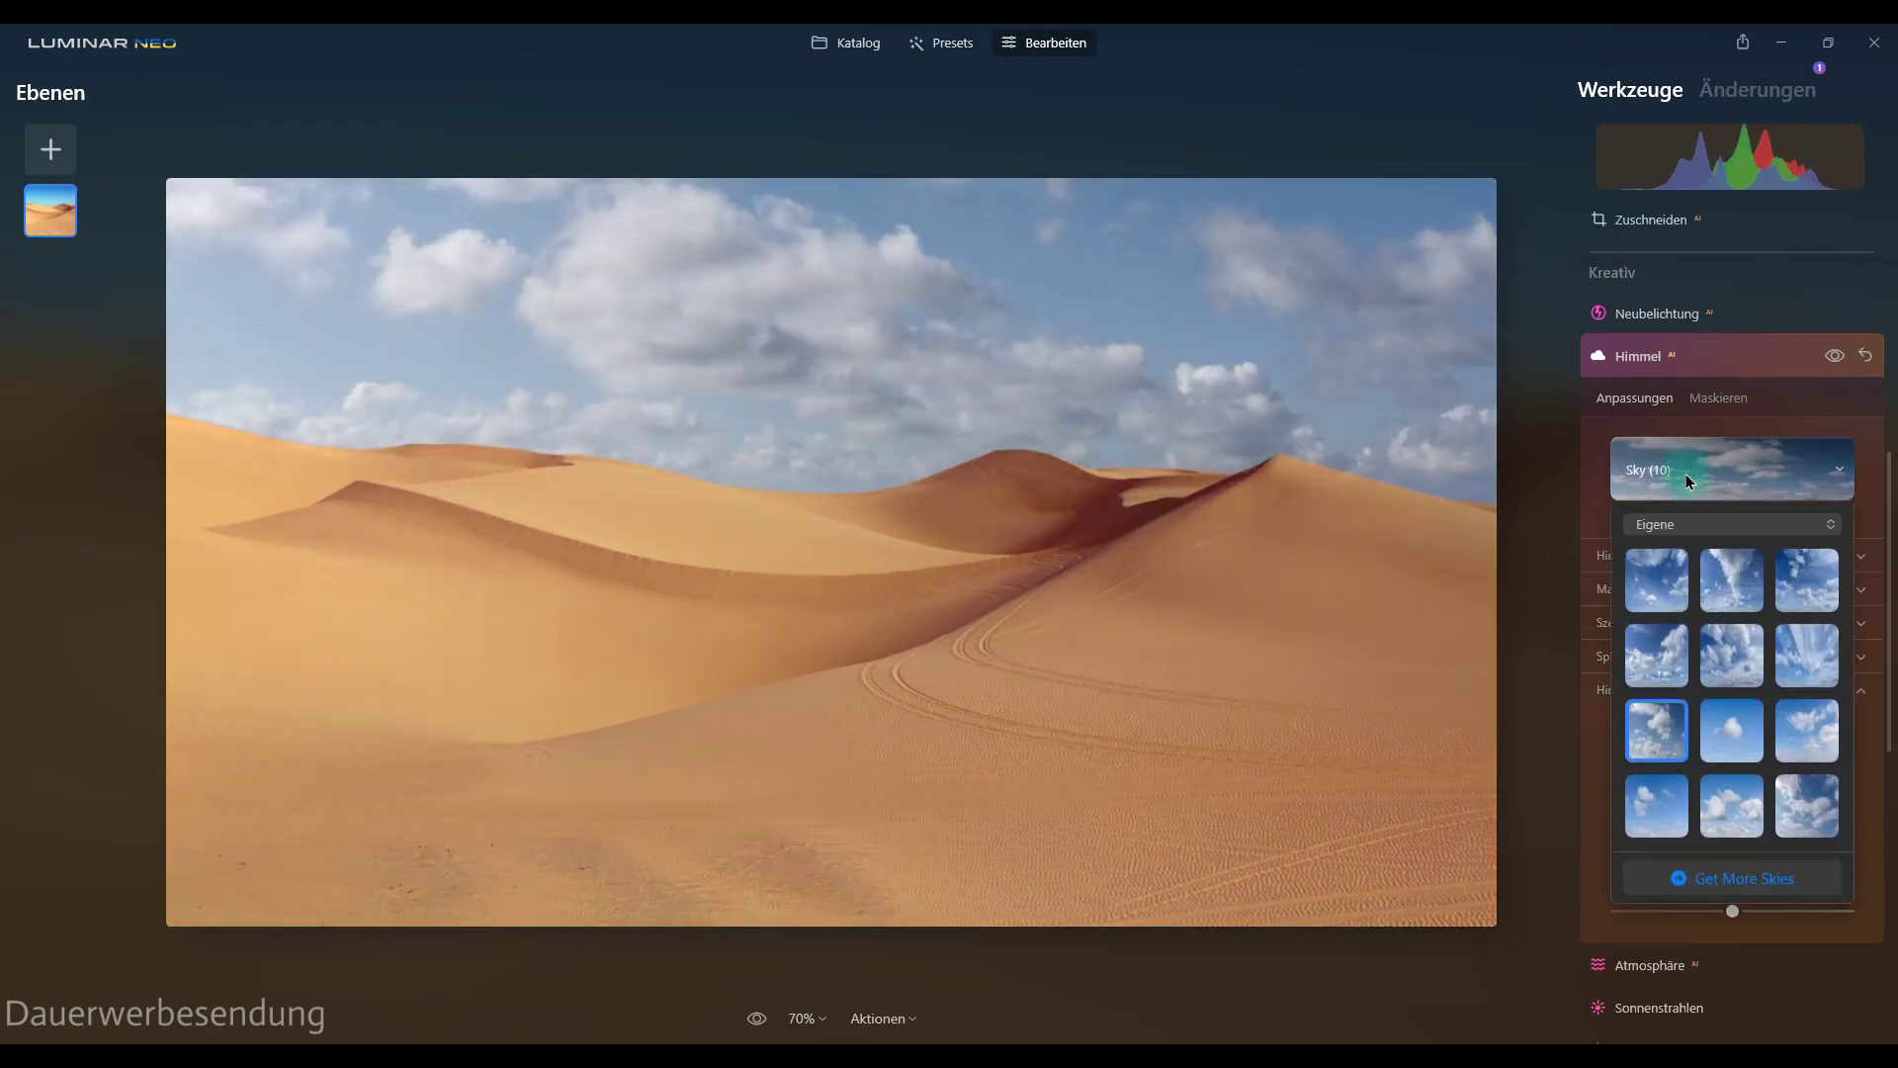
{"action": "scroll", "coordinate": [1679, 650], "scroll_direction": "down", "scroll_amount": 2}
{"action": "left_click", "coordinate": [1756, 735]}
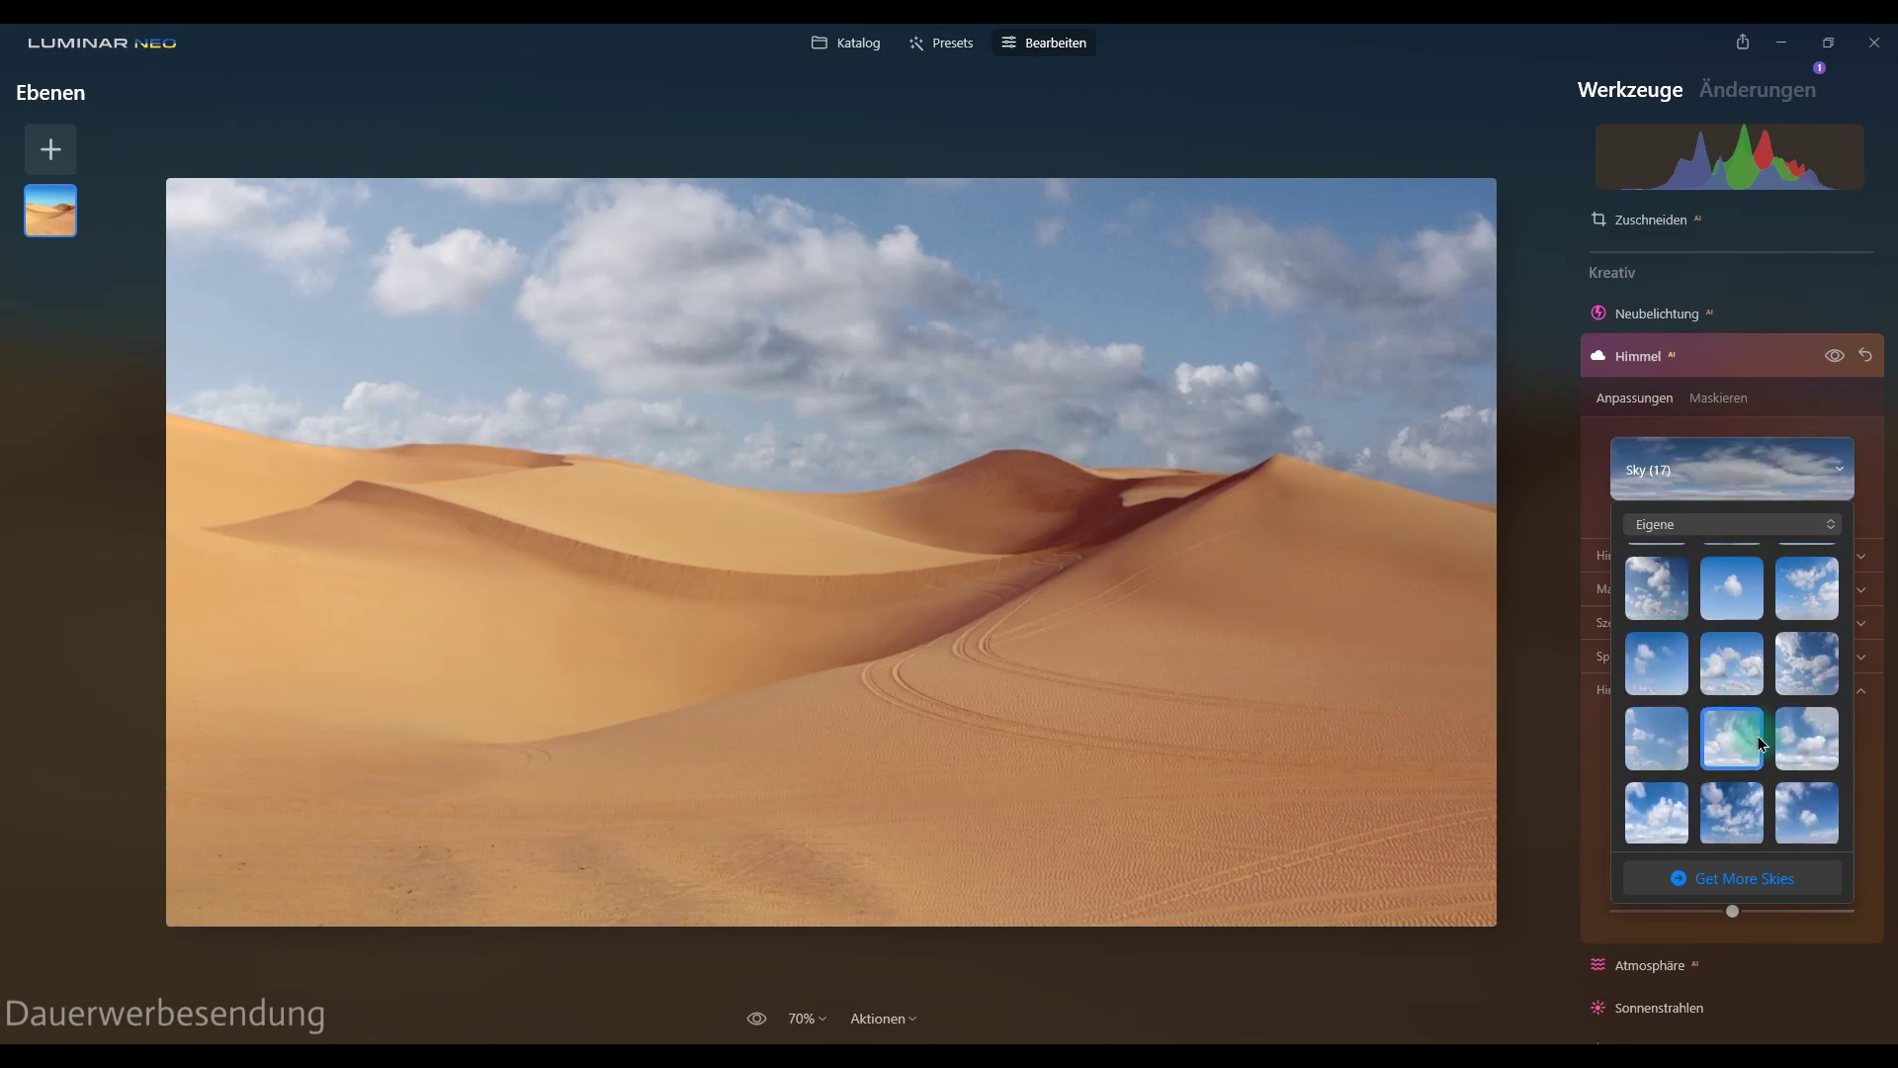
{"action": "left_click", "coordinate": [1707, 471]}
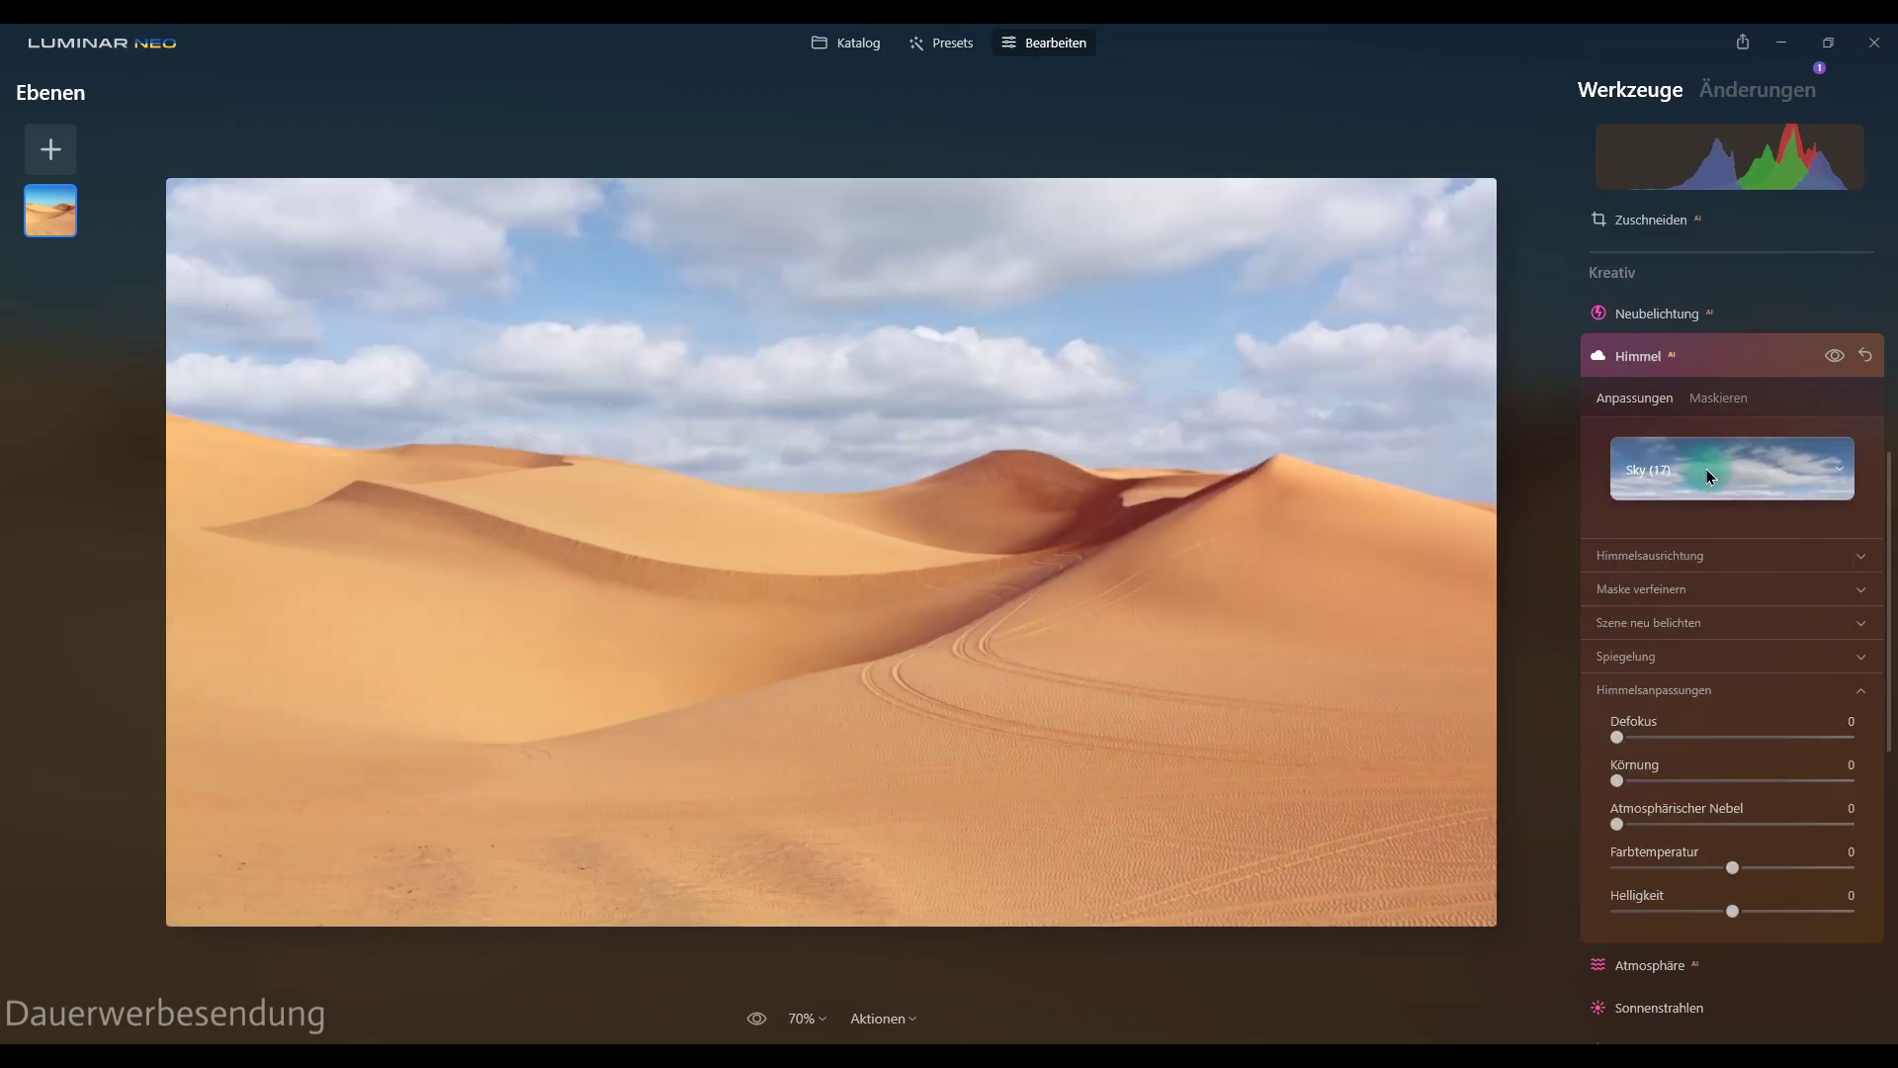
Test sky Farbtemperatur, reset it and Helligkeit to zero, and collapse the Himmel tool
{"action": "mouse_move", "coordinate": [1736, 870]}
{"action": "left_mouse_down"}
{"action": "mouse_move", "coordinate": [1818, 874]}
{"action": "mouse_move", "coordinate": [1649, 885]}
{"action": "mouse_move", "coordinate": [1716, 858]}
{"action": "mouse_move", "coordinate": [1793, 911]}
{"action": "mouse_move", "coordinate": [1716, 912]}
{"action": "mouse_move", "coordinate": [1784, 912]}
{"action": "left_mouse_up"}
{"action": "double_click", "coordinate": [1716, 858]}
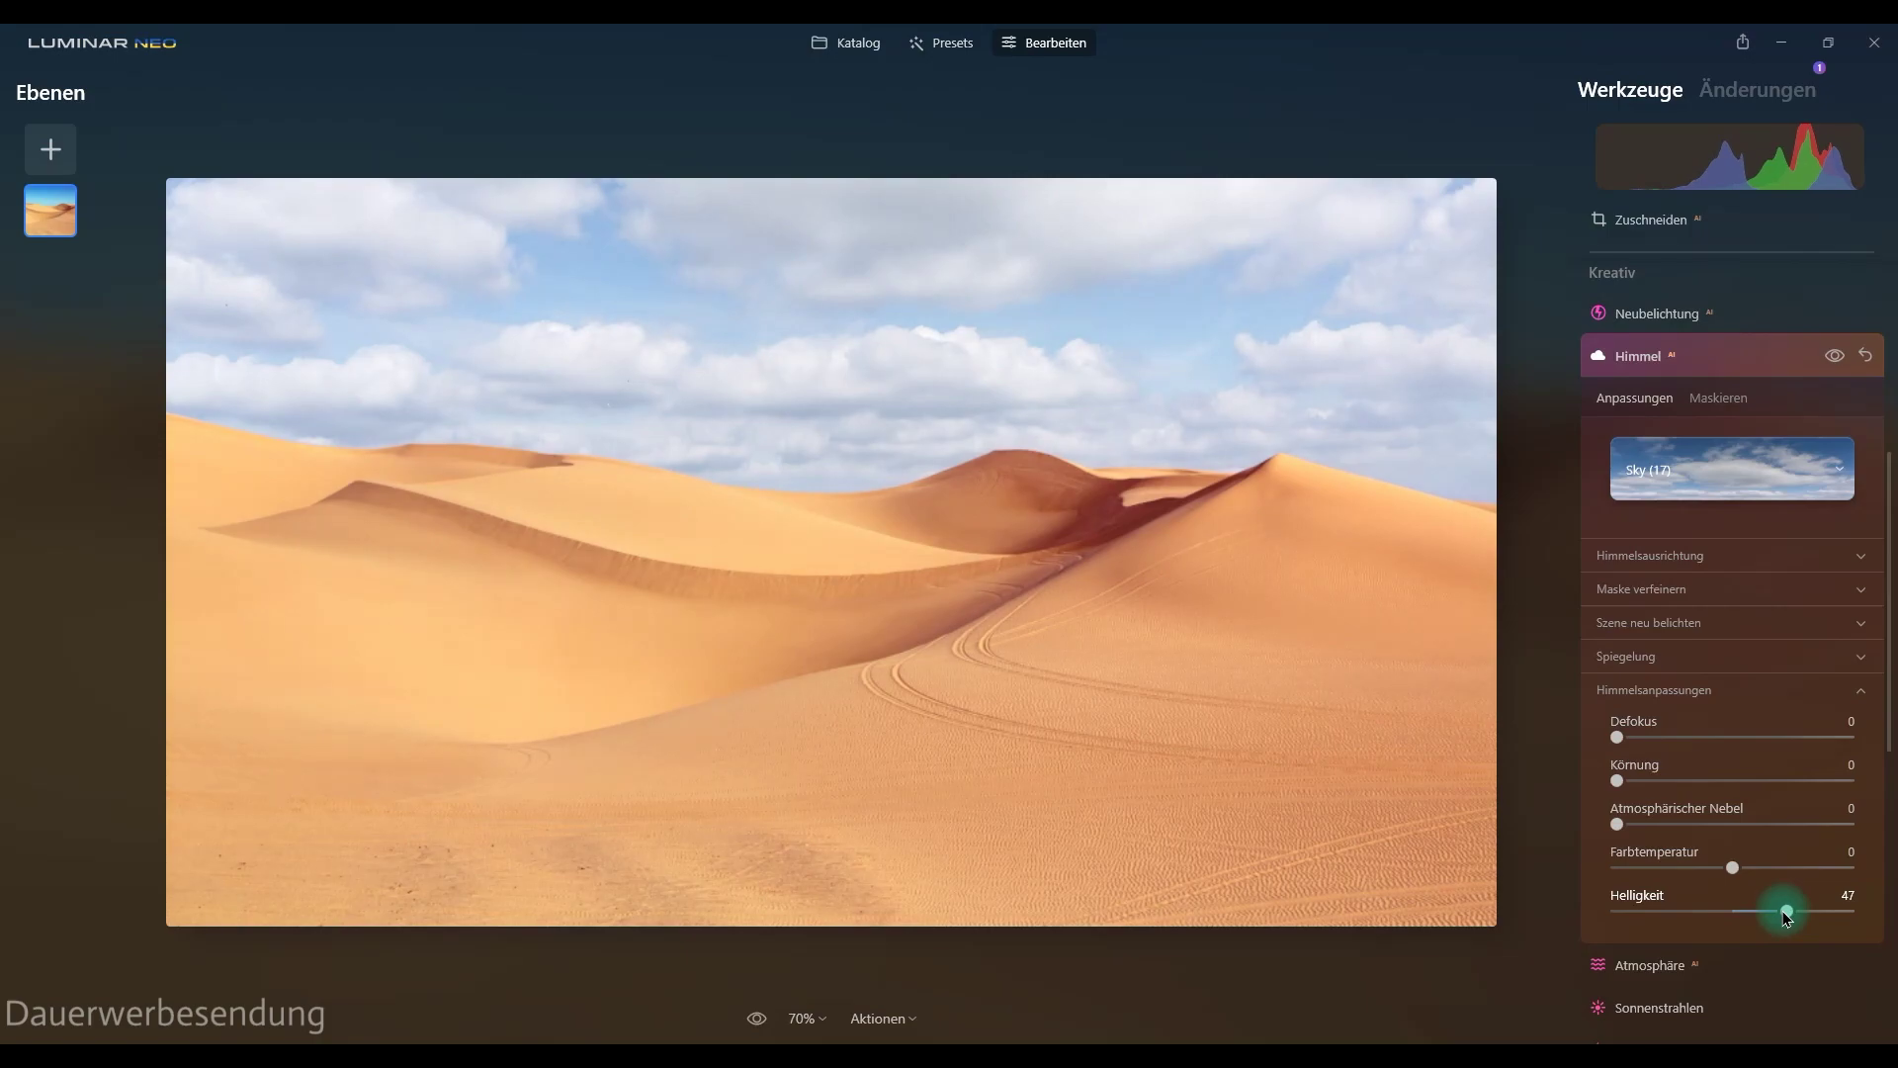
{"action": "double_click", "coordinate": [1742, 901]}
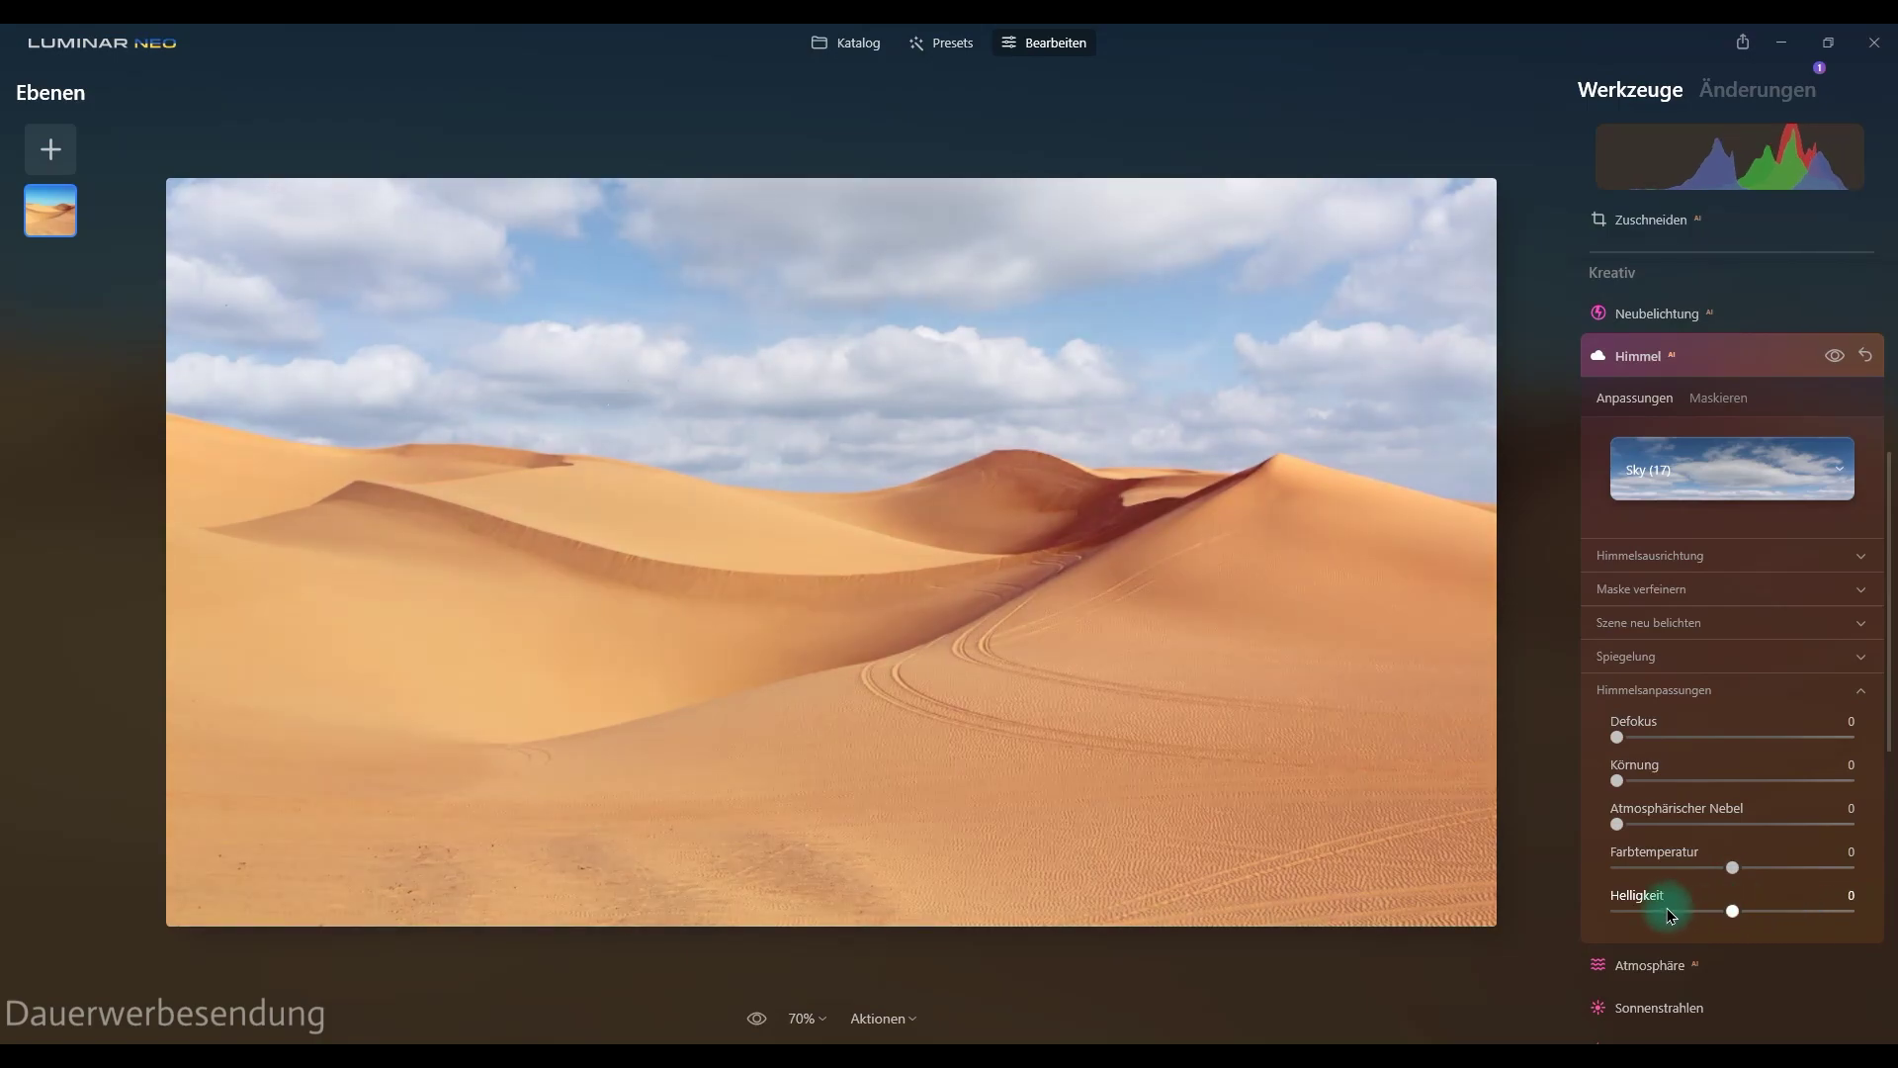
{"action": "left_click", "coordinate": [1669, 689]}
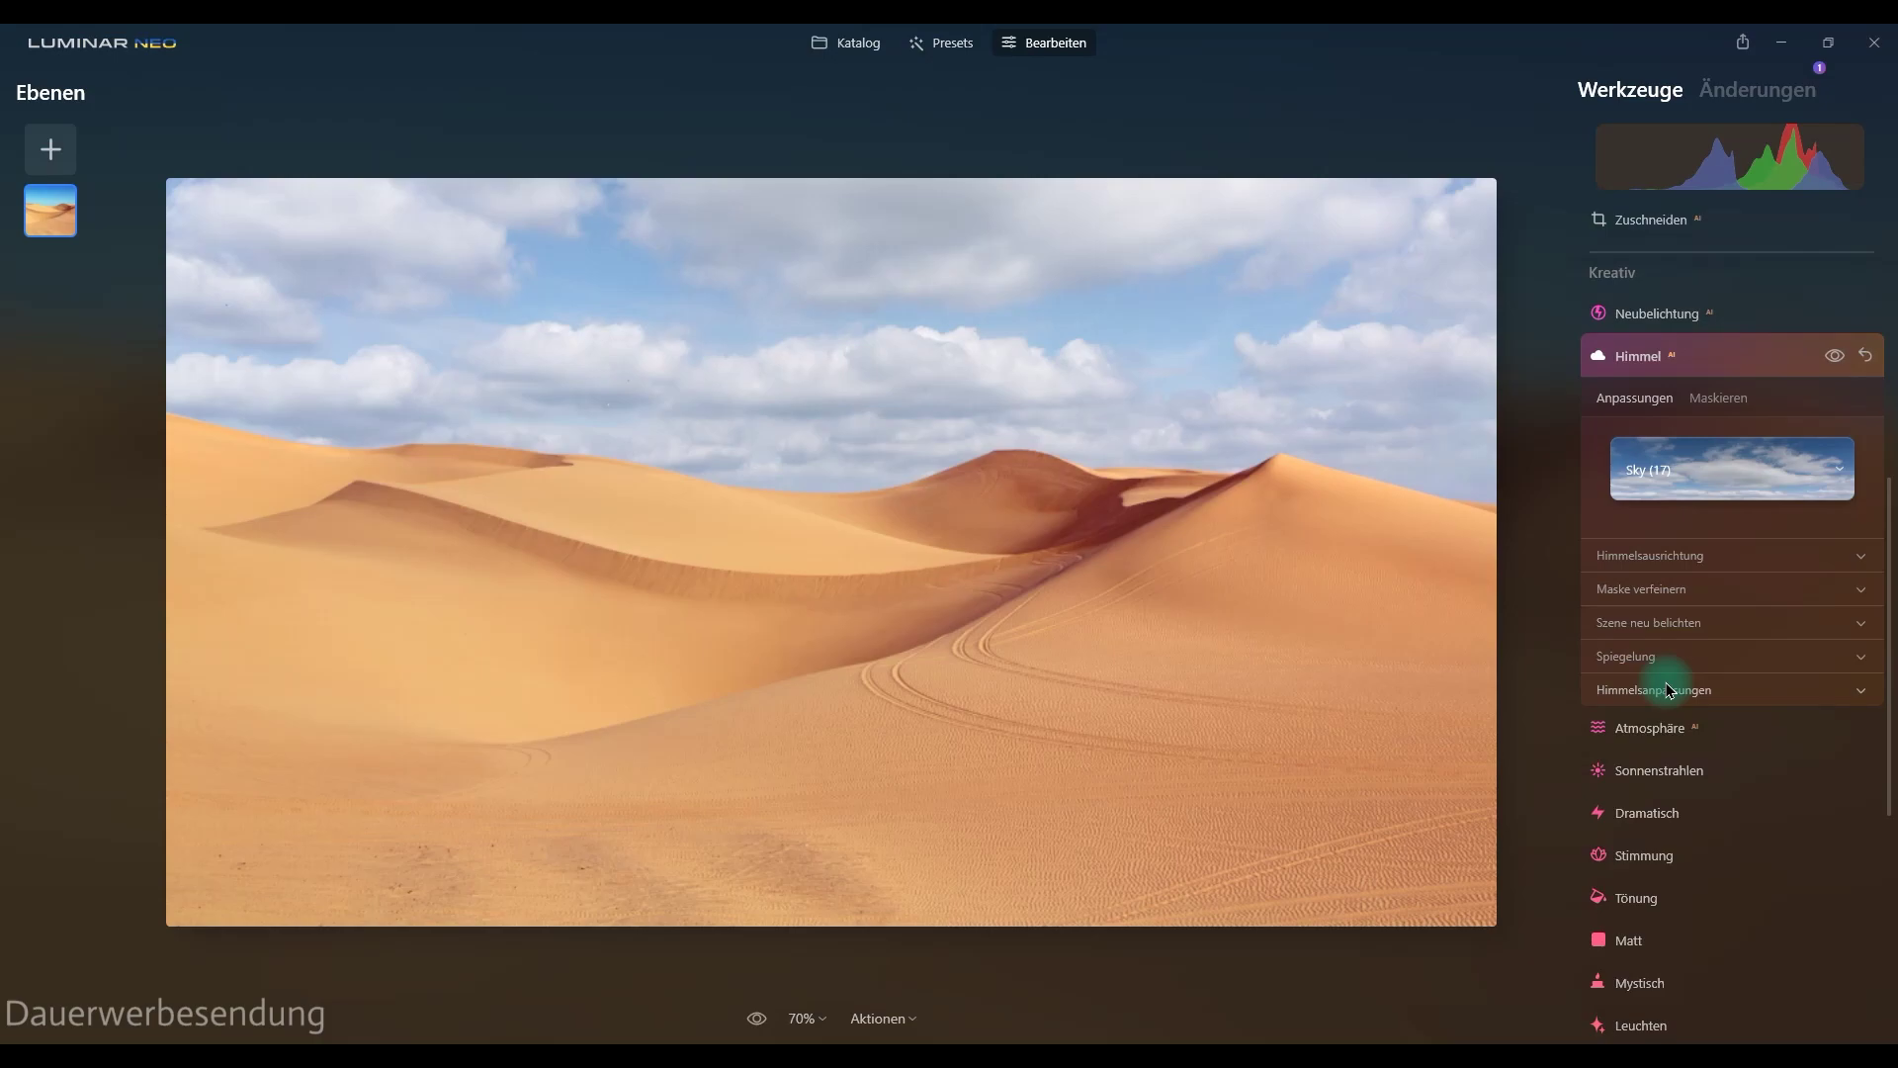
{"action": "left_click", "coordinate": [1631, 356]}
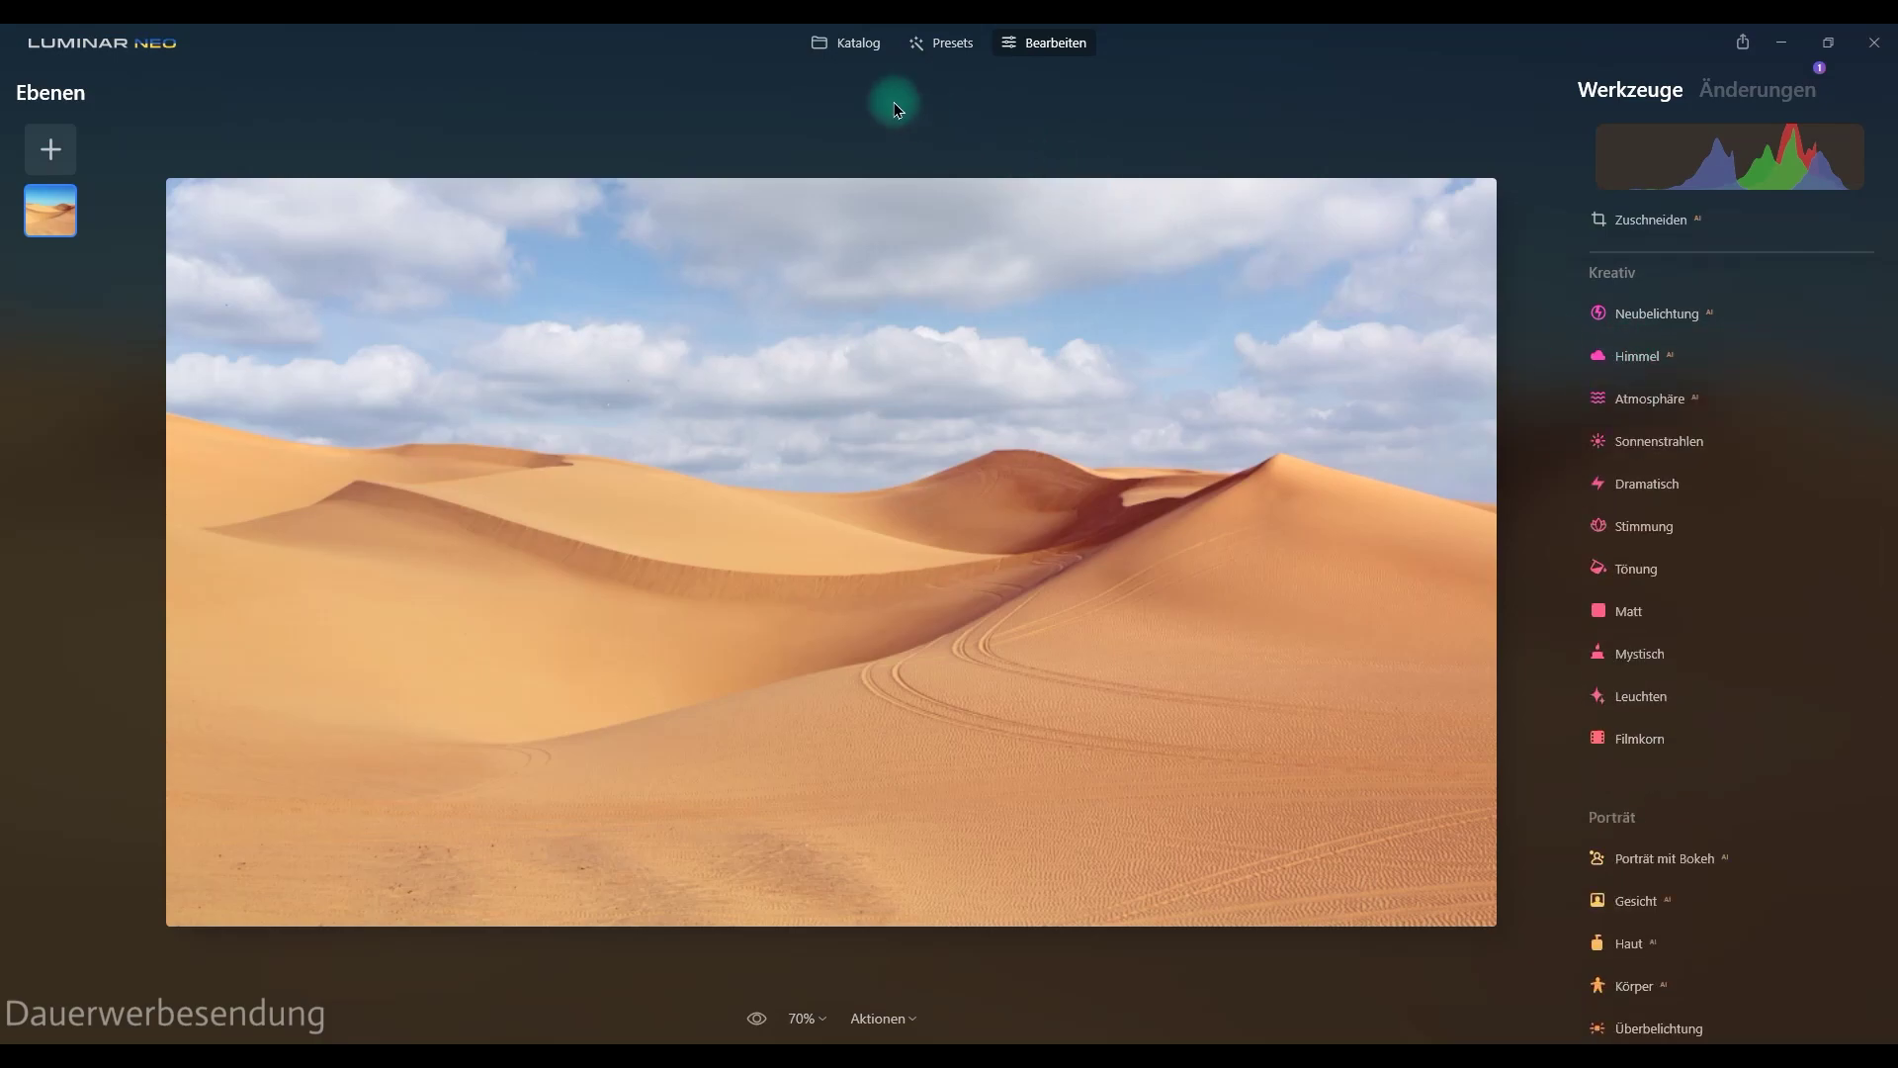
Open the mountain lake photo from Katalog in Bearbeiten and show its Himmel sky choices
{"action": "left_click", "coordinate": [846, 44]}
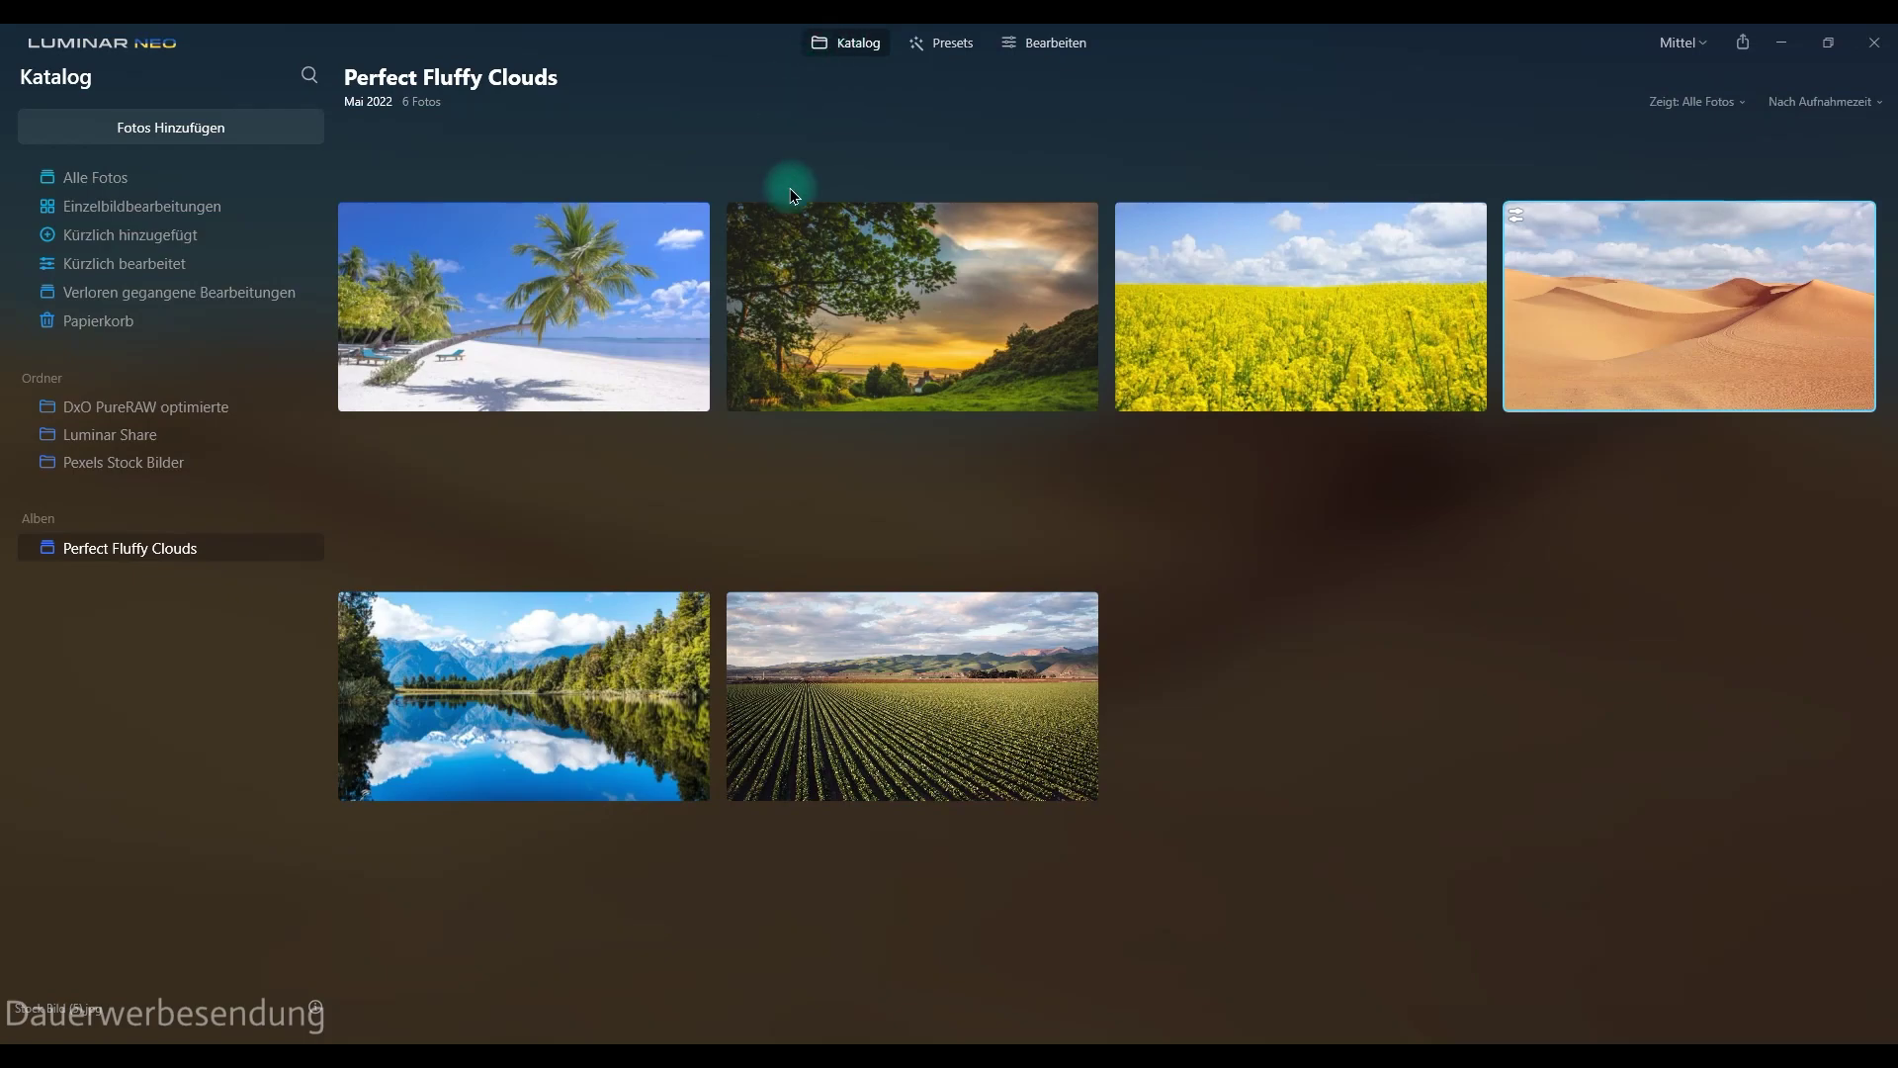
{"action": "mouse_move", "coordinate": [911, 696]}
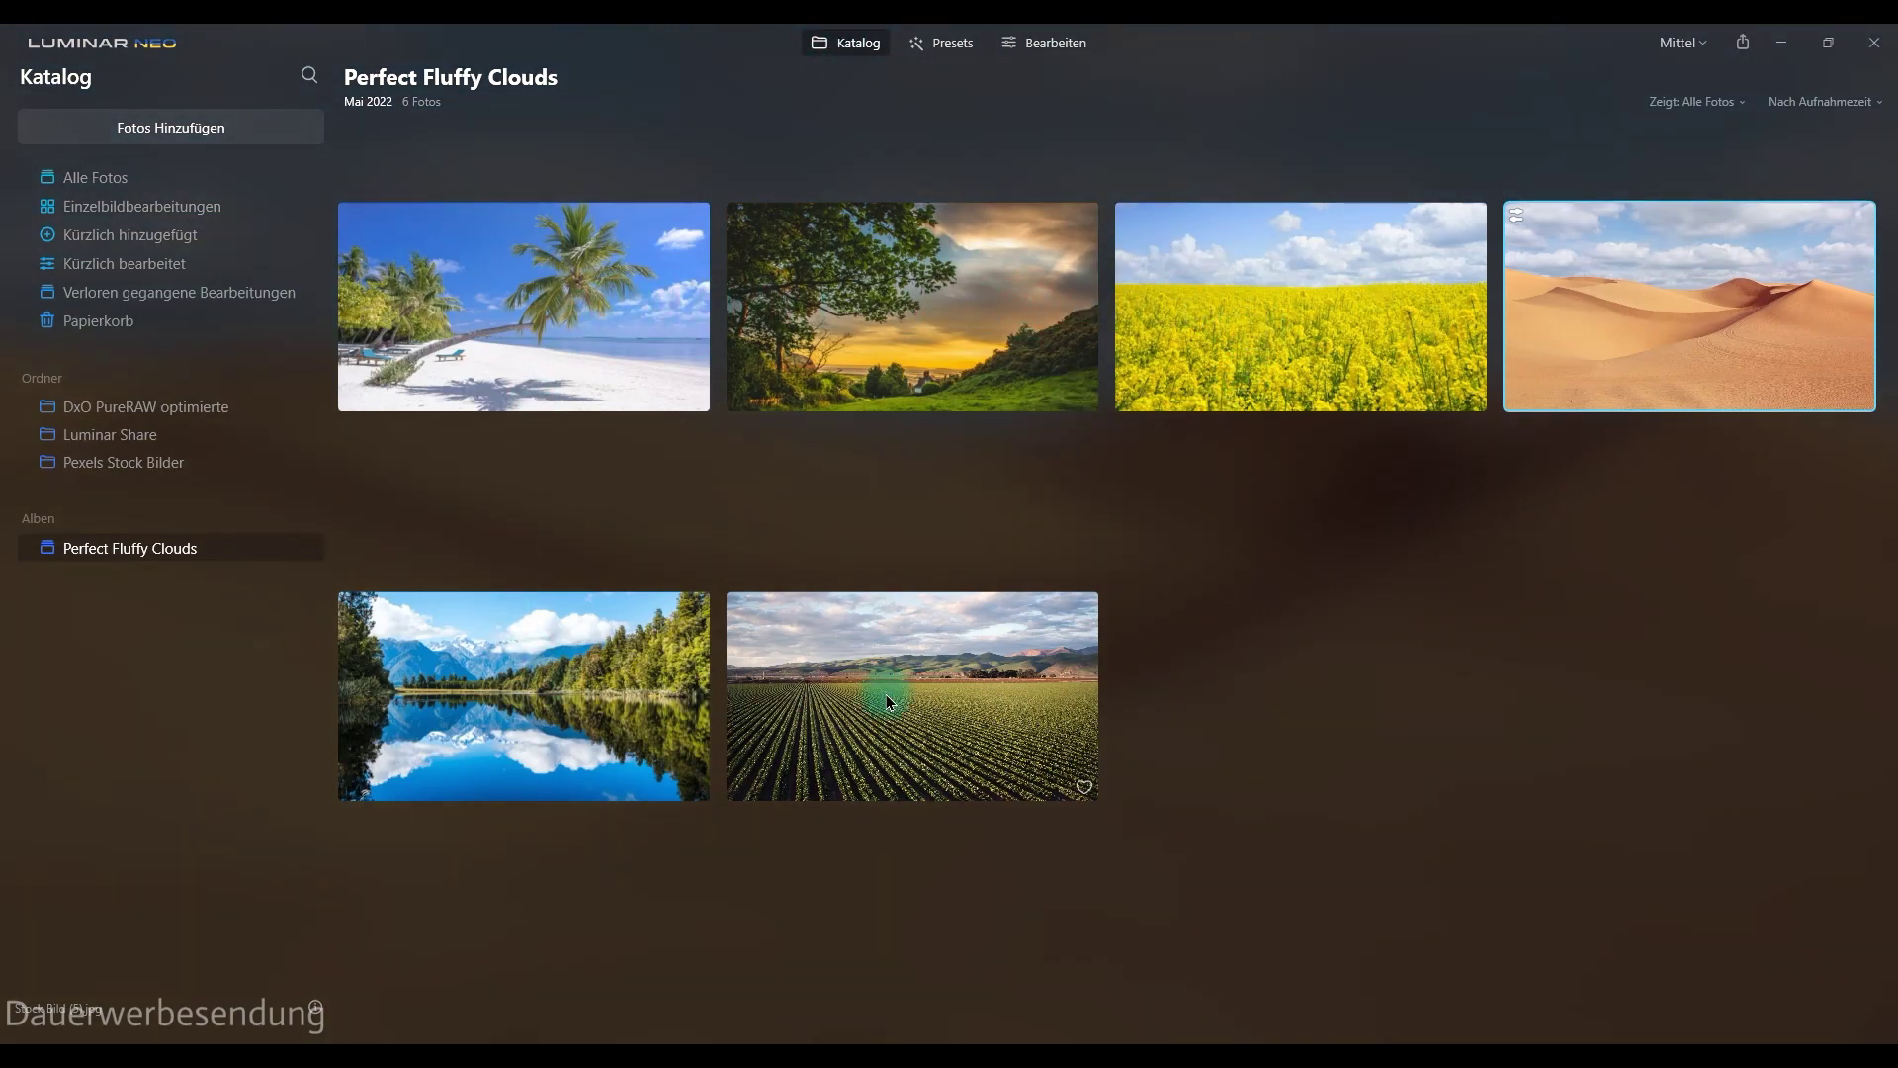
{"action": "left_click", "coordinate": [625, 679]}
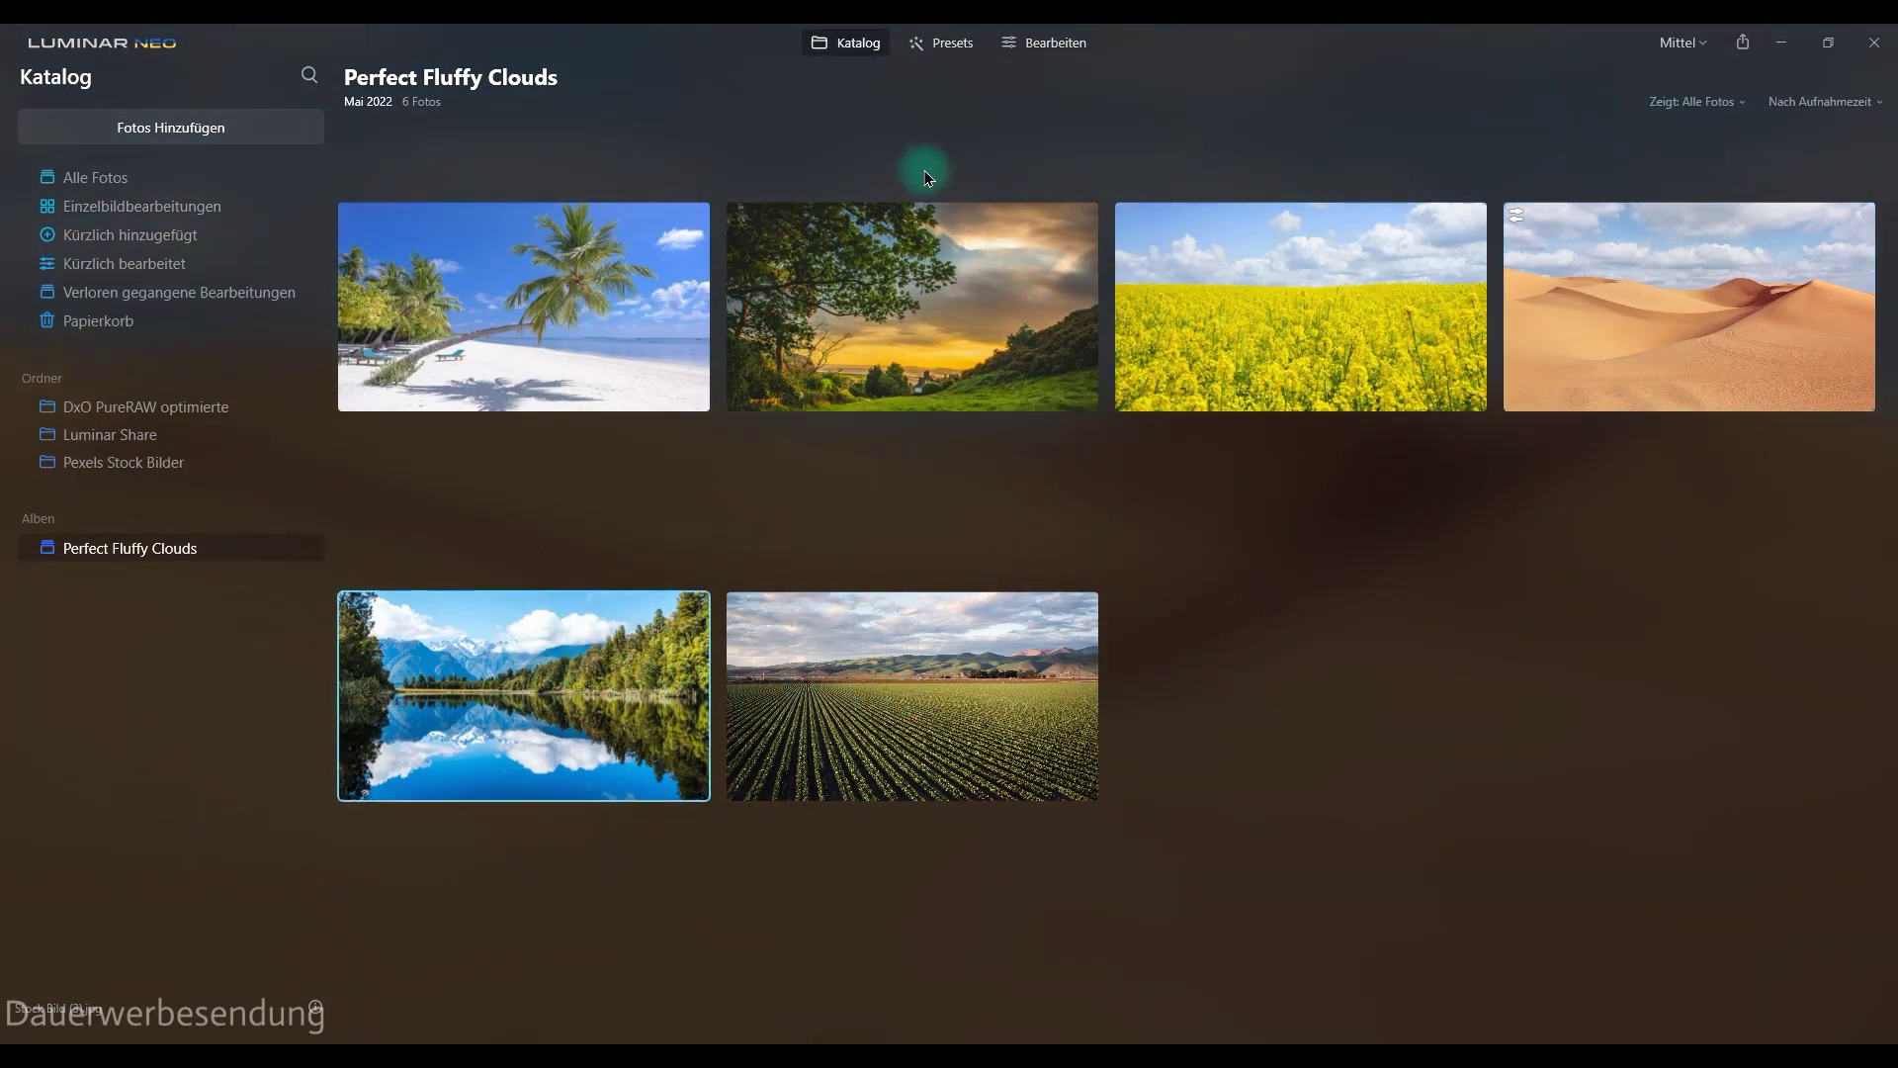
{"action": "left_click", "coordinate": [1056, 43]}
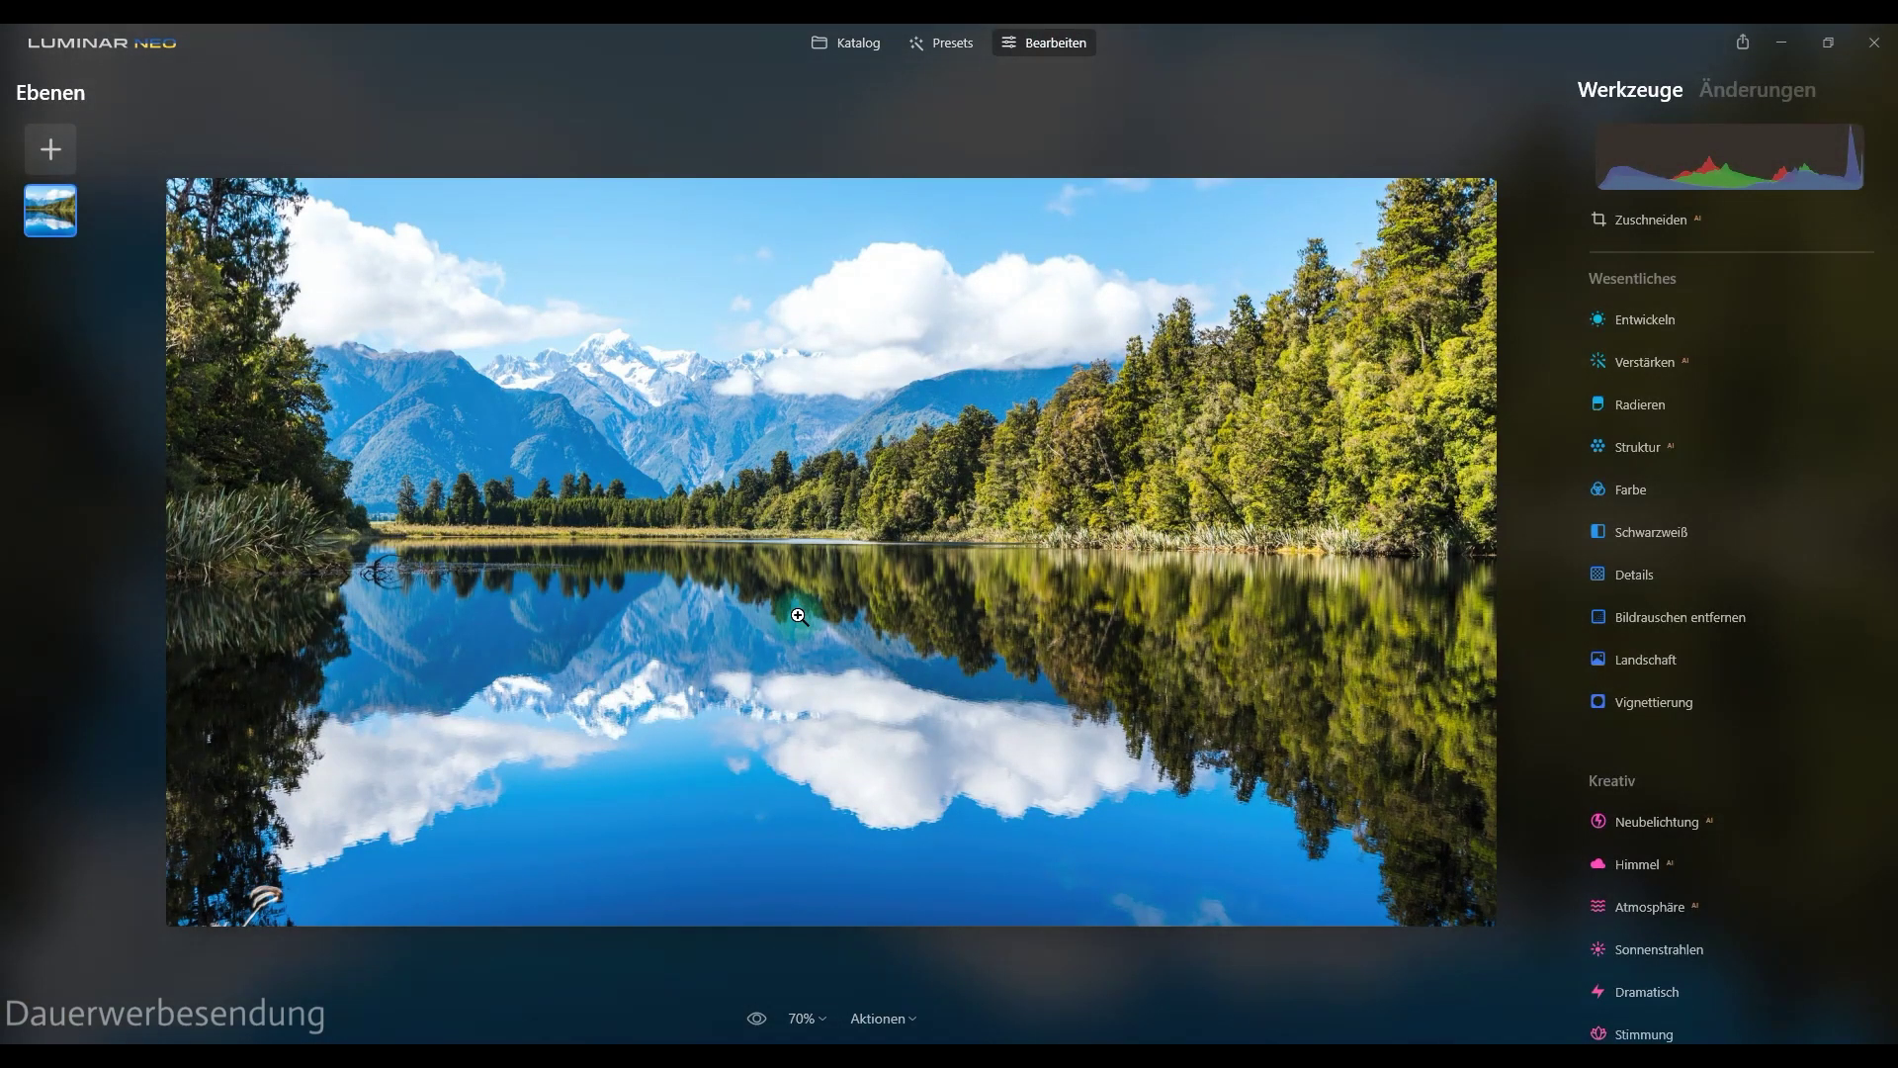
{"action": "scroll", "coordinate": [1787, 436], "scroll_direction": "down", "scroll_amount": 4}
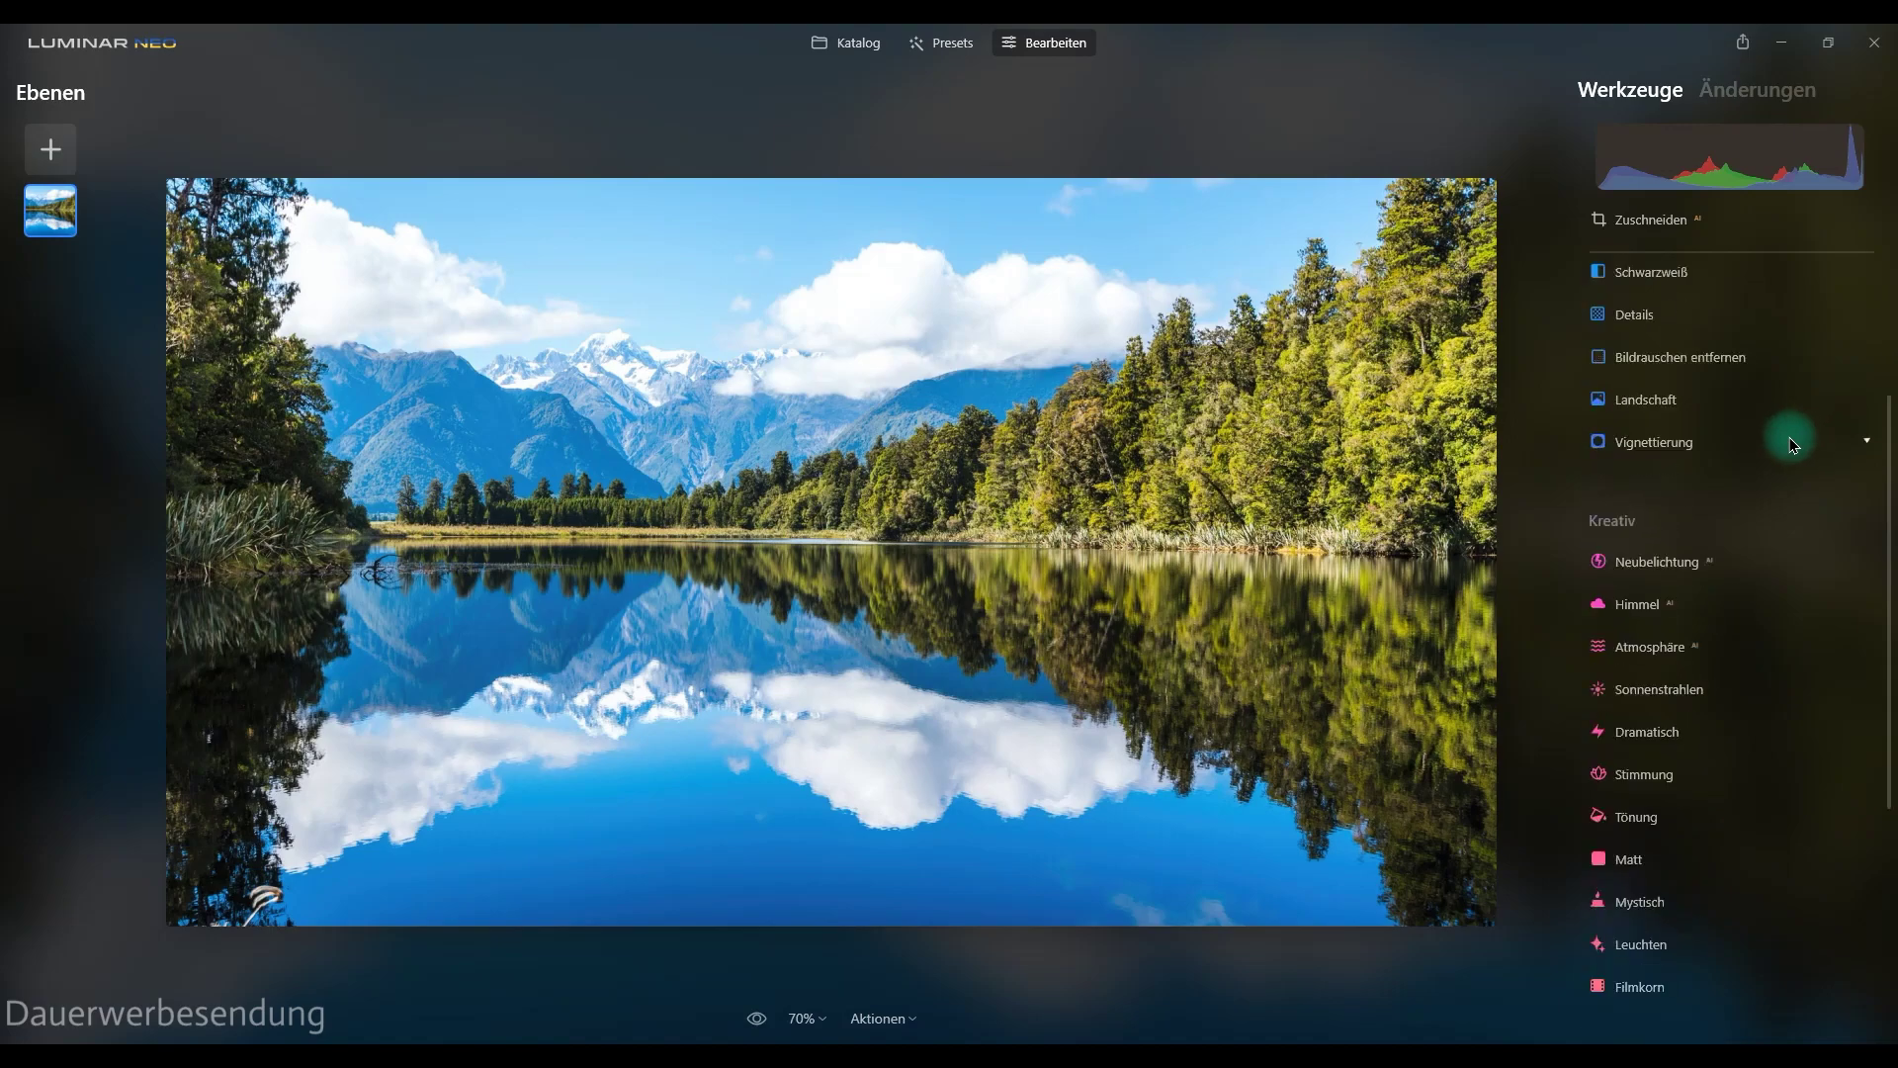
{"action": "left_click", "coordinate": [1659, 521]}
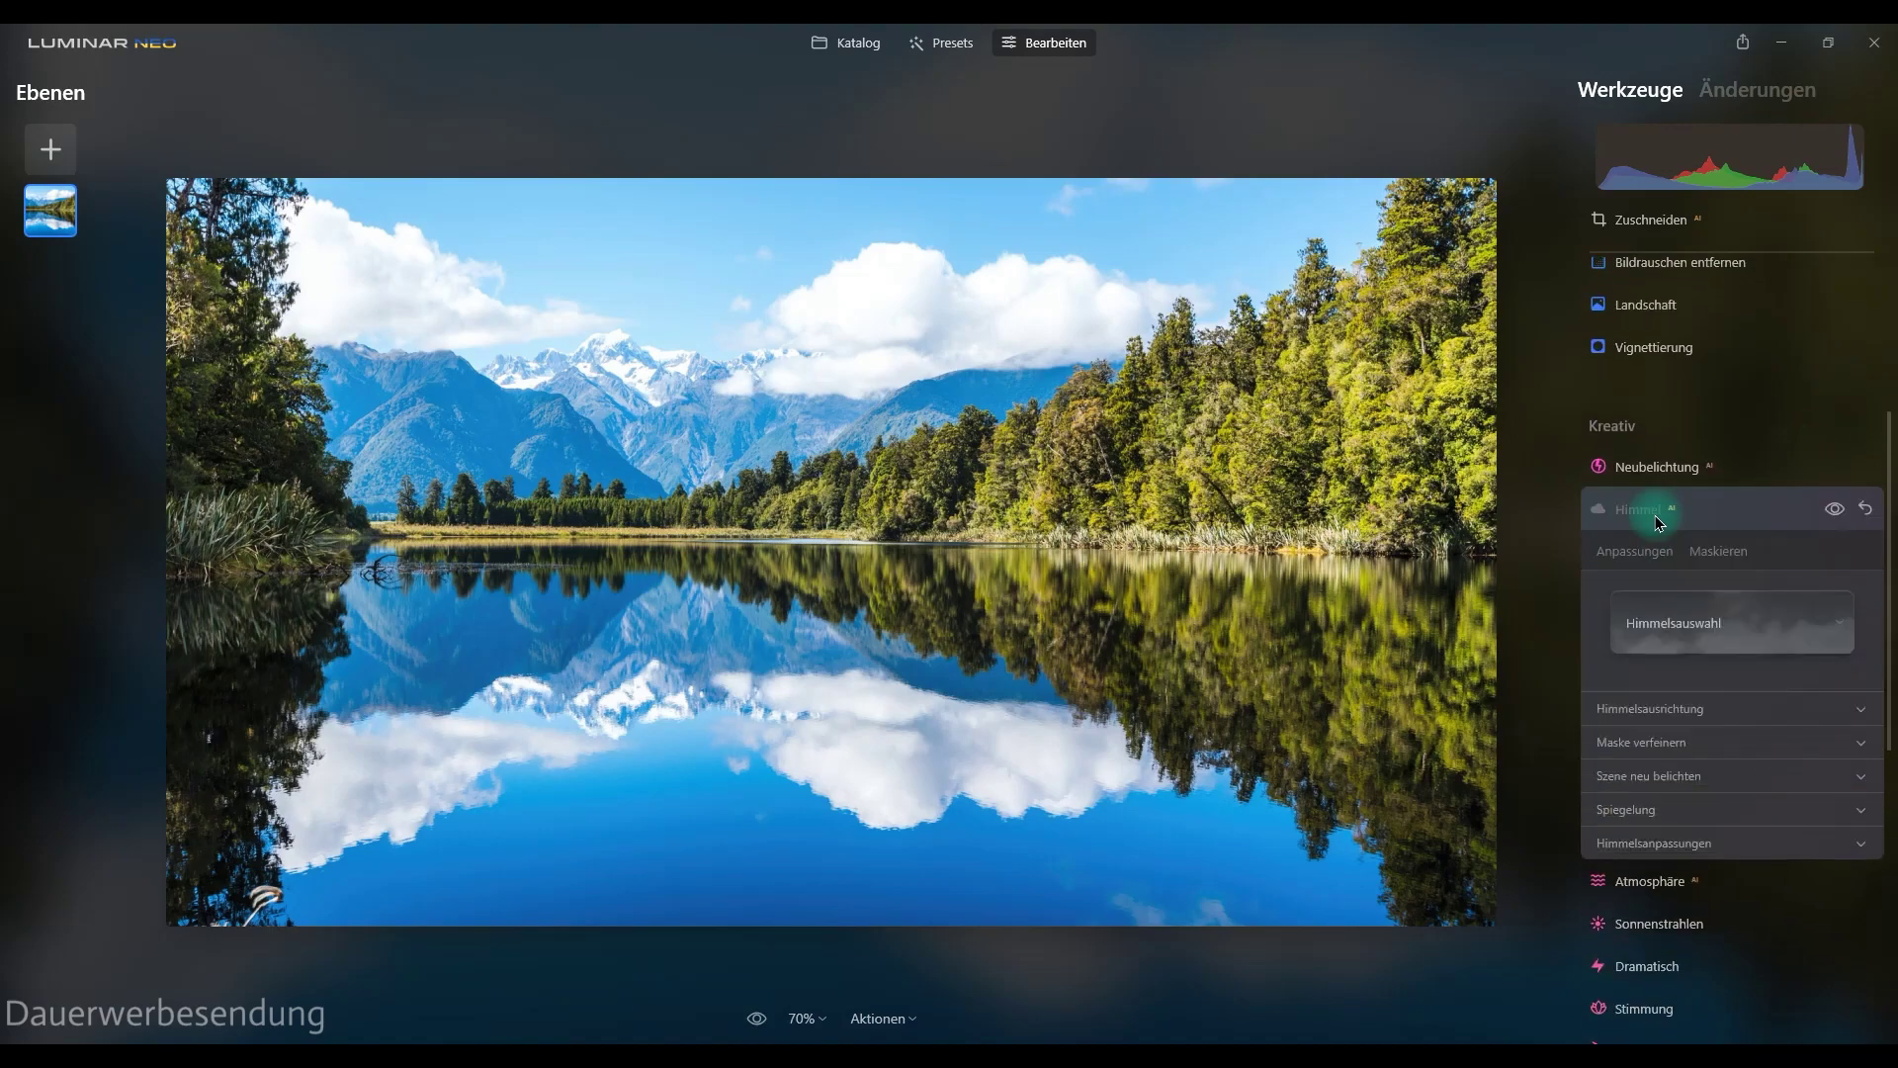
{"action": "scroll", "coordinate": [1770, 500], "scroll_direction": "down", "scroll_amount": 1}
{"action": "scroll", "coordinate": [1770, 500], "scroll_direction": "down", "scroll_amount": 3}
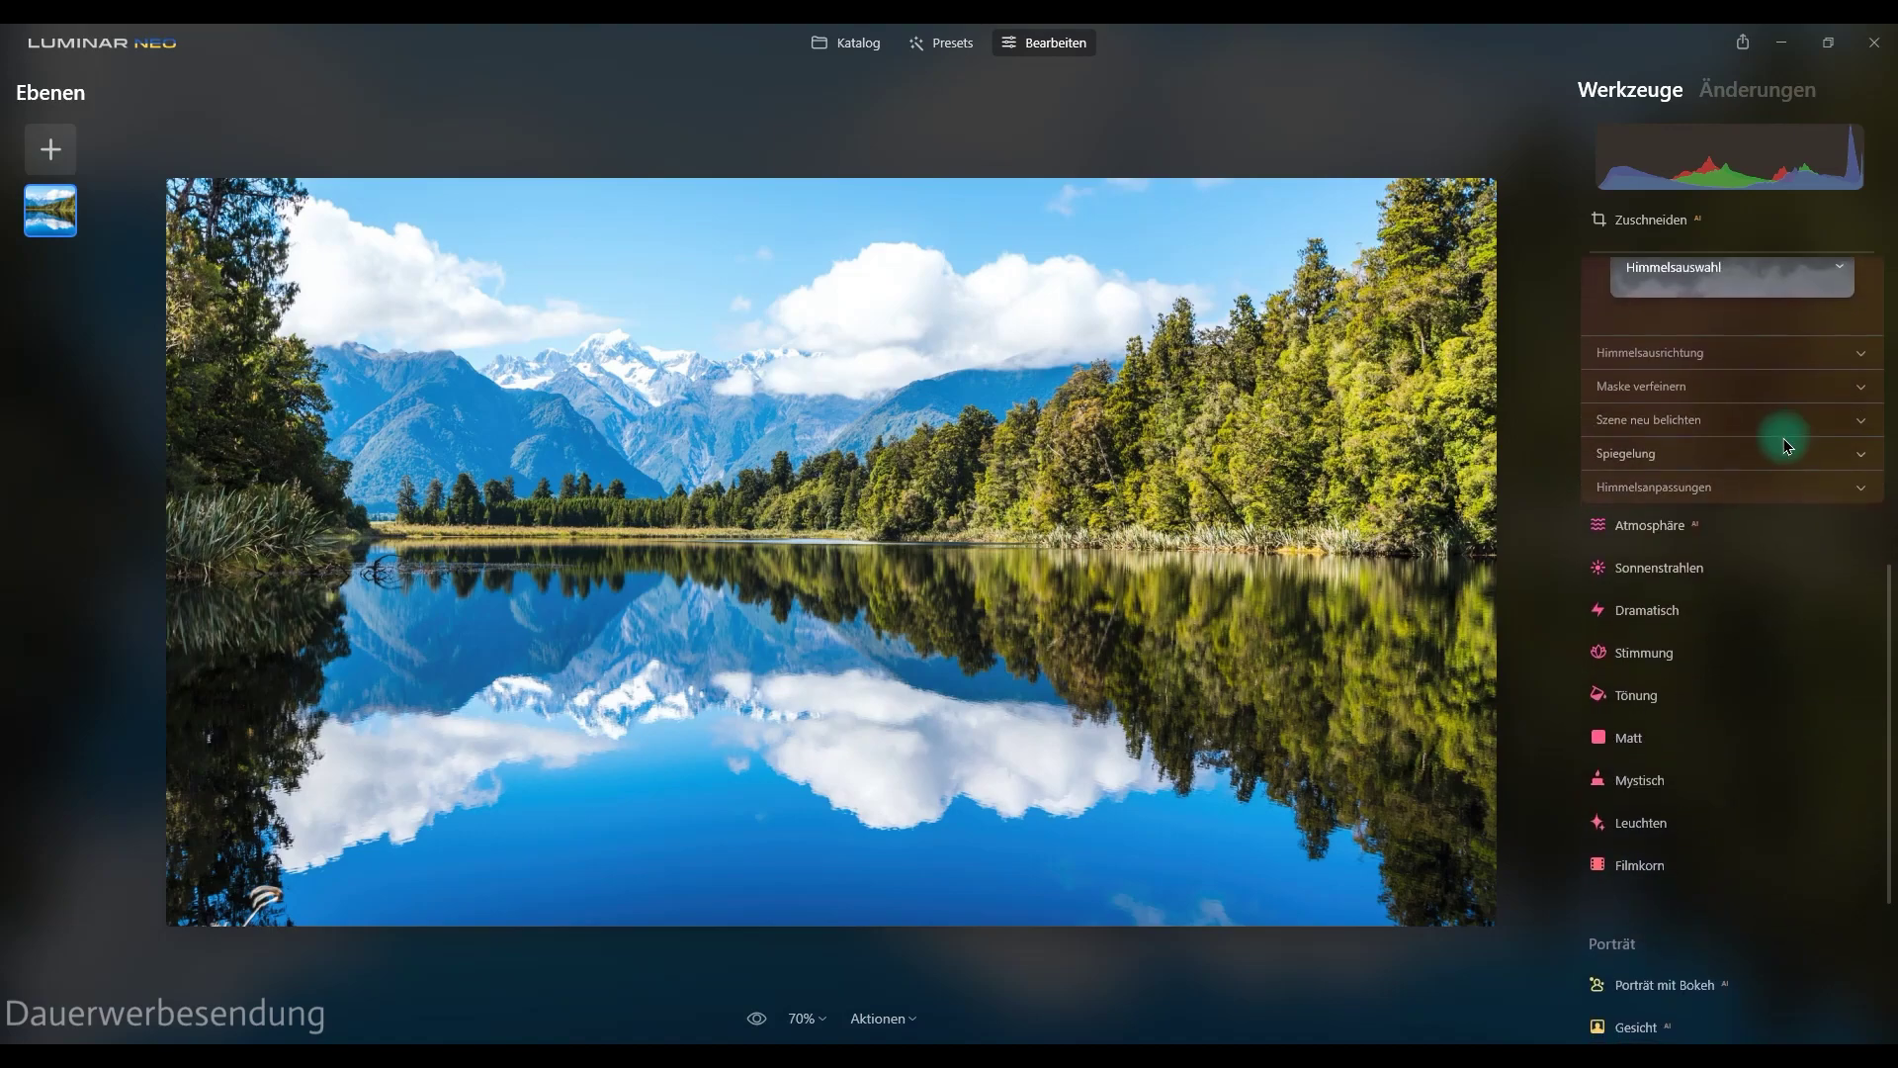
{"action": "left_click", "coordinate": [1695, 269]}
Apply Sky (20) to the lake and compare before/after with the Vorschau eye
{"action": "scroll", "coordinate": [1696, 547], "scroll_direction": "down", "scroll_amount": 2}
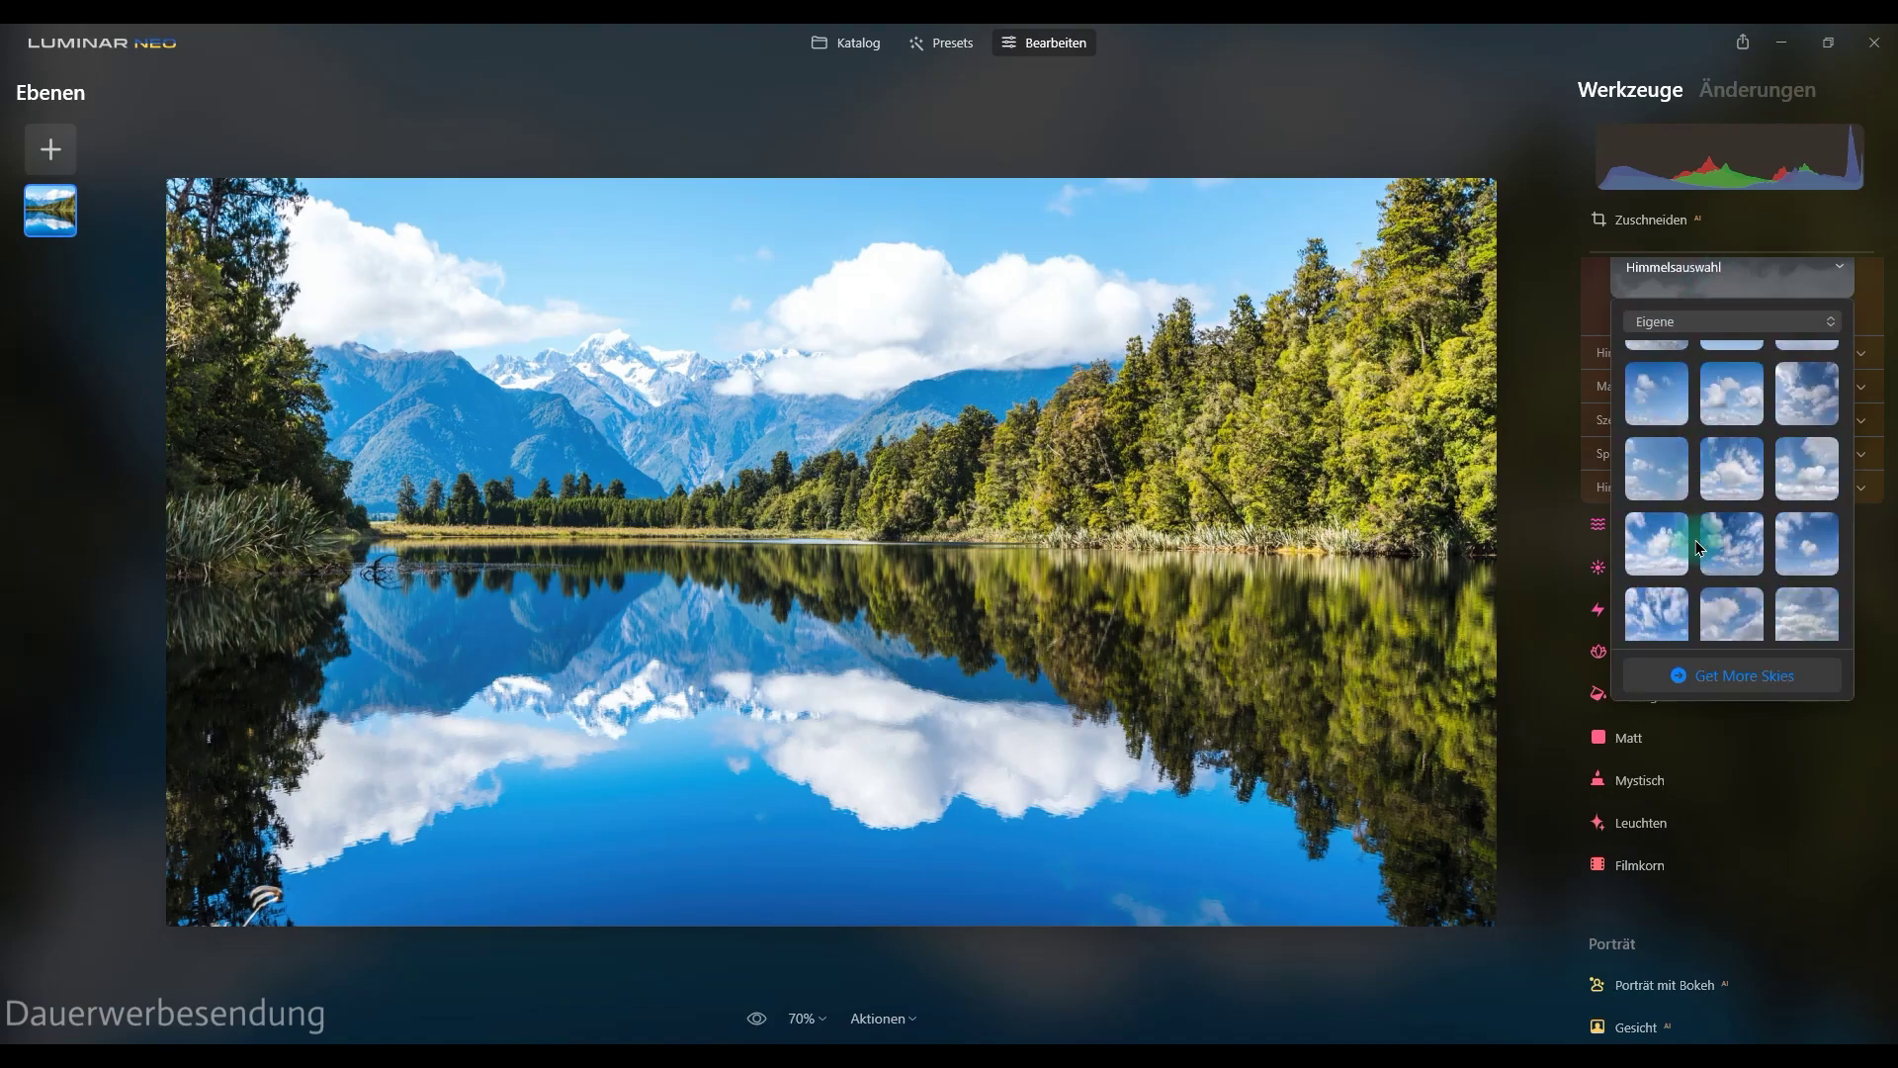
{"action": "left_click", "coordinate": [1735, 560]}
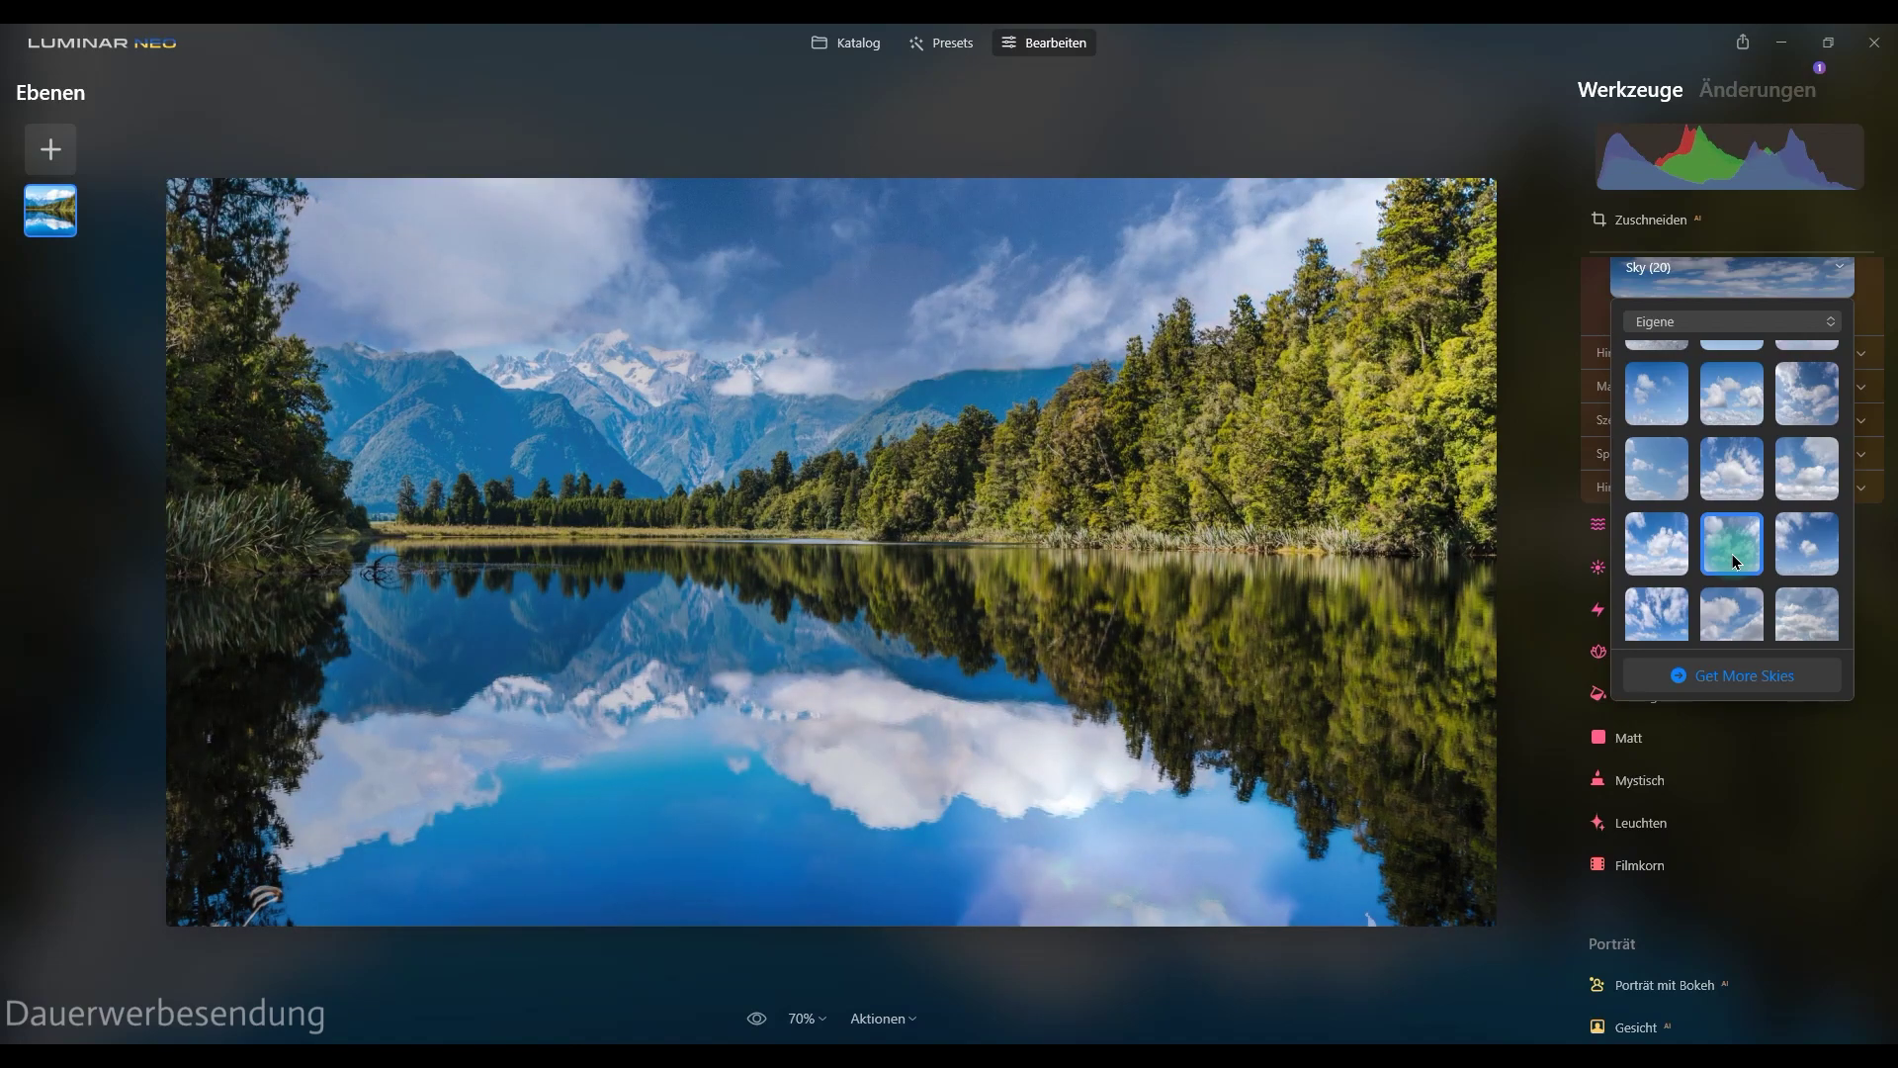
{"action": "left_click", "coordinate": [1742, 270]}
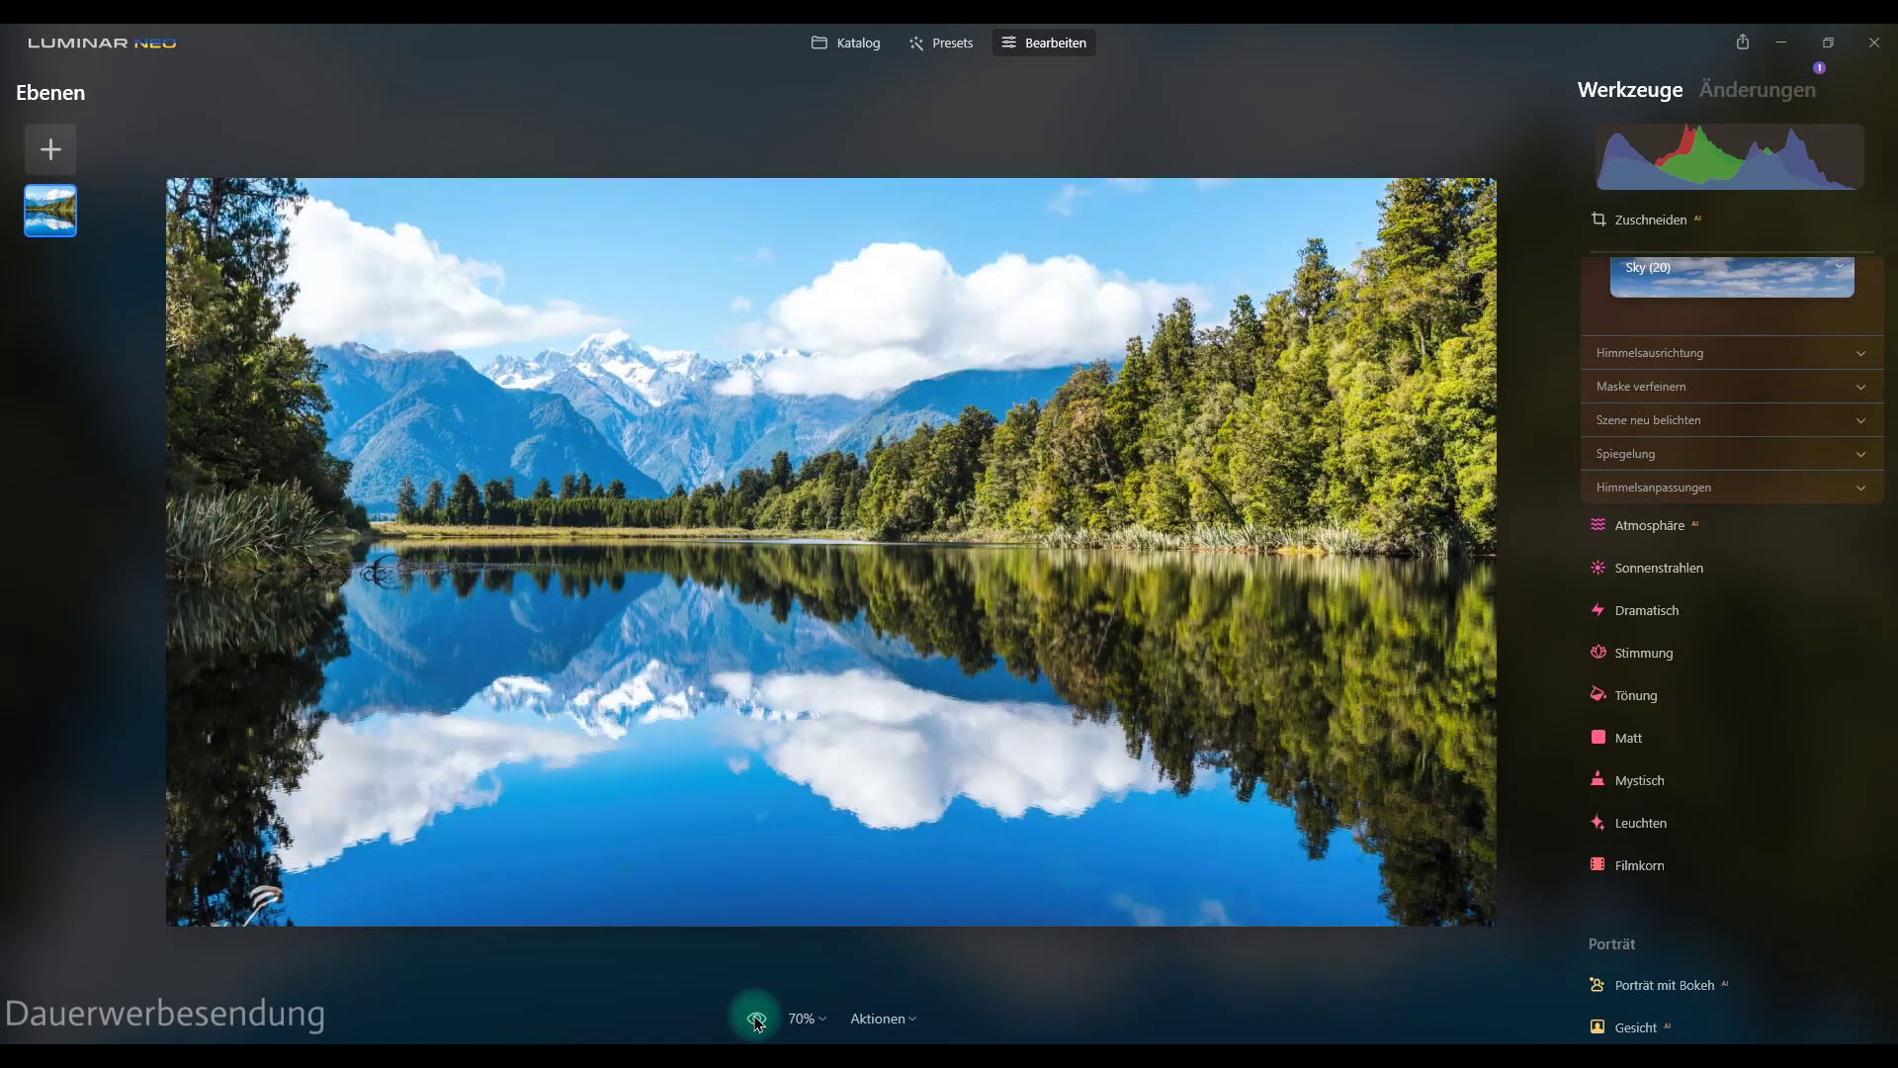
{"action": "left_click", "coordinate": [758, 1020]}
{"action": "left_click", "coordinate": [757, 1020]}
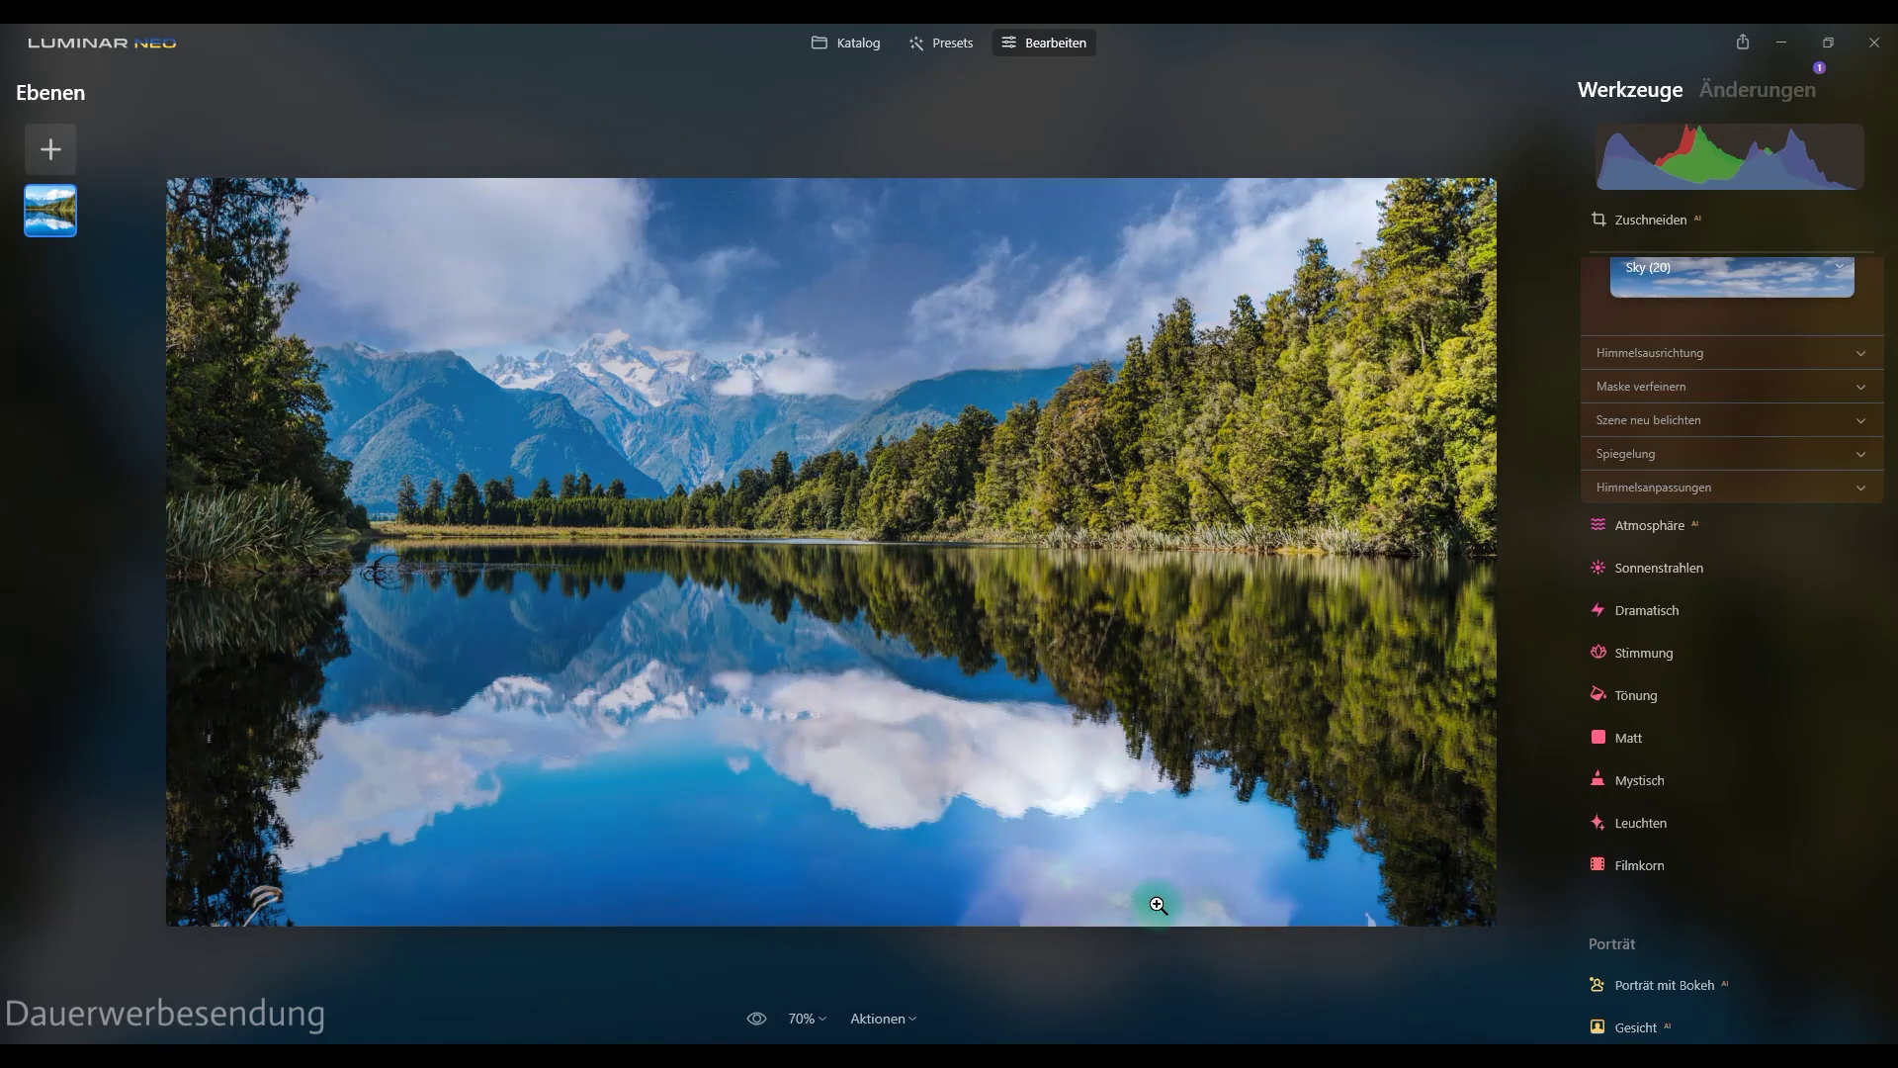
{"action": "left_click", "coordinate": [1727, 456]}
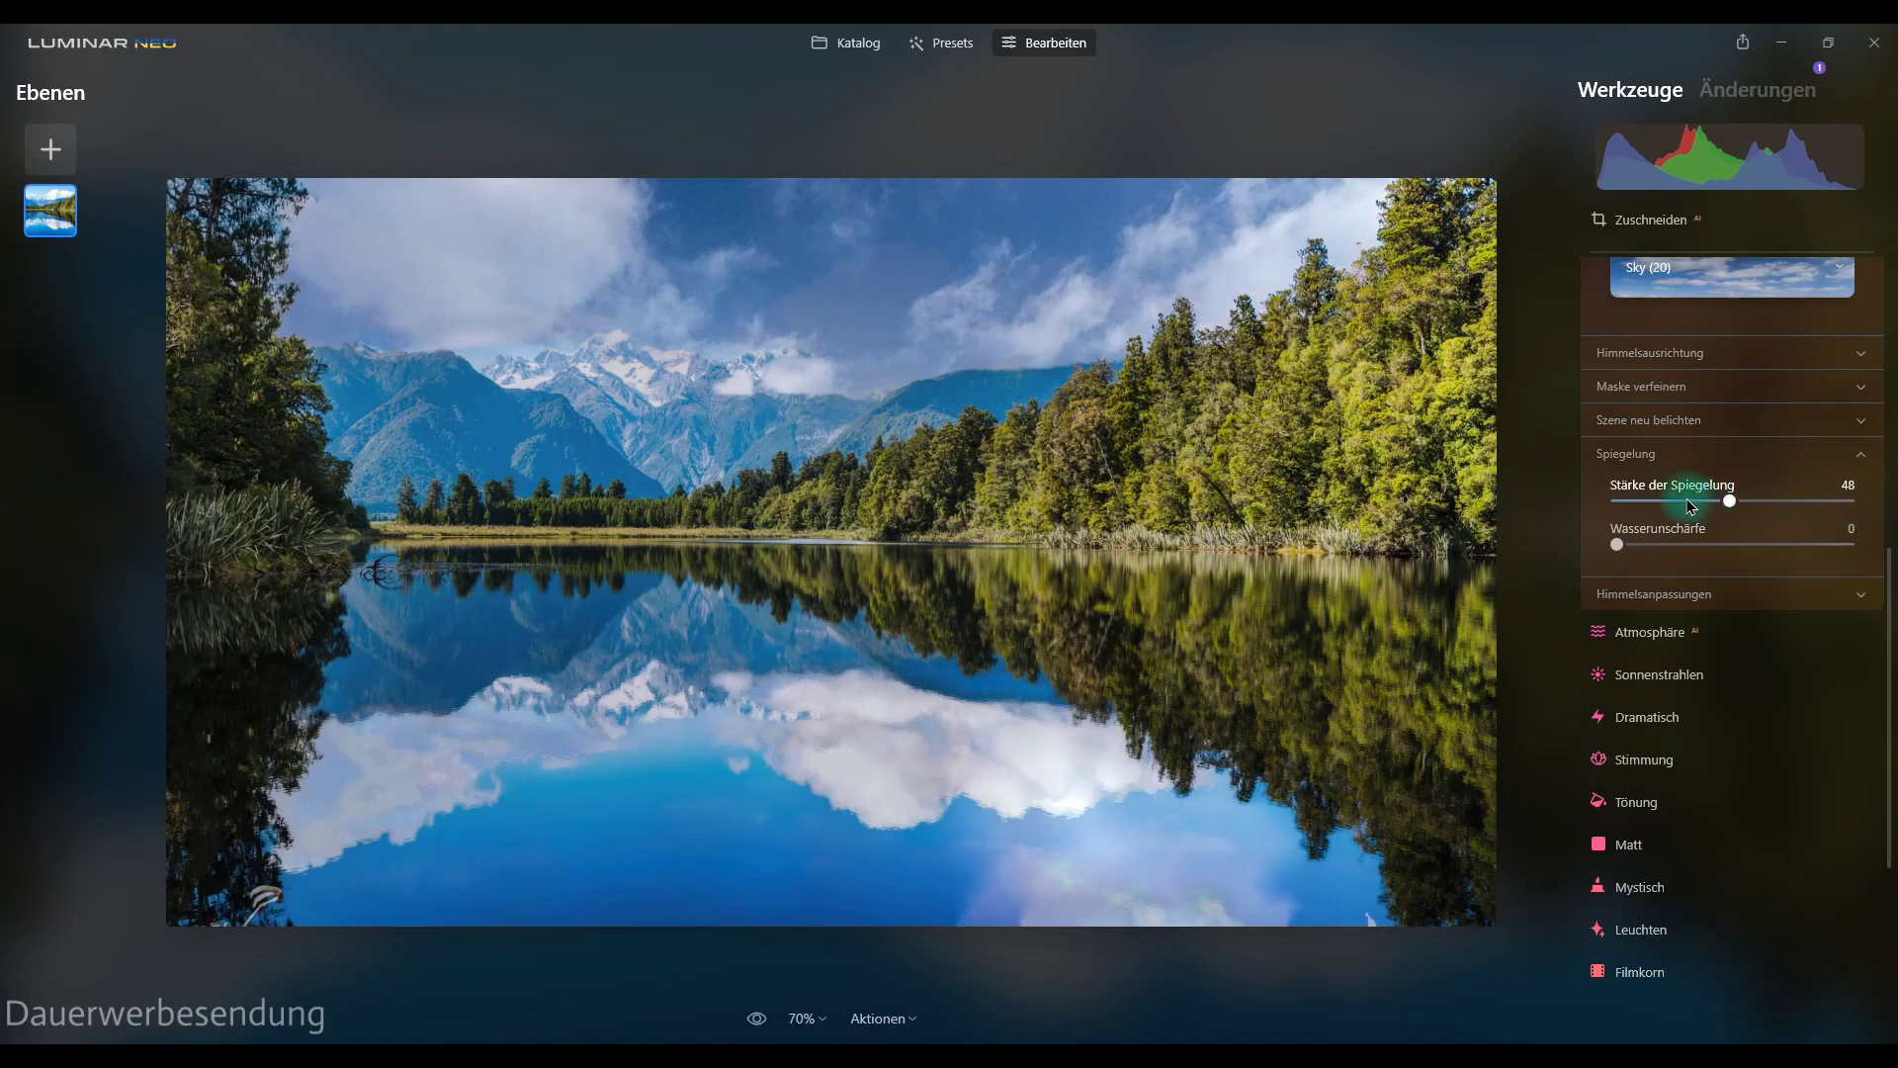
Set lake reflection strength to 100 and Wasserunschärfe to about 32
{"action": "left_click_drag", "start_coordinate": [1691, 505], "coordinate": [1625, 507]}
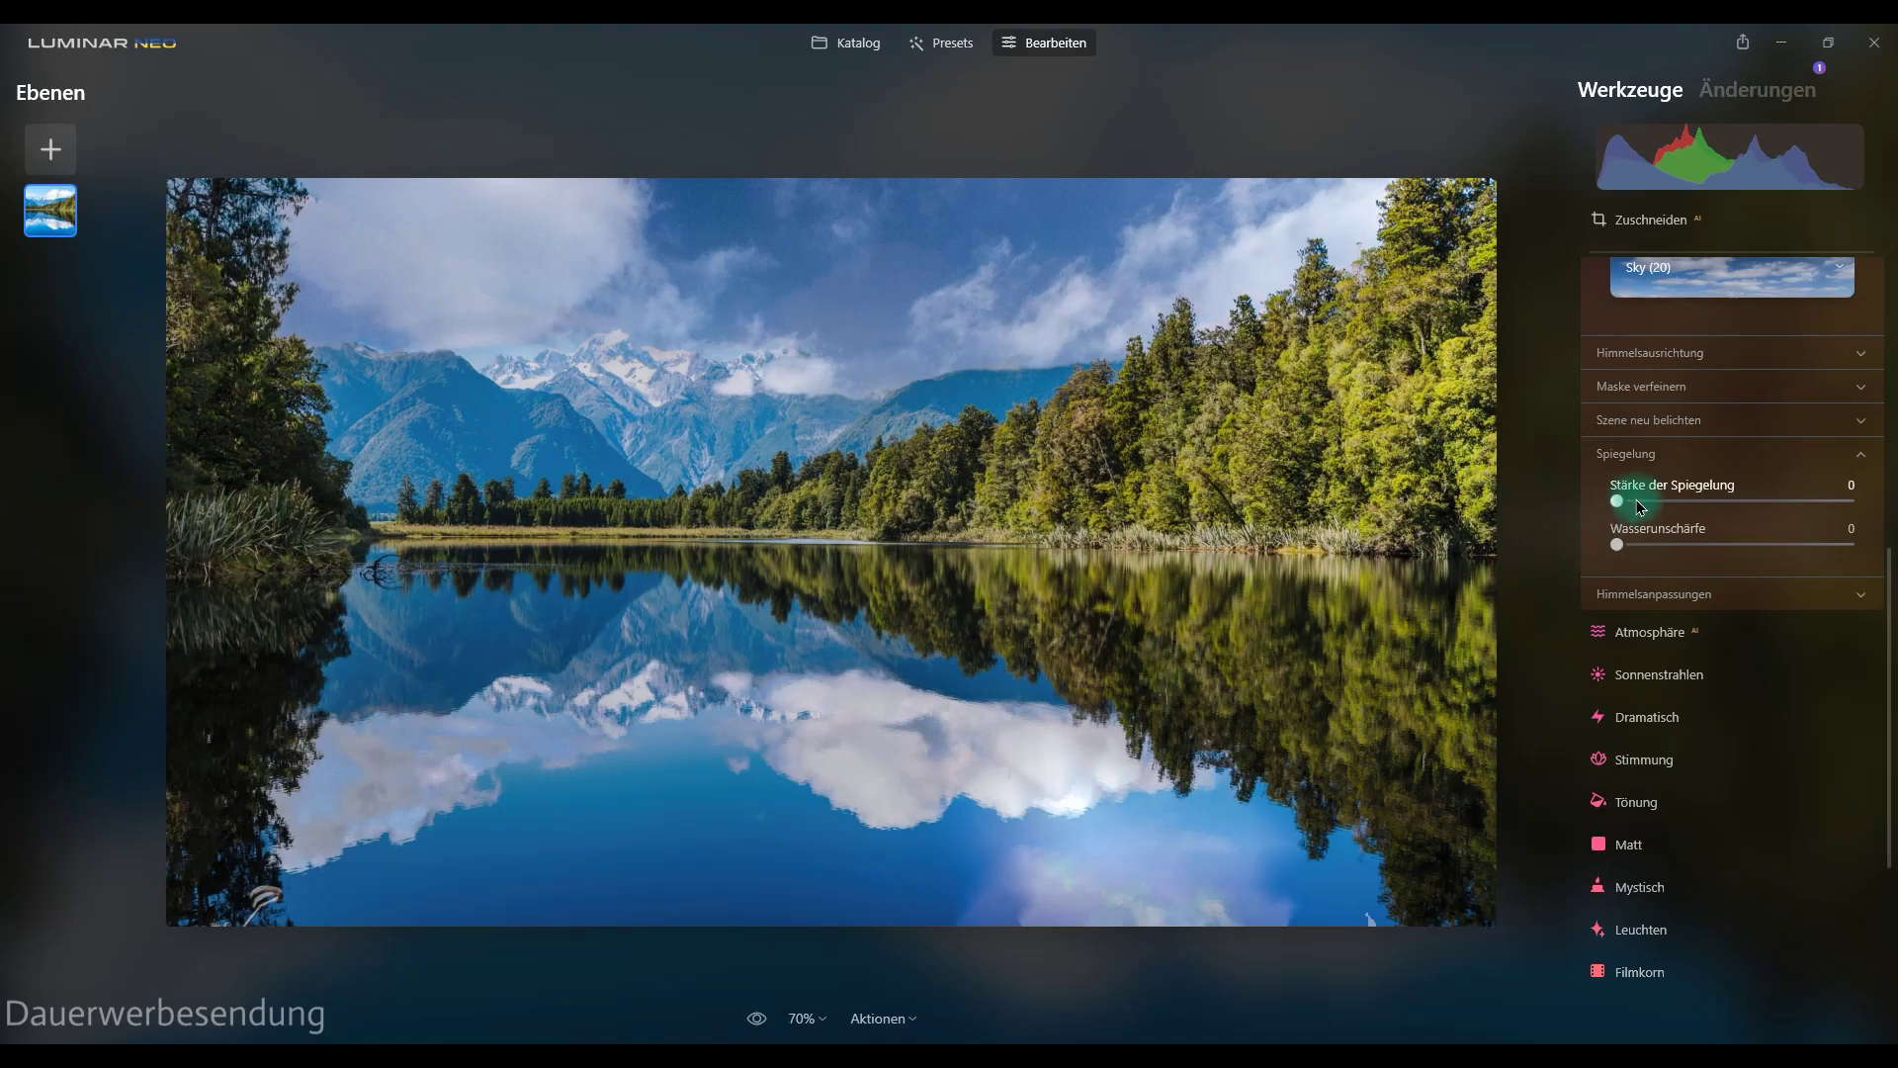
{"action": "left_click_drag", "start_coordinate": [1622, 504], "coordinate": [1890, 506]}
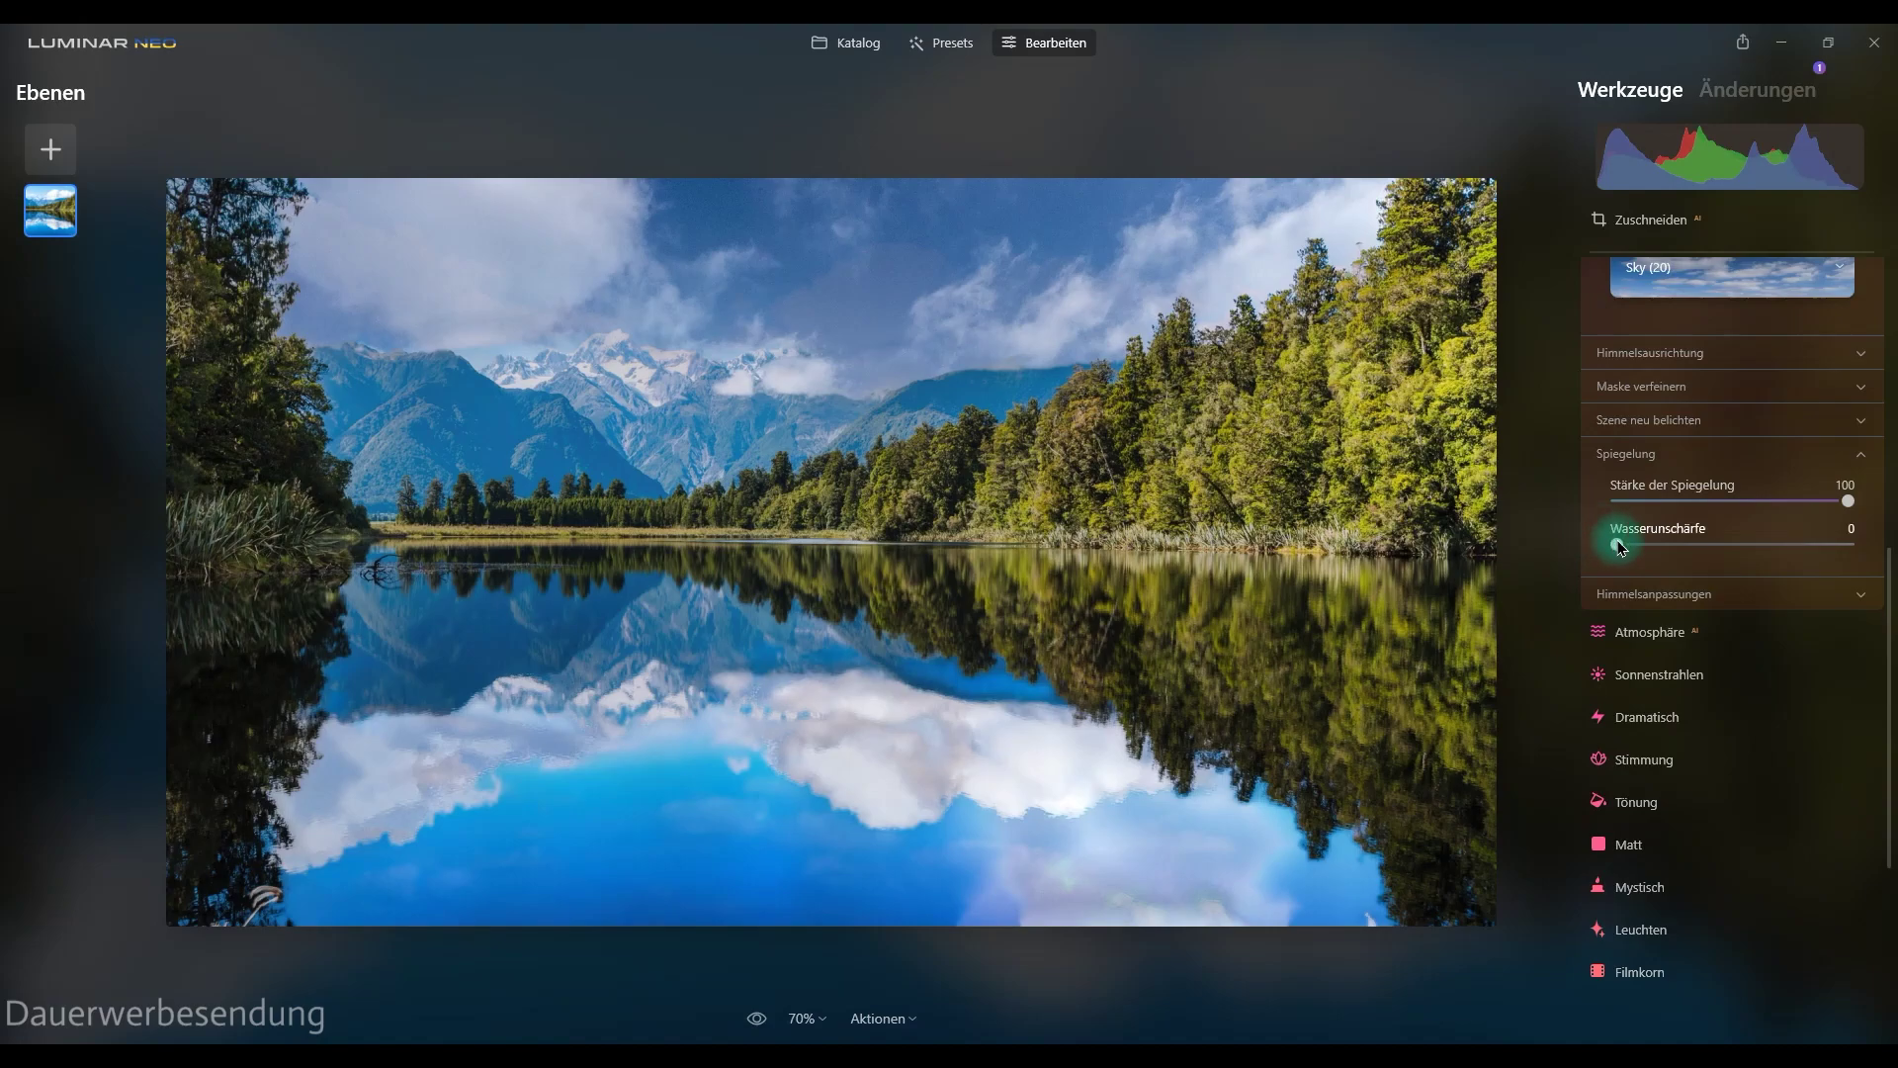
{"action": "mouse_move", "coordinate": [1619, 547]}
{"action": "left_mouse_down"}
{"action": "mouse_move", "coordinate": [1854, 554]}
{"action": "mouse_move", "coordinate": [1629, 559]}
{"action": "mouse_move", "coordinate": [1819, 561]}
{"action": "mouse_move", "coordinate": [1763, 562]}
{"action": "mouse_move", "coordinate": [1804, 555]}
{"action": "left_mouse_up"}
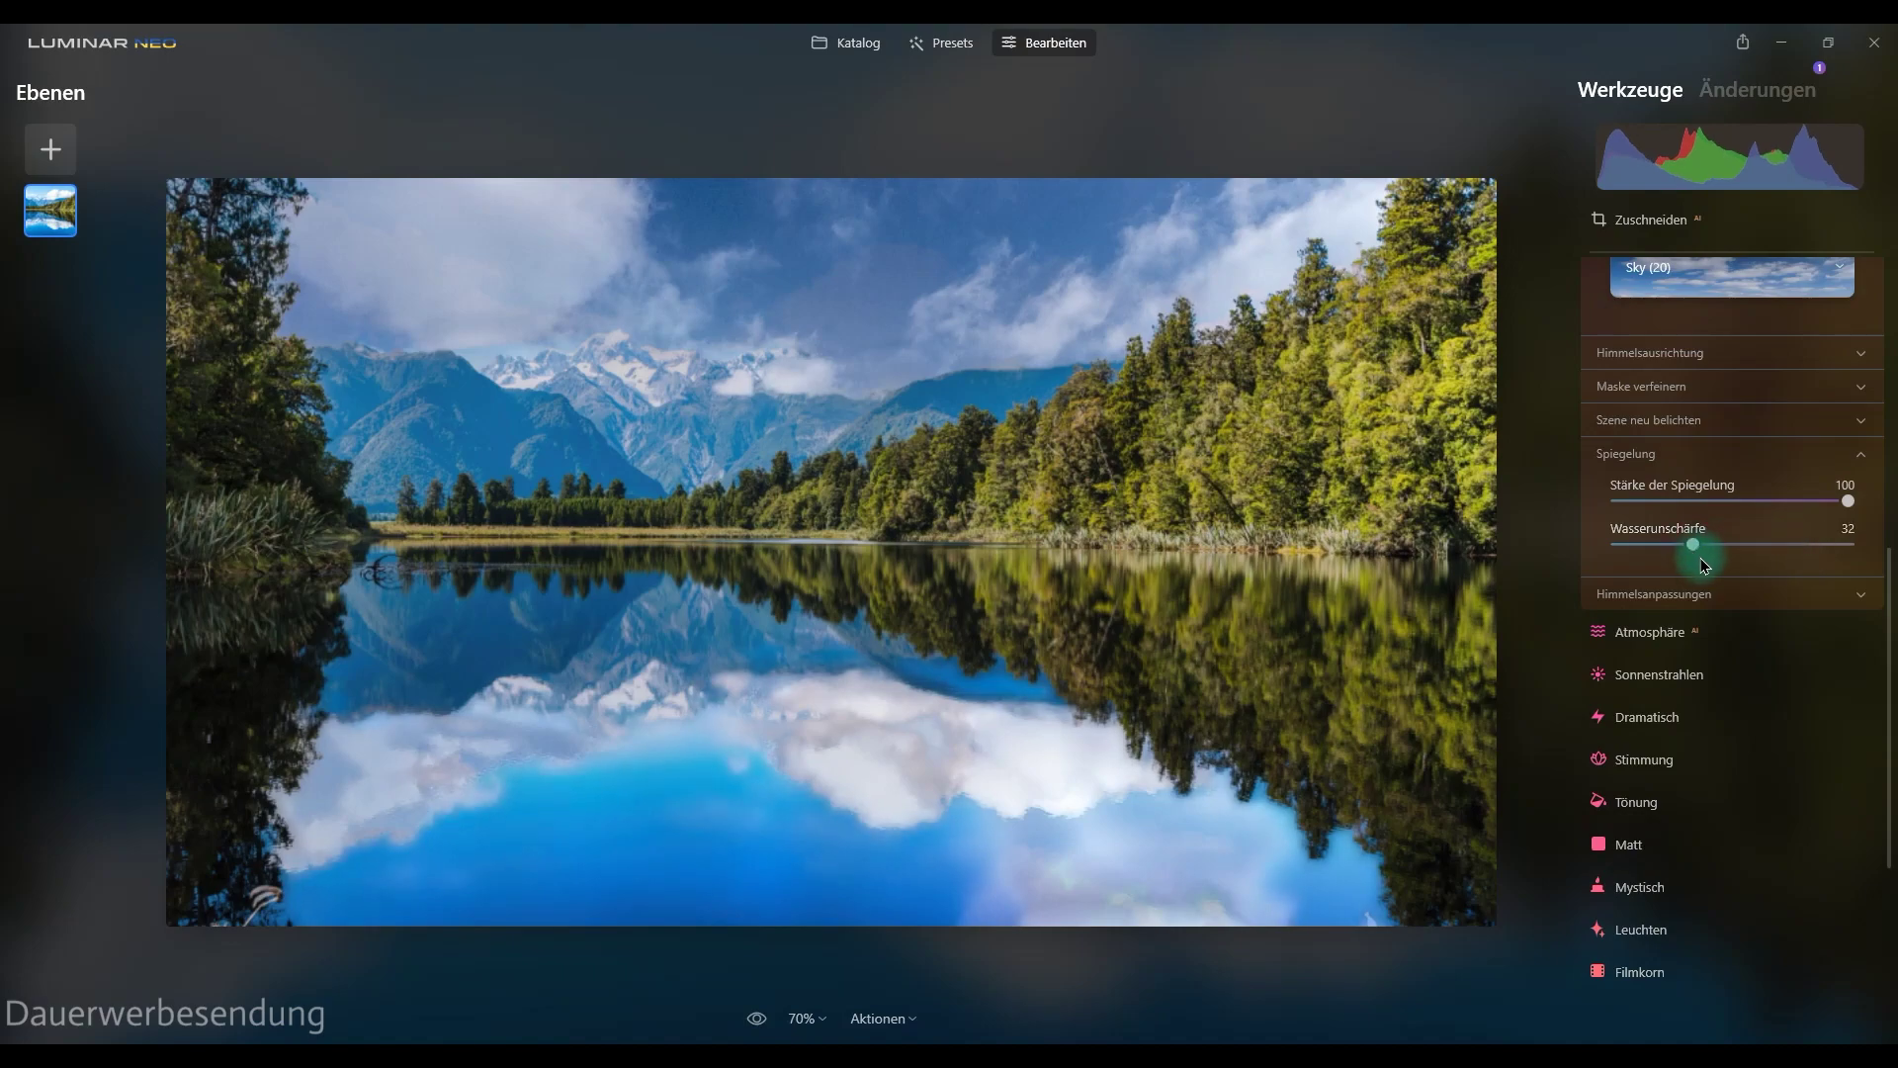
{"action": "left_click", "coordinate": [1631, 452]}
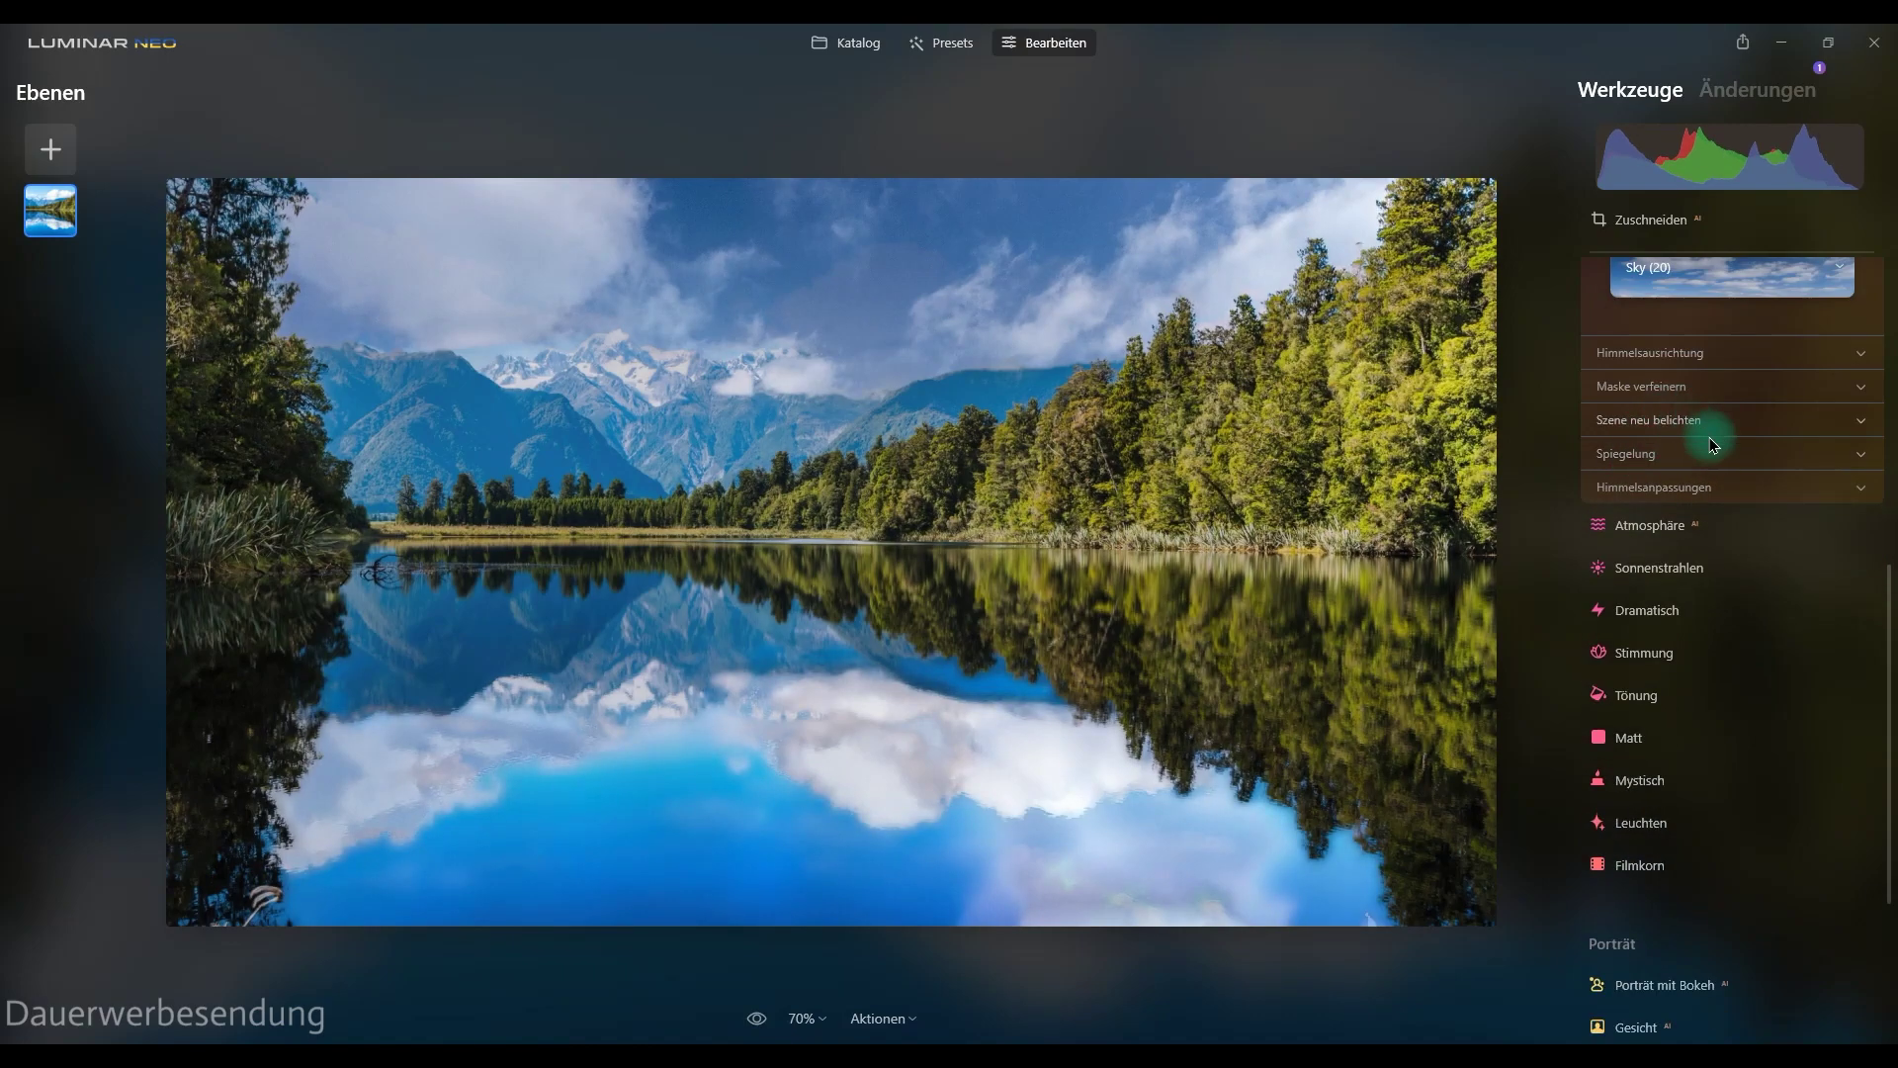
{"action": "scroll", "coordinate": [1860, 586], "scroll_direction": "up", "scroll_amount": 3}
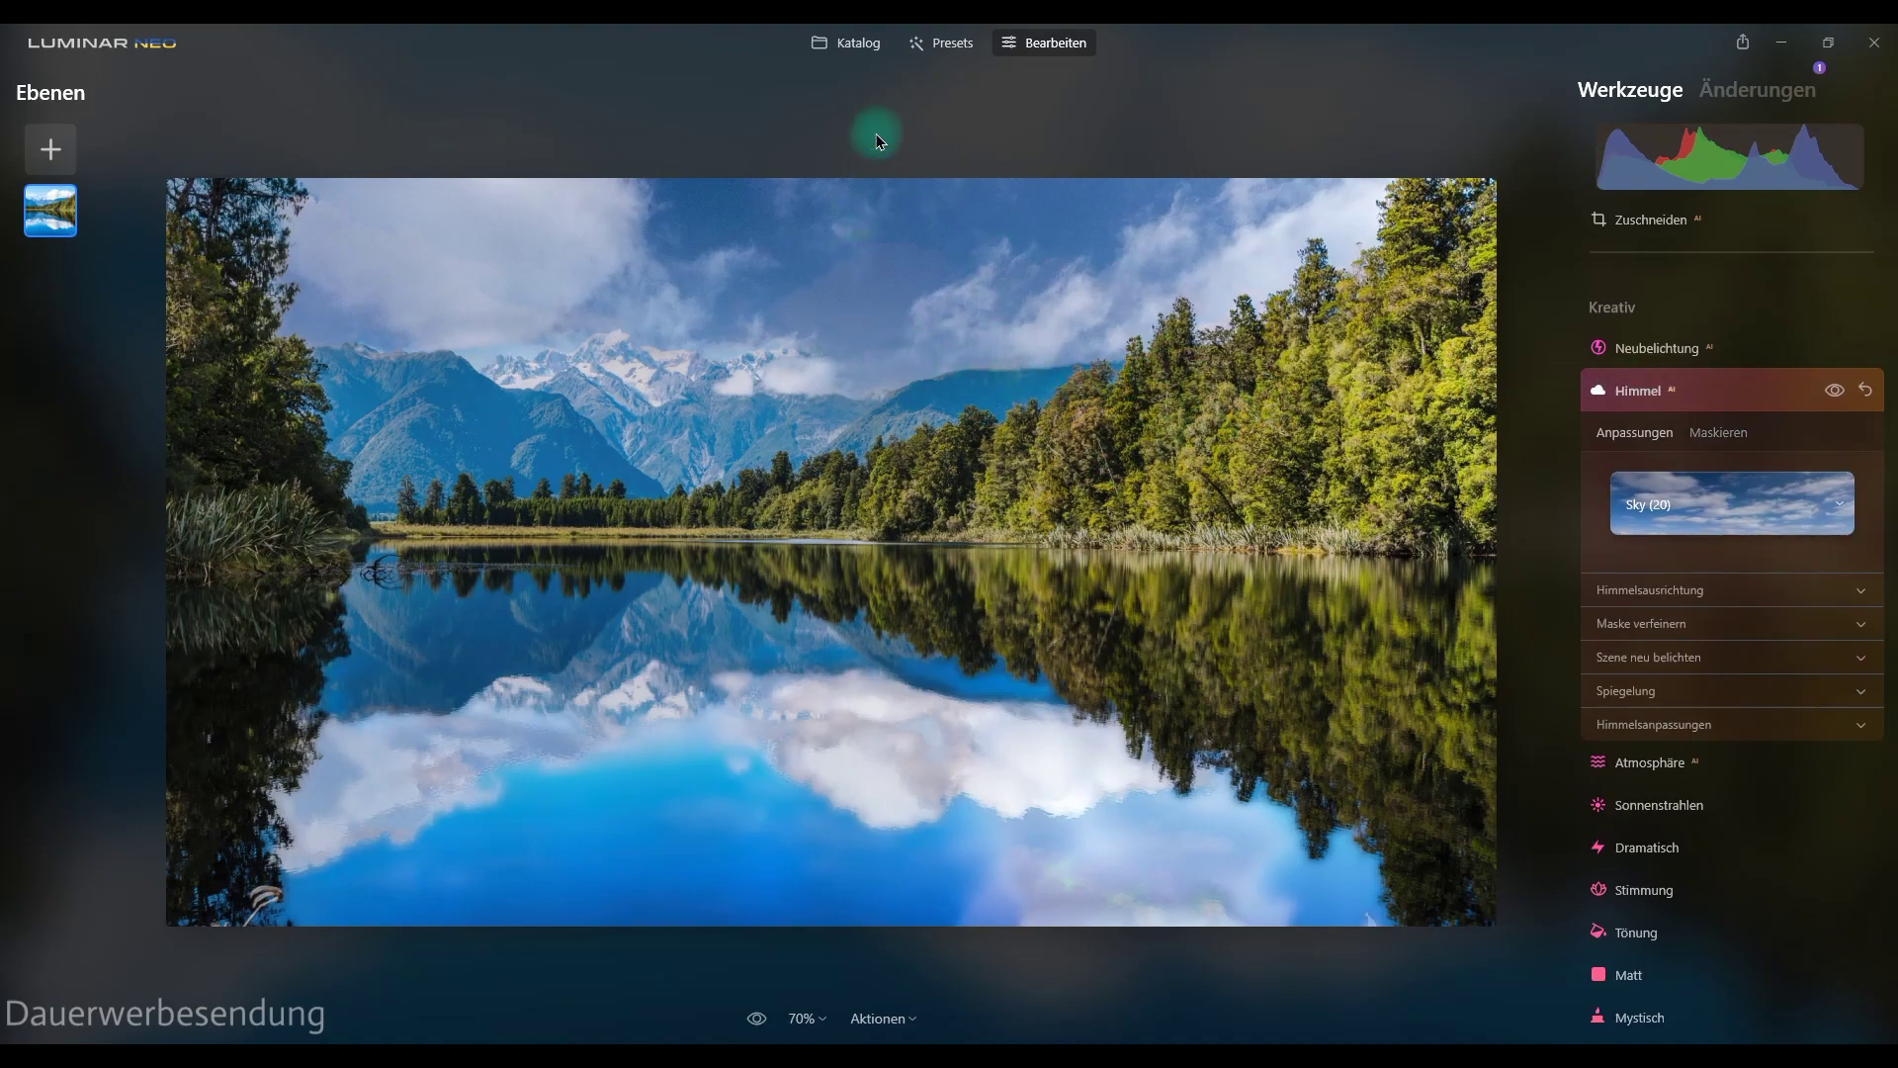
{"action": "left_click", "coordinate": [756, 1019]}
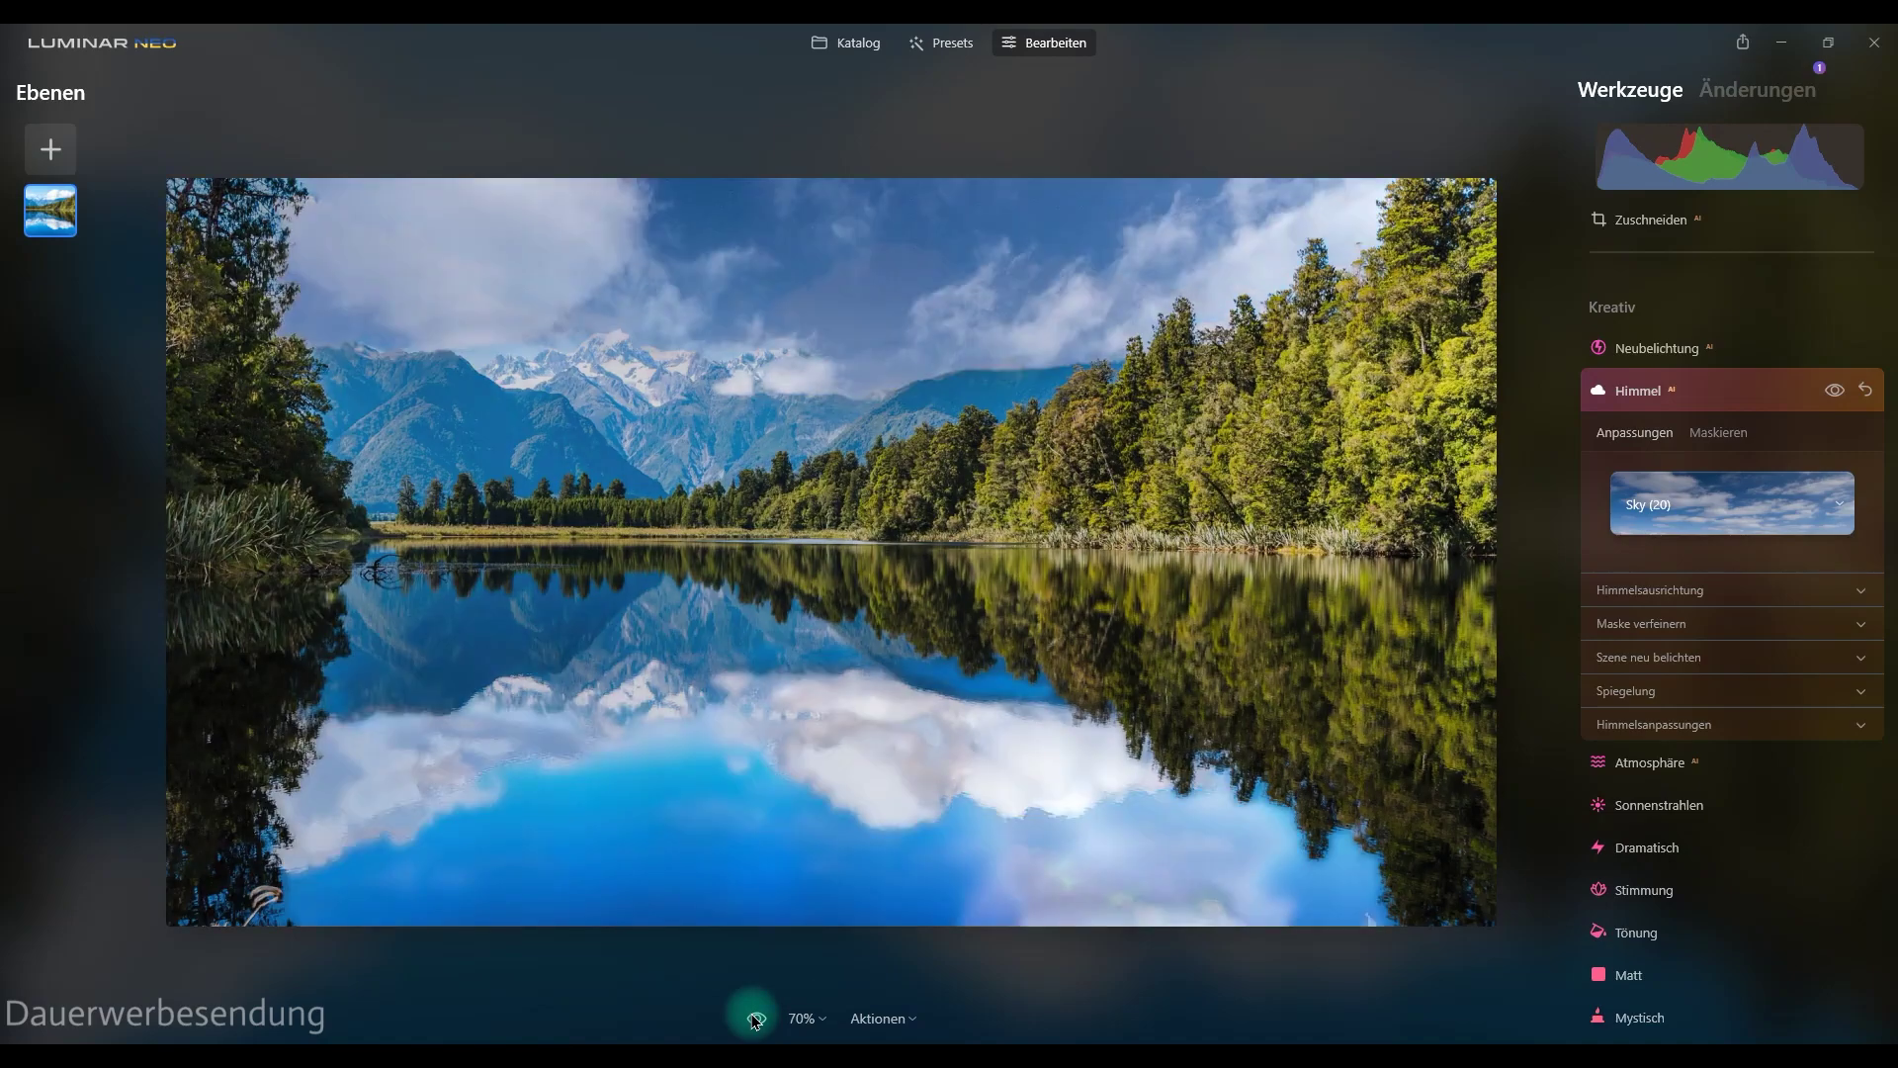
{"action": "left_click", "coordinate": [756, 1019]}
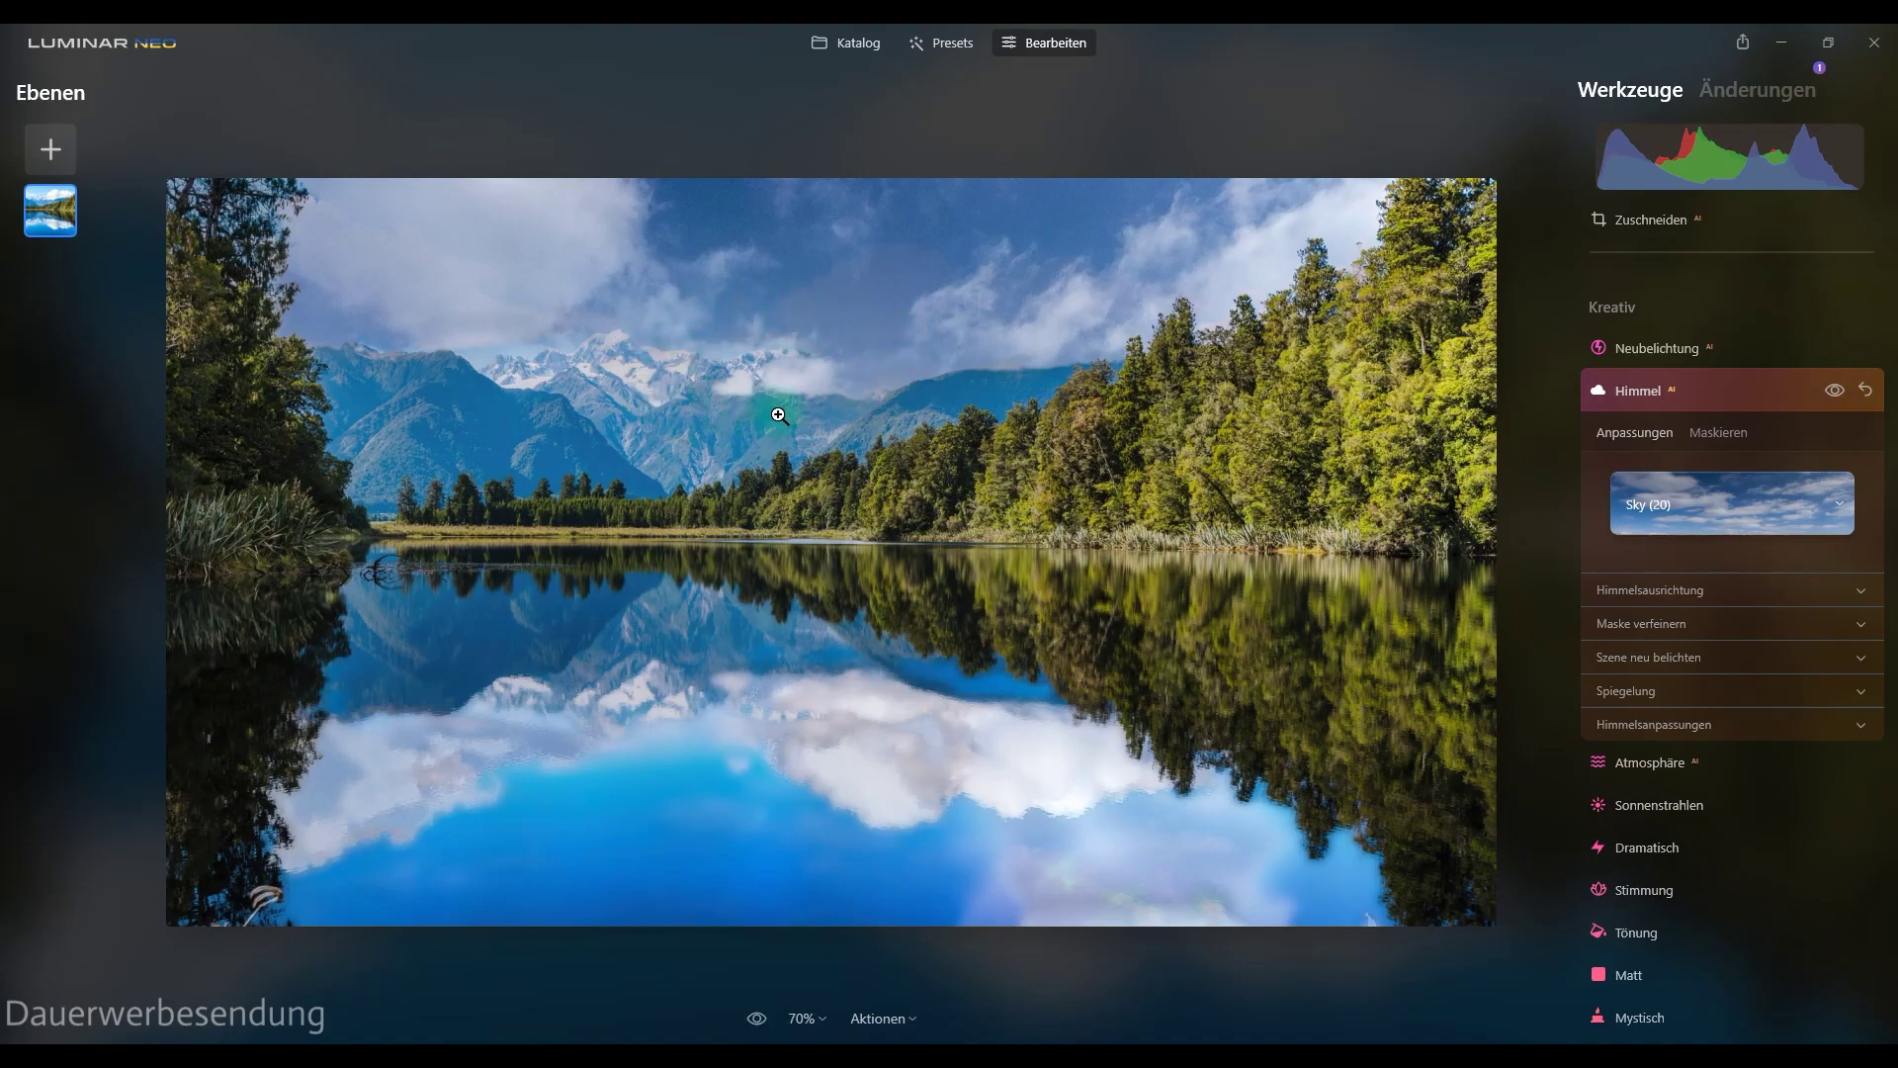
{"action": "left_click", "coordinate": [756, 1018]}
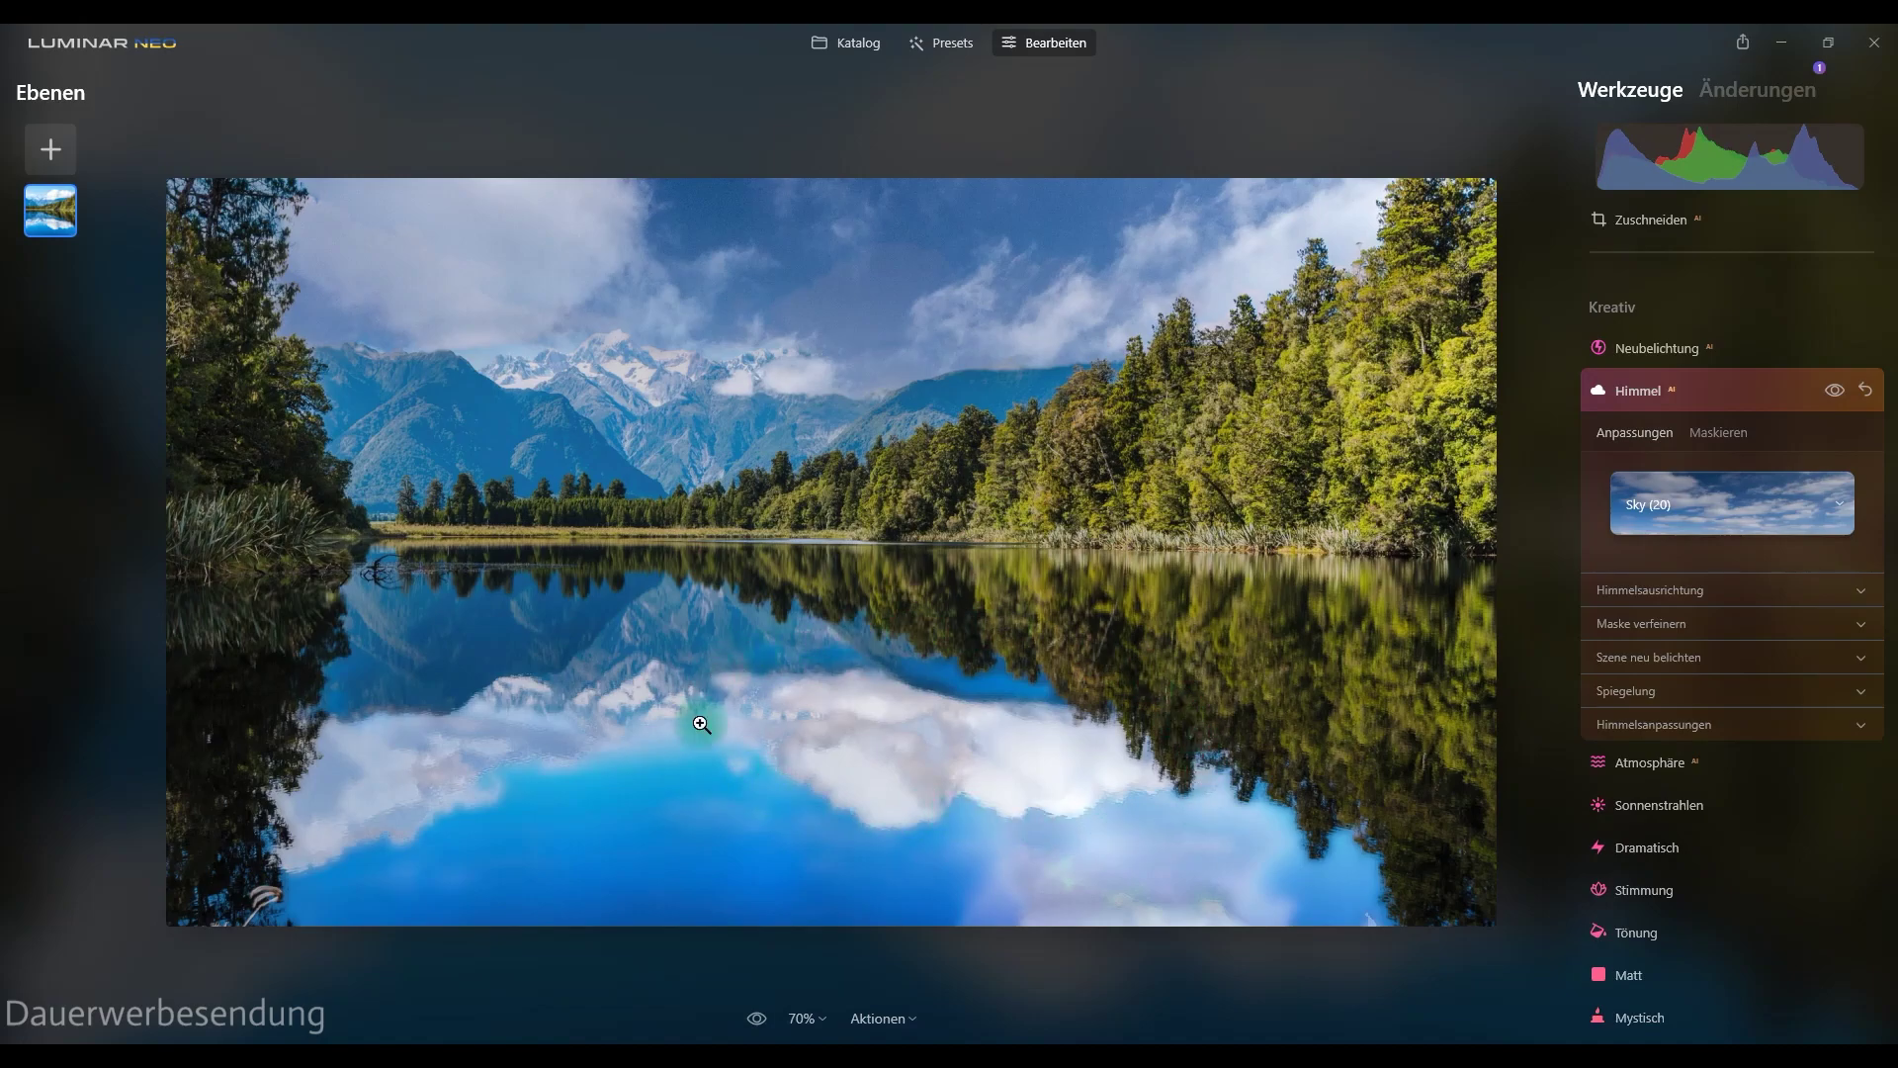
Open the yellow rapeseed field photo from Katalog for editing and expand its Himmel tool
{"action": "left_click", "coordinate": [855, 53]}
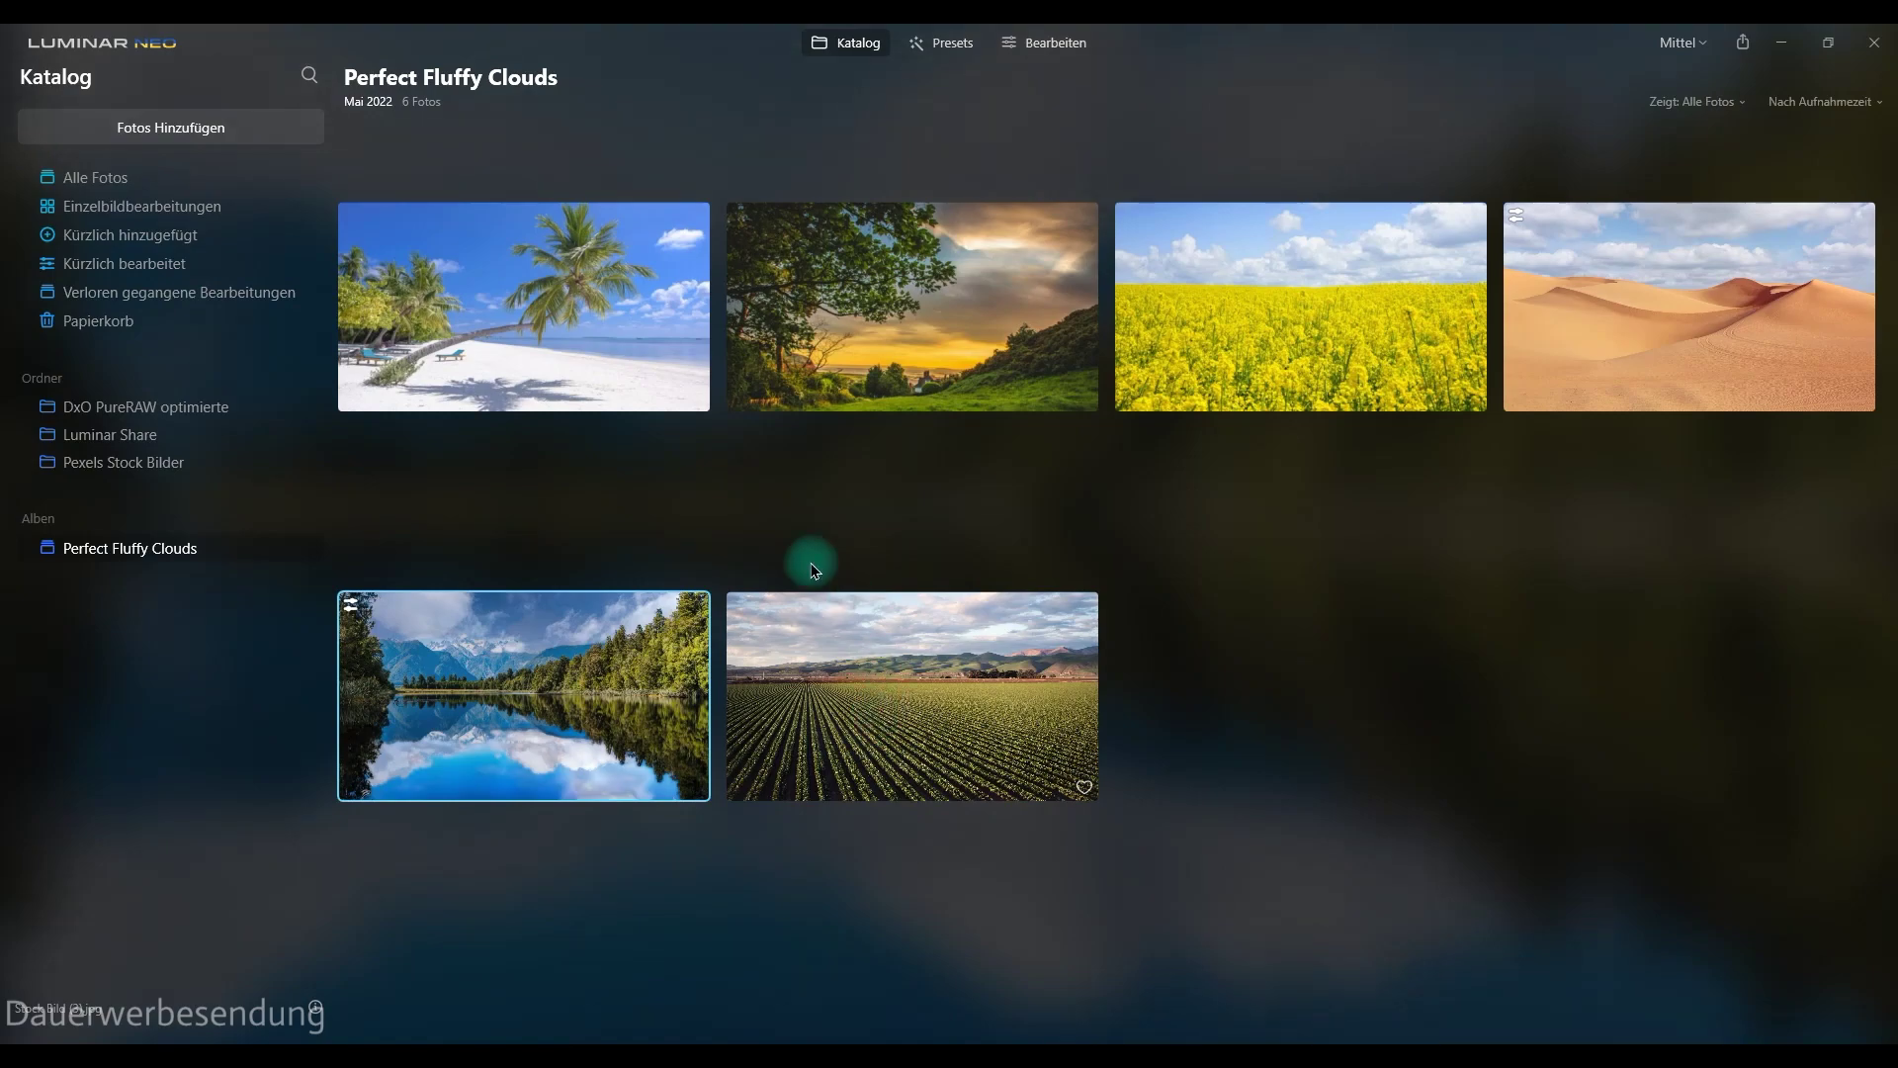
{"action": "left_click", "coordinate": [1245, 314]}
{"action": "left_click", "coordinate": [1027, 45]}
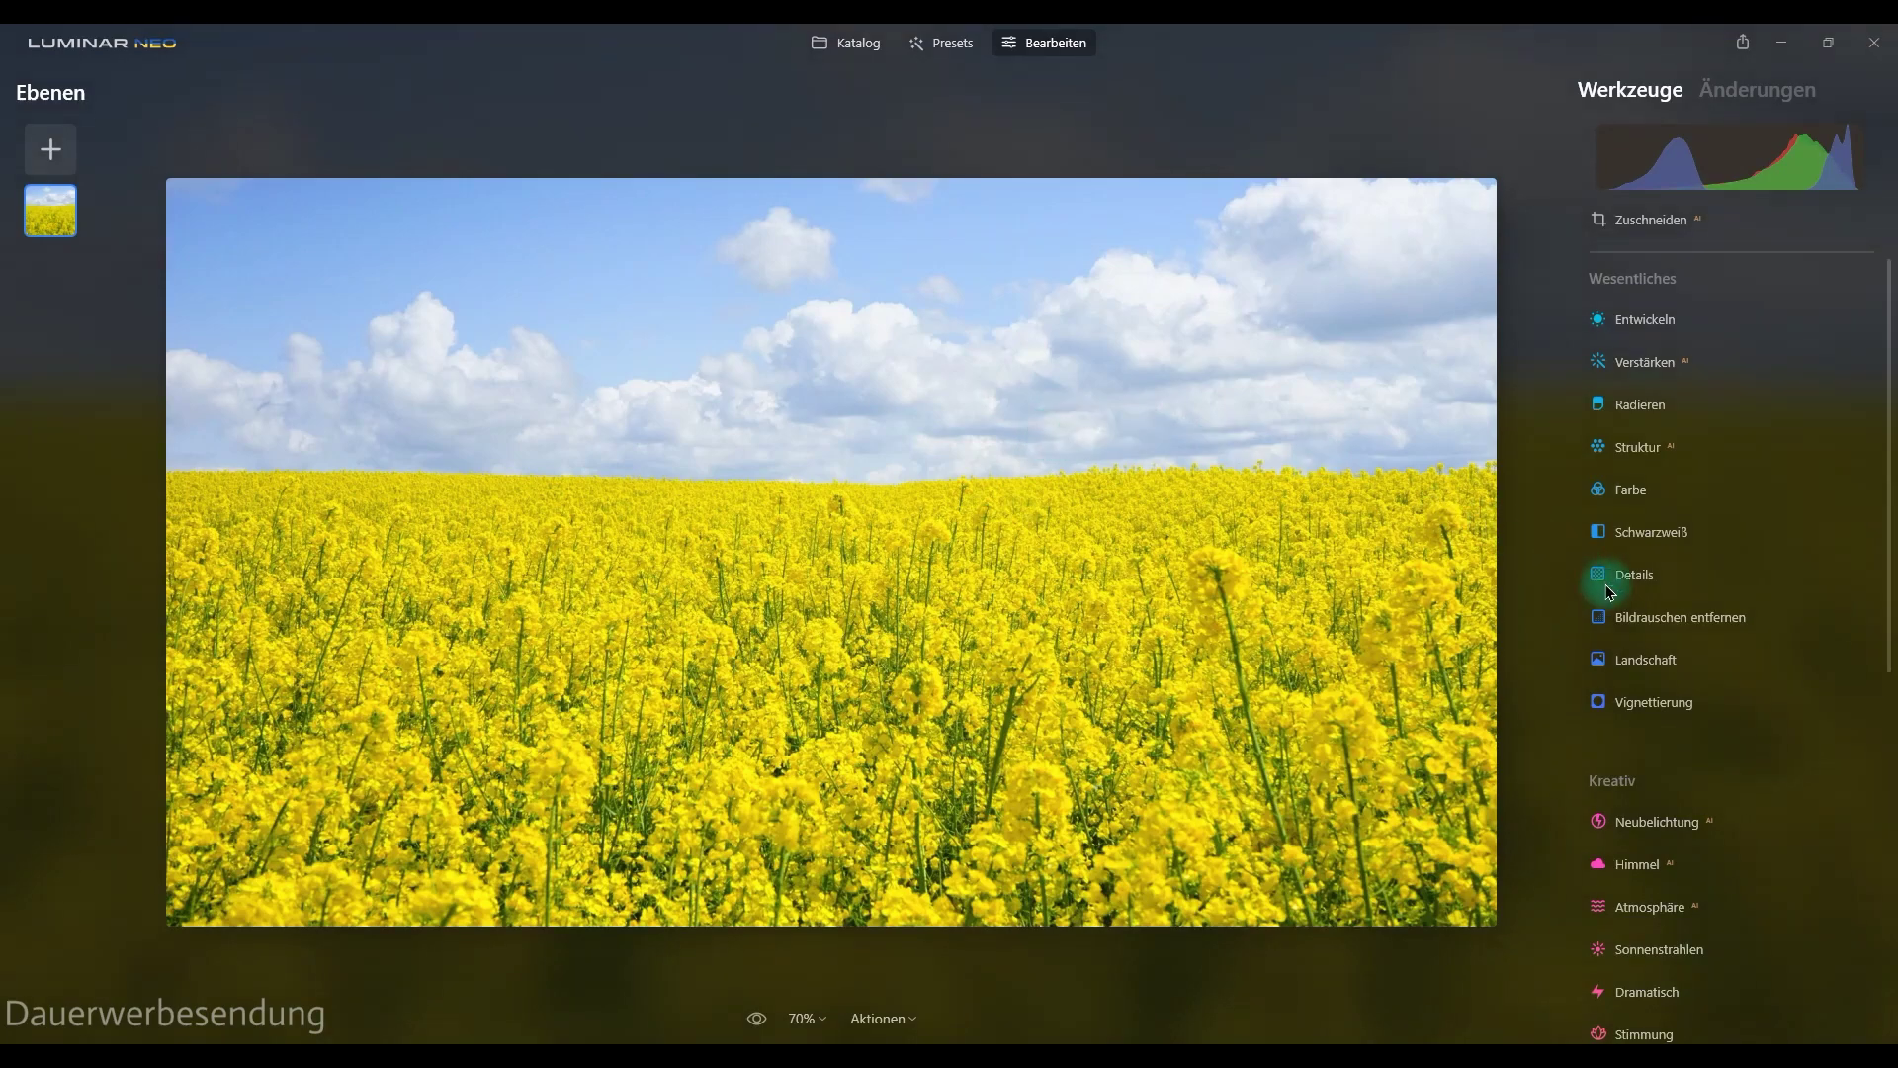
{"action": "scroll", "coordinate": [1708, 719], "scroll_direction": "down", "scroll_amount": 3}
{"action": "scroll", "coordinate": [1652, 655], "scroll_direction": "down", "scroll_amount": 3}
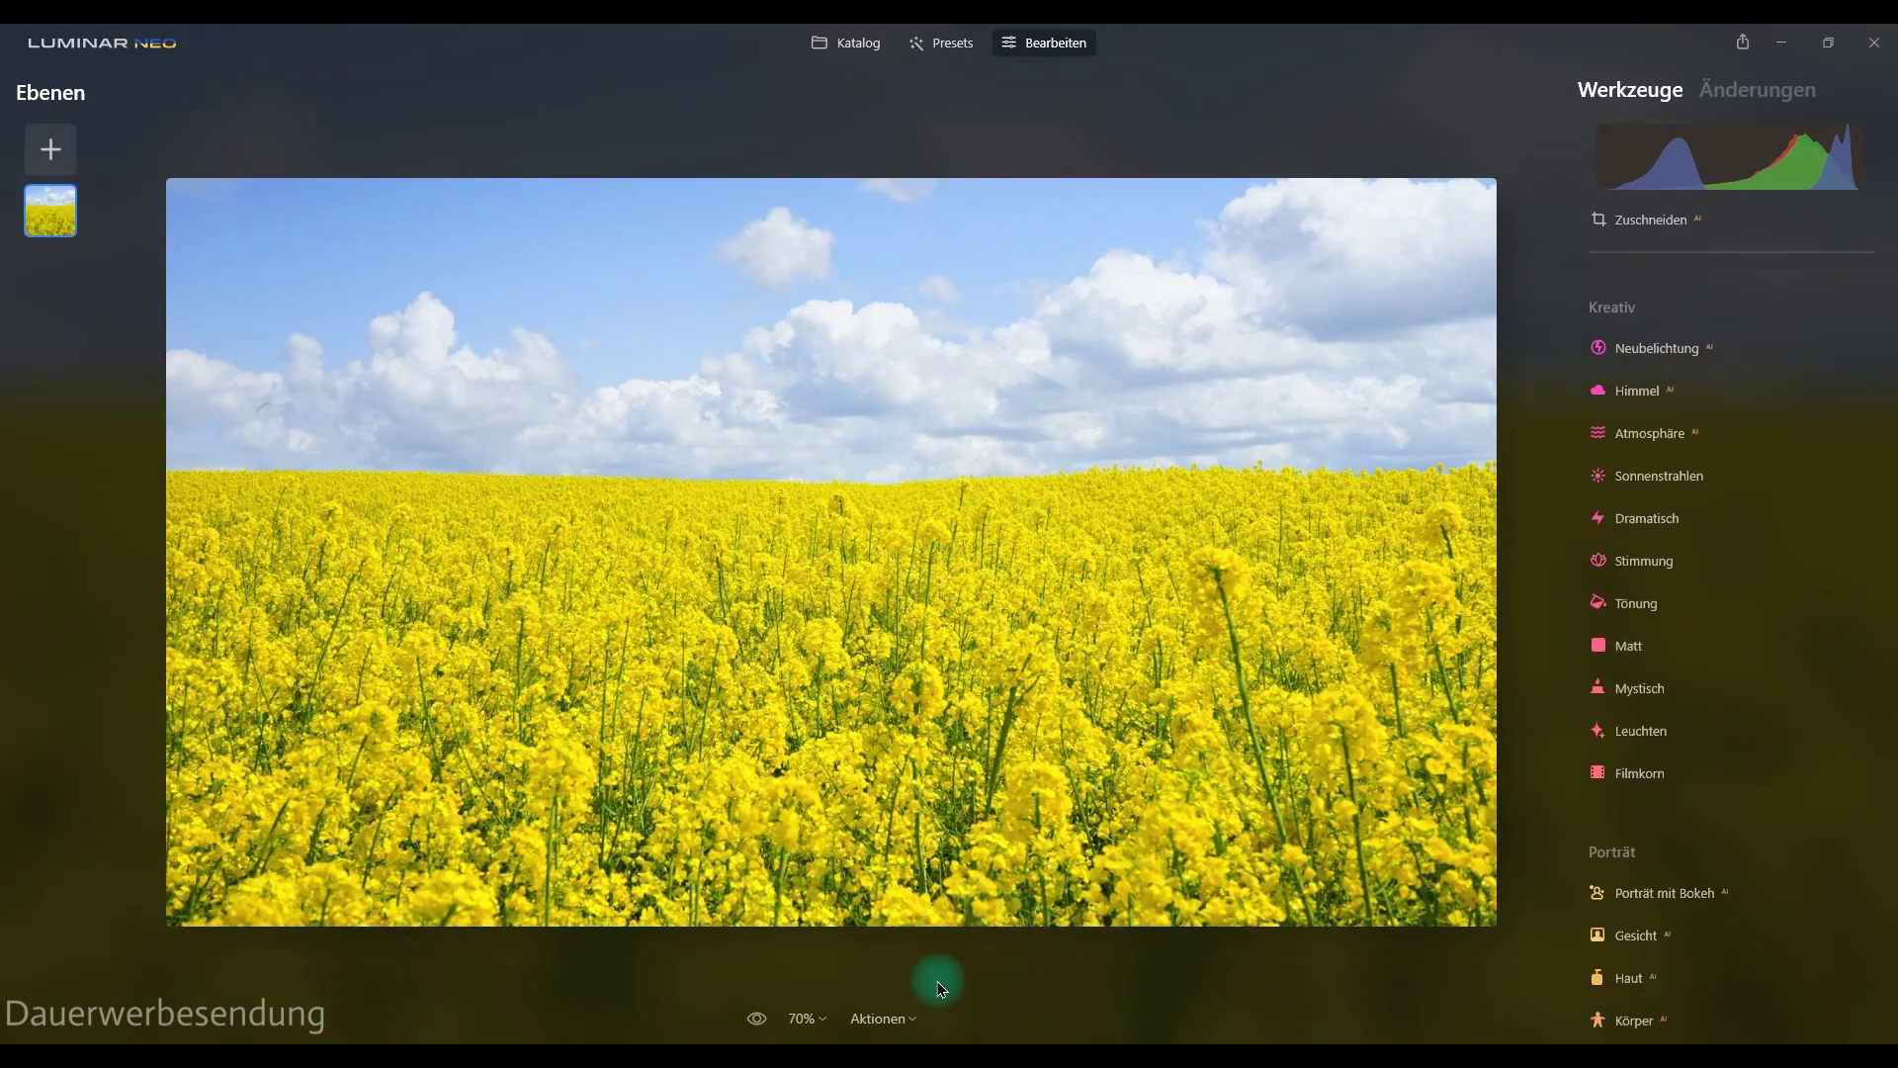
{"action": "left_click", "coordinate": [877, 1019]}
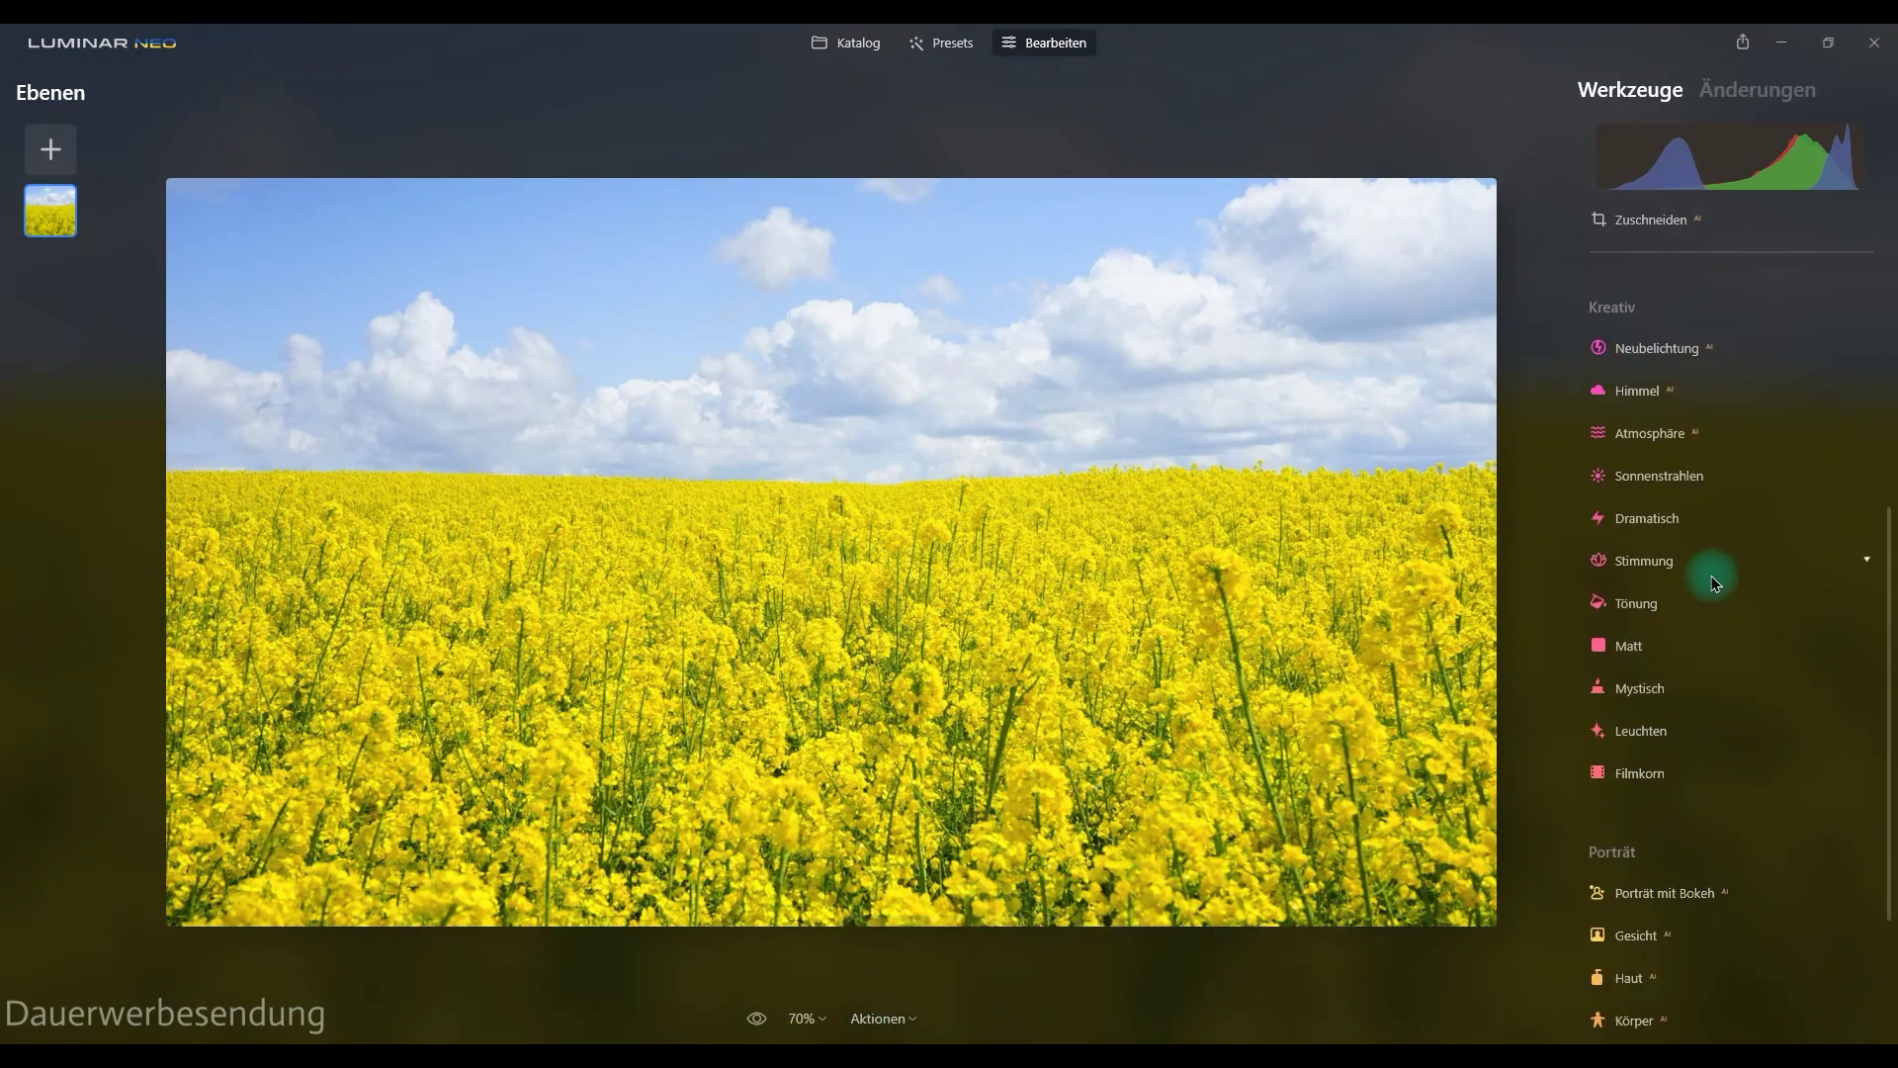
{"action": "left_click", "coordinate": [1650, 391]}
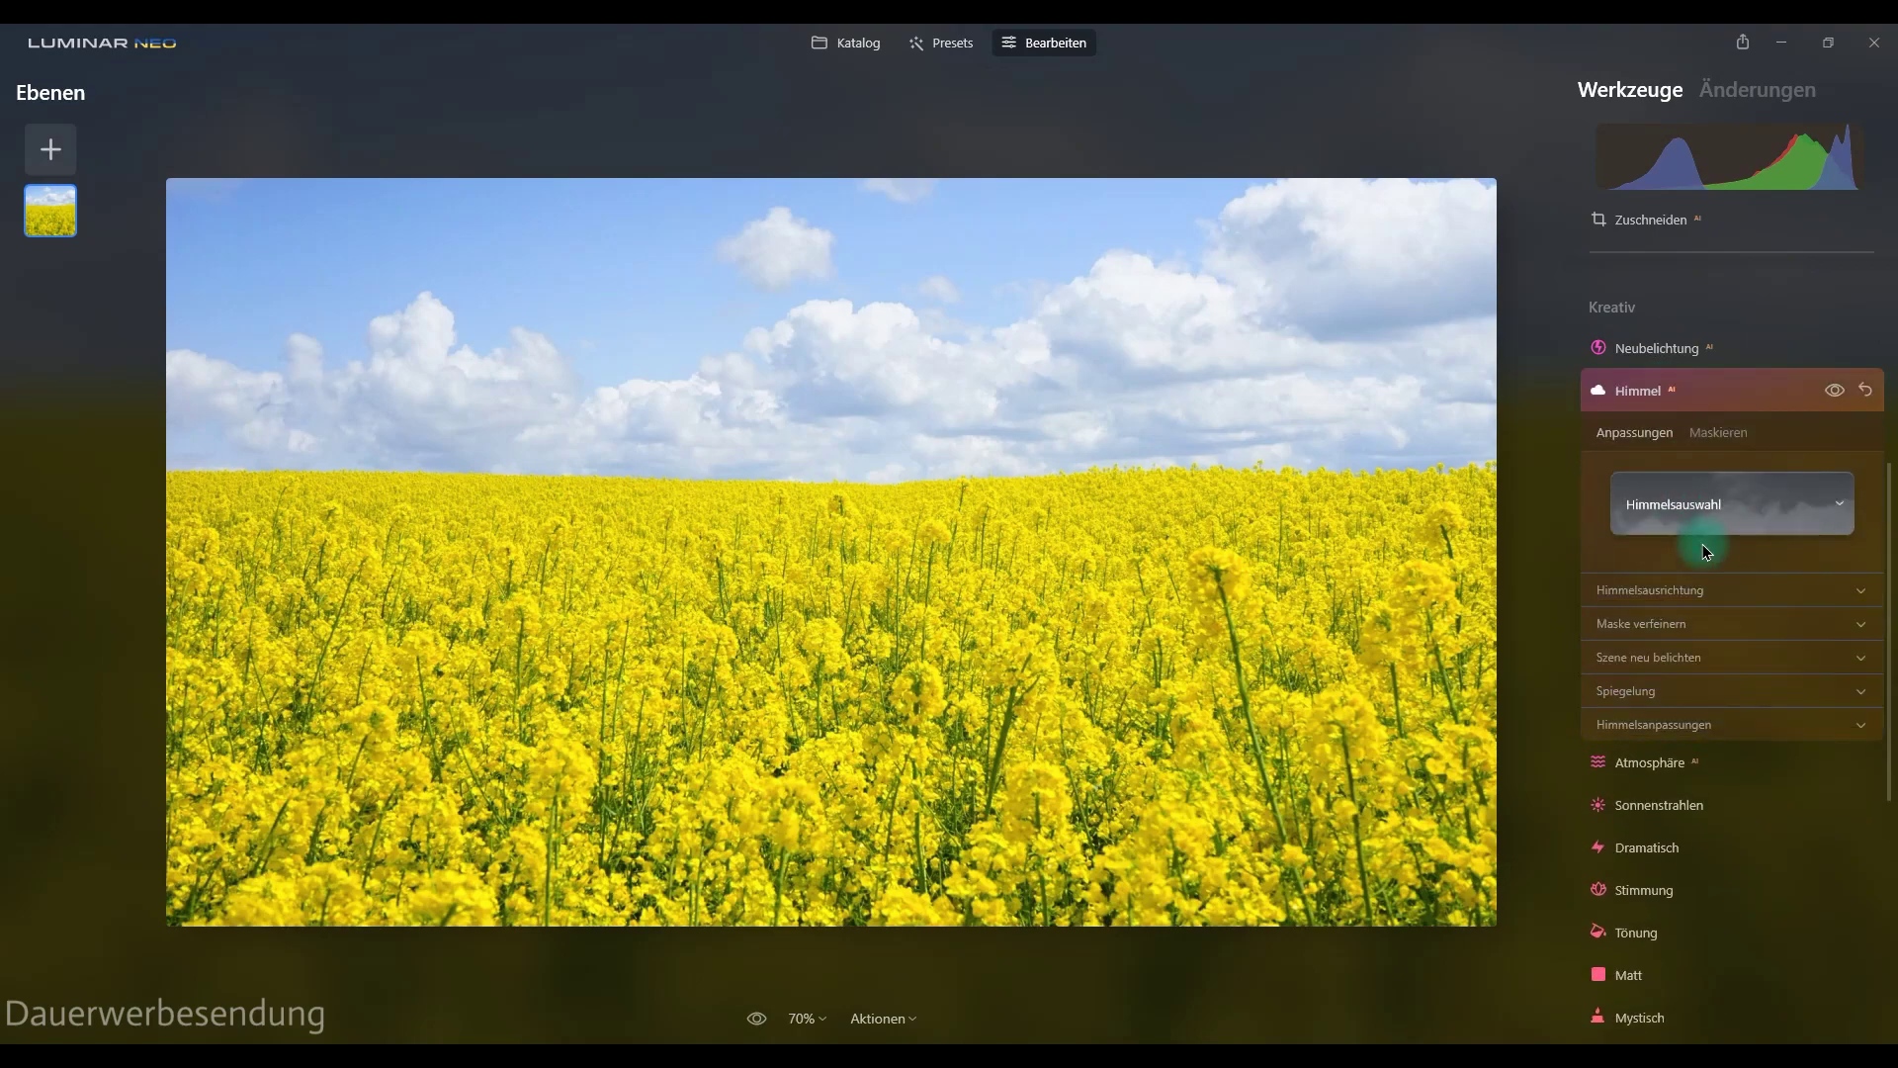
Replace the field's sky with the cloudy Sky (3) preset
{"action": "left_click", "coordinate": [1737, 521]}
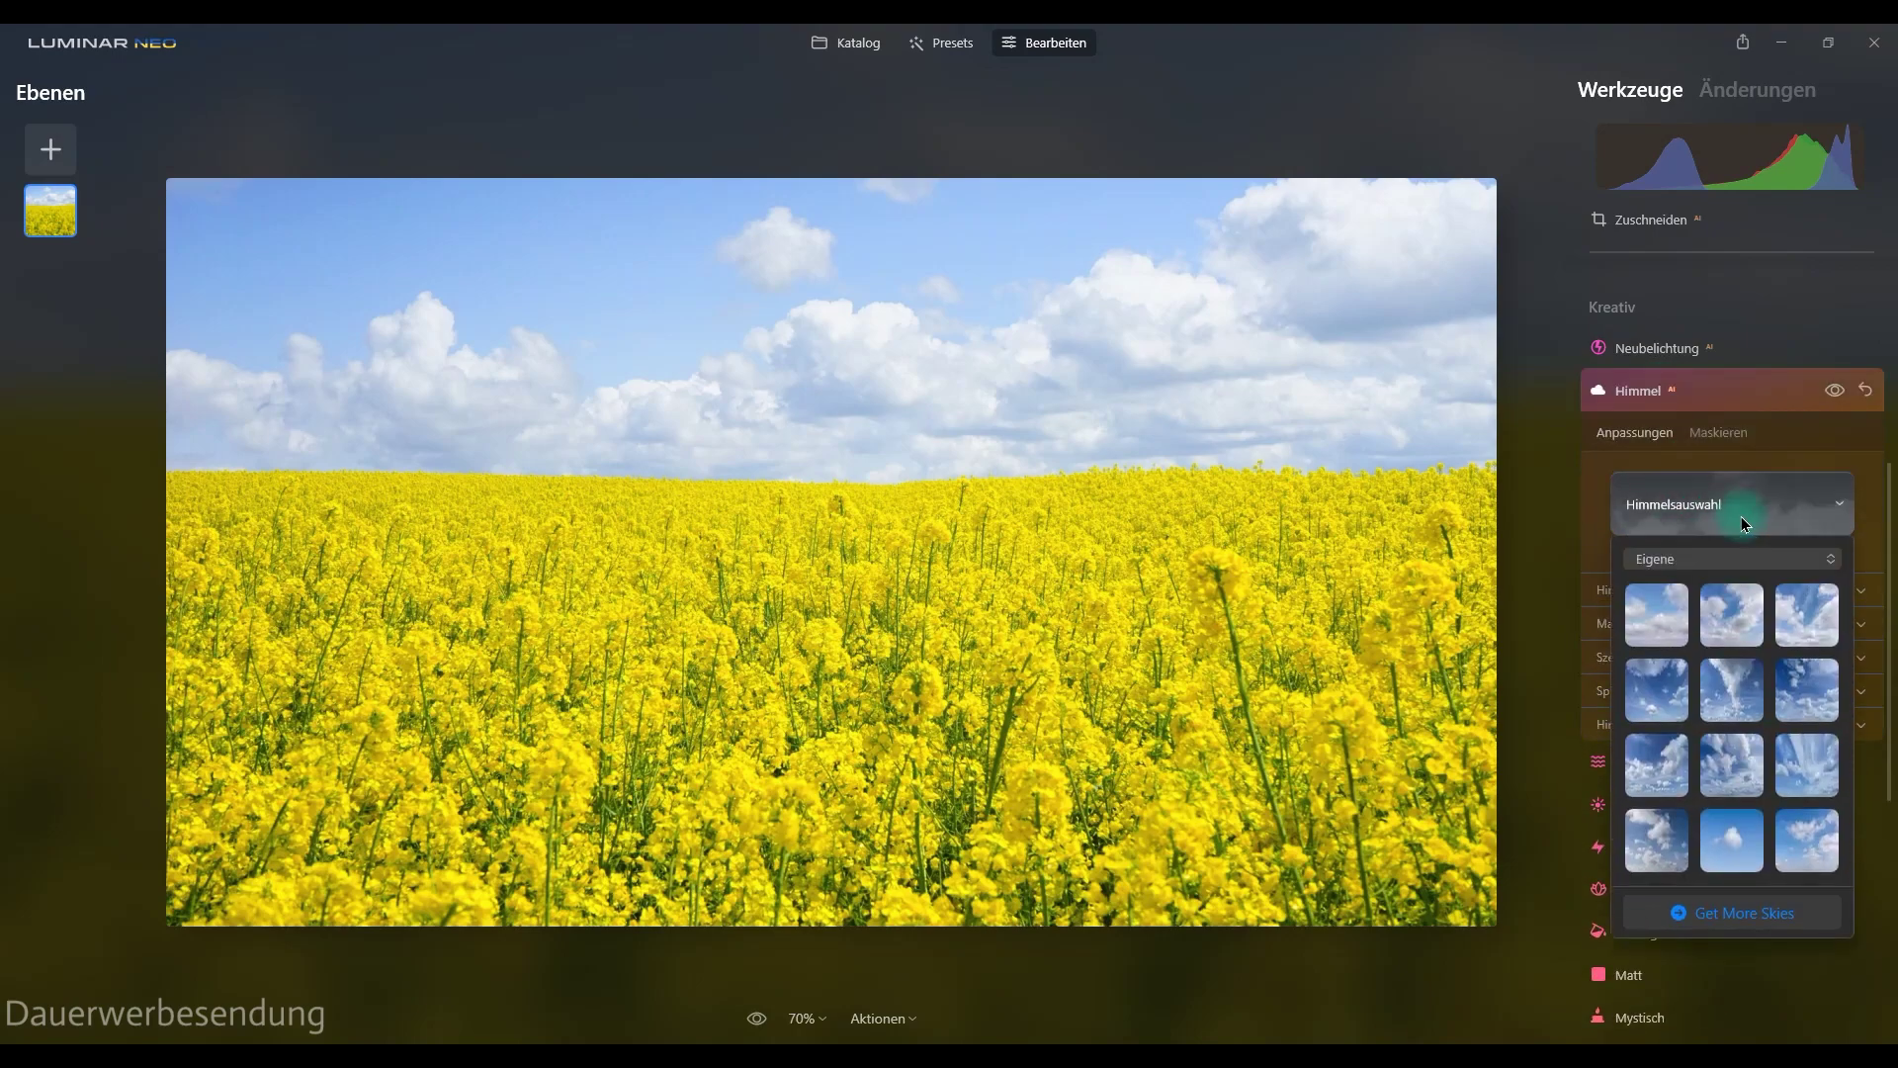
{"action": "left_click", "coordinate": [1812, 615]}
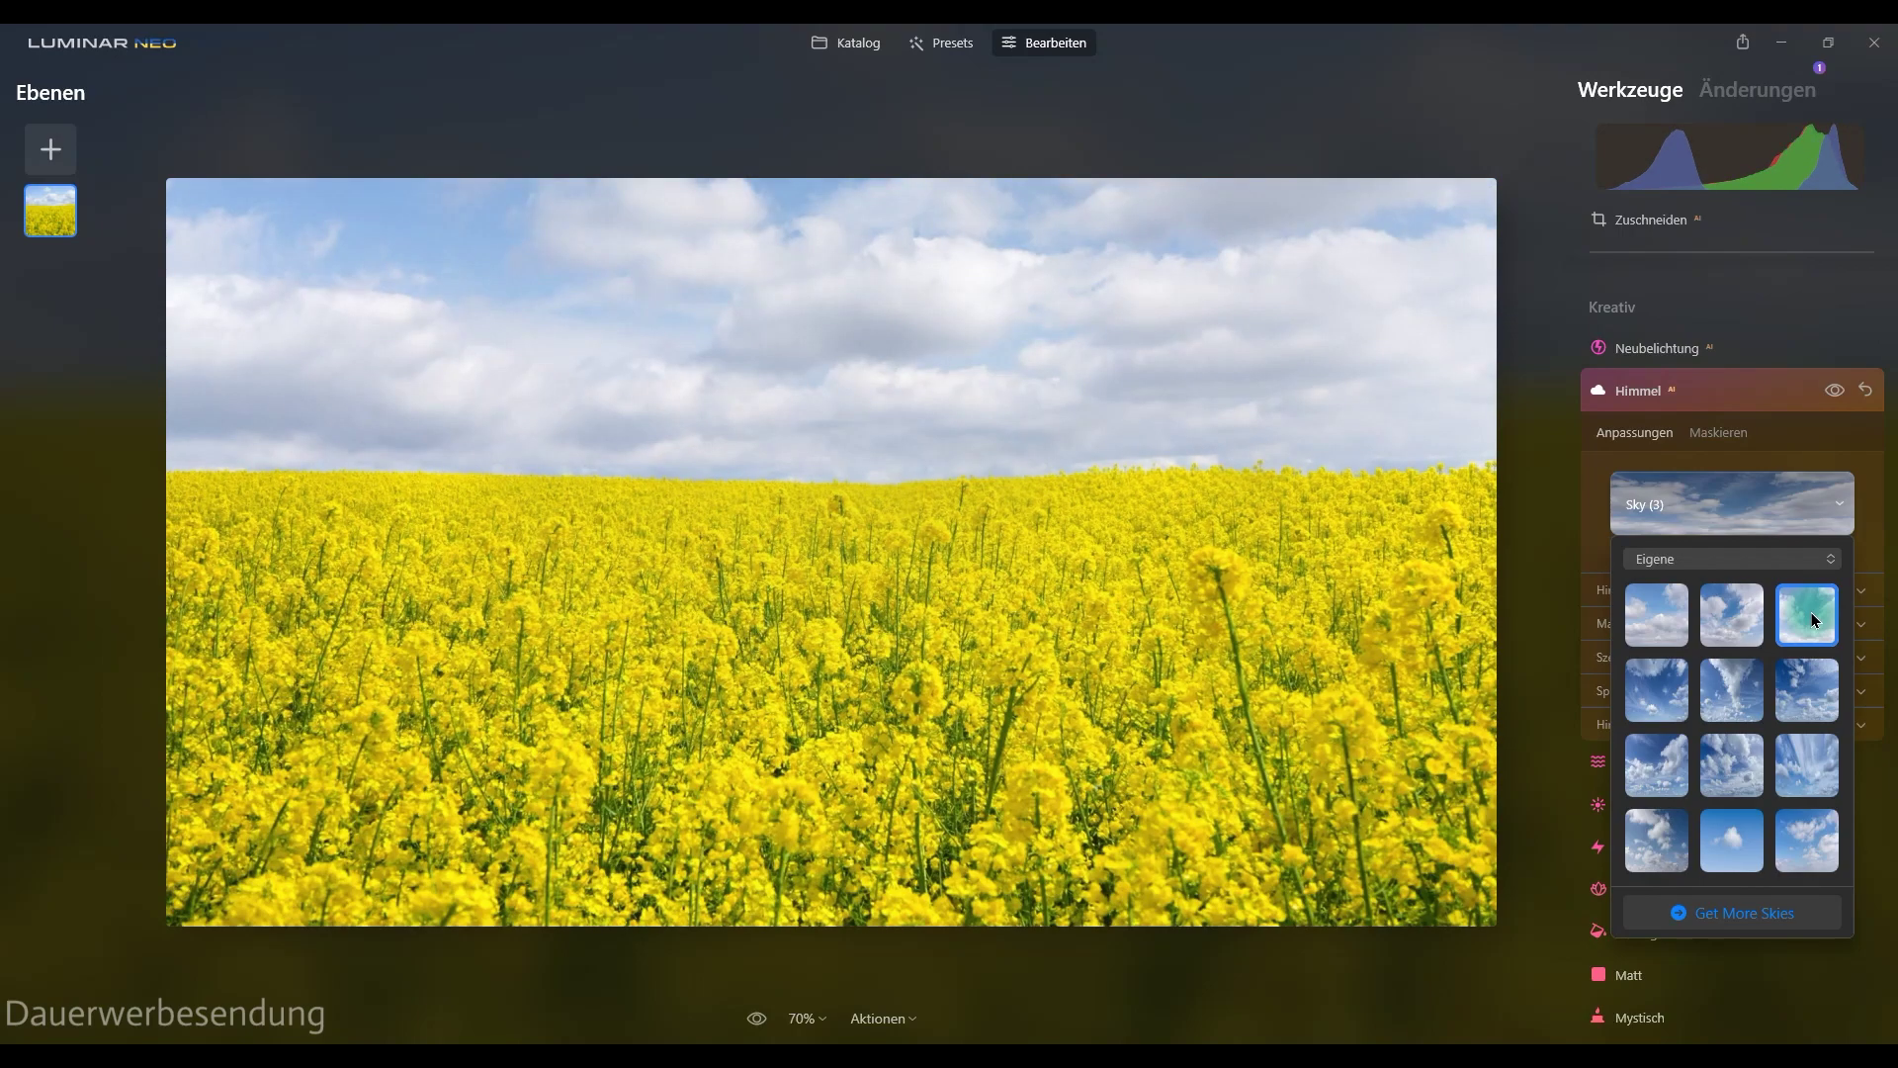
{"action": "left_click", "coordinate": [1778, 490]}
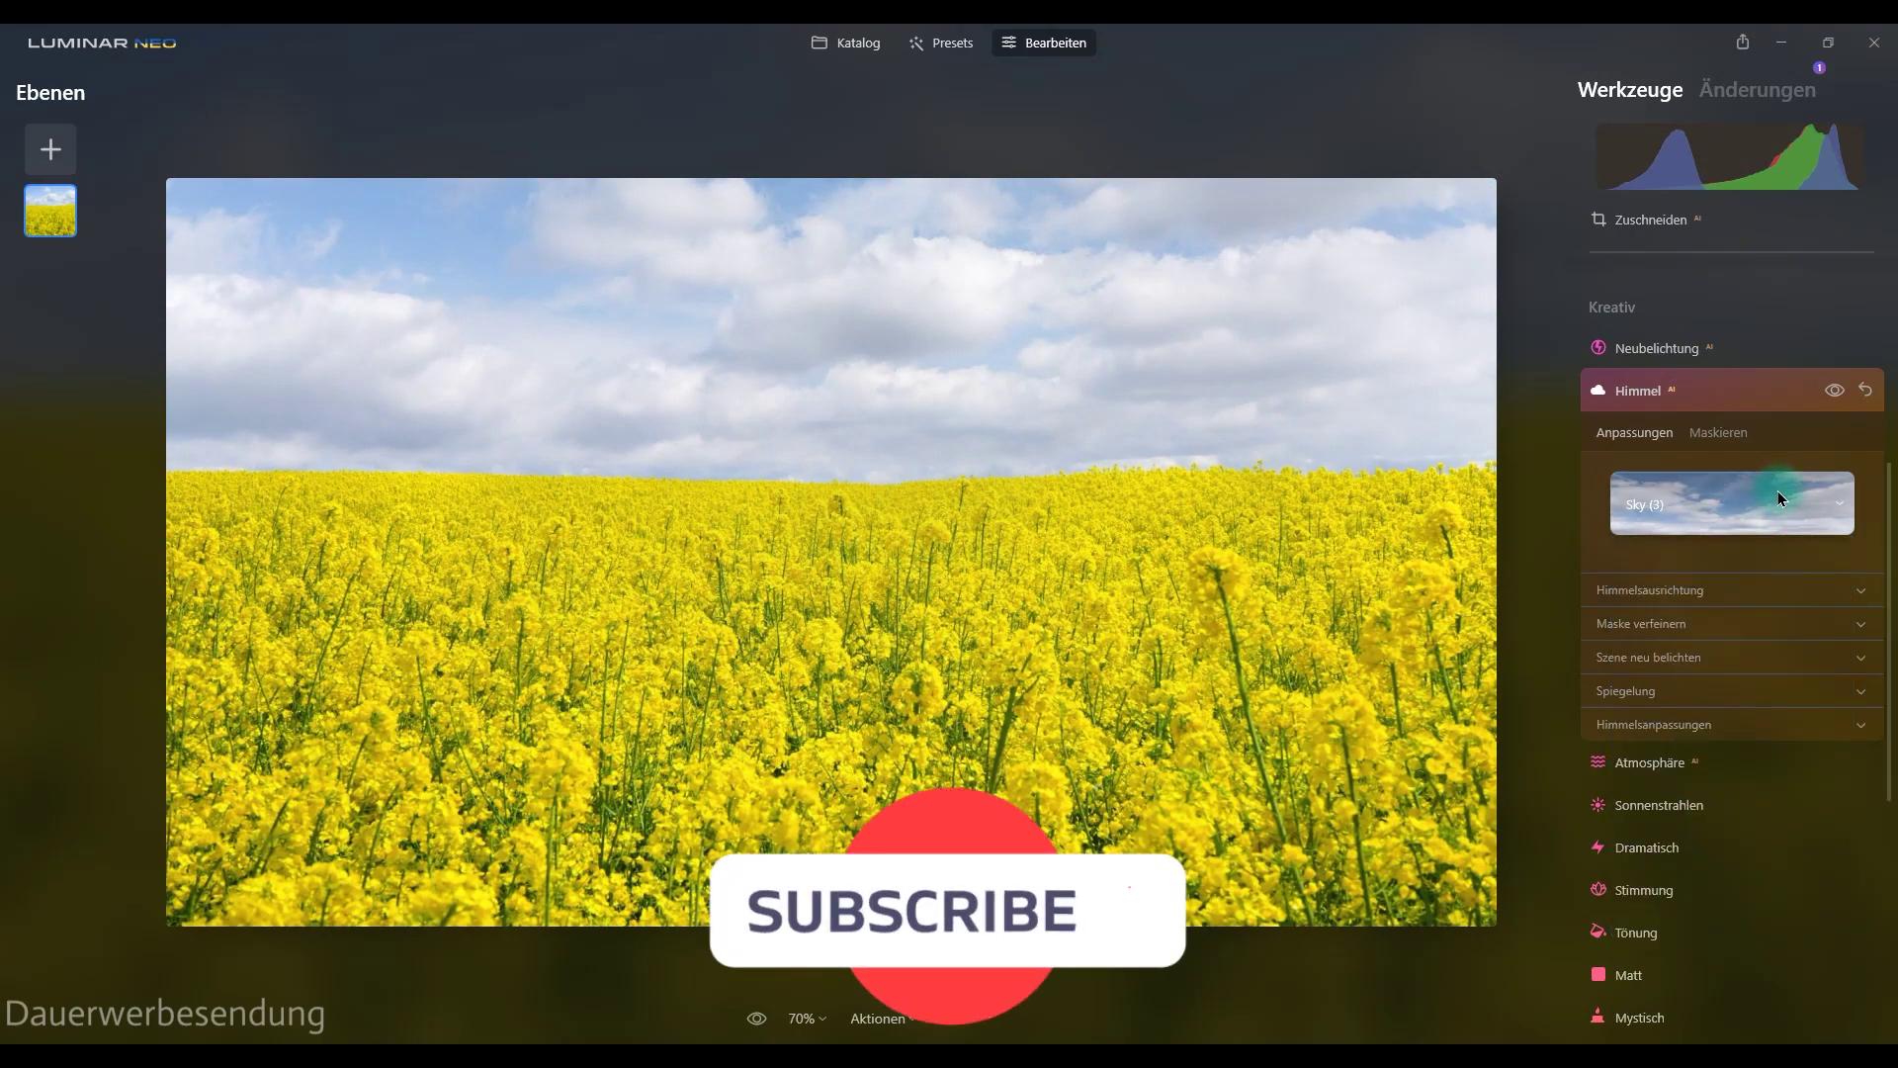
{"action": "left_click", "coordinate": [1667, 593]}
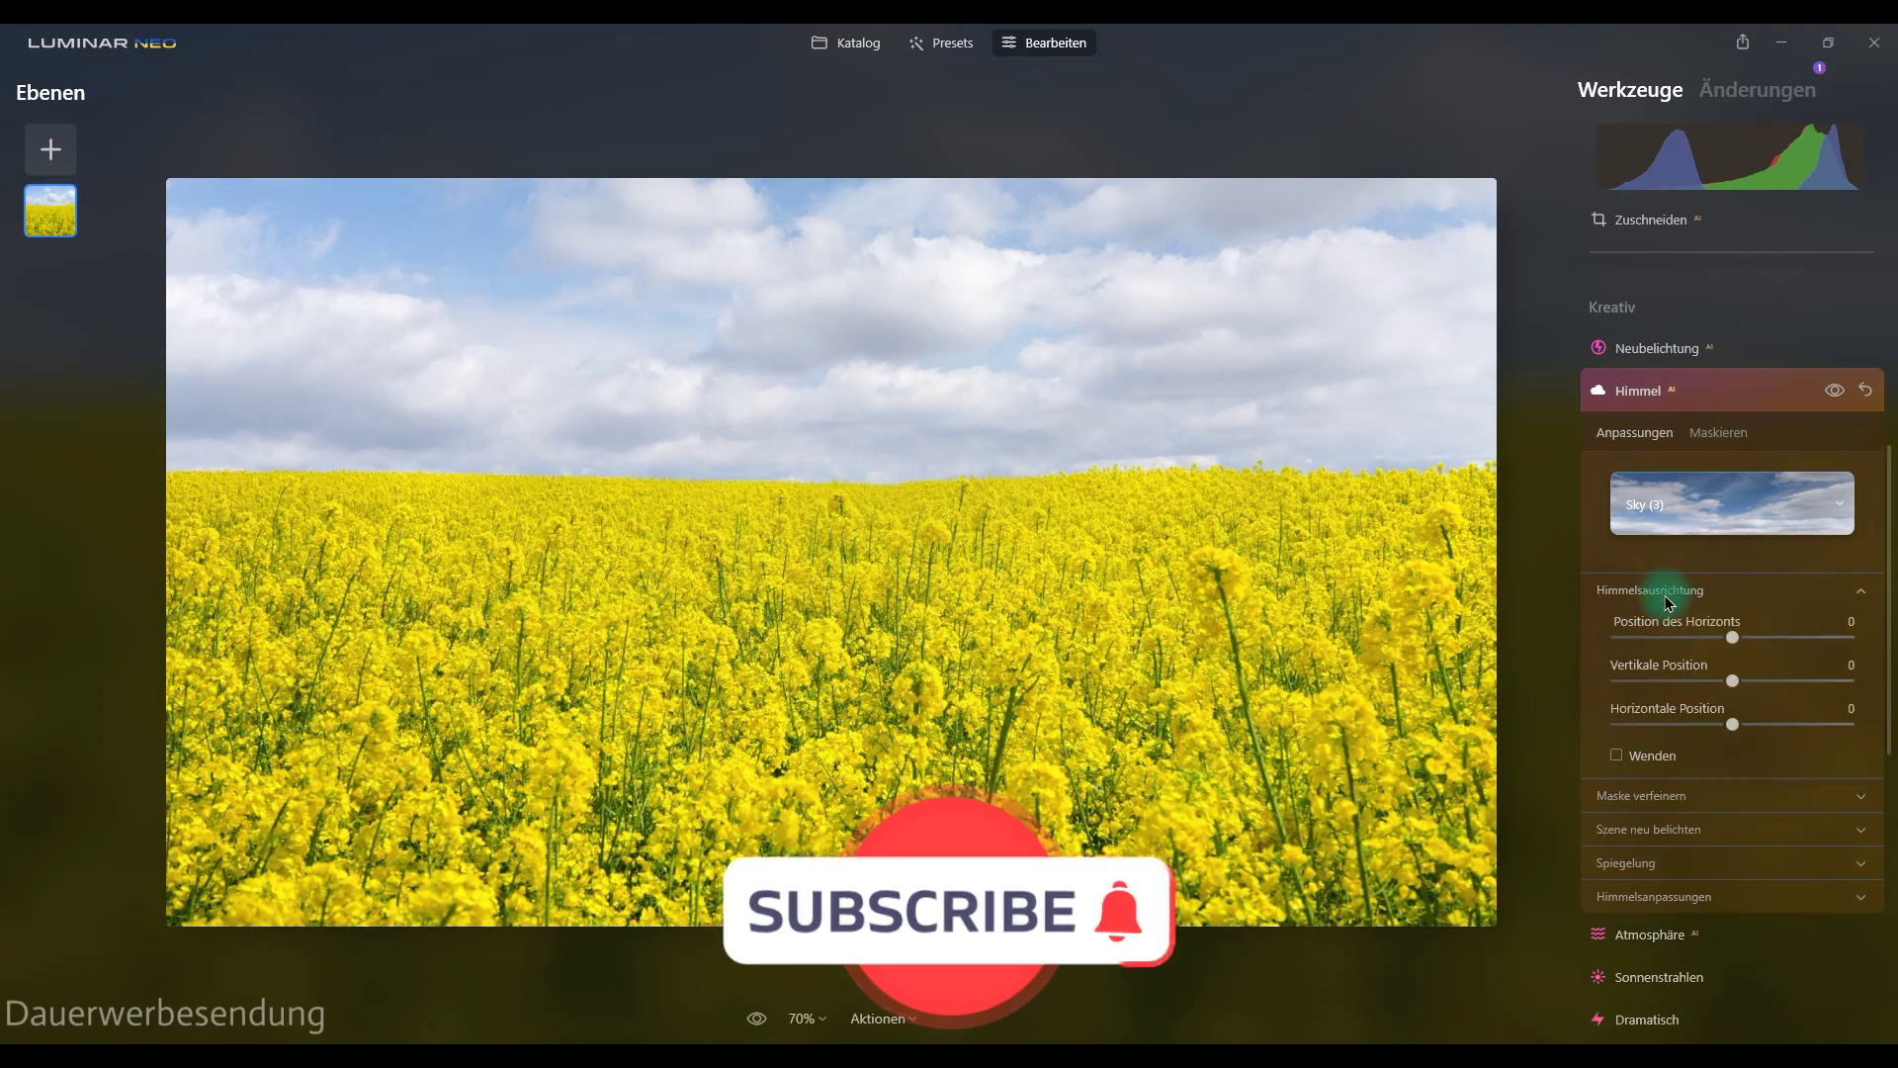
{"action": "left_click", "coordinate": [1667, 593]}
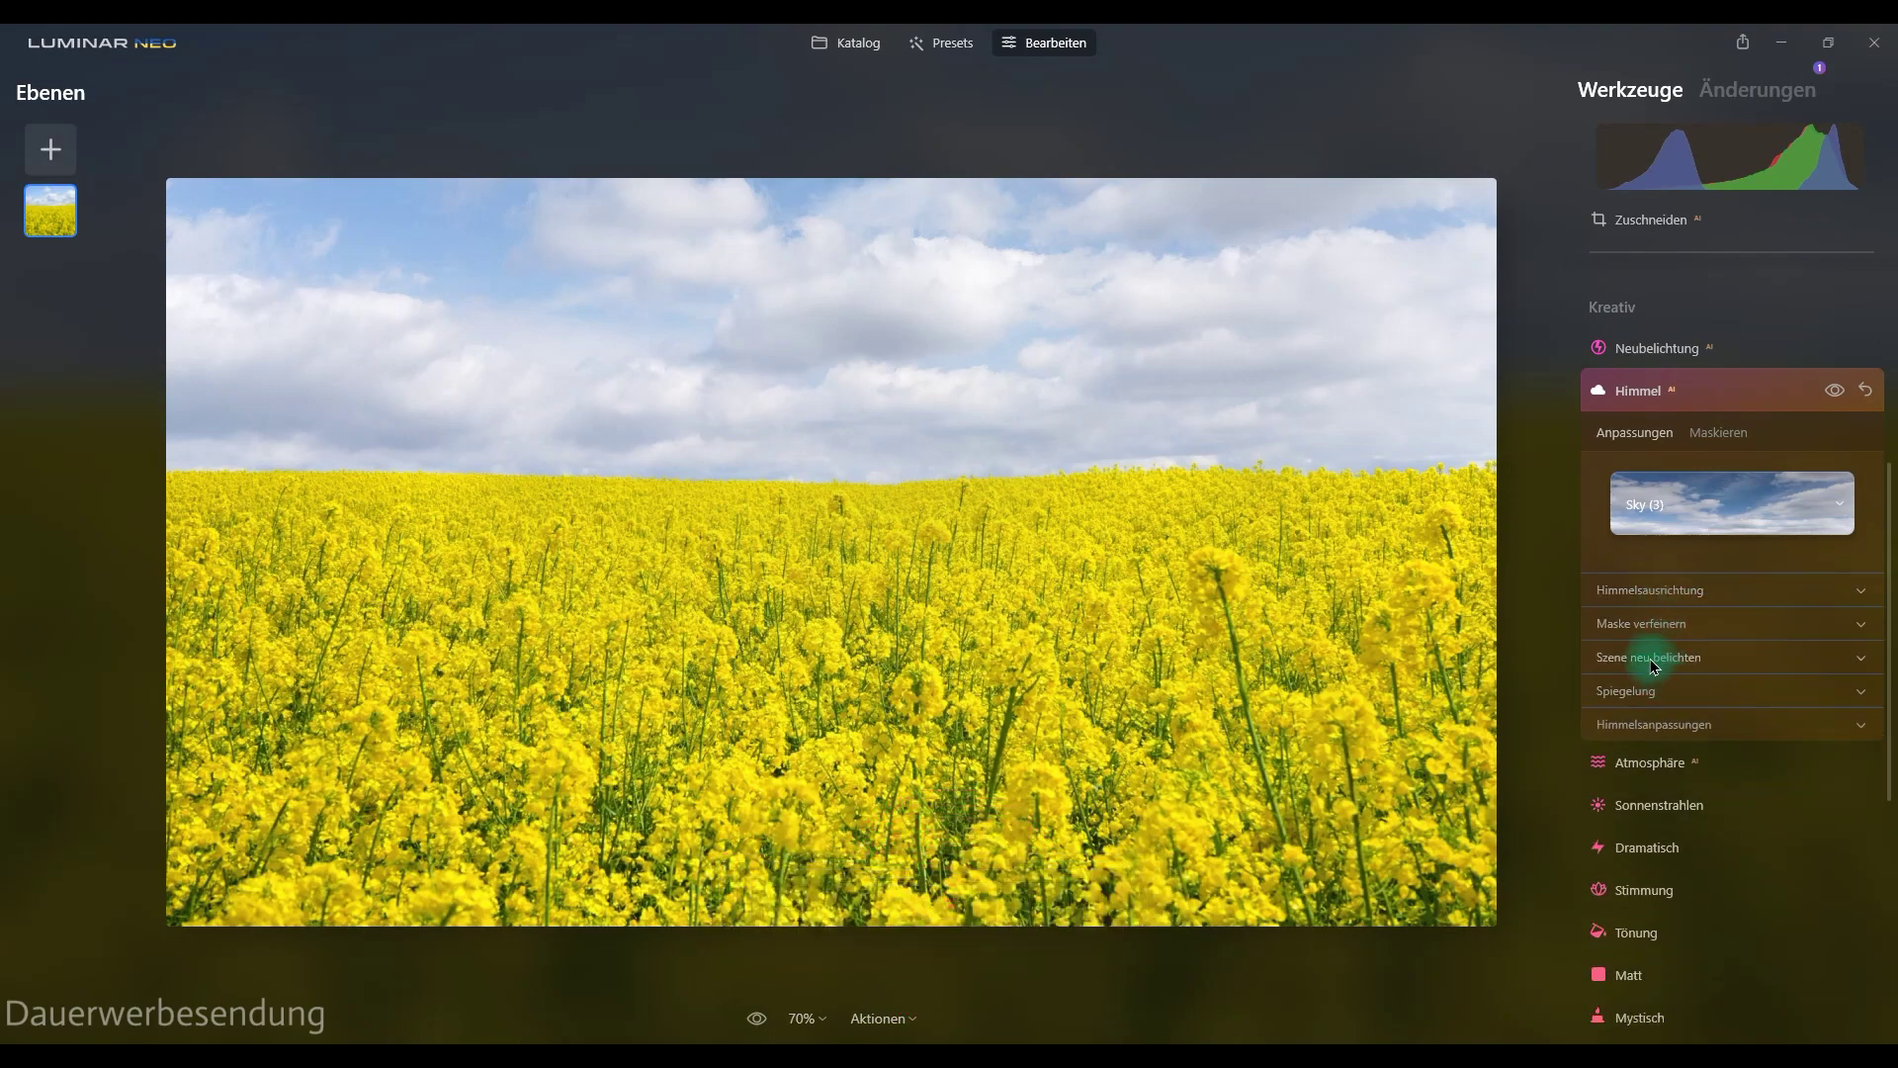
Relight the field at strength 55 and saturation 28, then compare against the original sky
{"action": "left_click", "coordinate": [1660, 659]}
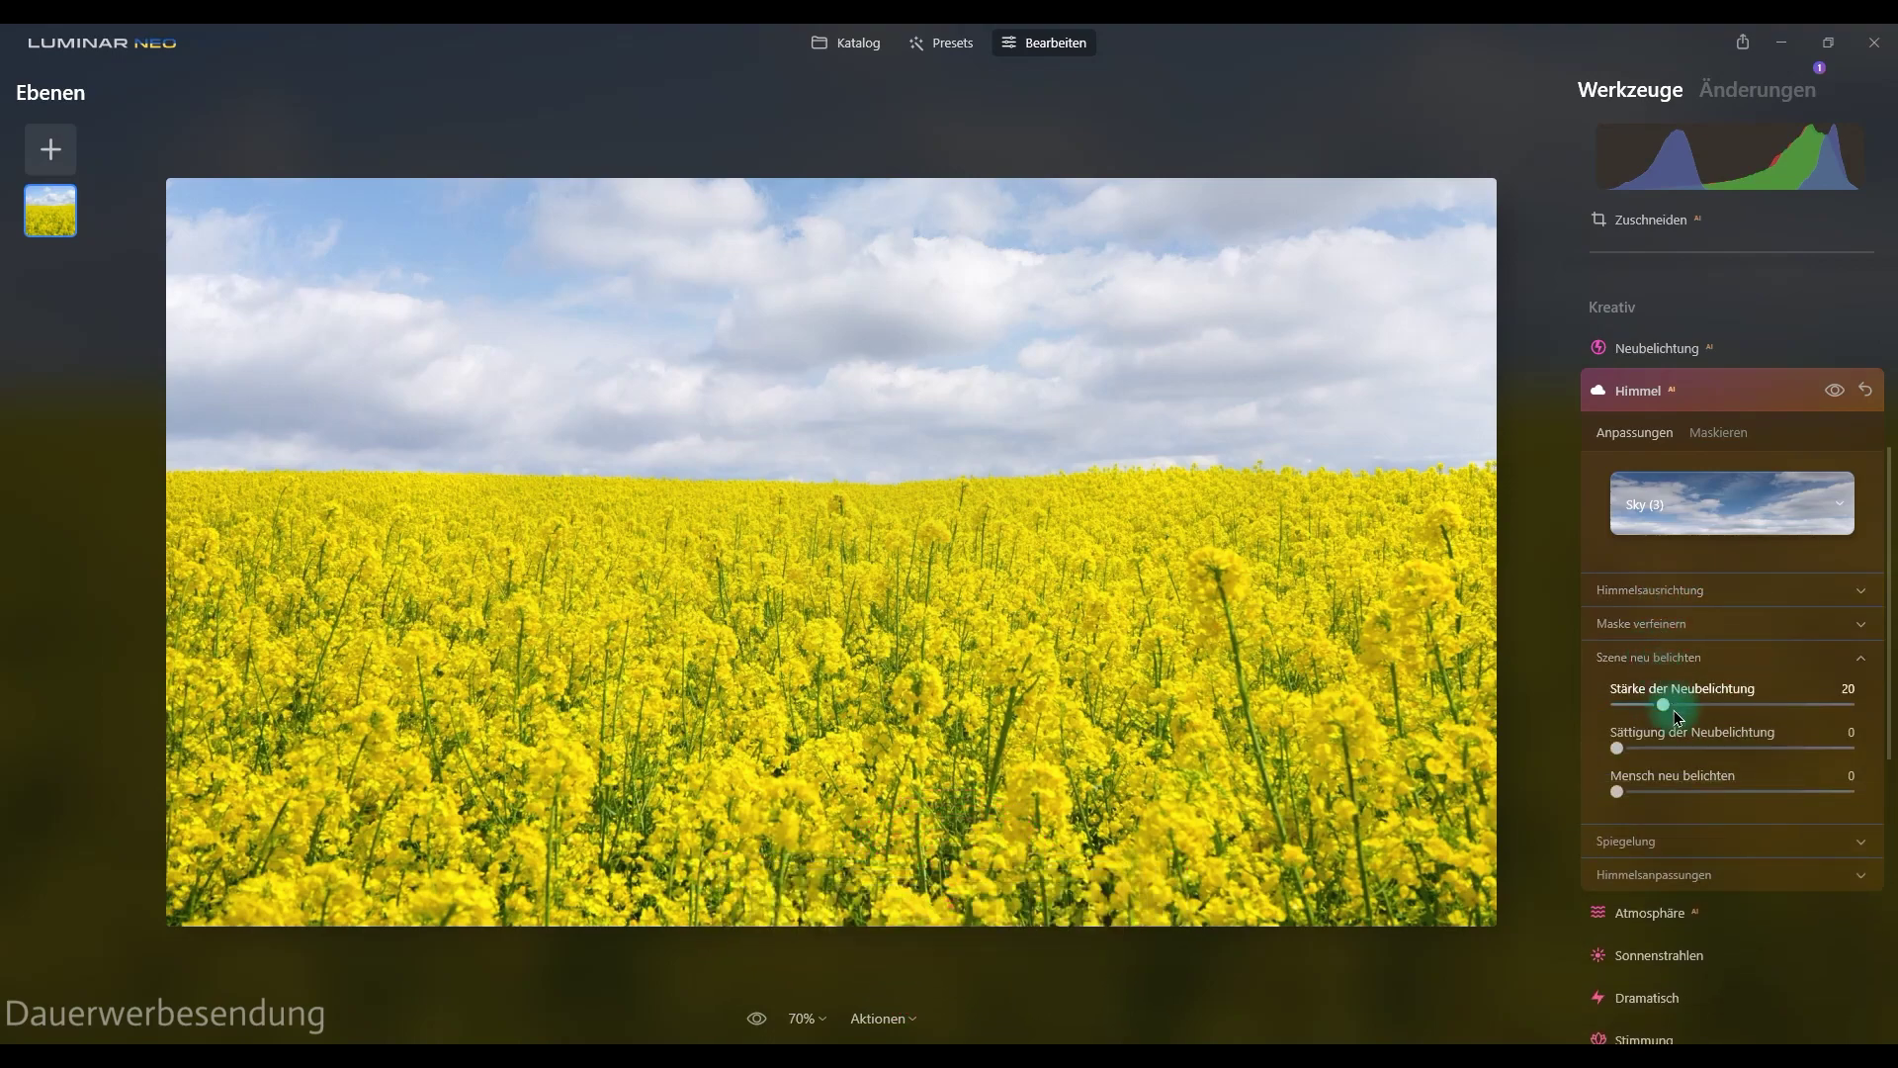
{"action": "mouse_move", "coordinate": [1665, 705]}
{"action": "left_mouse_down"}
{"action": "mouse_move", "coordinate": [1768, 709]}
{"action": "mouse_move", "coordinate": [1746, 711]}
{"action": "left_mouse_up"}
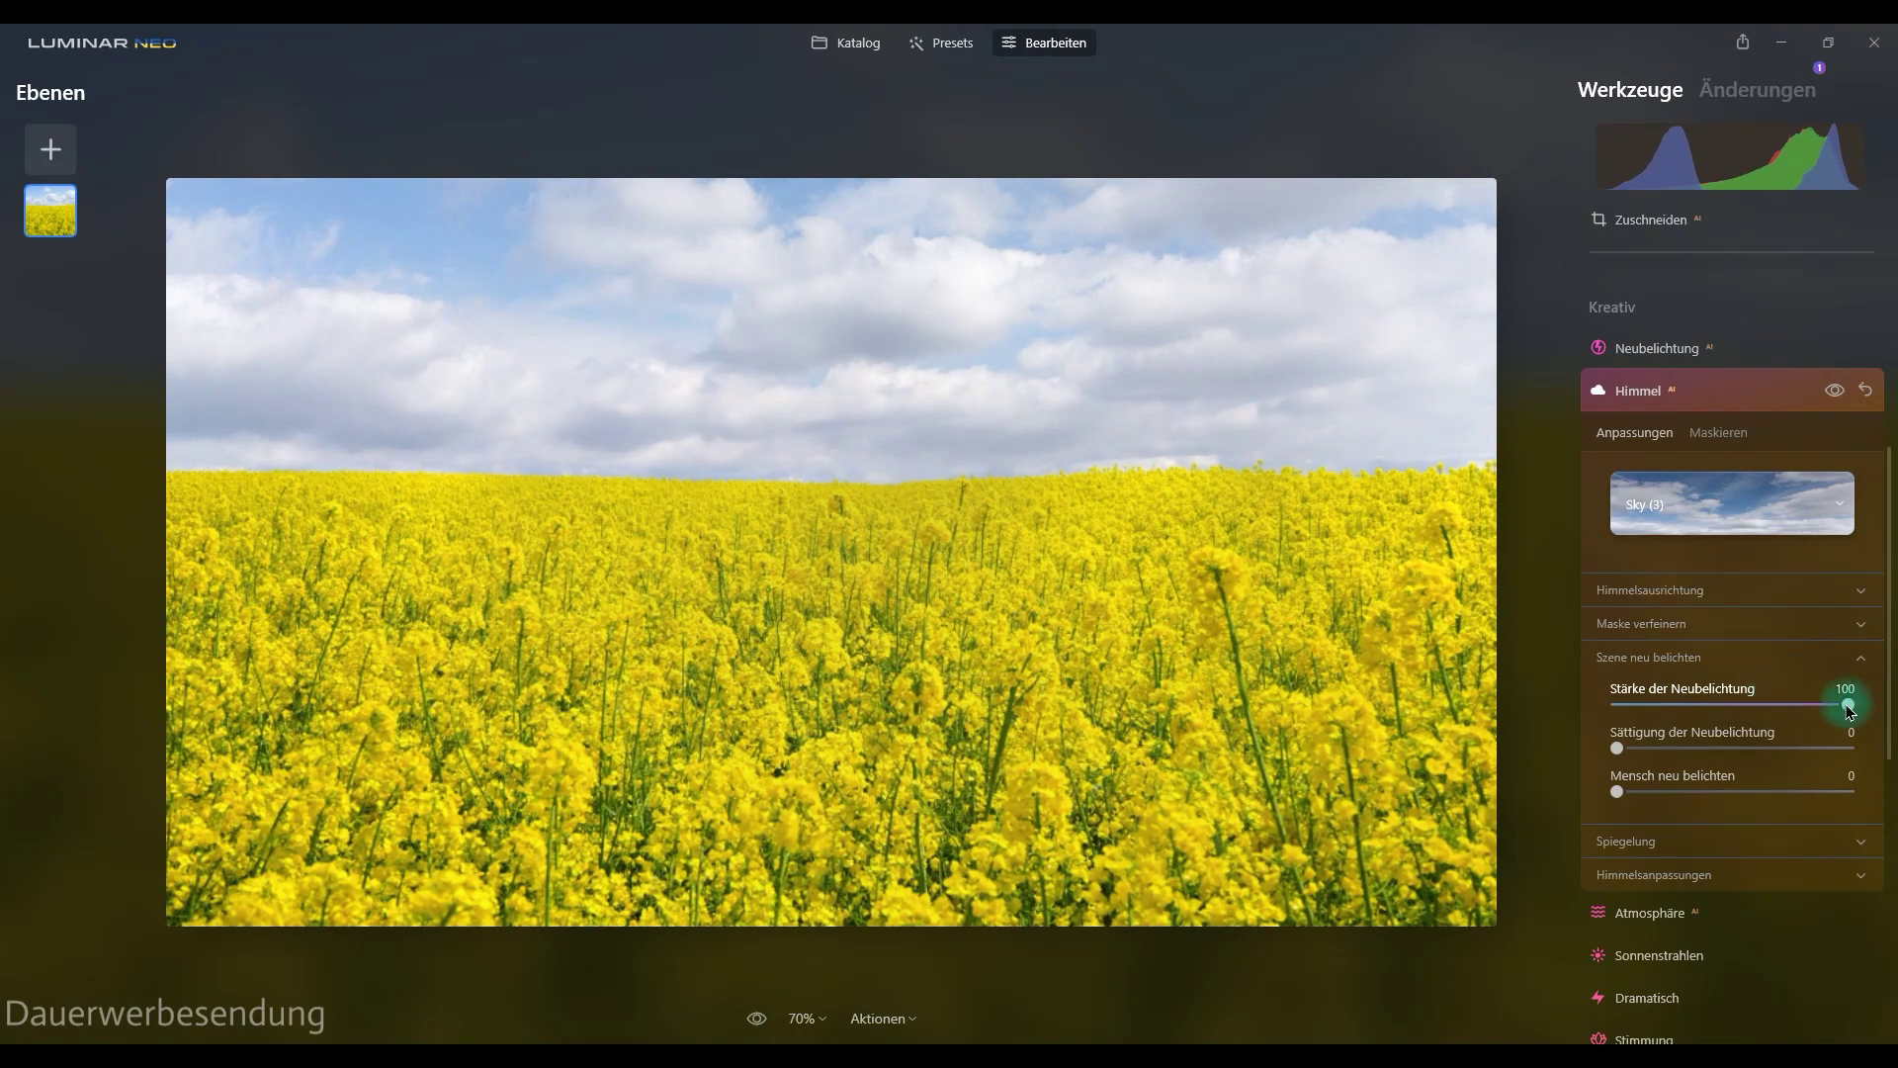
{"action": "mouse_move", "coordinate": [1584, 709]}
{"action": "left_mouse_down"}
{"action": "mouse_move", "coordinate": [1852, 708]}
{"action": "mouse_move", "coordinate": [1746, 706]}
{"action": "left_mouse_up"}
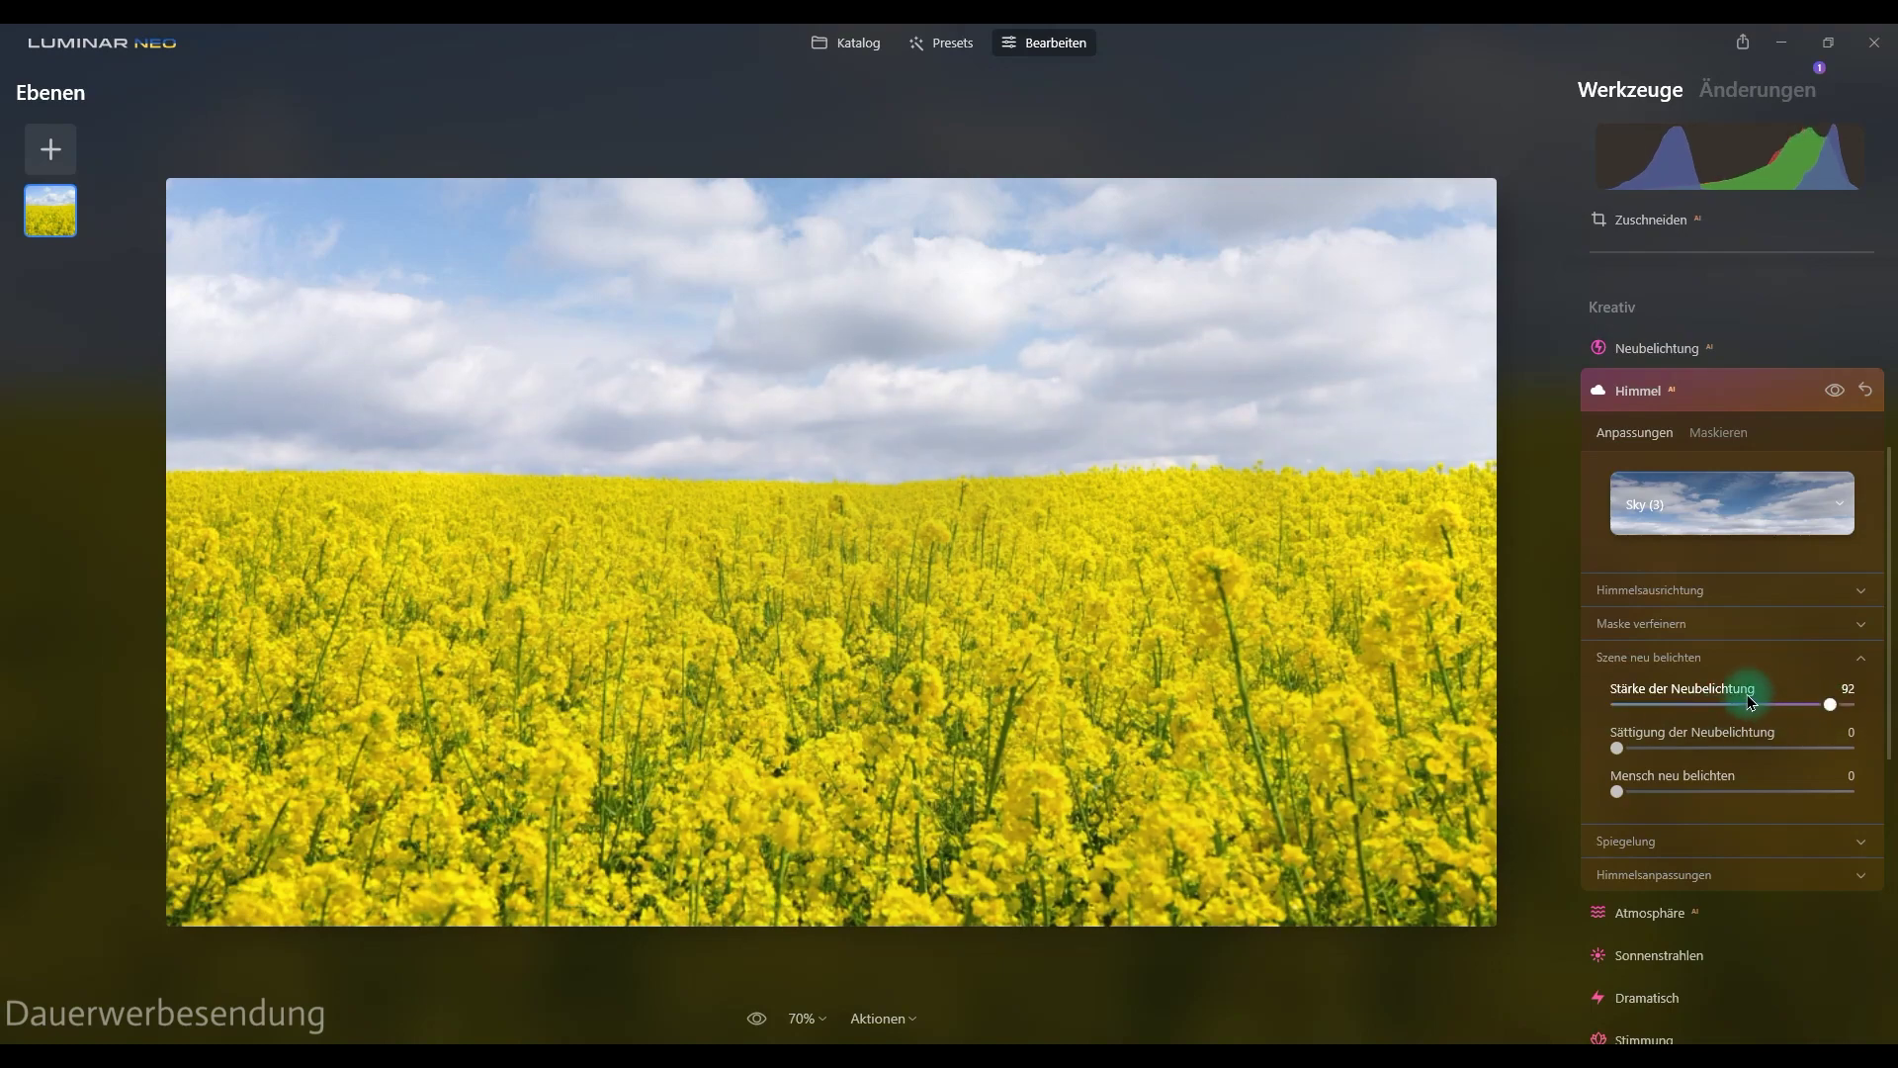
{"action": "left_click_drag", "start_coordinate": [1617, 749], "coordinate": [1683, 748]}
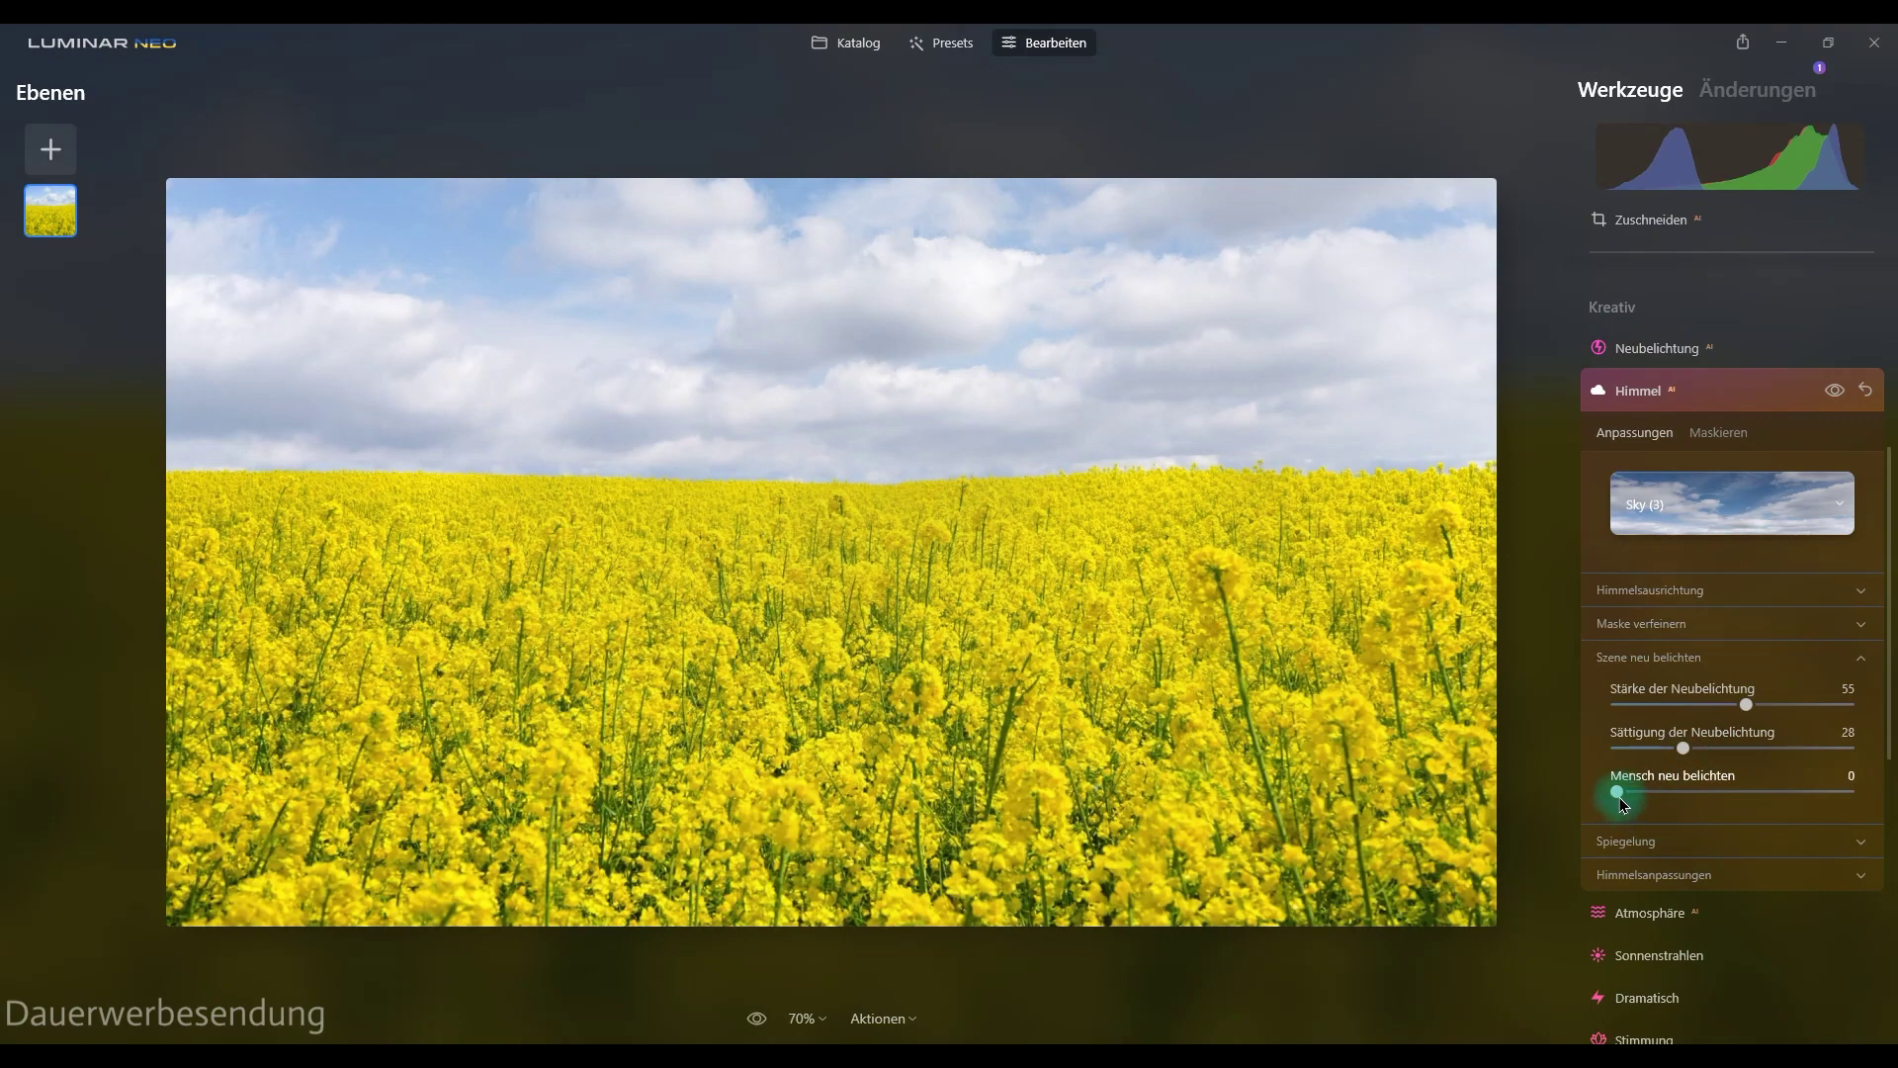
{"action": "left_click", "coordinate": [1676, 660]}
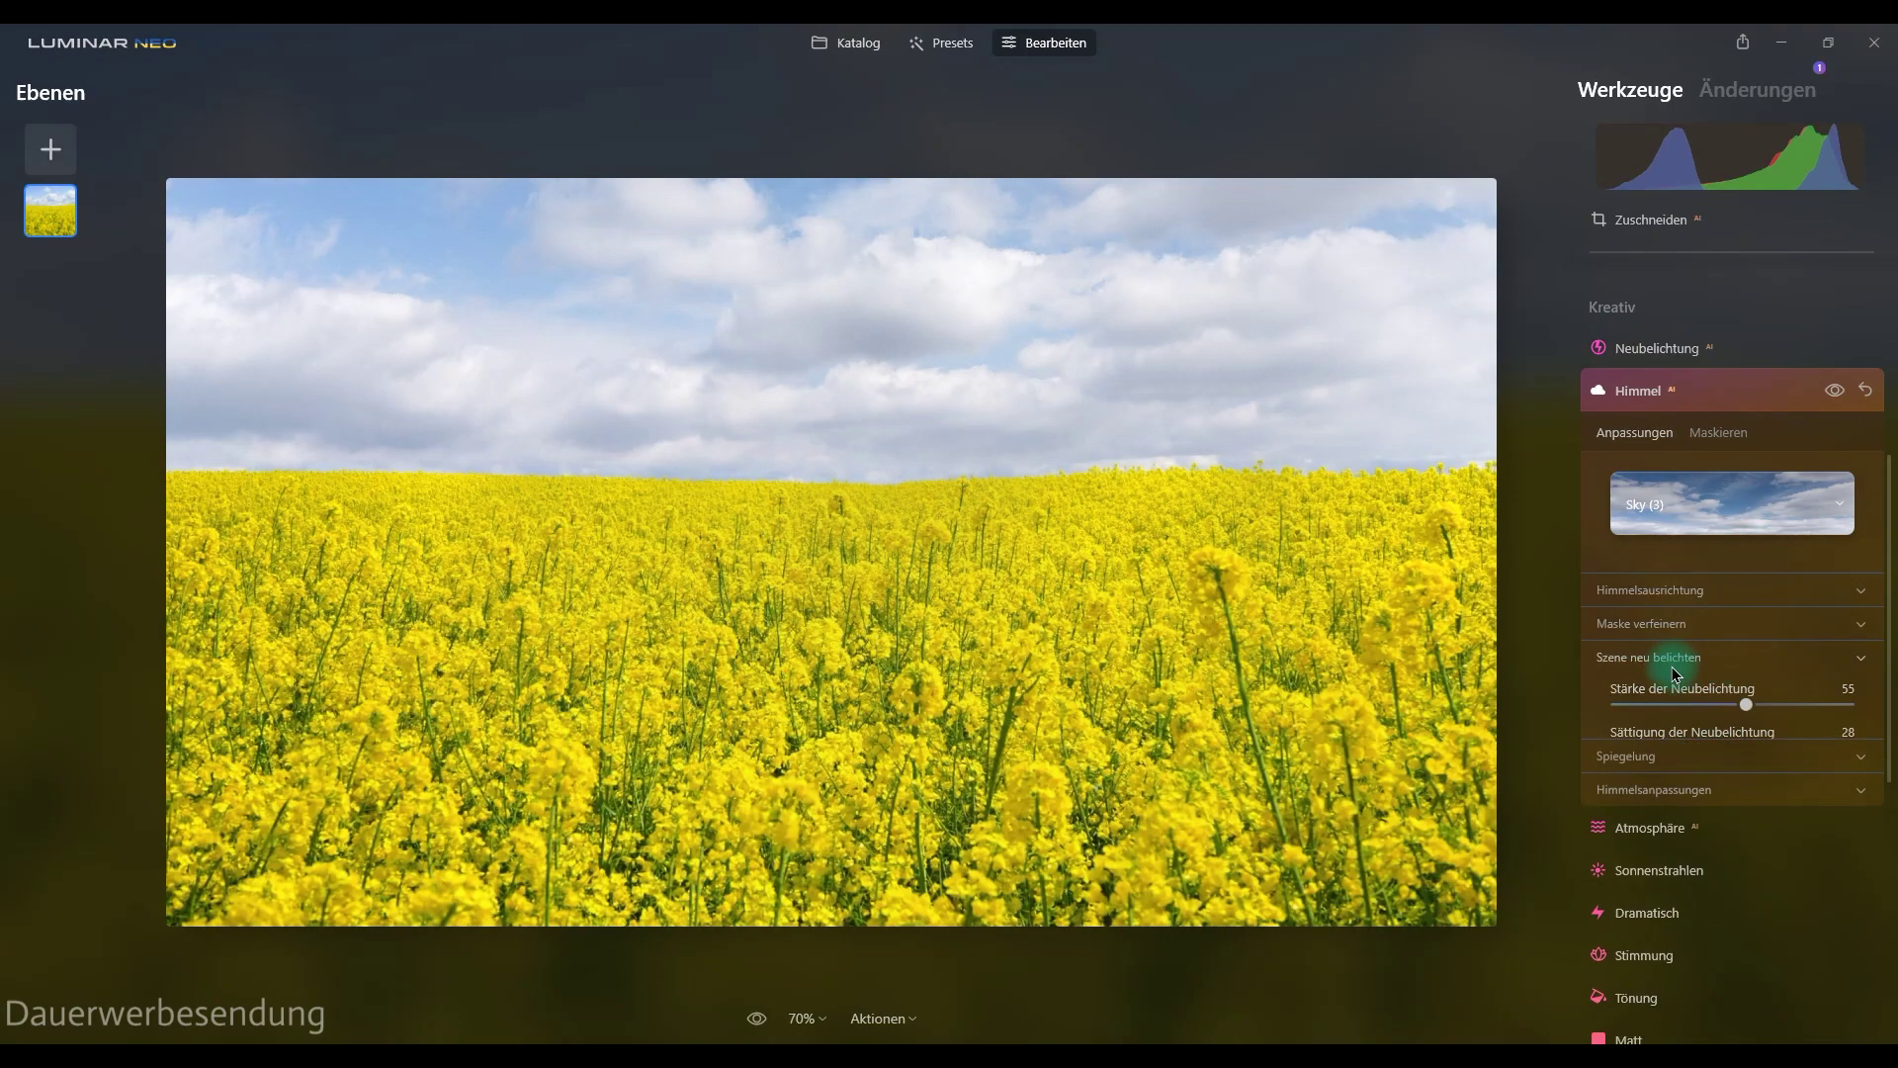
{"action": "left_click", "coordinate": [1837, 395]}
{"action": "left_click", "coordinate": [1838, 394]}
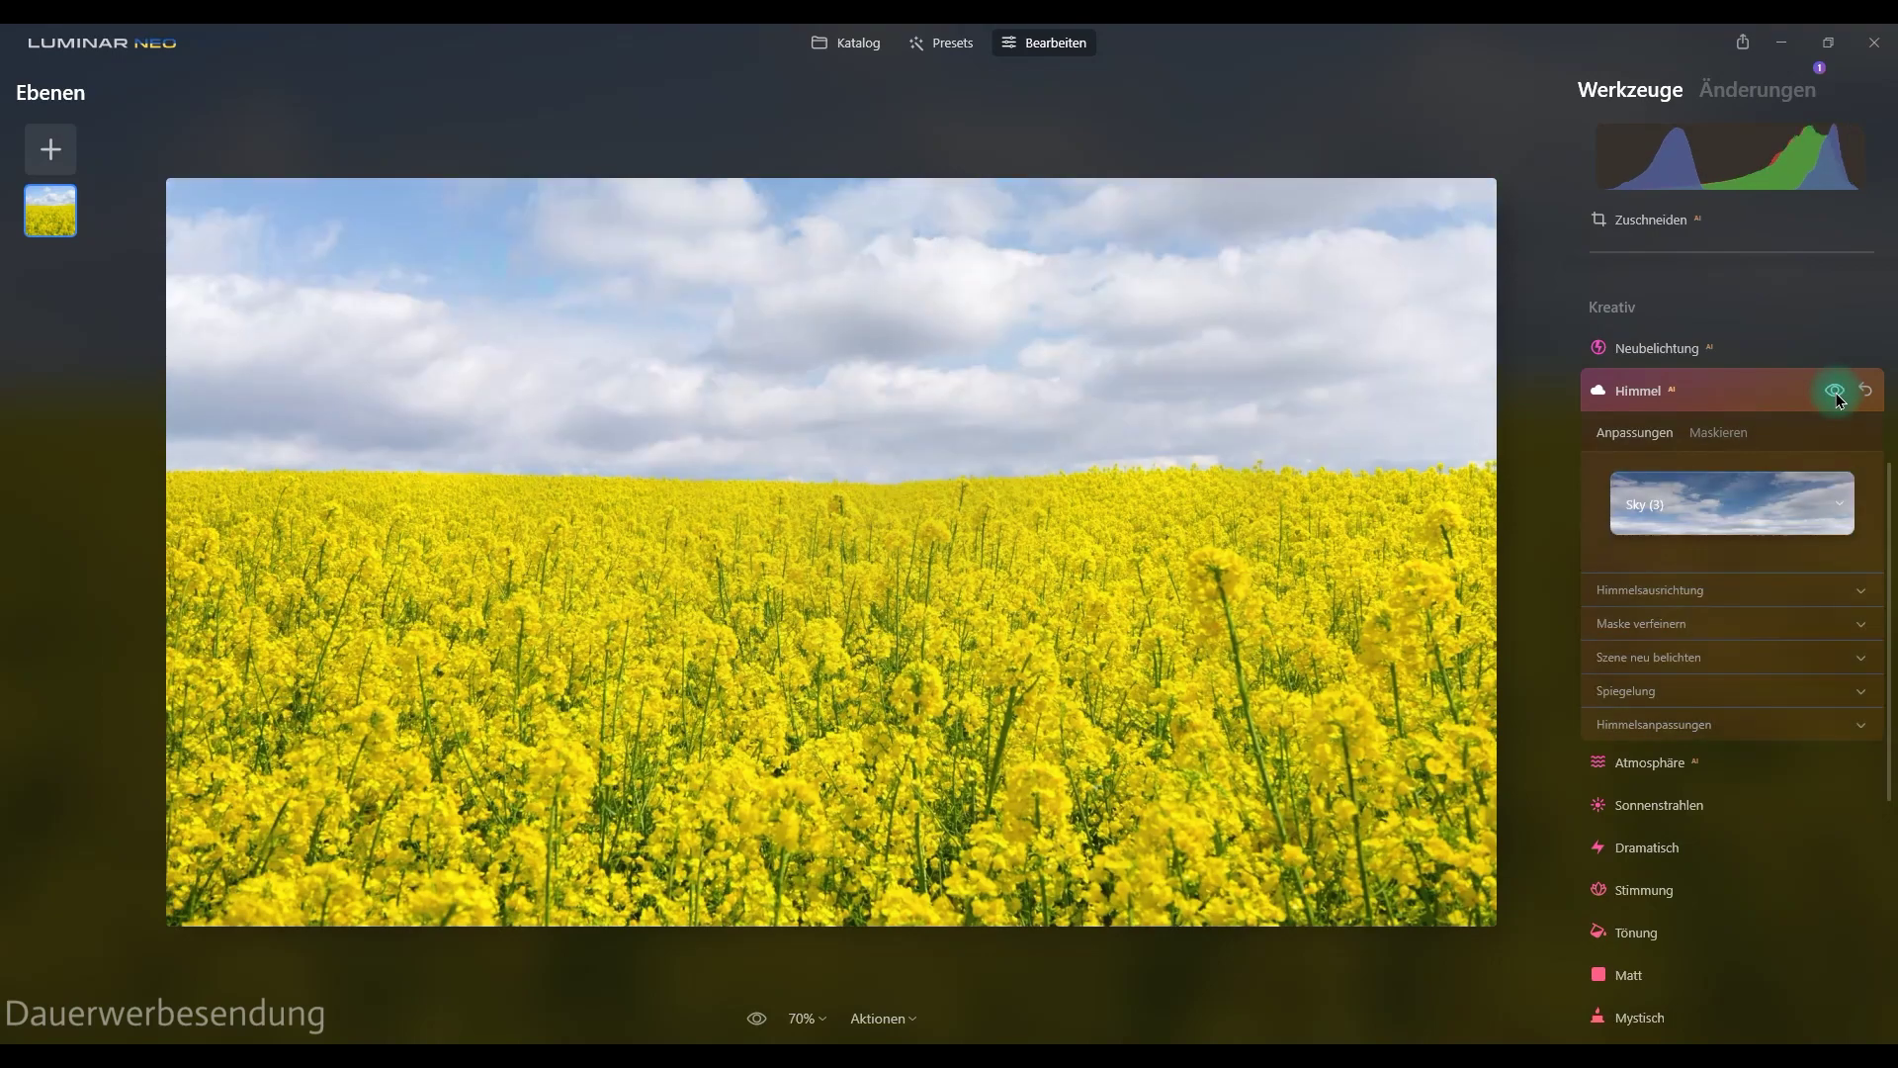
{"action": "left_click", "coordinate": [1837, 393]}
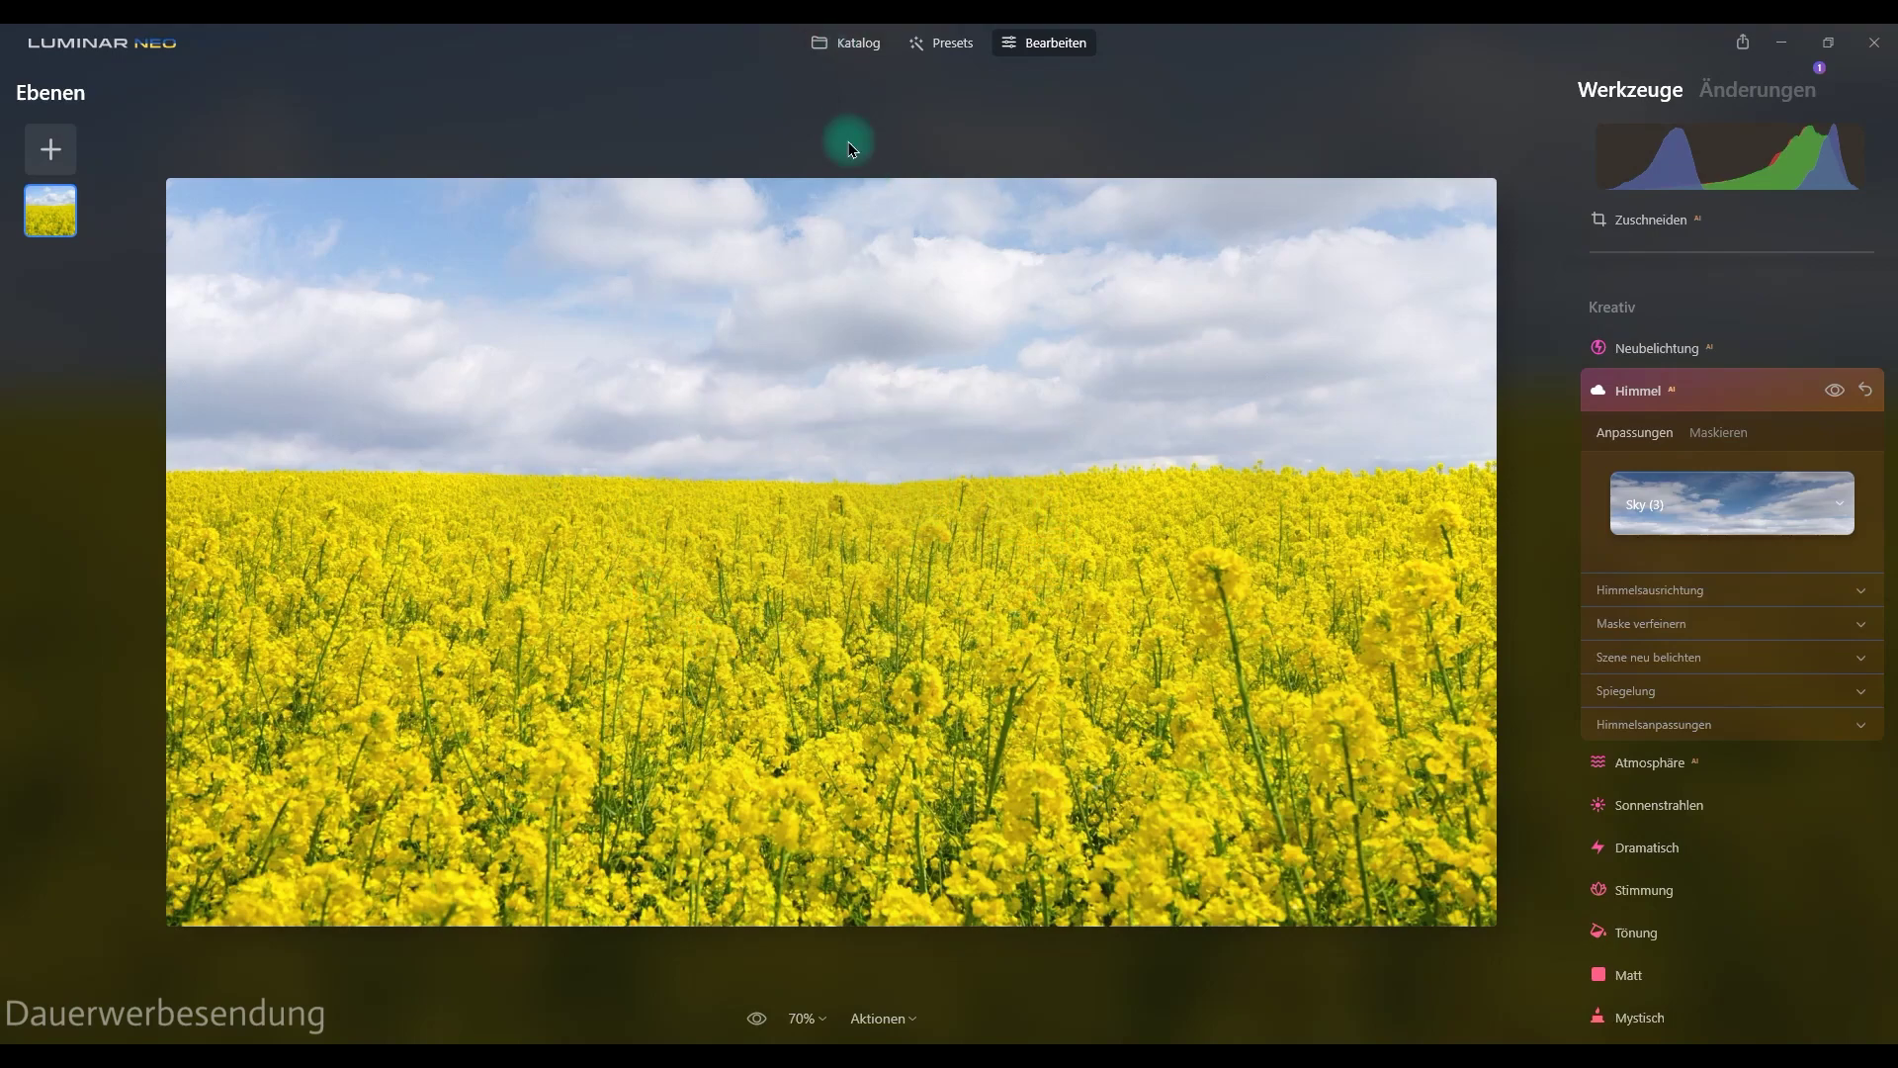
Go back to Katalog and open the crop-field photo via Bearbeiten, reselecting it after a detour
{"action": "left_click", "coordinate": [858, 49]}
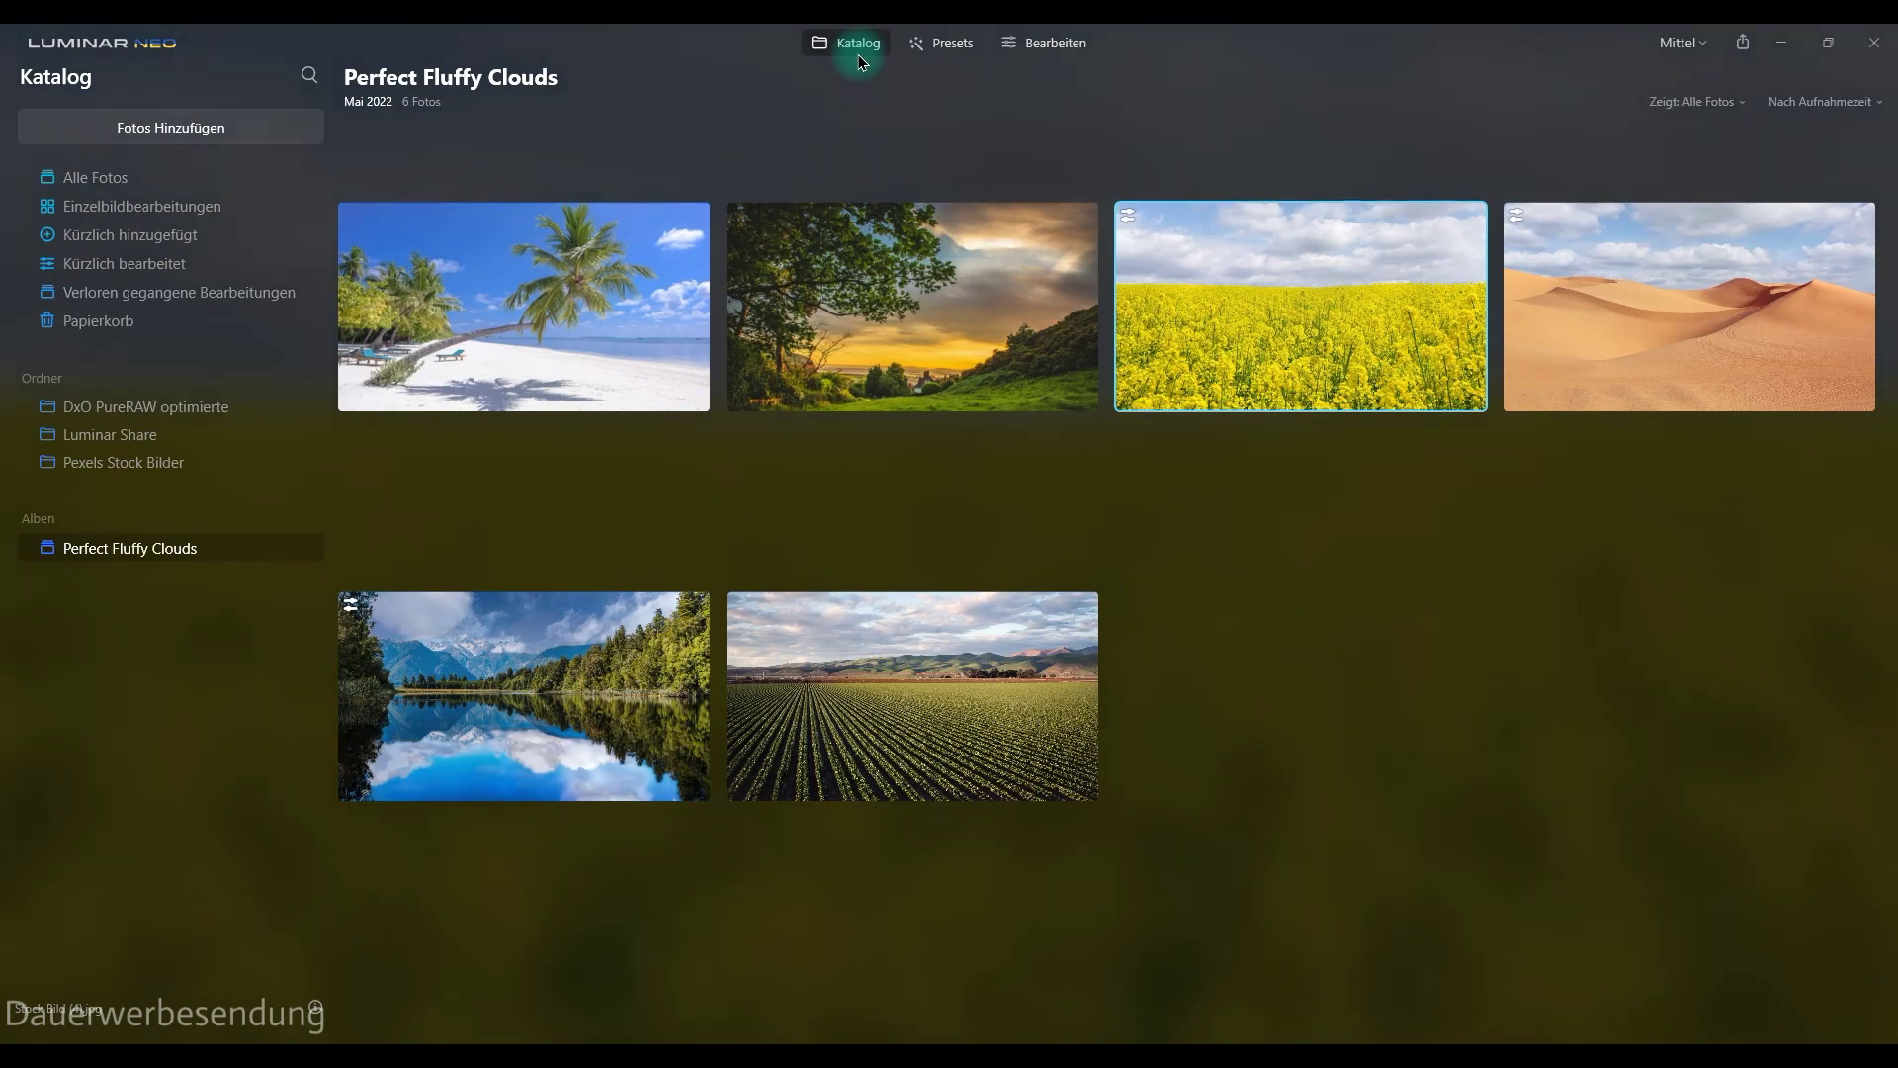
{"action": "left_click", "coordinate": [888, 674]}
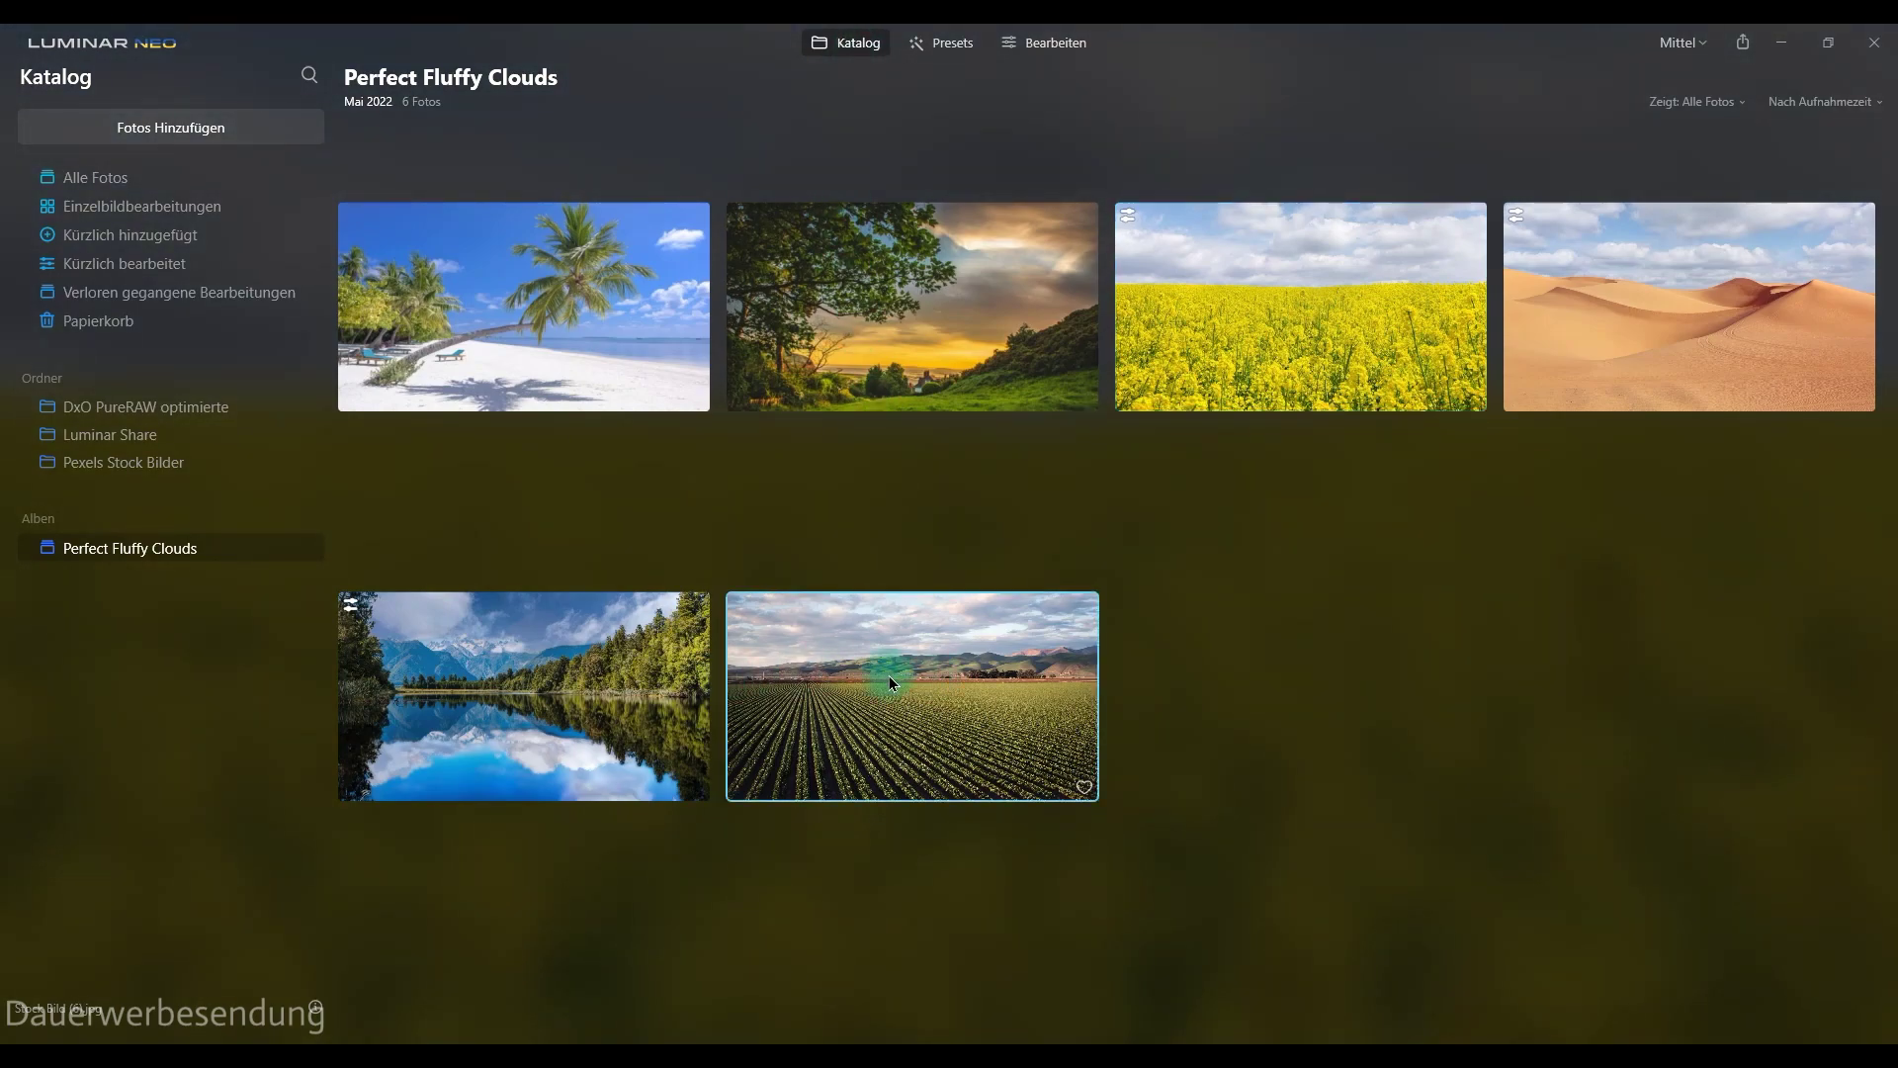
{"action": "left_click", "coordinate": [1064, 40]}
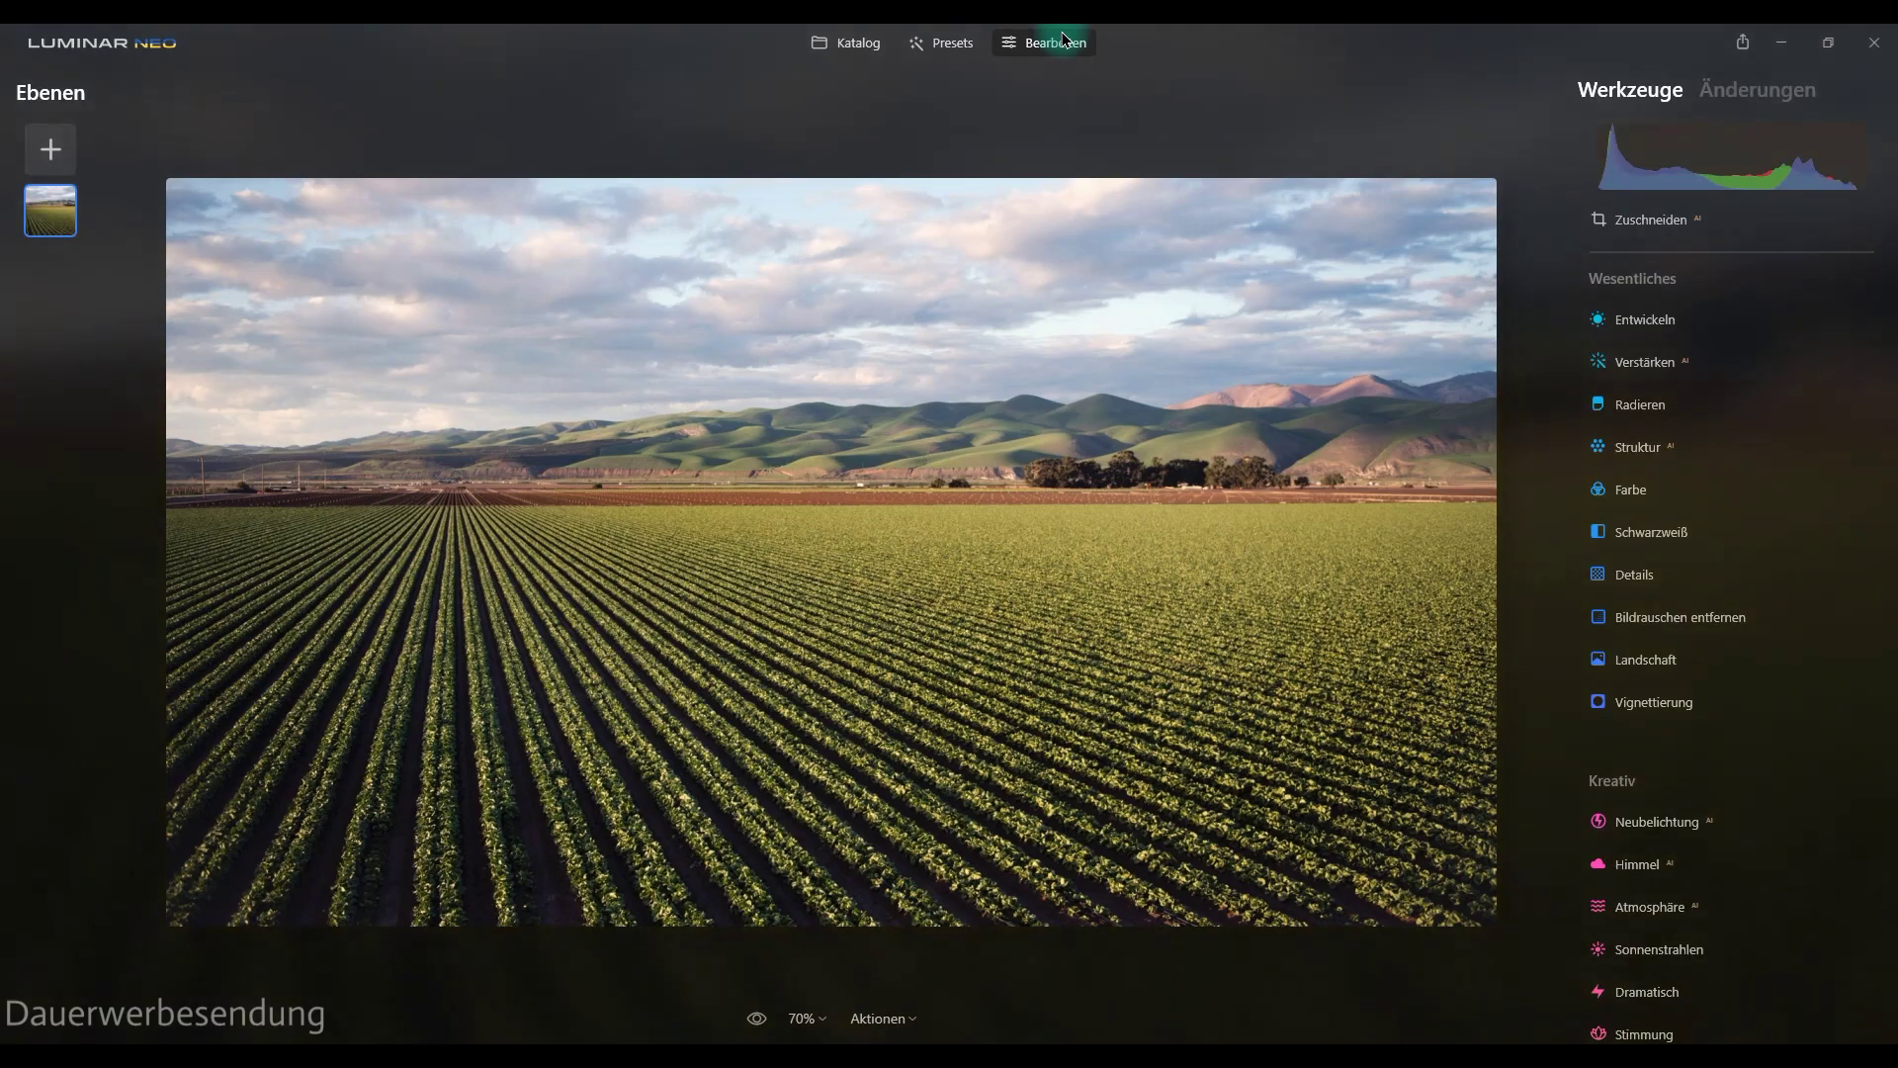
{"action": "left_click", "coordinate": [852, 51]}
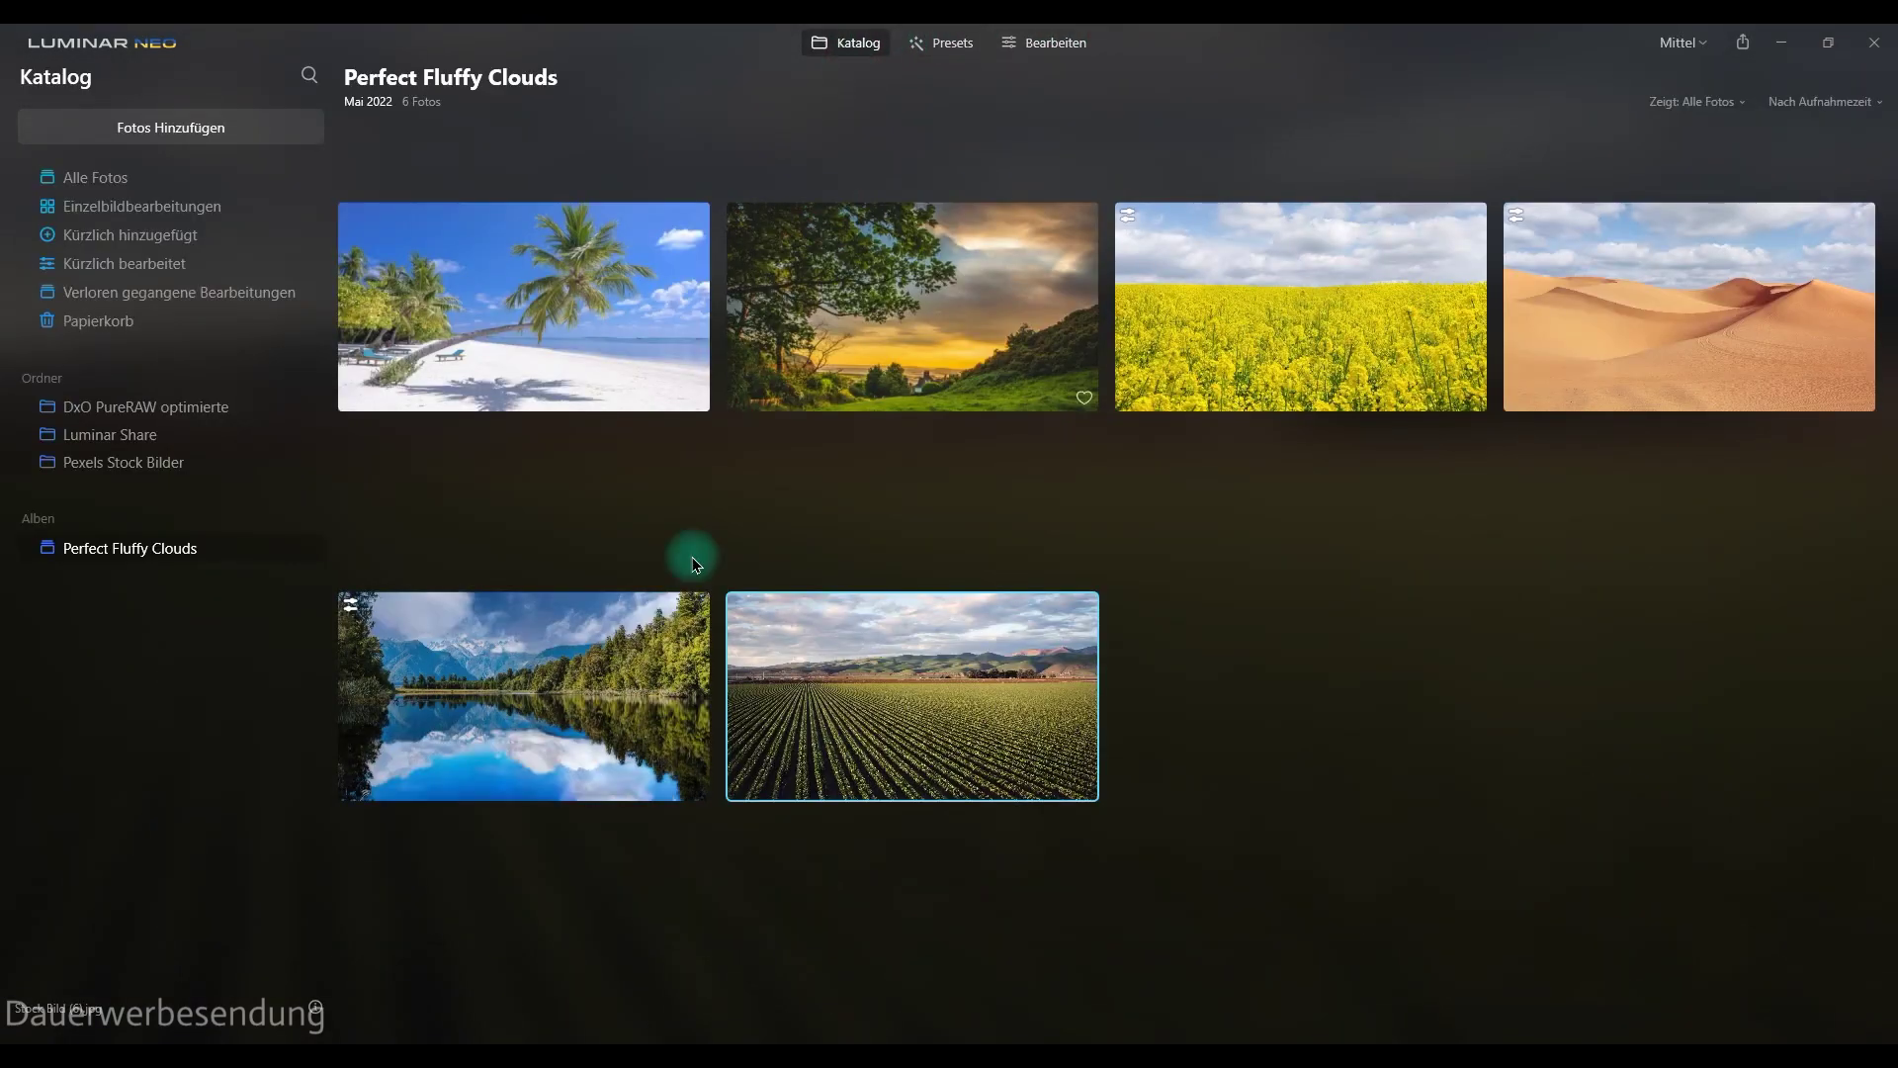
{"action": "left_click", "coordinate": [570, 610]}
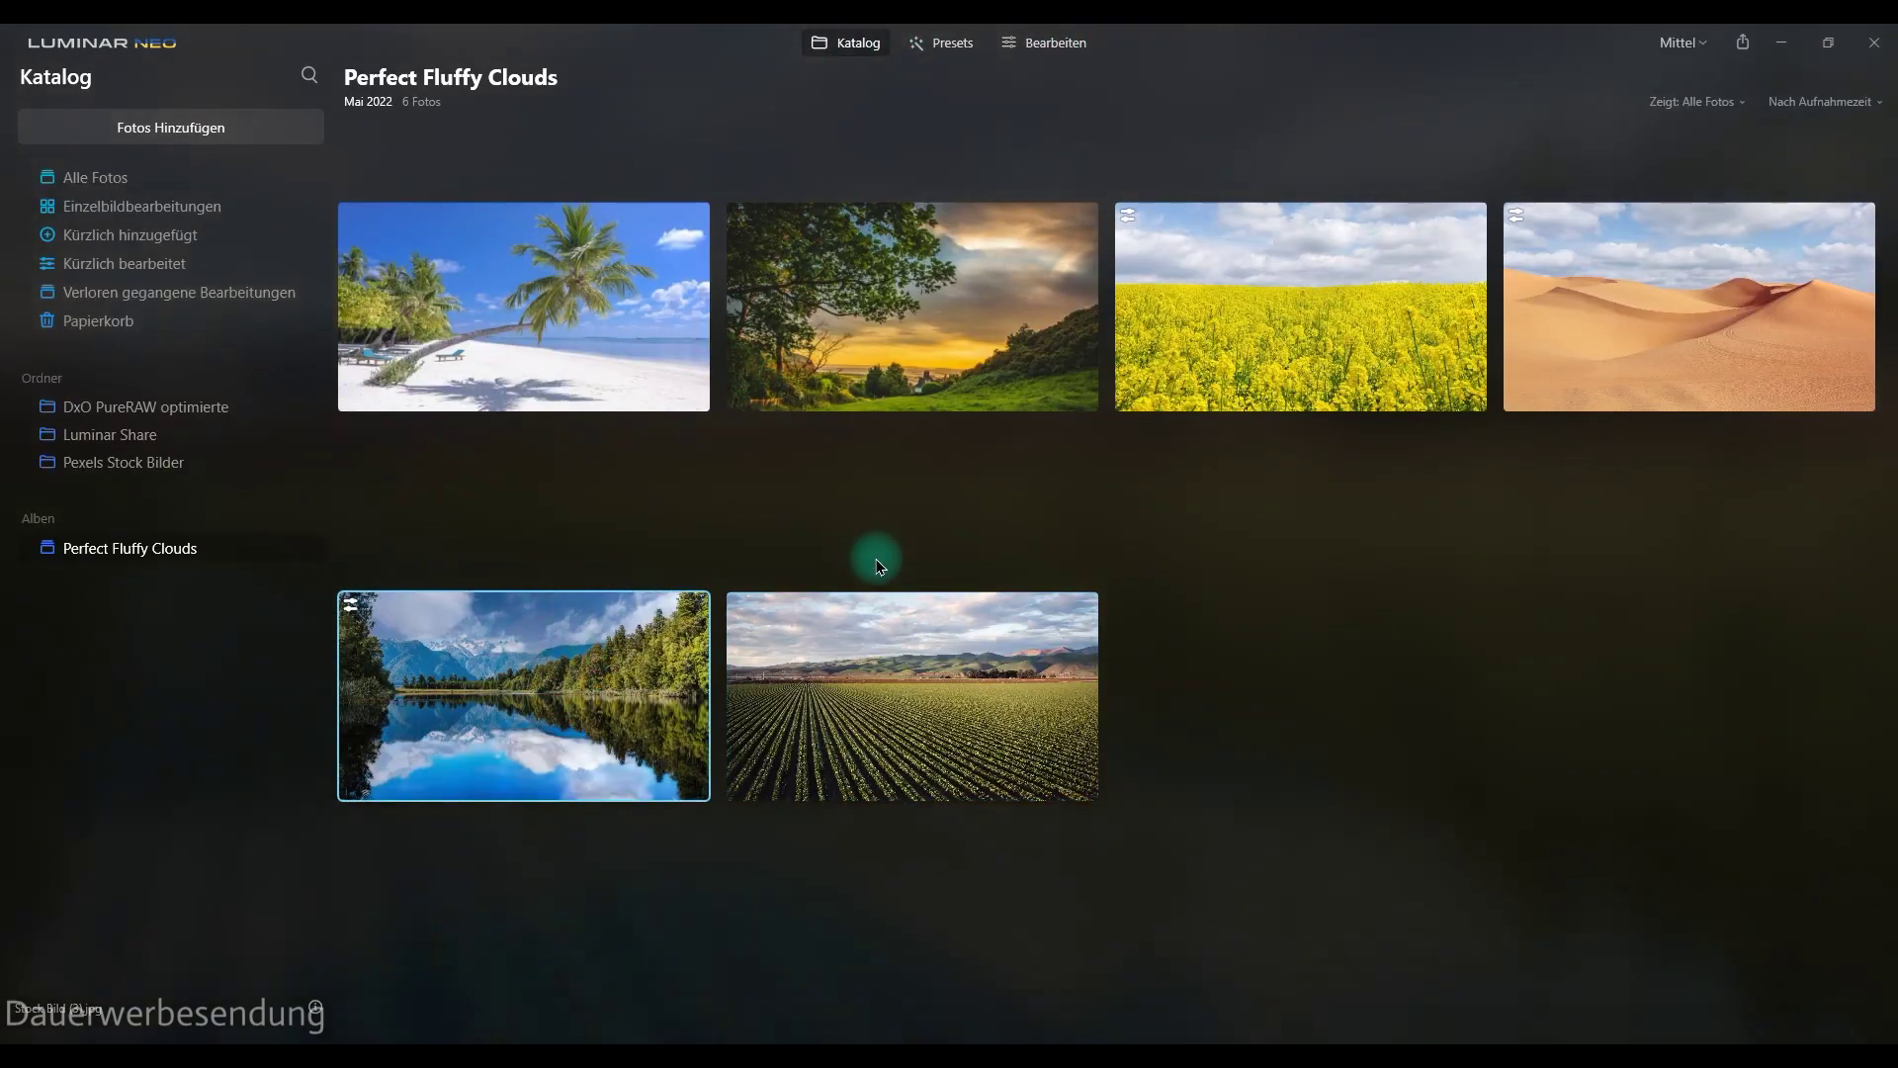
{"action": "left_click", "coordinate": [924, 608]}
{"action": "left_click", "coordinate": [1043, 47]}
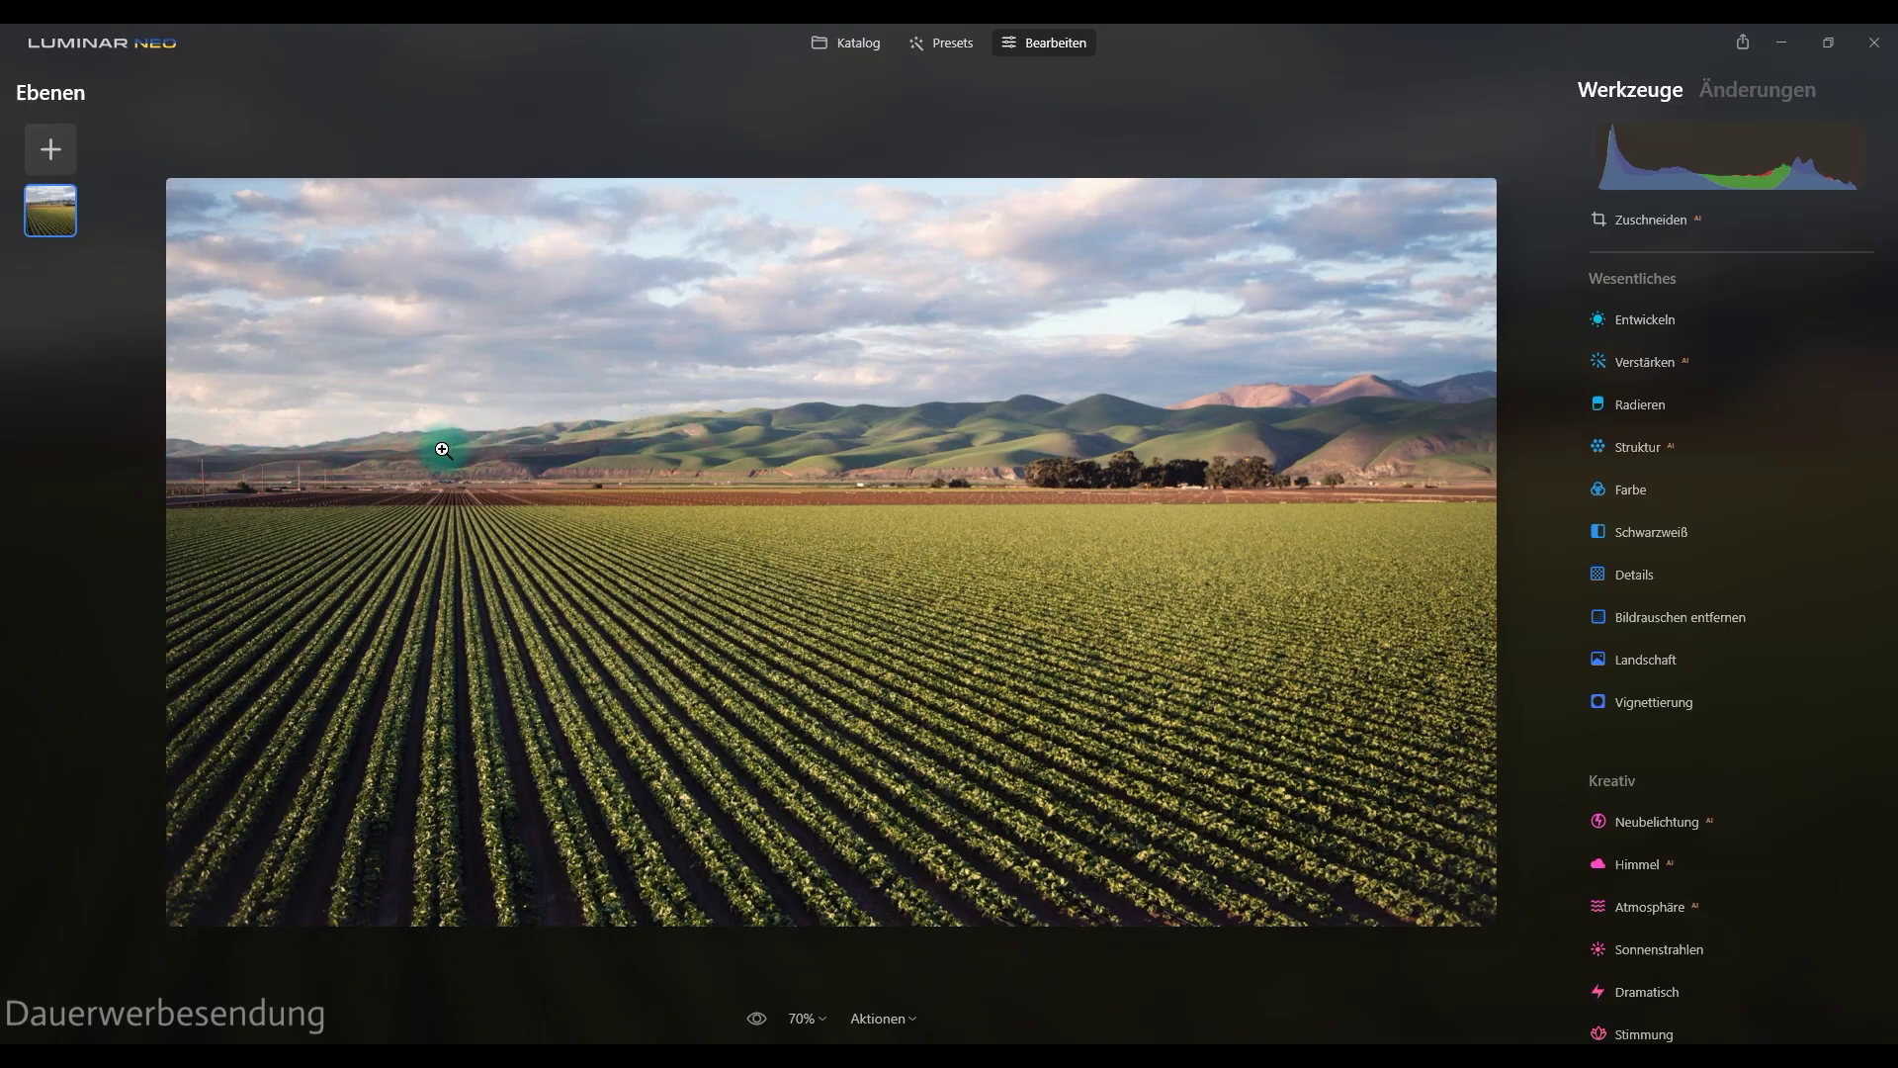
Replace the crop-field photo's pinkish sky with Sky (19) from Himmel's Himmelsauswahl
{"action": "scroll", "coordinate": [1657, 722], "scroll_direction": "down", "scroll_amount": 1}
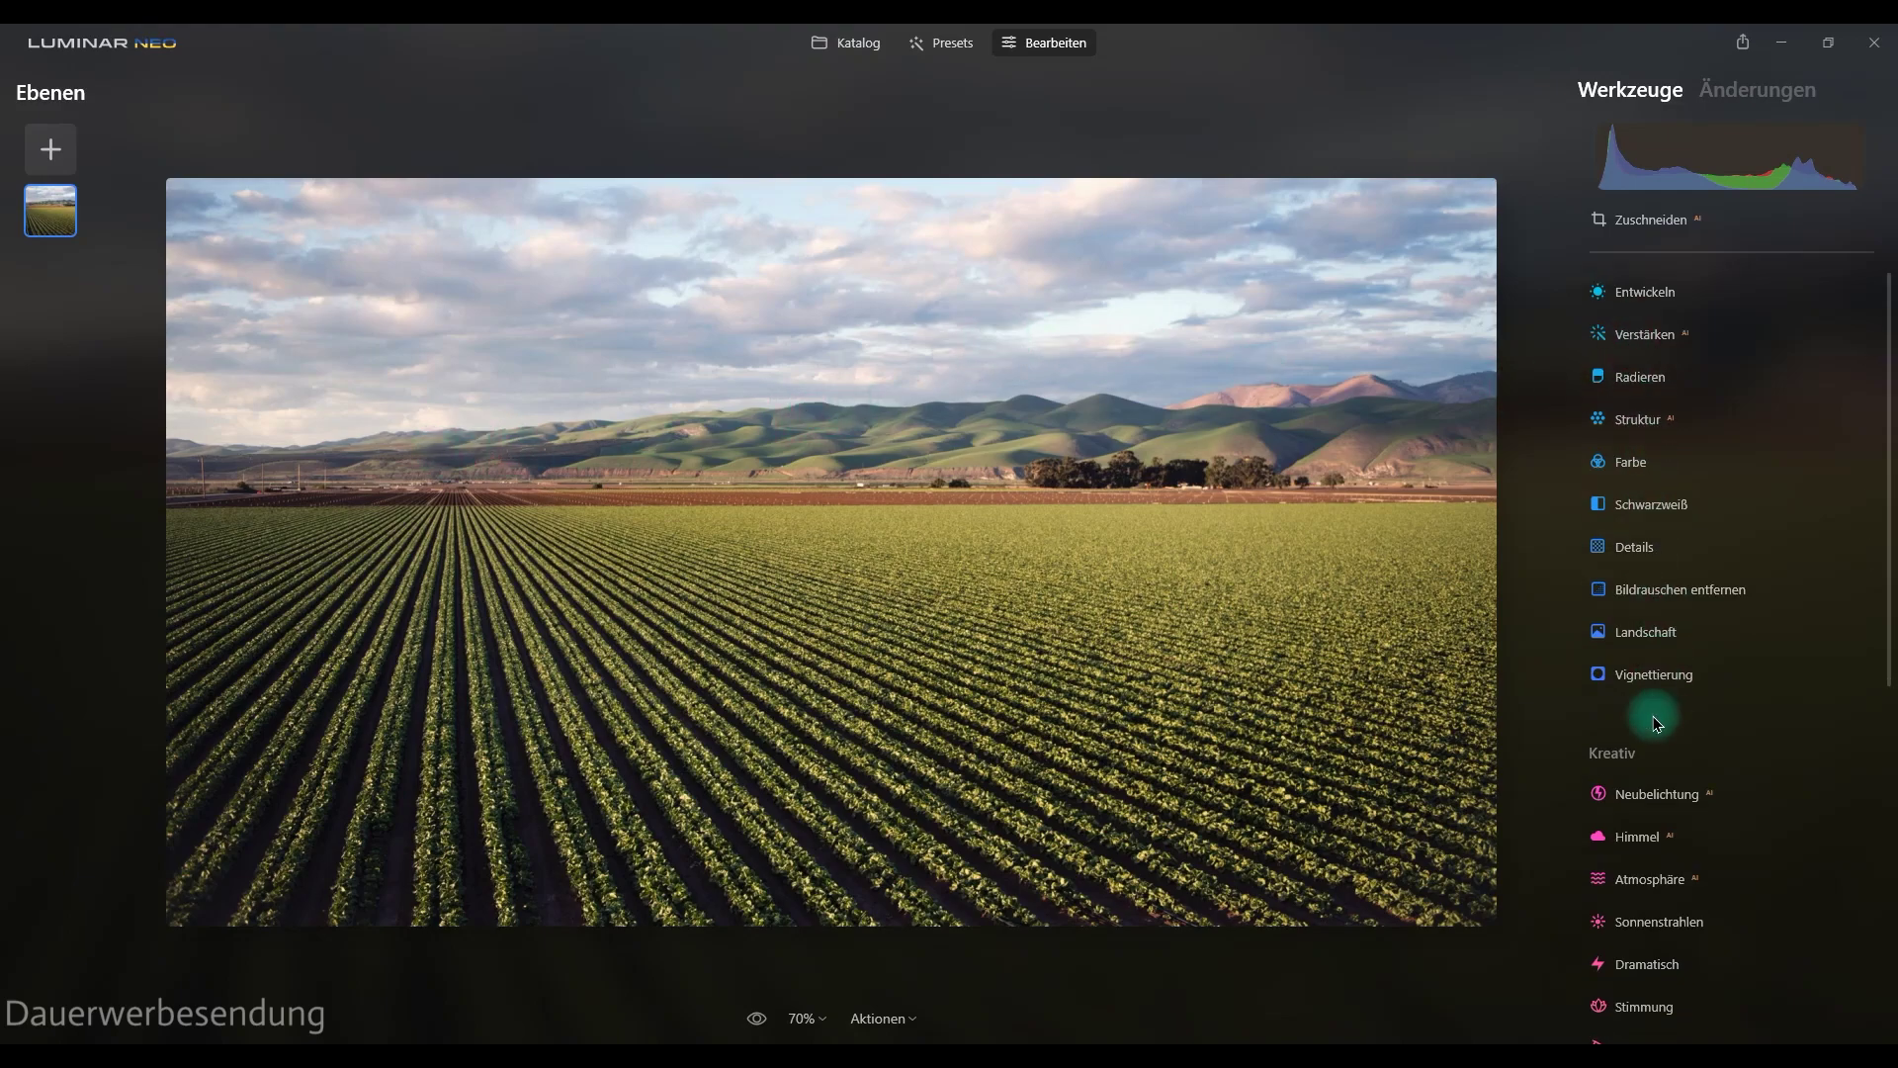
{"action": "scroll", "coordinate": [1657, 724], "scroll_direction": "down", "scroll_amount": 2}
{"action": "left_click", "coordinate": [1637, 629]}
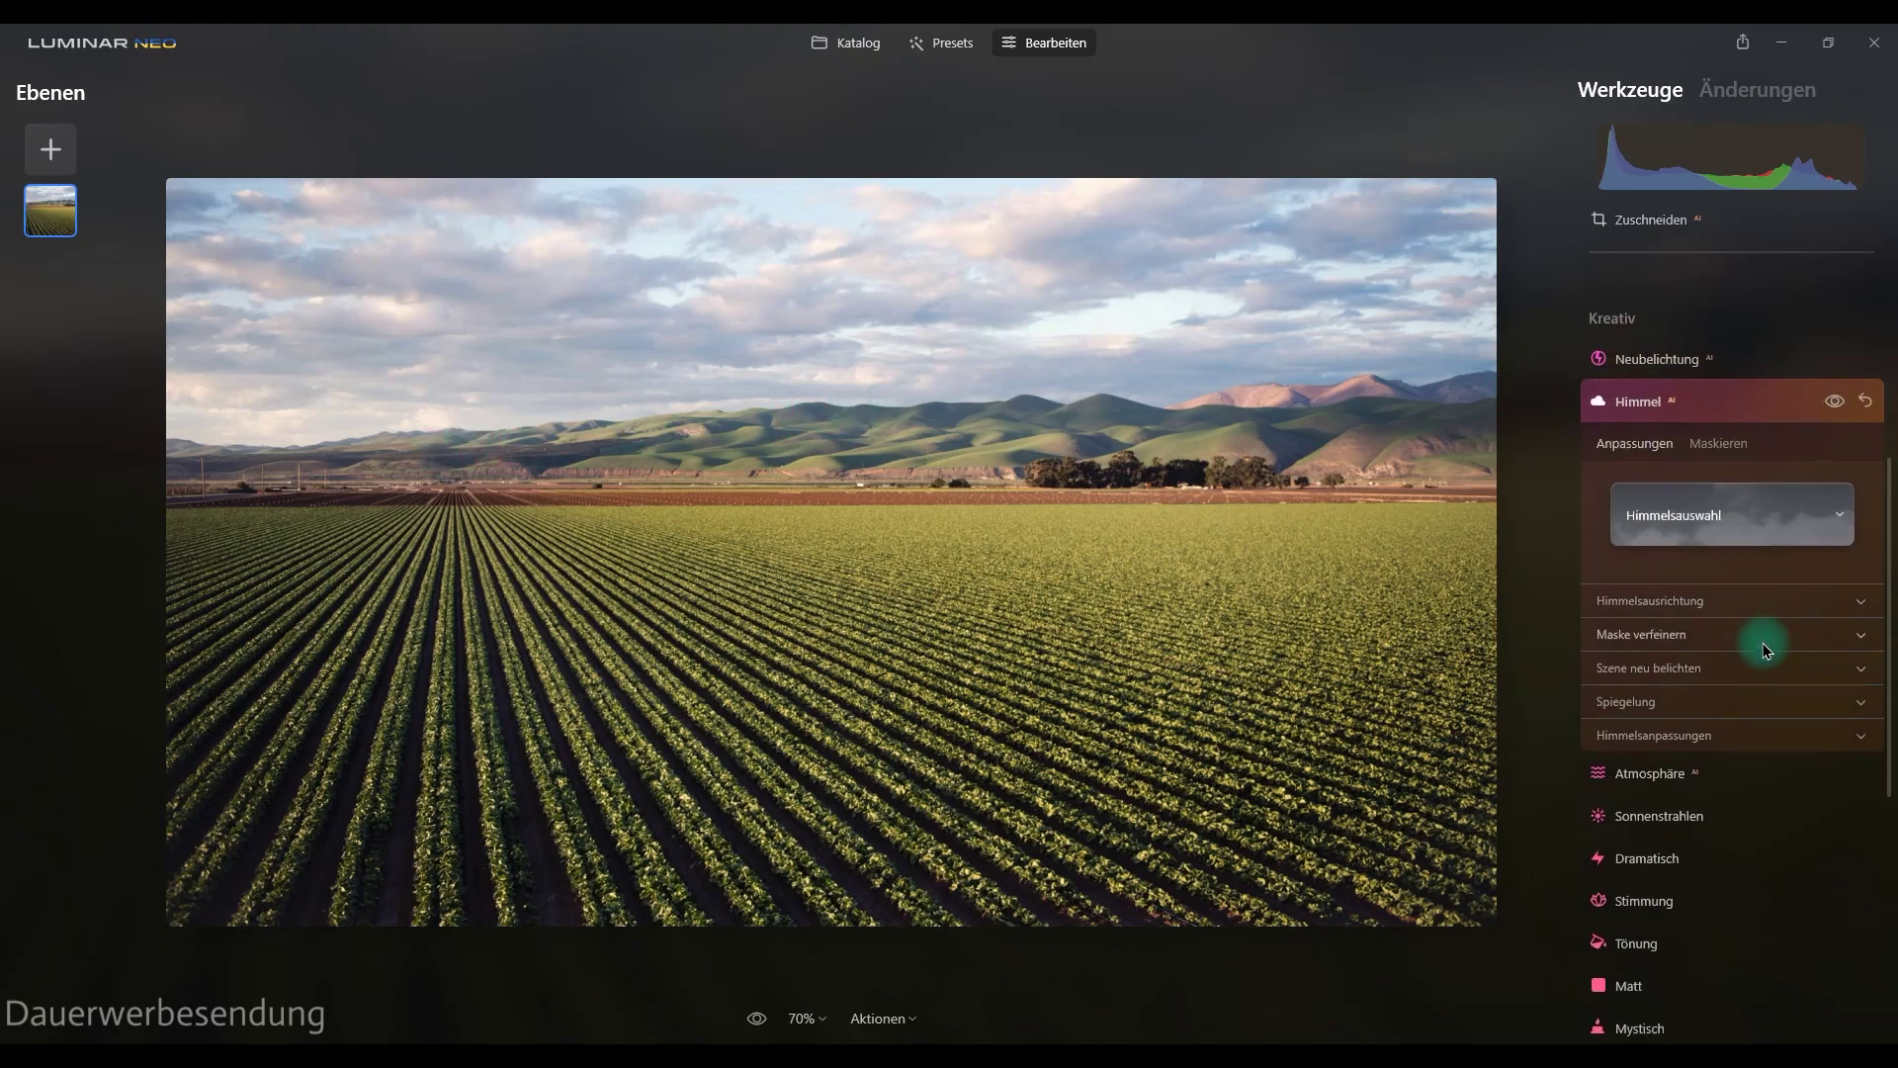
{"action": "scroll", "coordinate": [1766, 649], "scroll_direction": "down", "scroll_amount": 3}
{"action": "left_click", "coordinate": [1754, 393]}
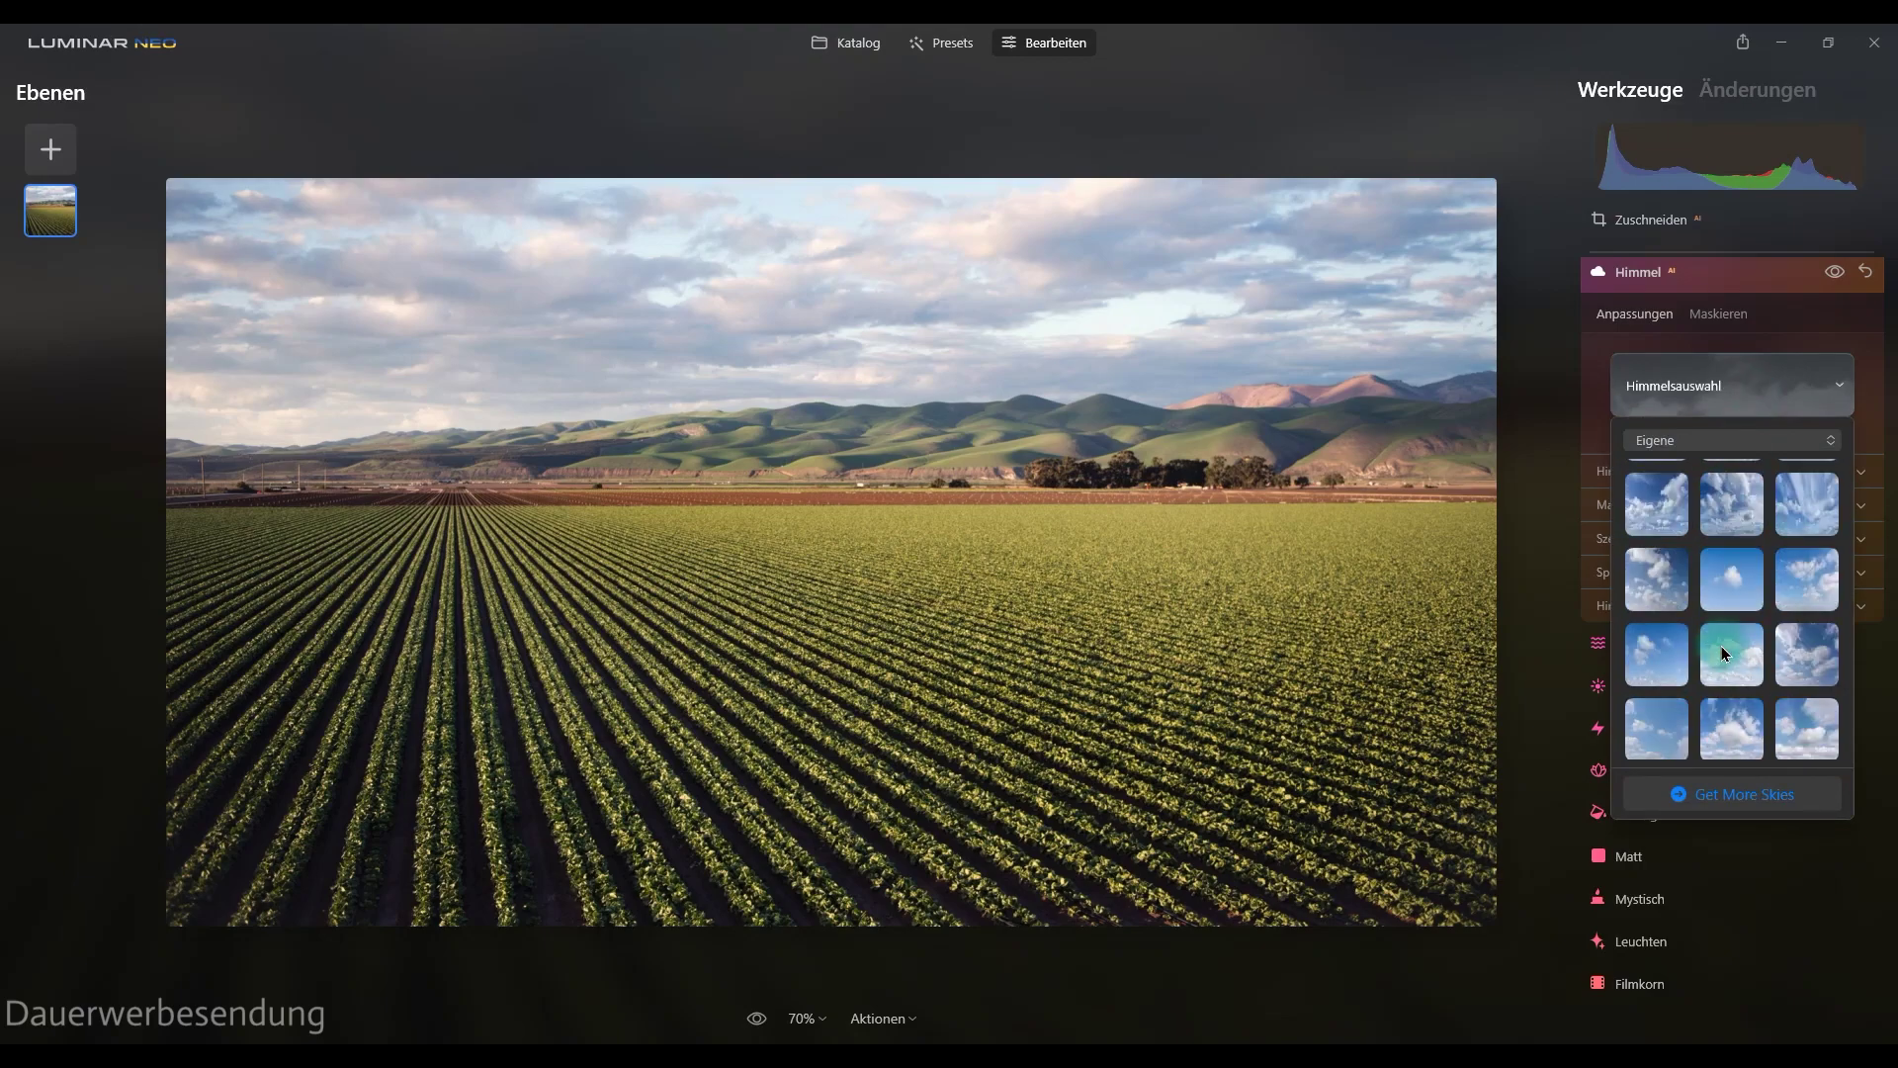
{"action": "scroll", "coordinate": [1722, 652], "scroll_direction": "down", "scroll_amount": 2}
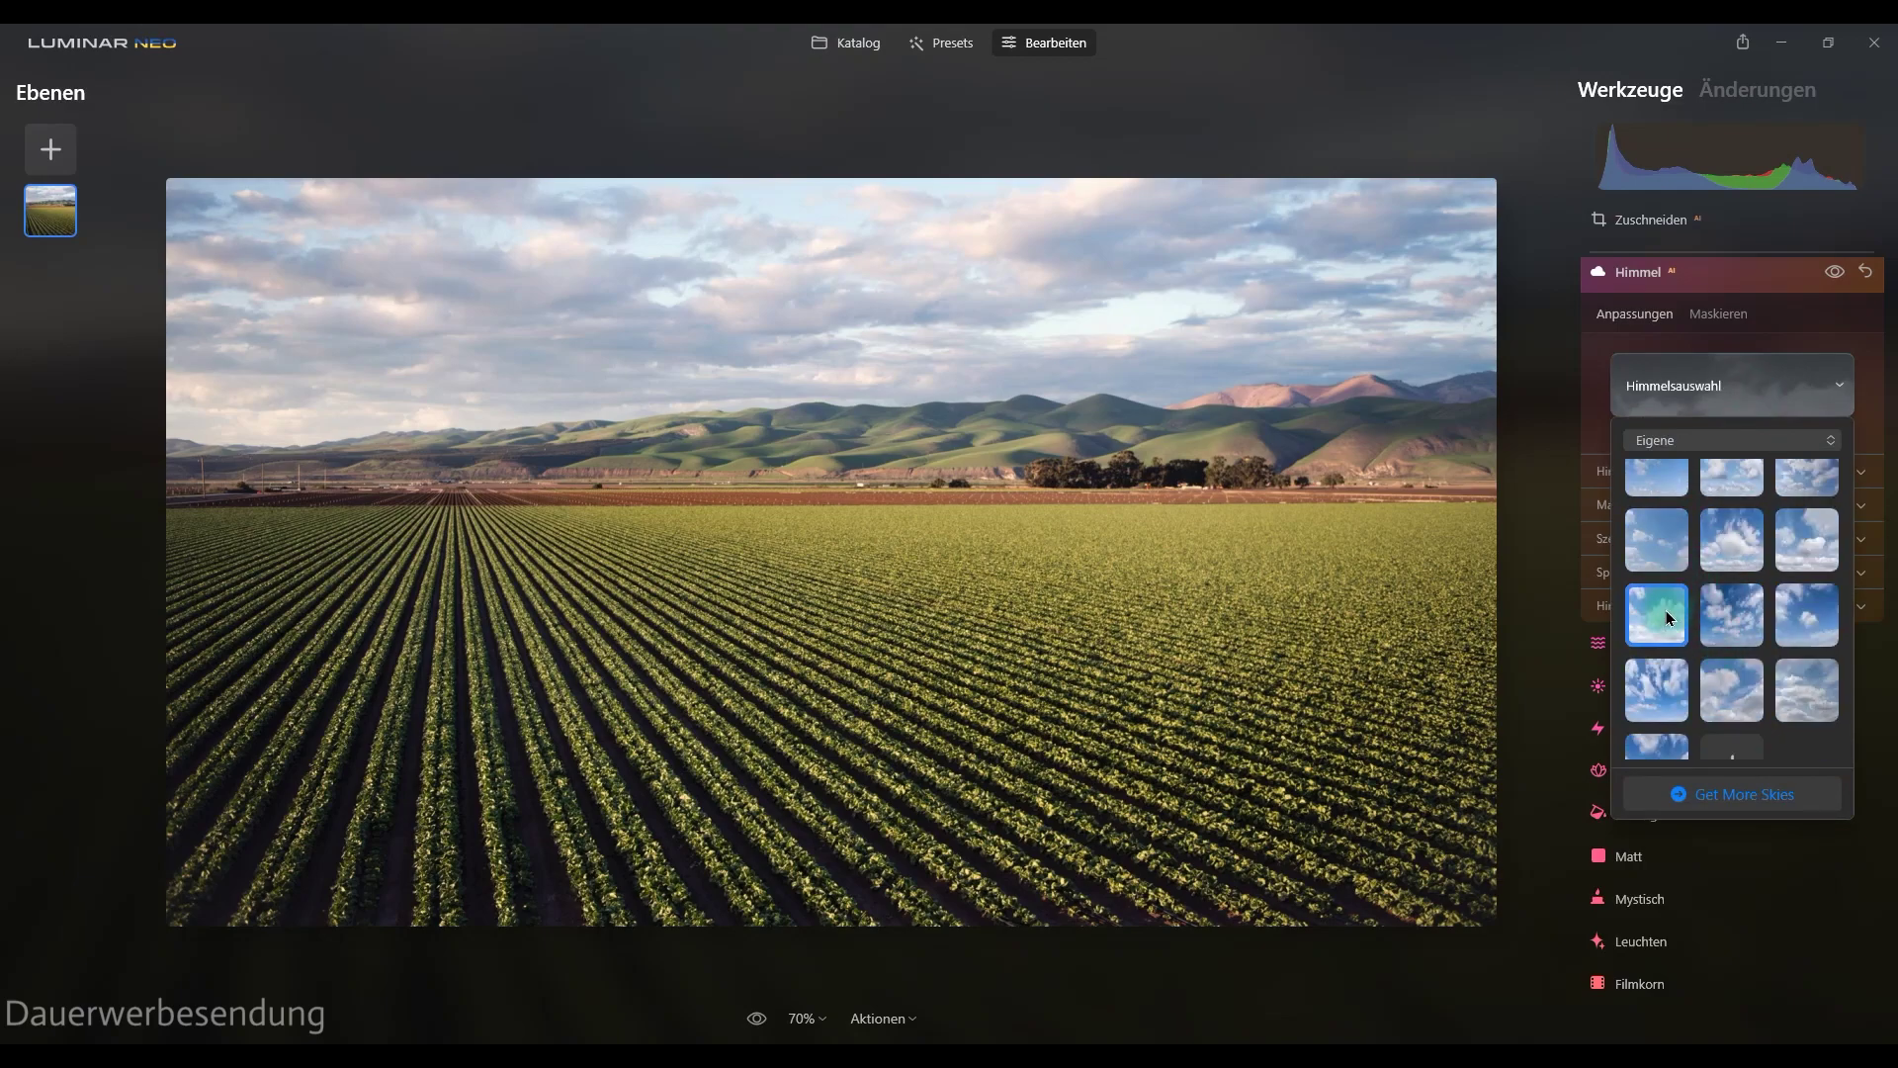
{"action": "left_click", "coordinate": [1753, 377]}
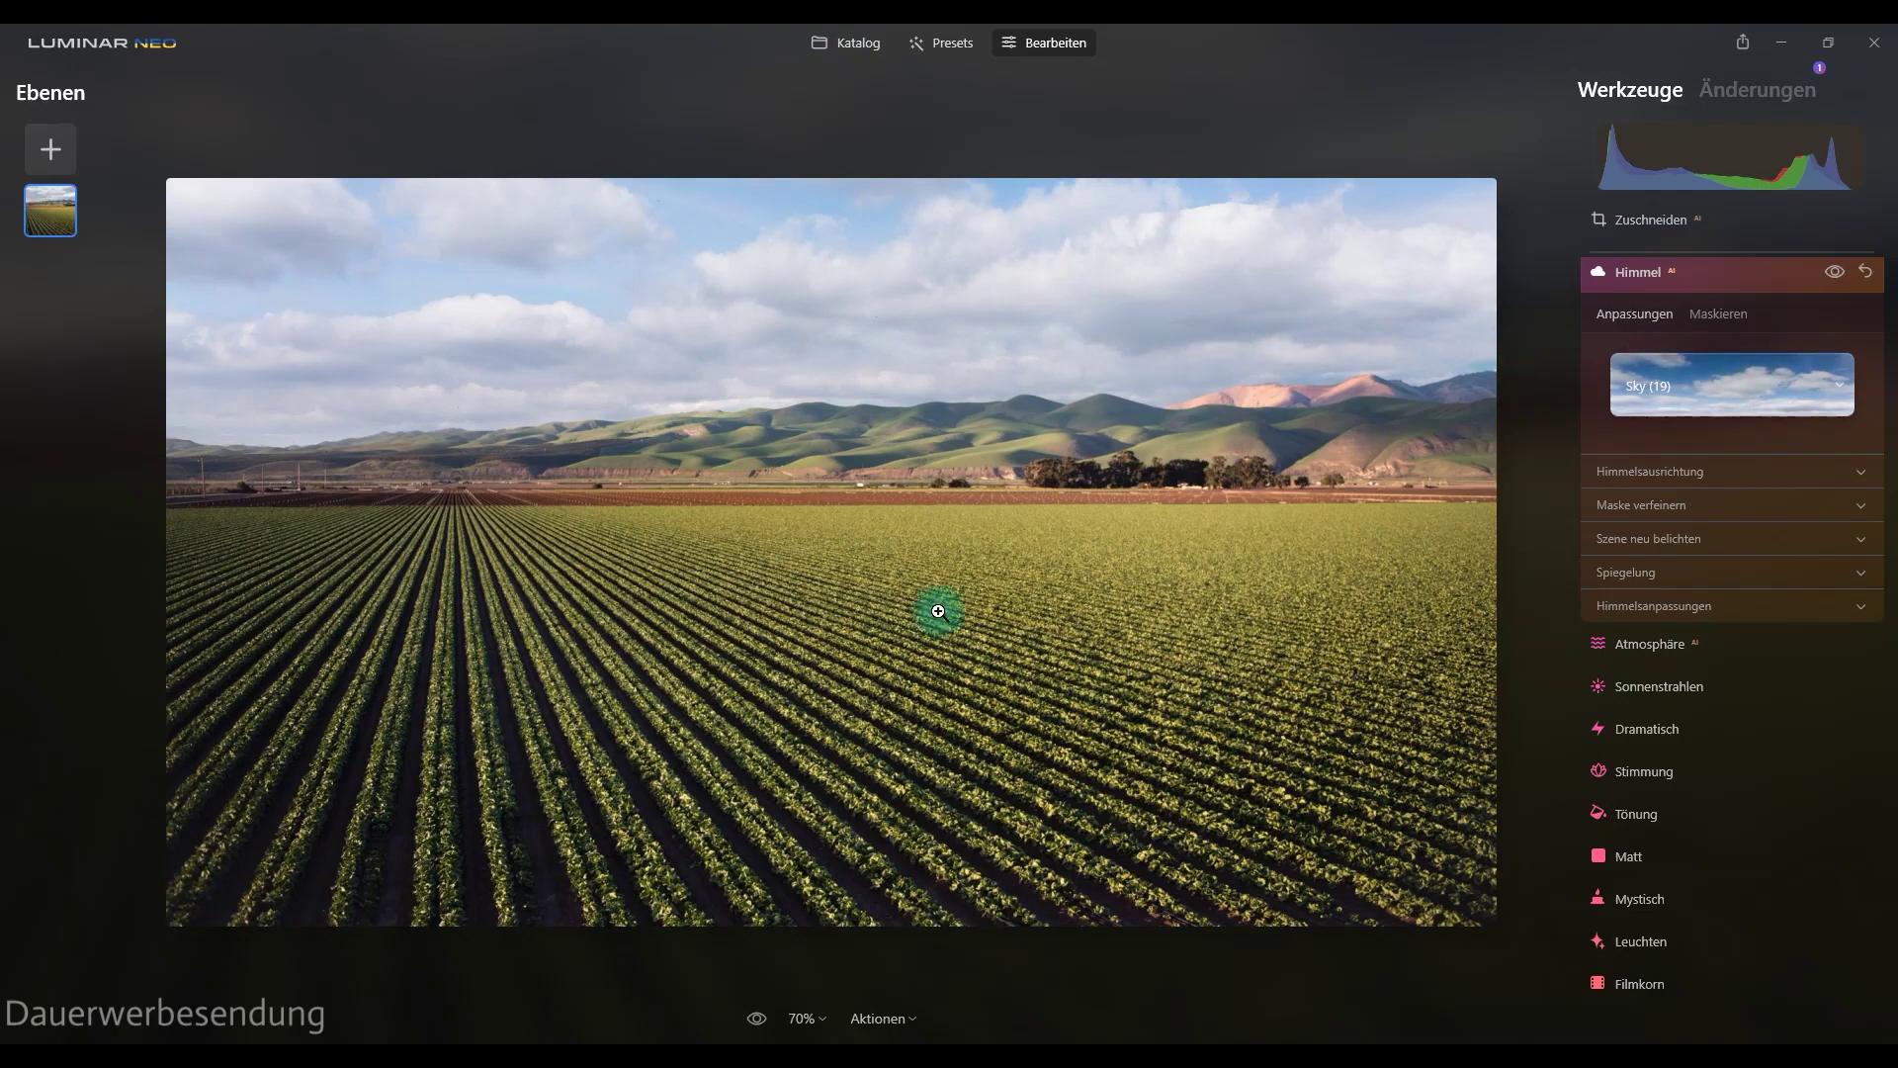
{"action": "left_click", "coordinate": [756, 1018]}
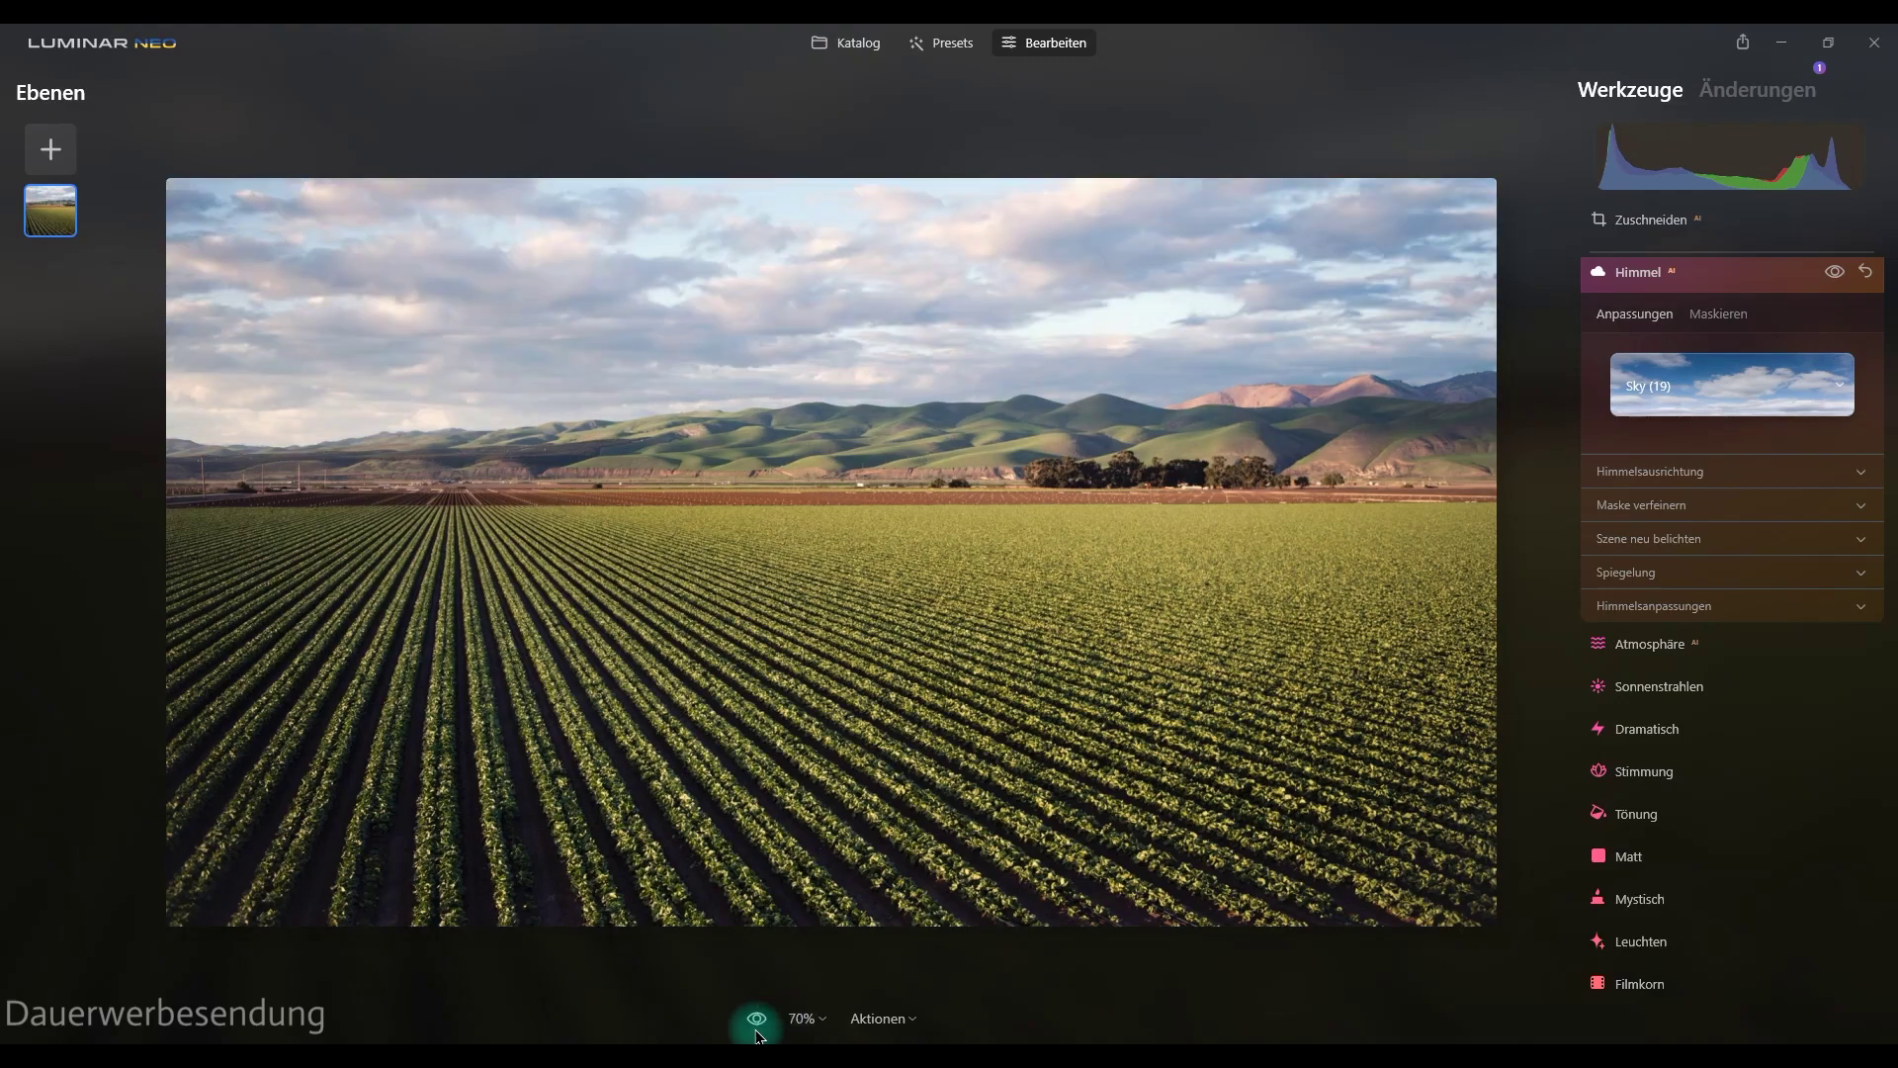
{"action": "left_click", "coordinate": [758, 1033]}
{"action": "left_click", "coordinate": [757, 1033]}
{"action": "left_click", "coordinate": [758, 1032]}
{"action": "left_click", "coordinate": [757, 1032]}
{"action": "left_click", "coordinate": [757, 1032]}
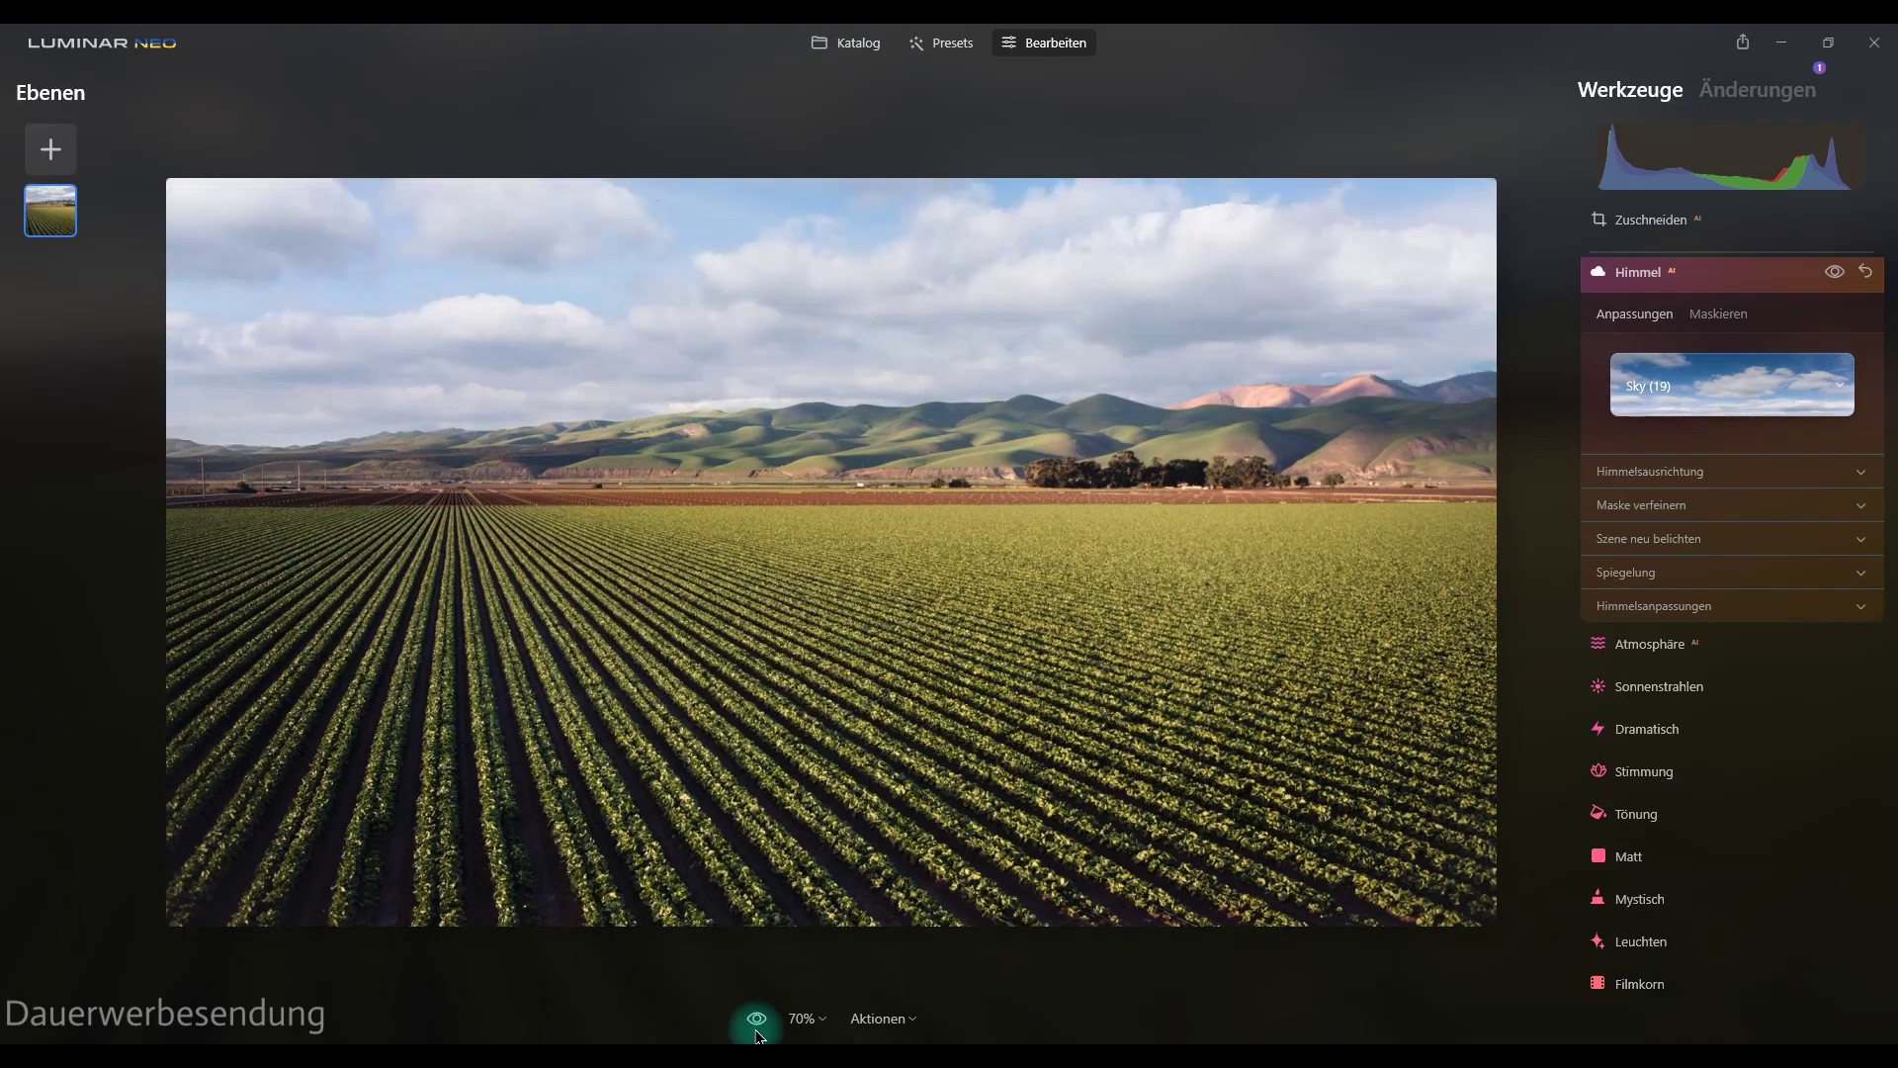
{"action": "left_click", "coordinate": [757, 1032]}
{"action": "left_click", "coordinate": [758, 1032]}
{"action": "left_click", "coordinate": [757, 1032]}
{"action": "left_click", "coordinate": [757, 1032]}
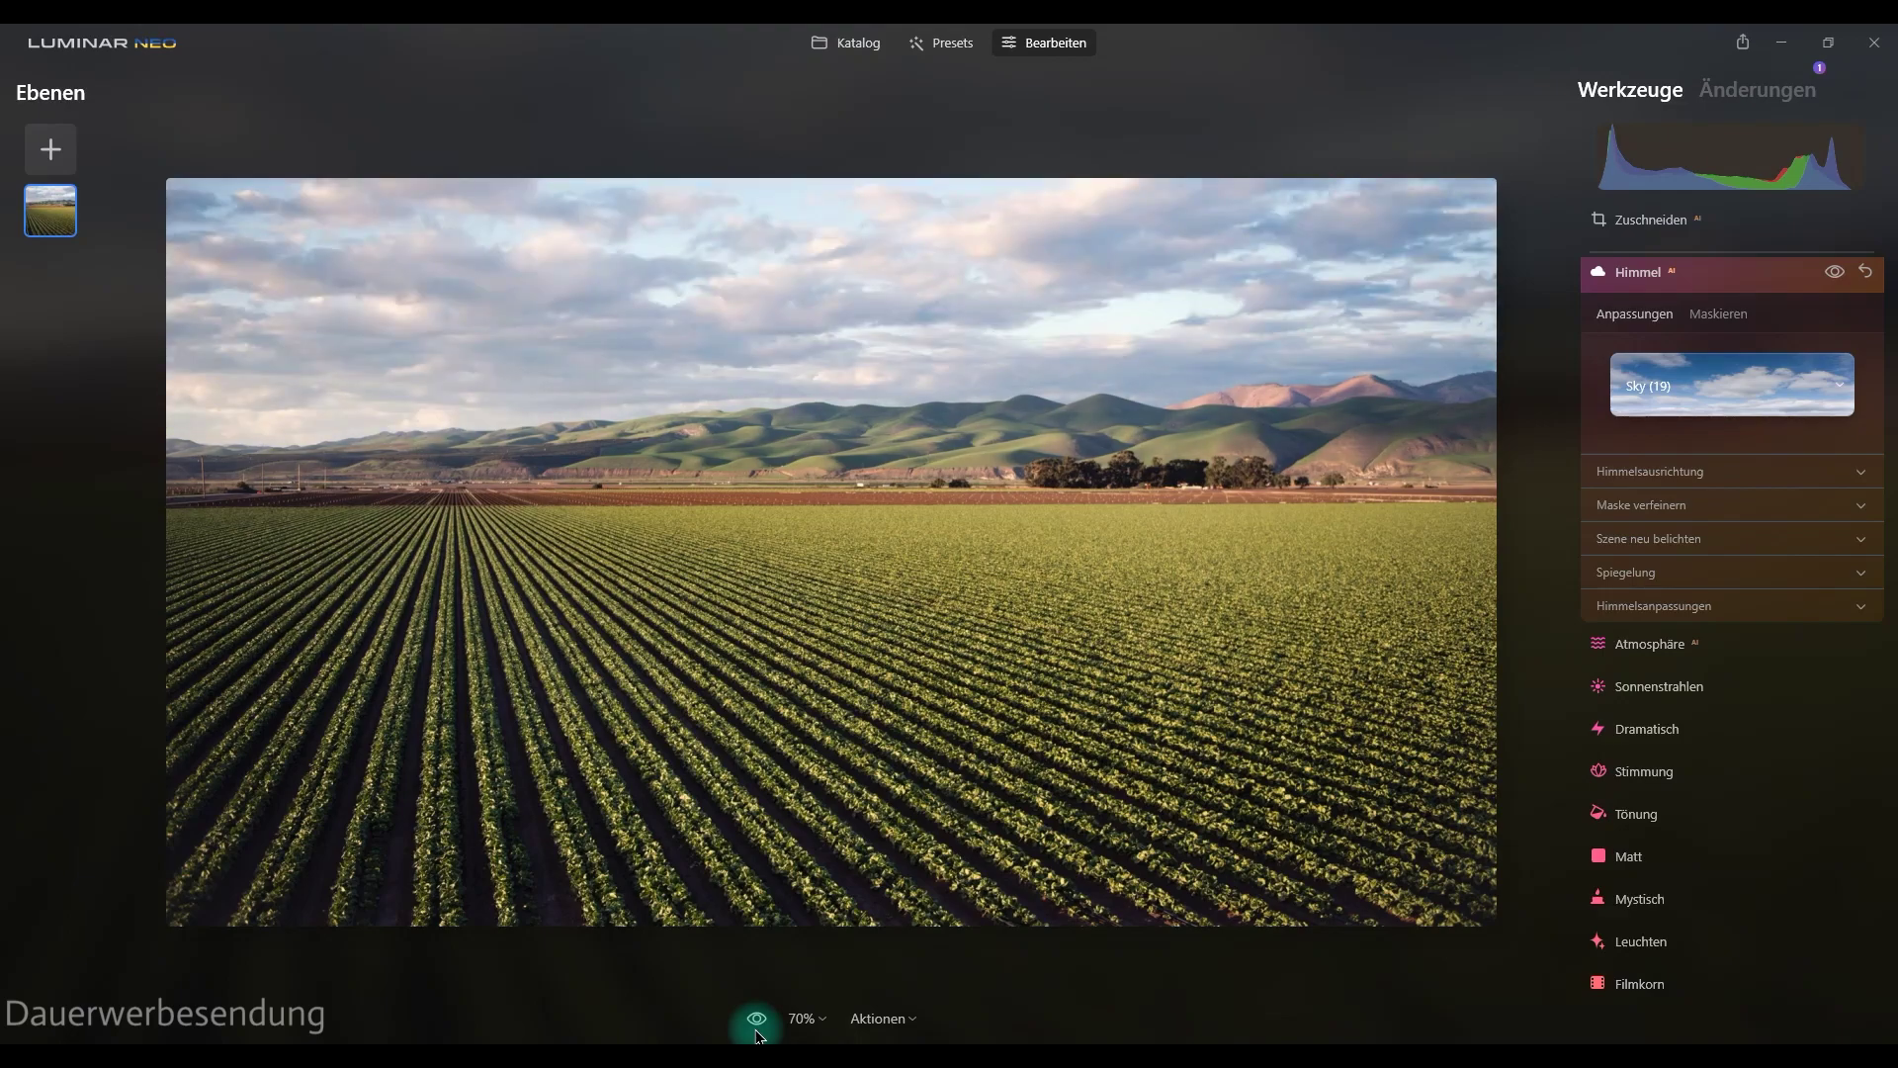
{"action": "left_click", "coordinate": [757, 1032]}
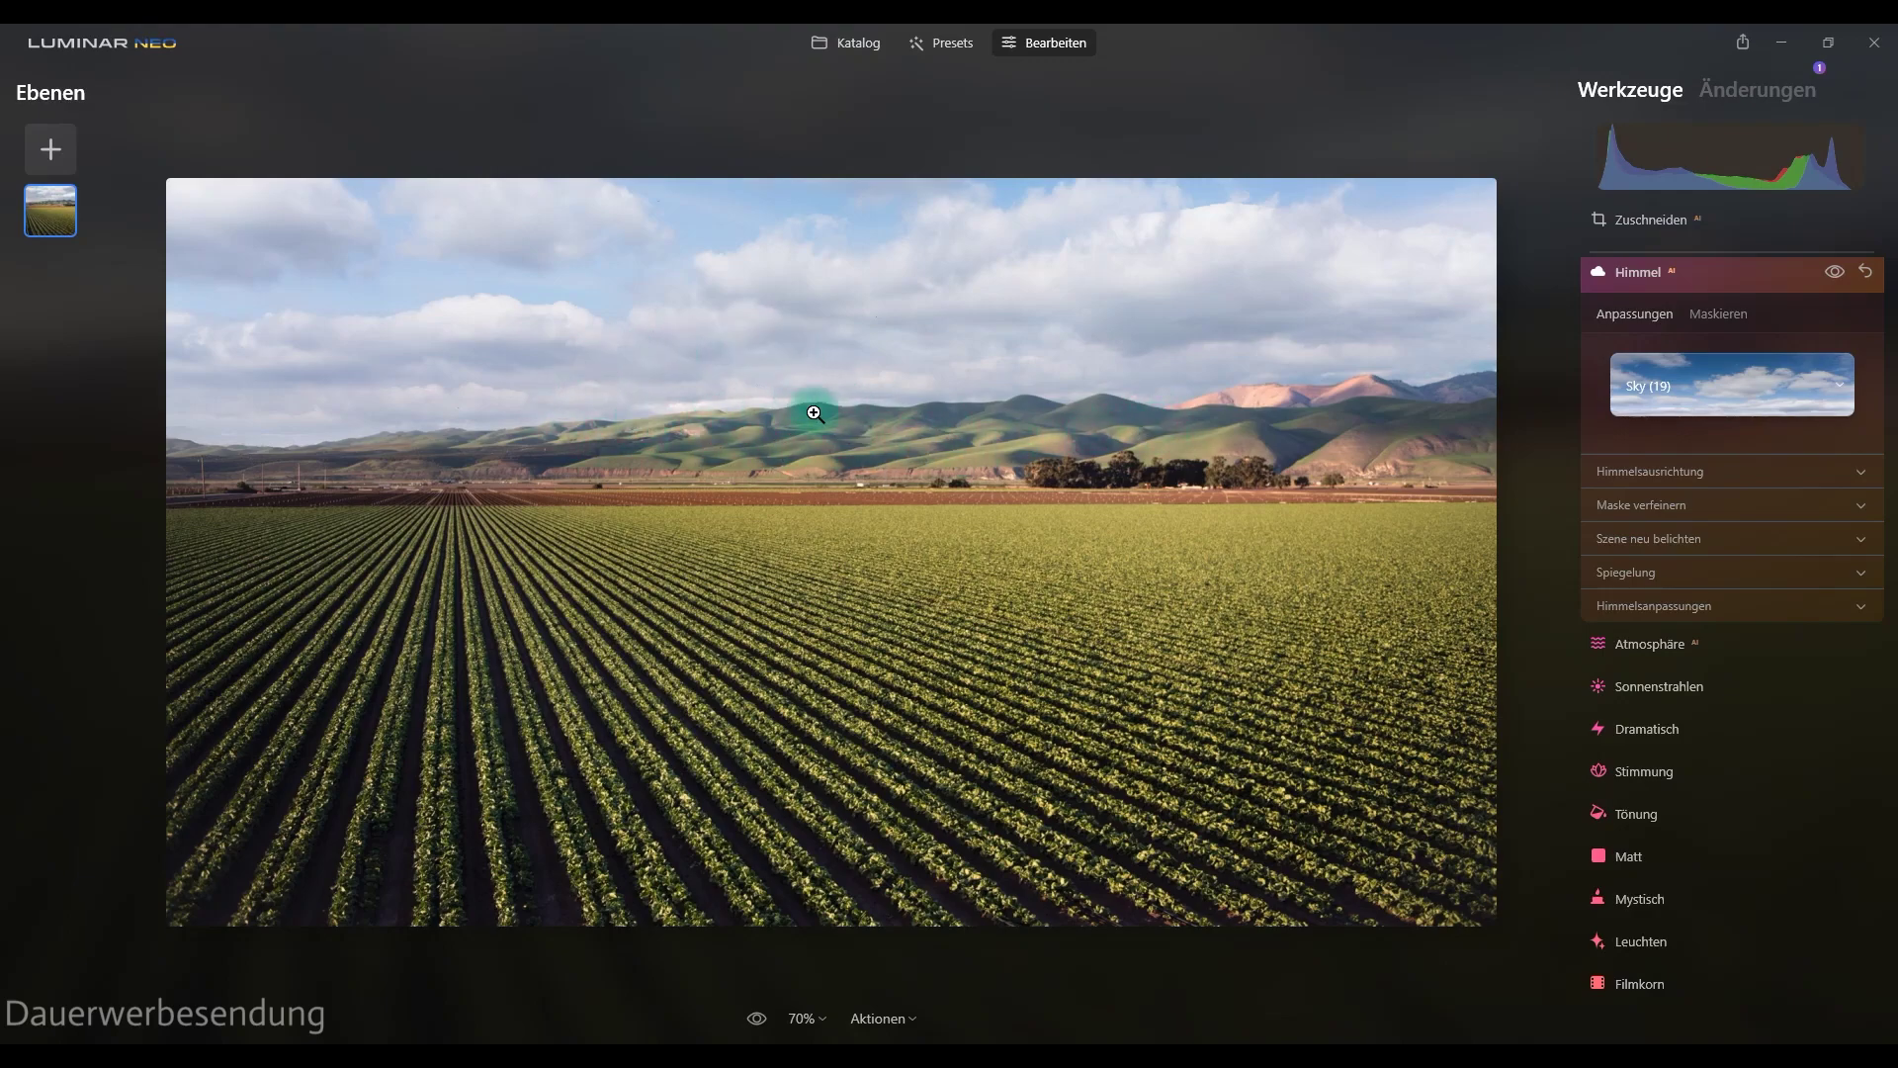
{"action": "left_click", "coordinate": [758, 1020]}
{"action": "left_click", "coordinate": [759, 1019]}
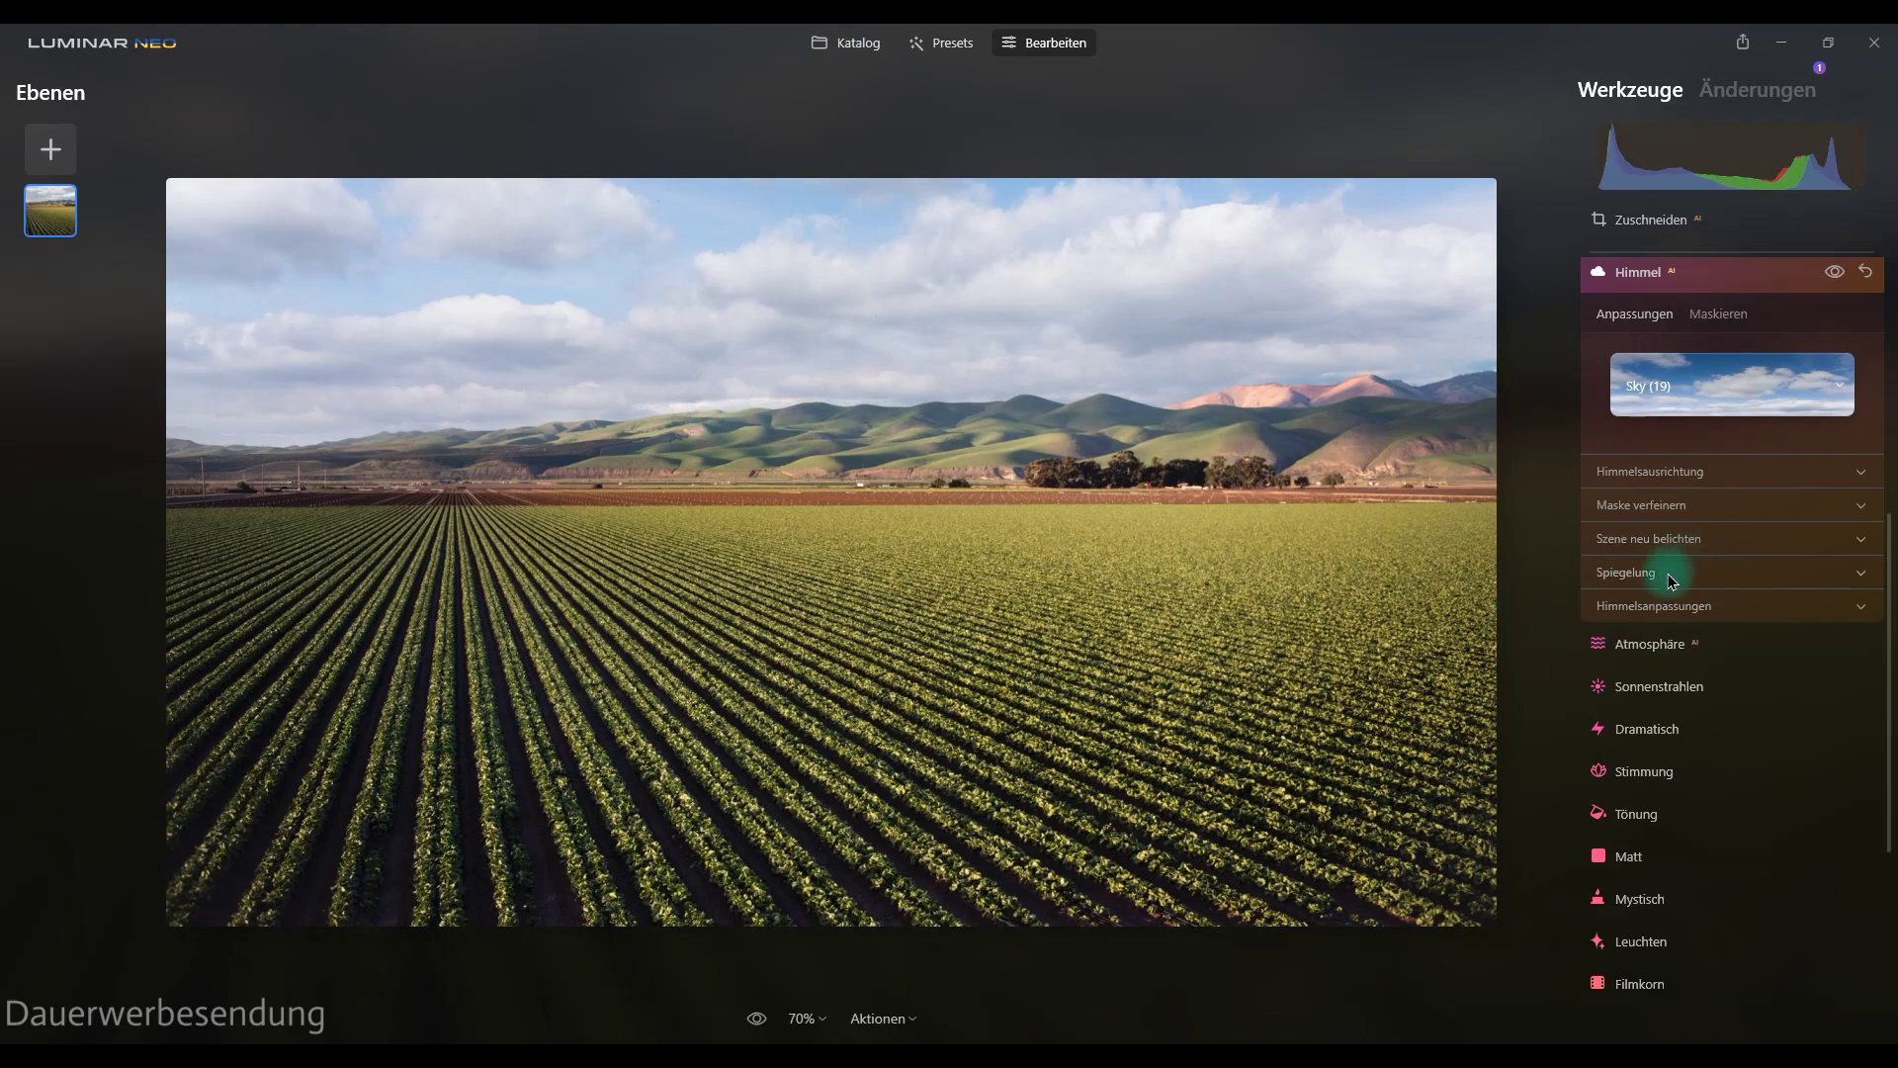
Raise Lücken schließen under Maske verfeinern from 10 to 40
{"action": "left_click", "coordinate": [1662, 486]}
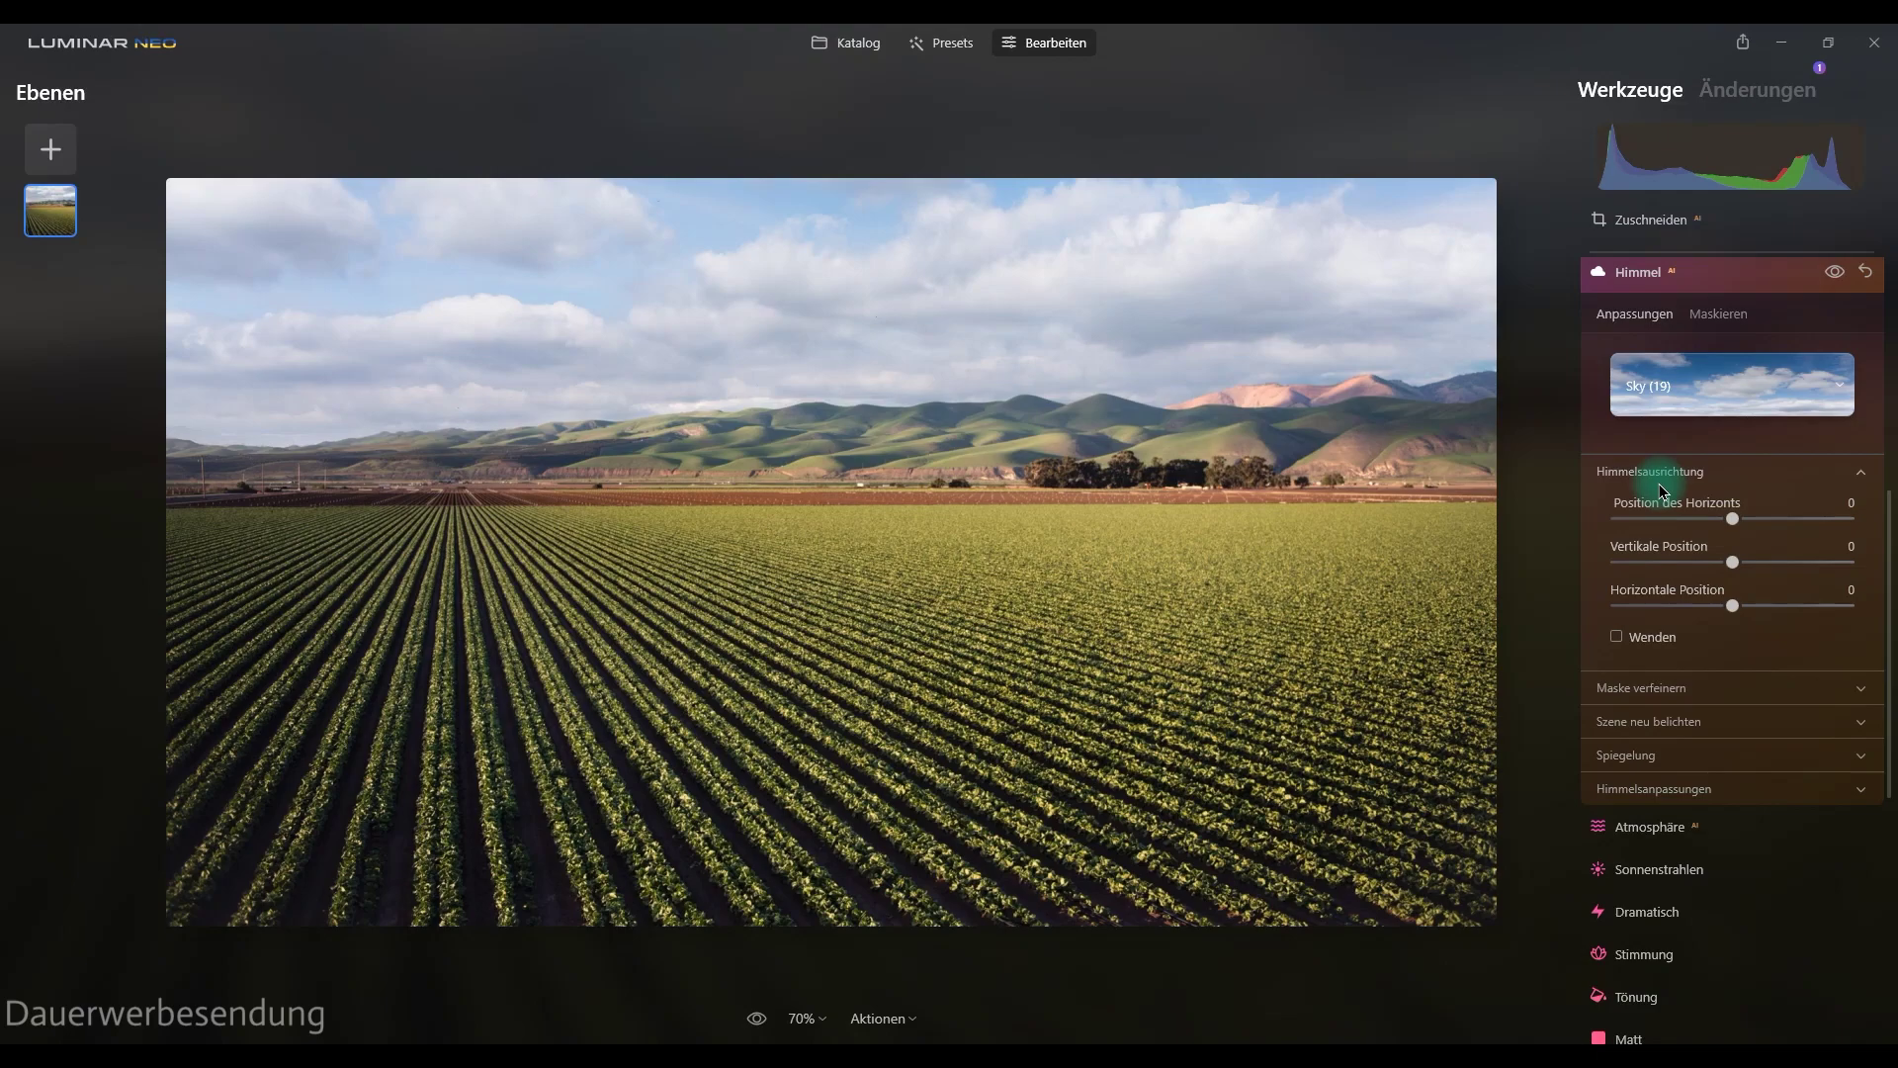
{"action": "left_click", "coordinate": [1661, 485]}
{"action": "left_click", "coordinate": [1645, 514]}
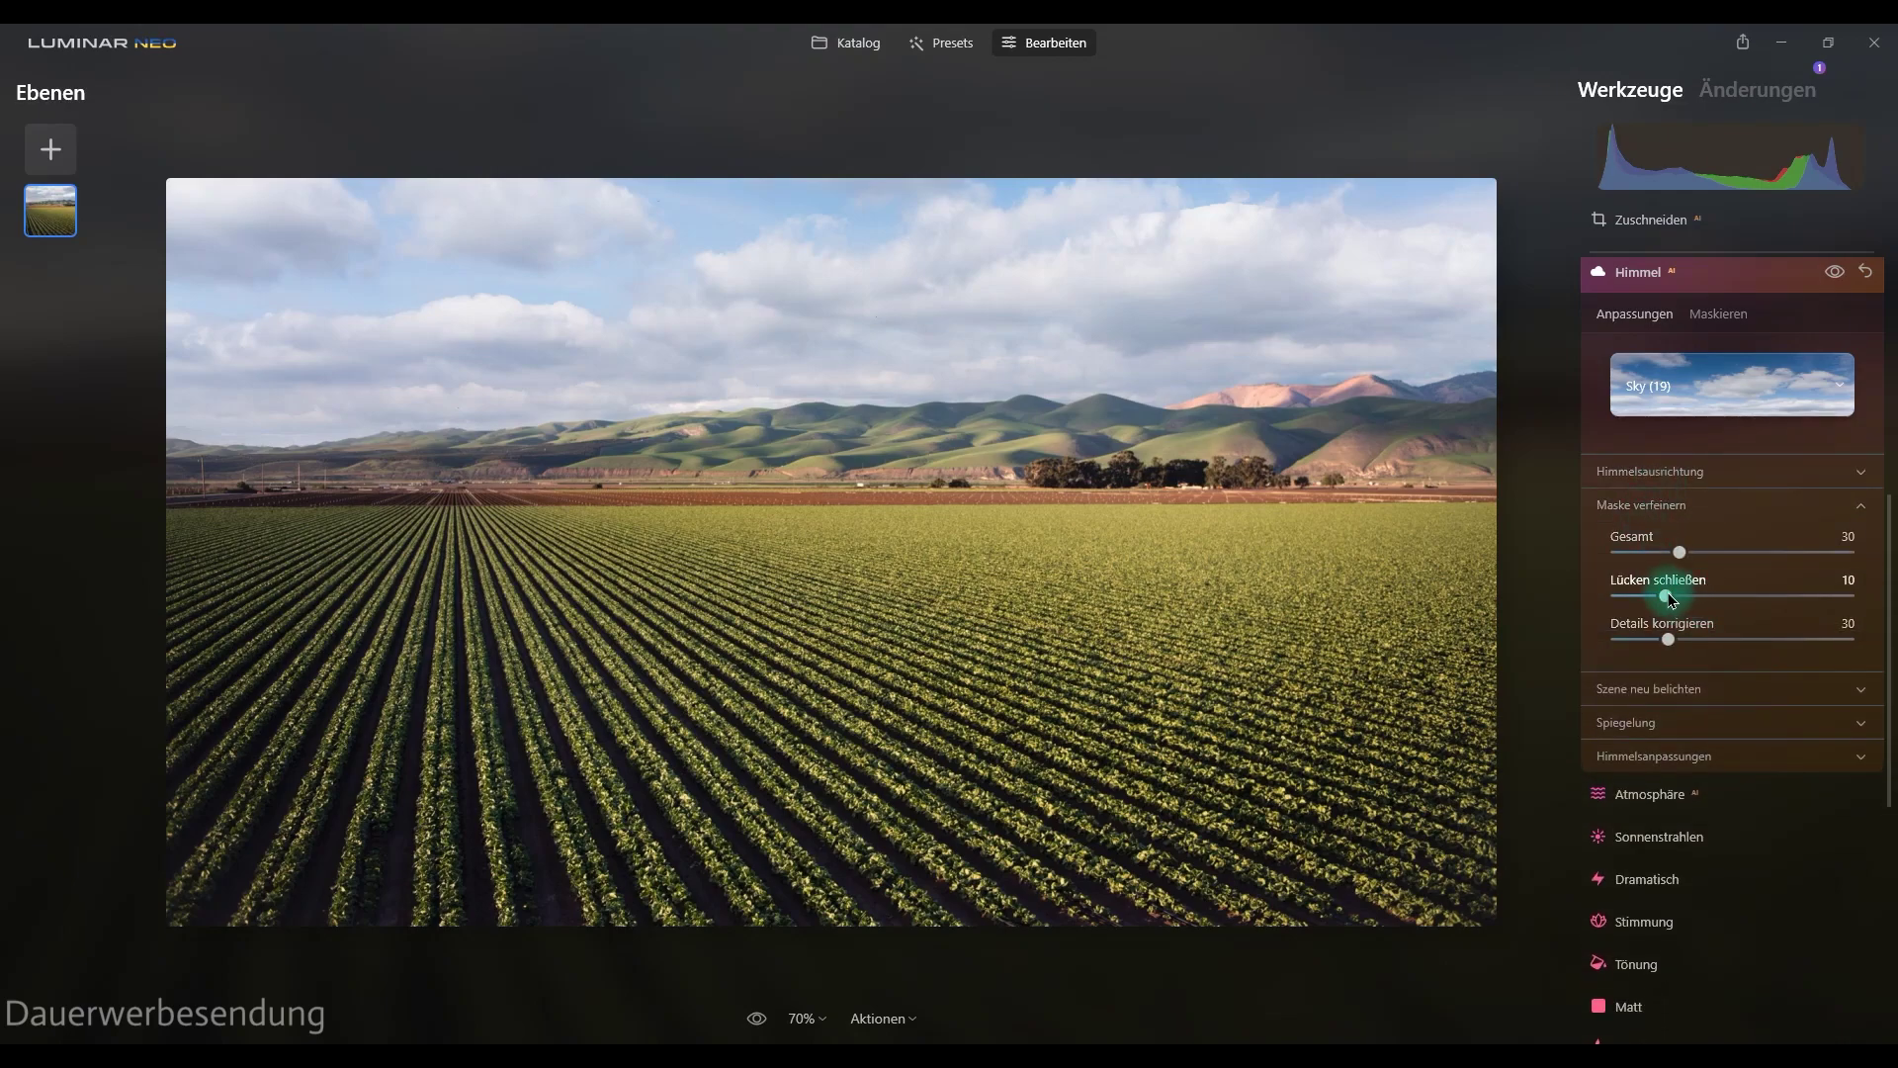
{"action": "left_click_drag", "start_coordinate": [1668, 599], "coordinate": [1859, 599]}
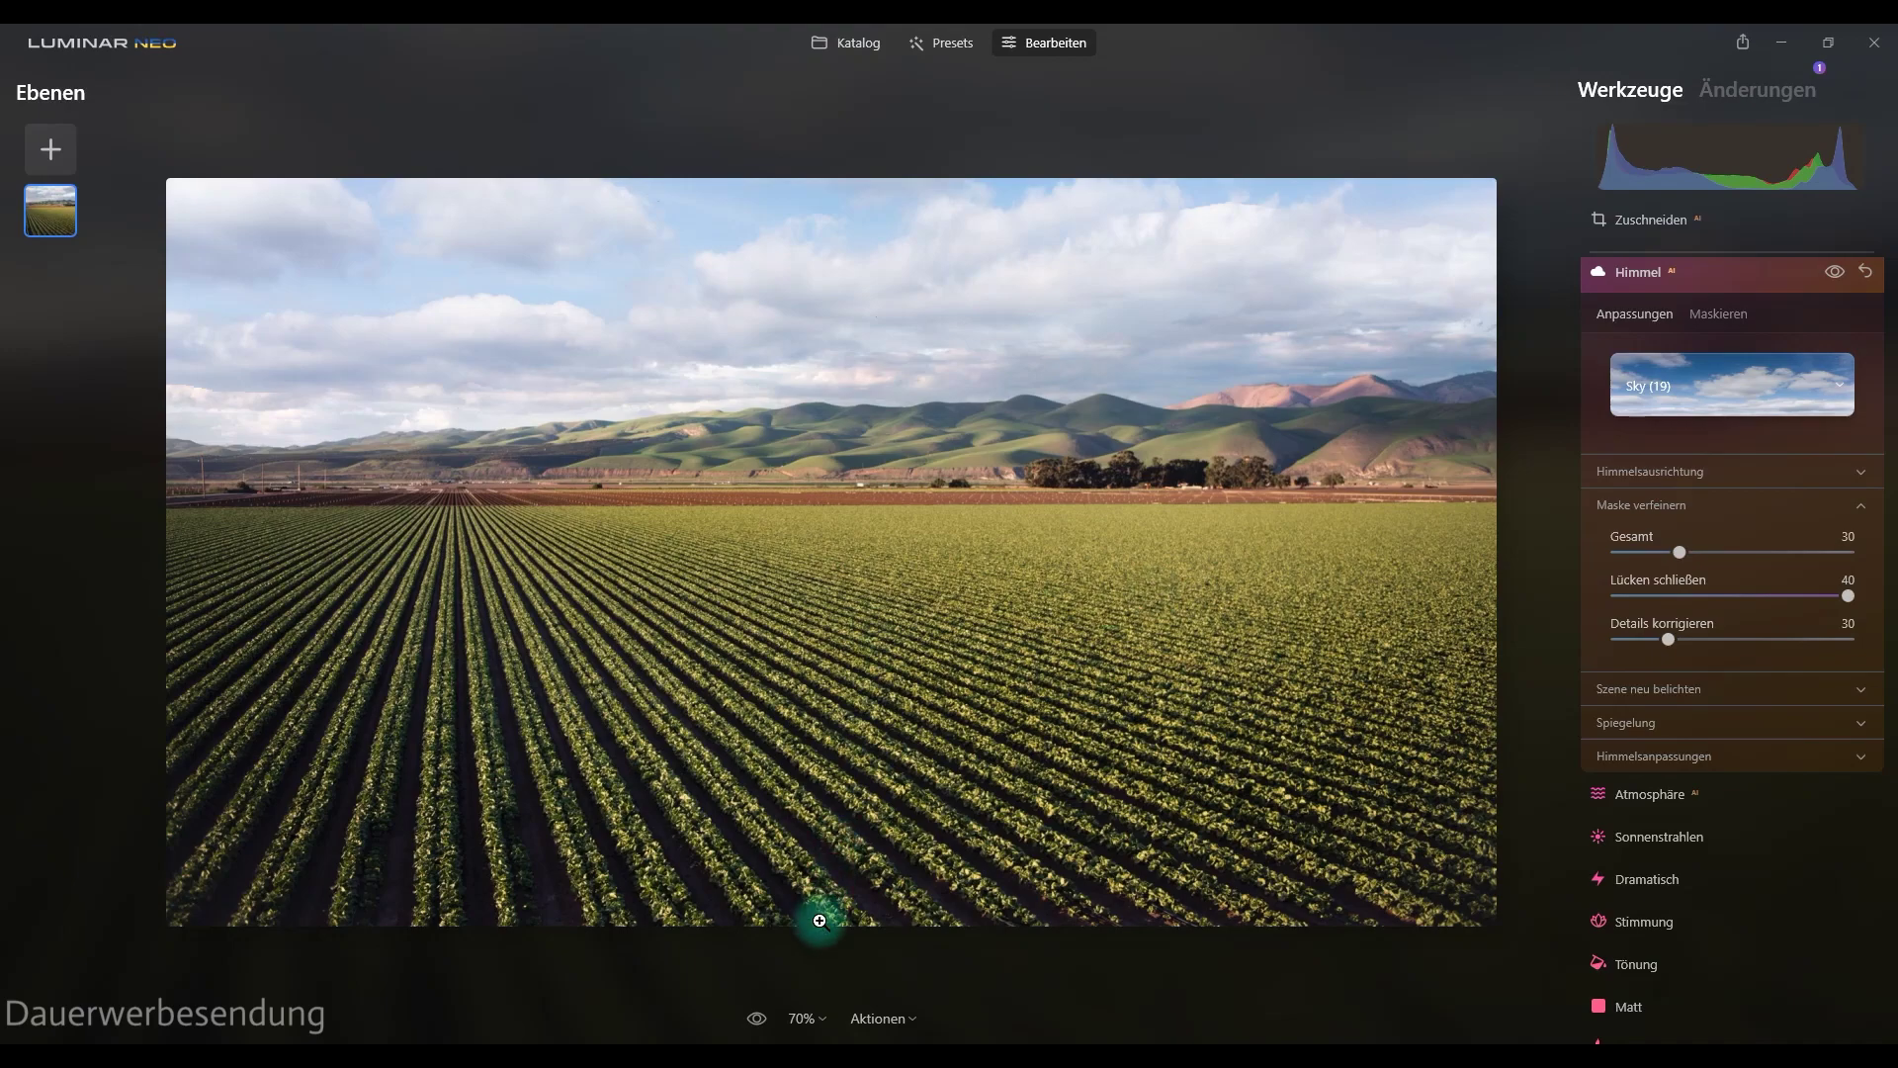
Compare original and replaced skies with the eye toggle, then collapse Maske verfeinern
{"action": "left_click", "coordinate": [748, 1018]}
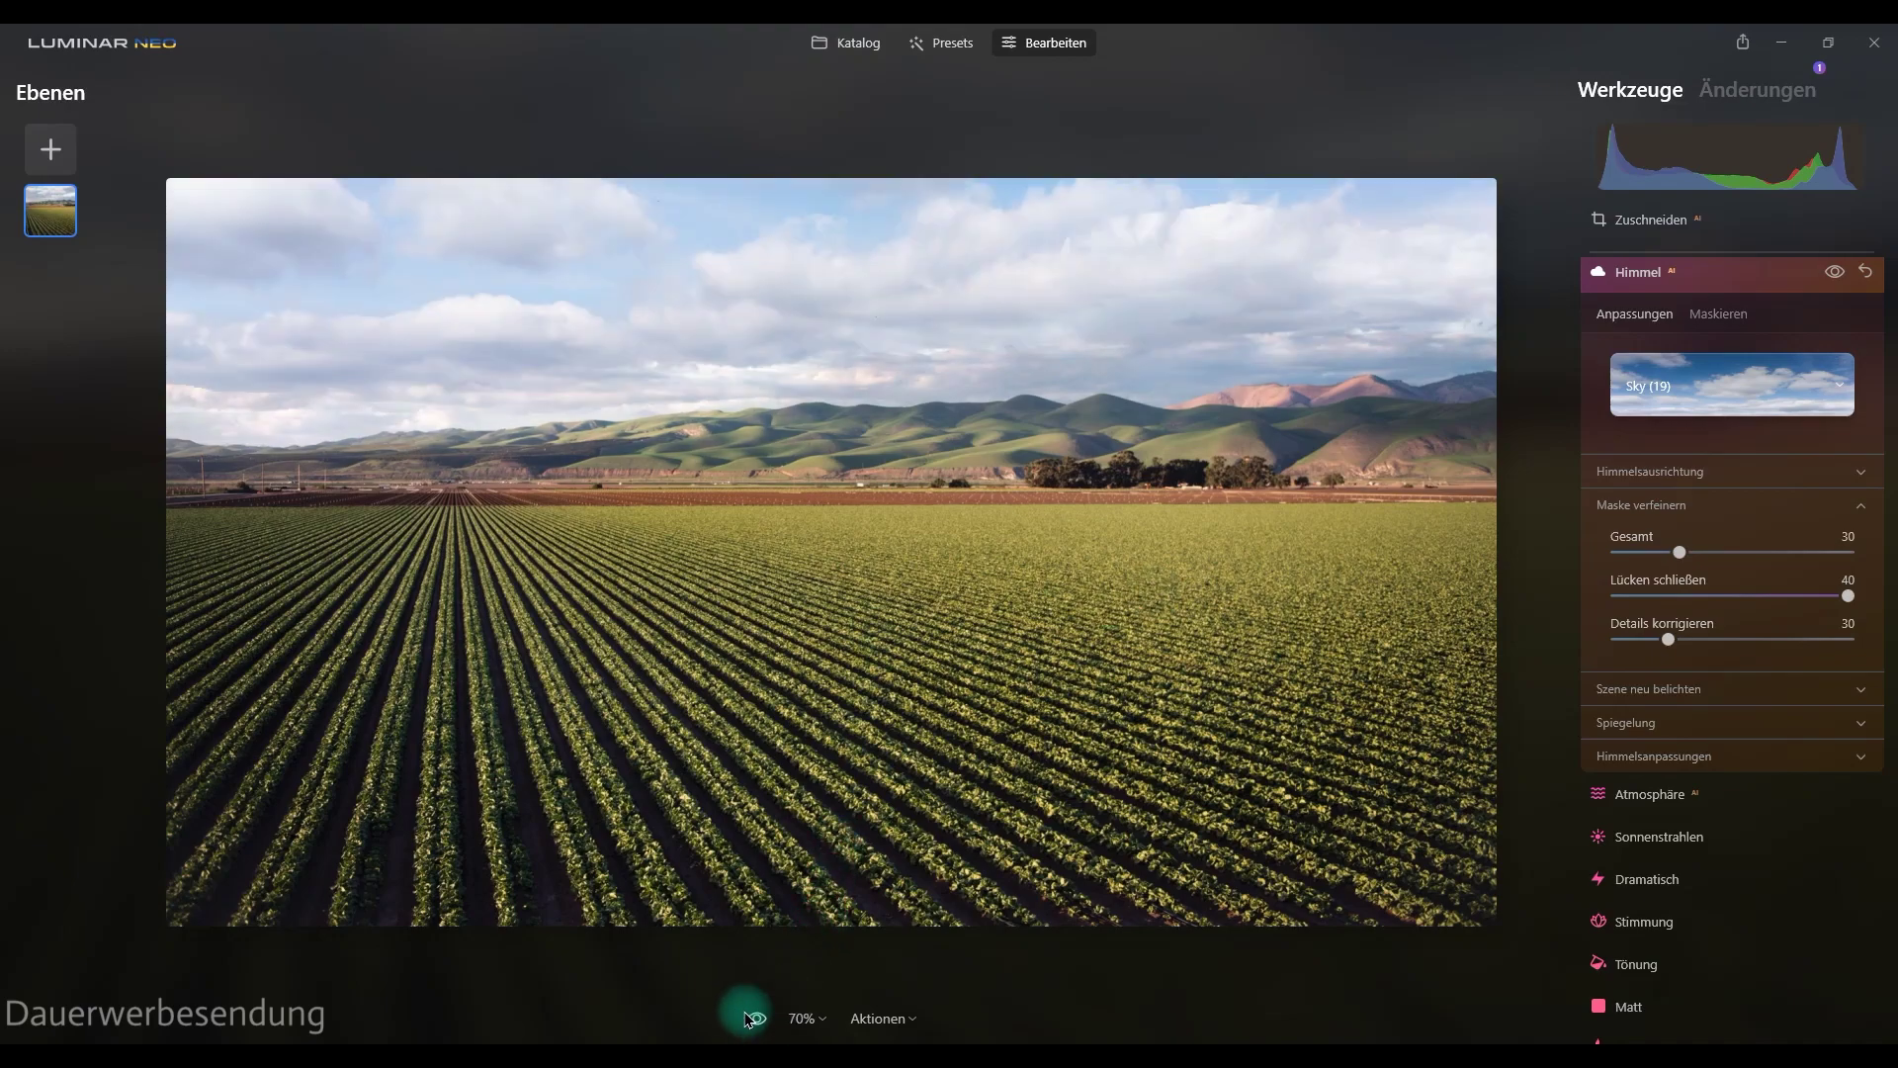
{"action": "left_click", "coordinate": [749, 1018]}
{"action": "left_click", "coordinate": [748, 1018]}
{"action": "left_click", "coordinate": [1684, 505]}
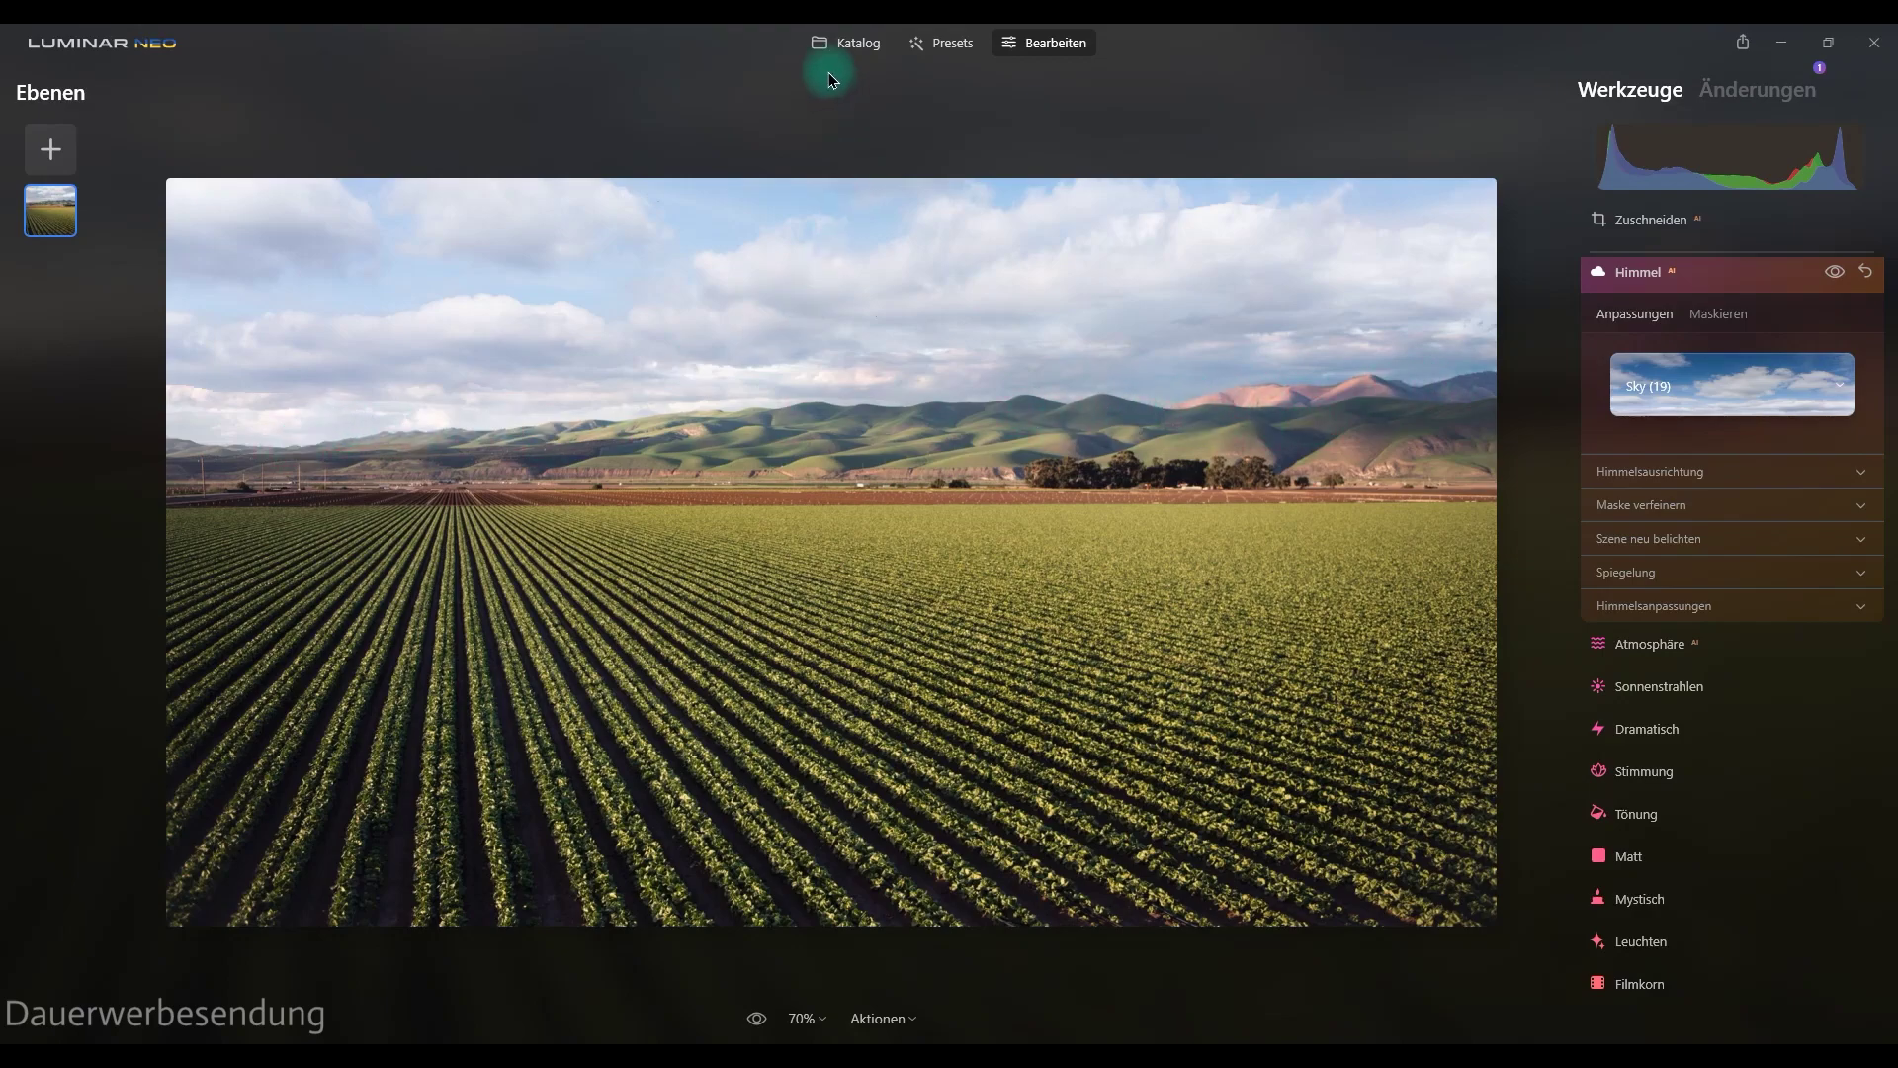
Open the tree-framed sunset photo from Katalog in the editor
{"action": "left_click", "coordinate": [836, 49]}
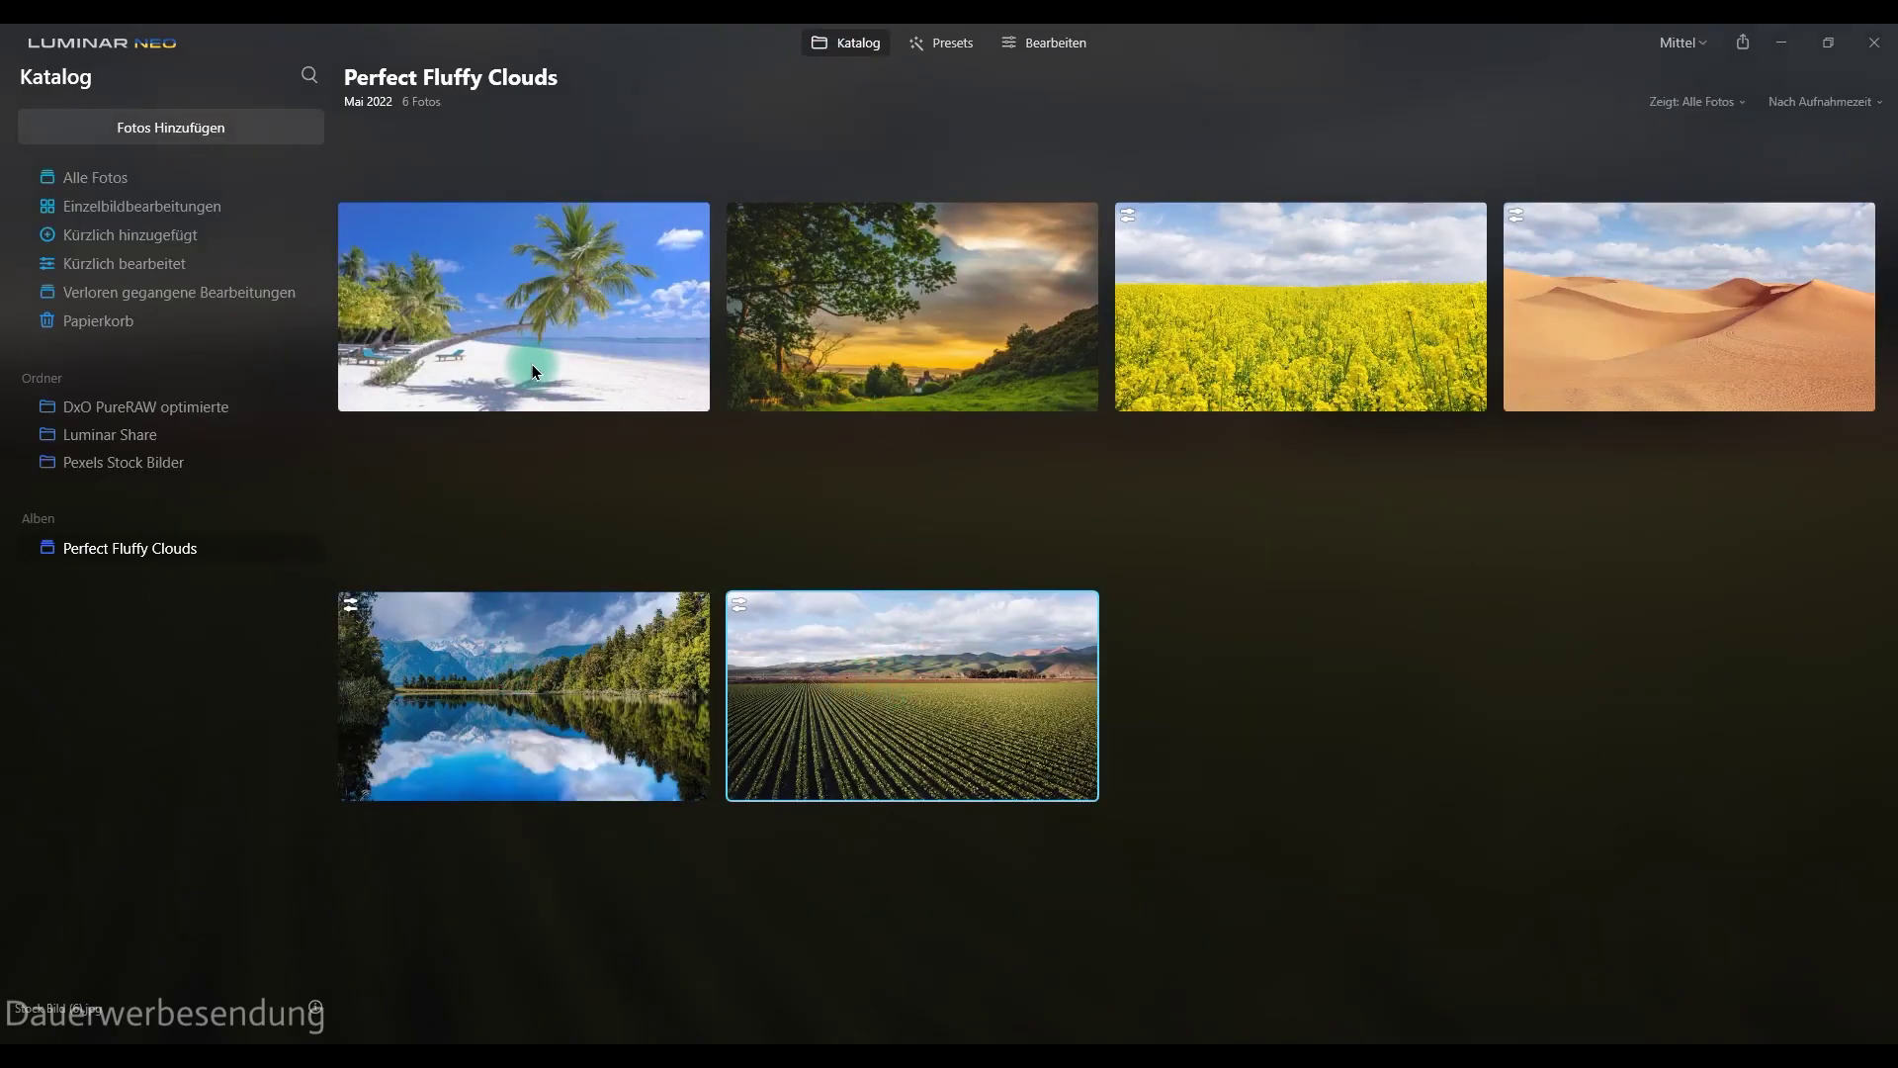
{"action": "left_click", "coordinate": [963, 312]}
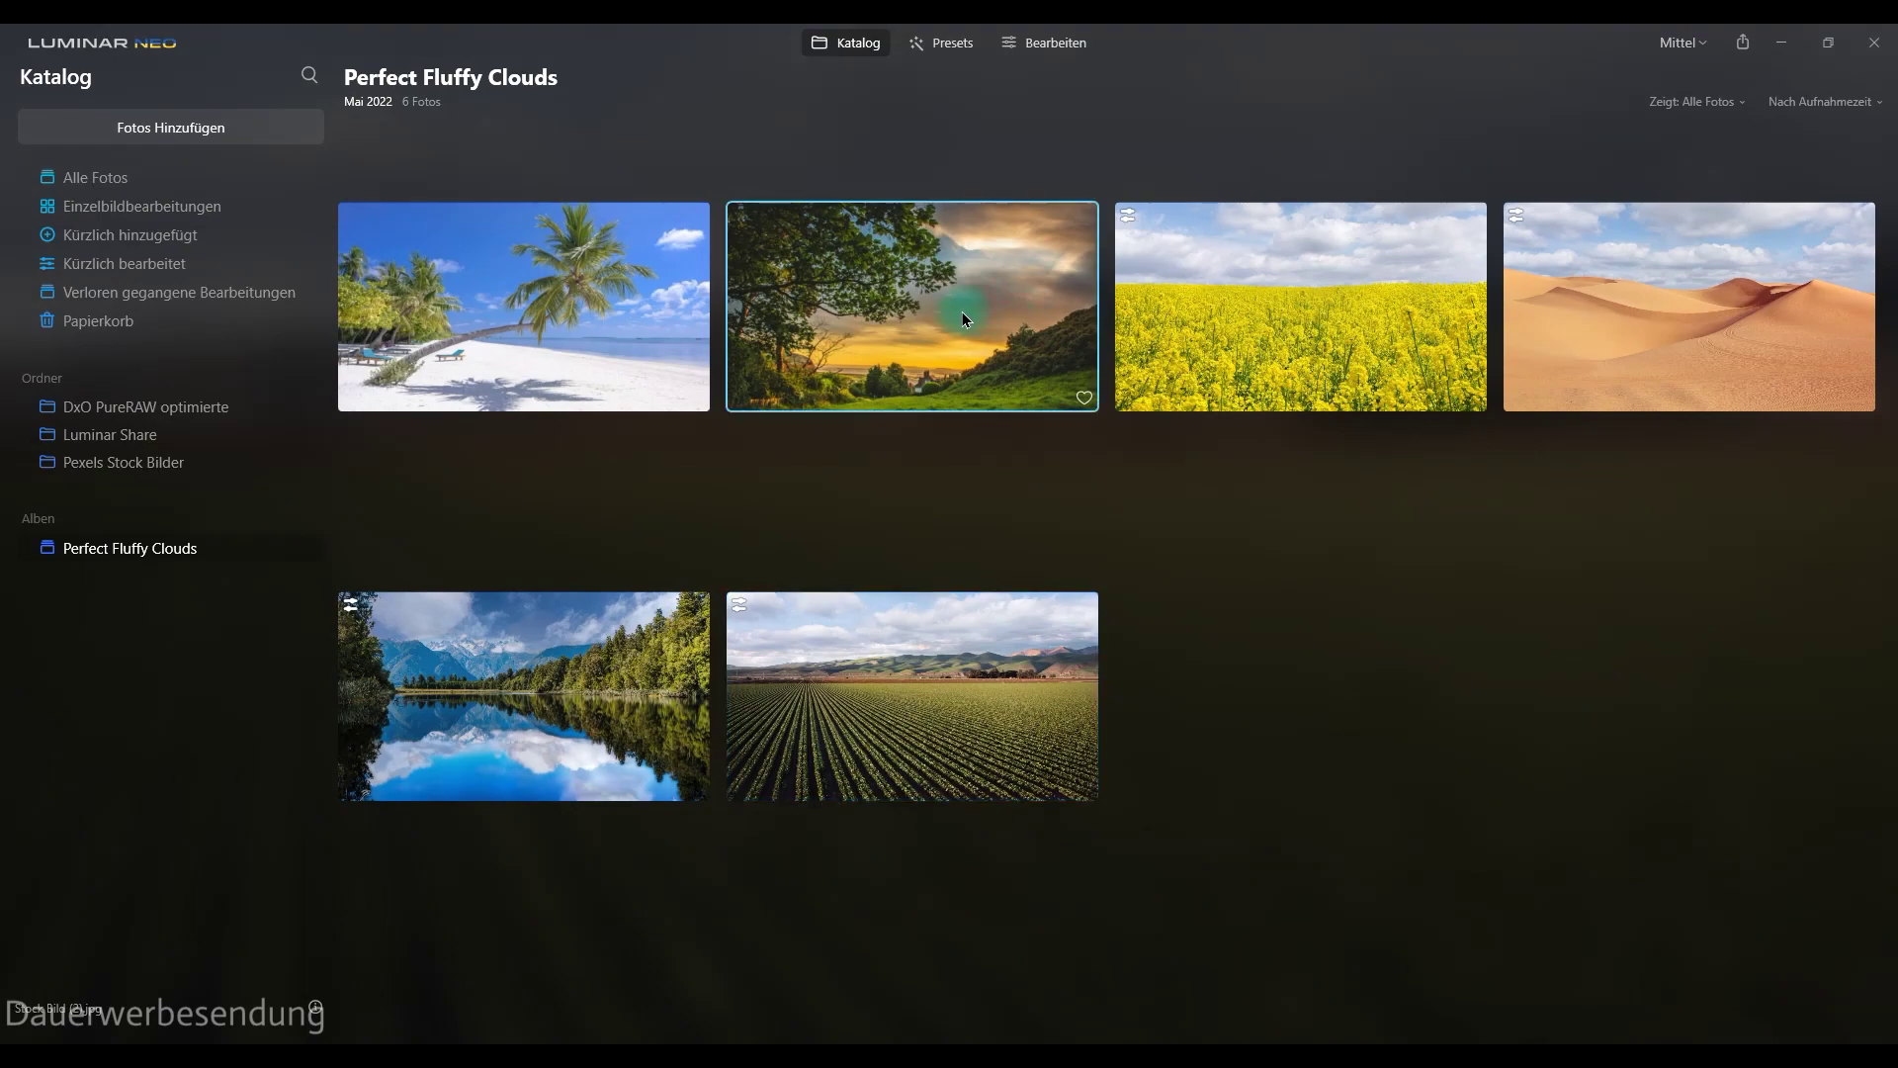
{"action": "left_click", "coordinate": [1050, 57]}
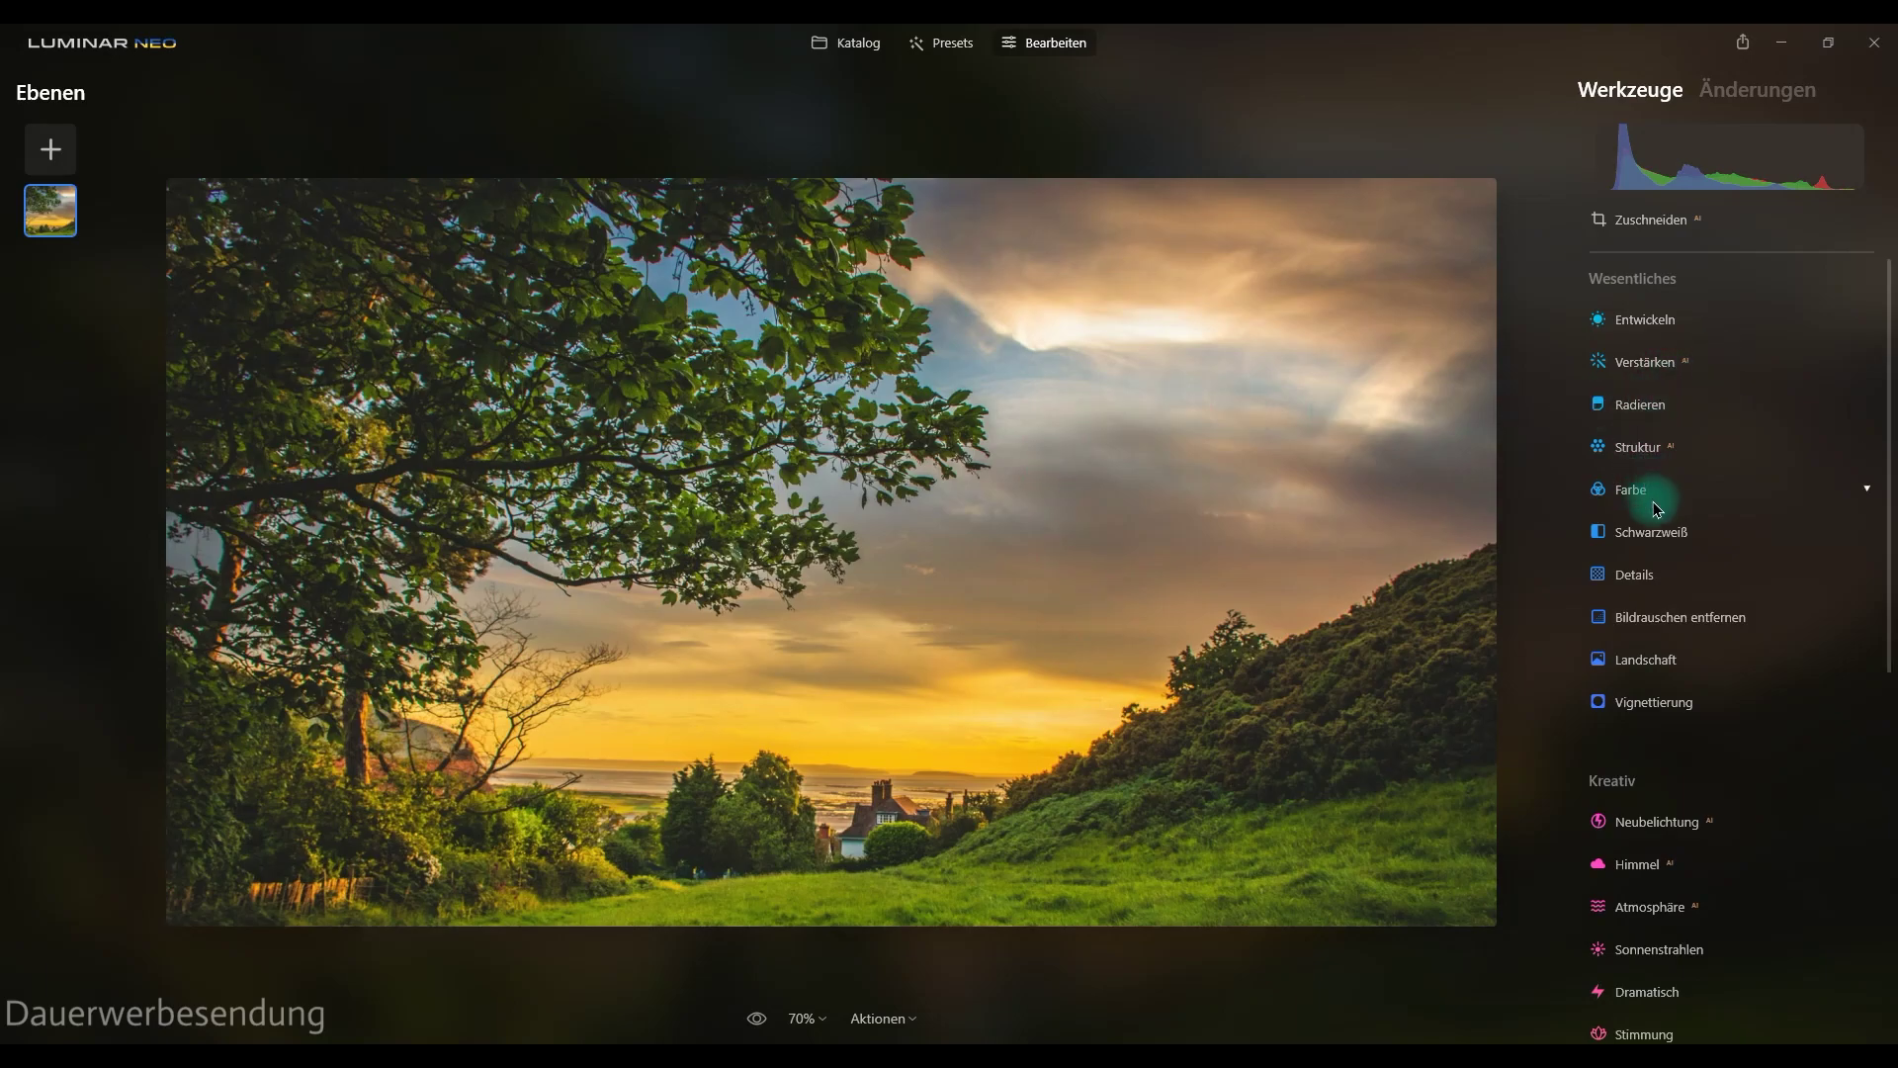
Replace its sky with the blue cloudy Sky 22 from Himmelsauswahl
{"action": "scroll", "coordinate": [1656, 504], "scroll_direction": "down", "scroll_amount": 3}
{"action": "scroll", "coordinate": [1658, 510], "scroll_direction": "down", "scroll_amount": 5}
{"action": "left_click", "coordinate": [1646, 393]}
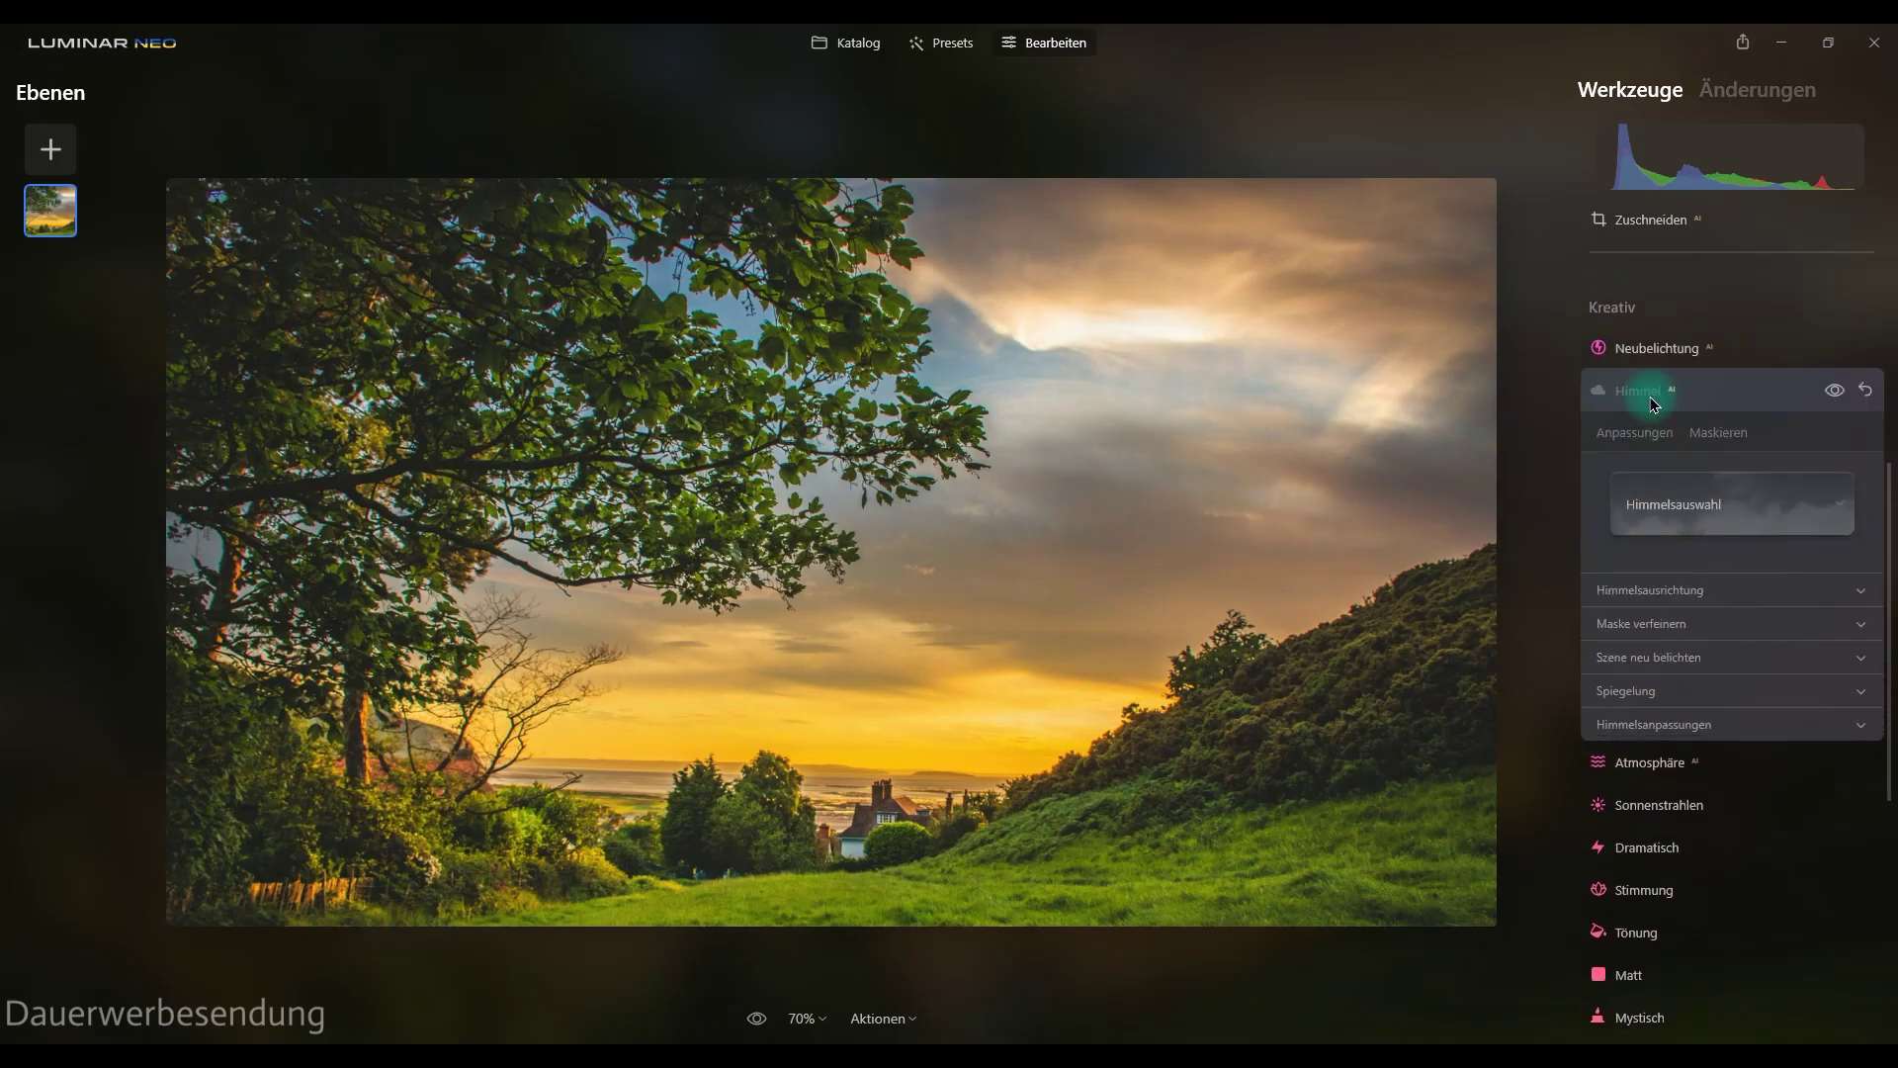
{"action": "left_click", "coordinate": [1690, 504]}
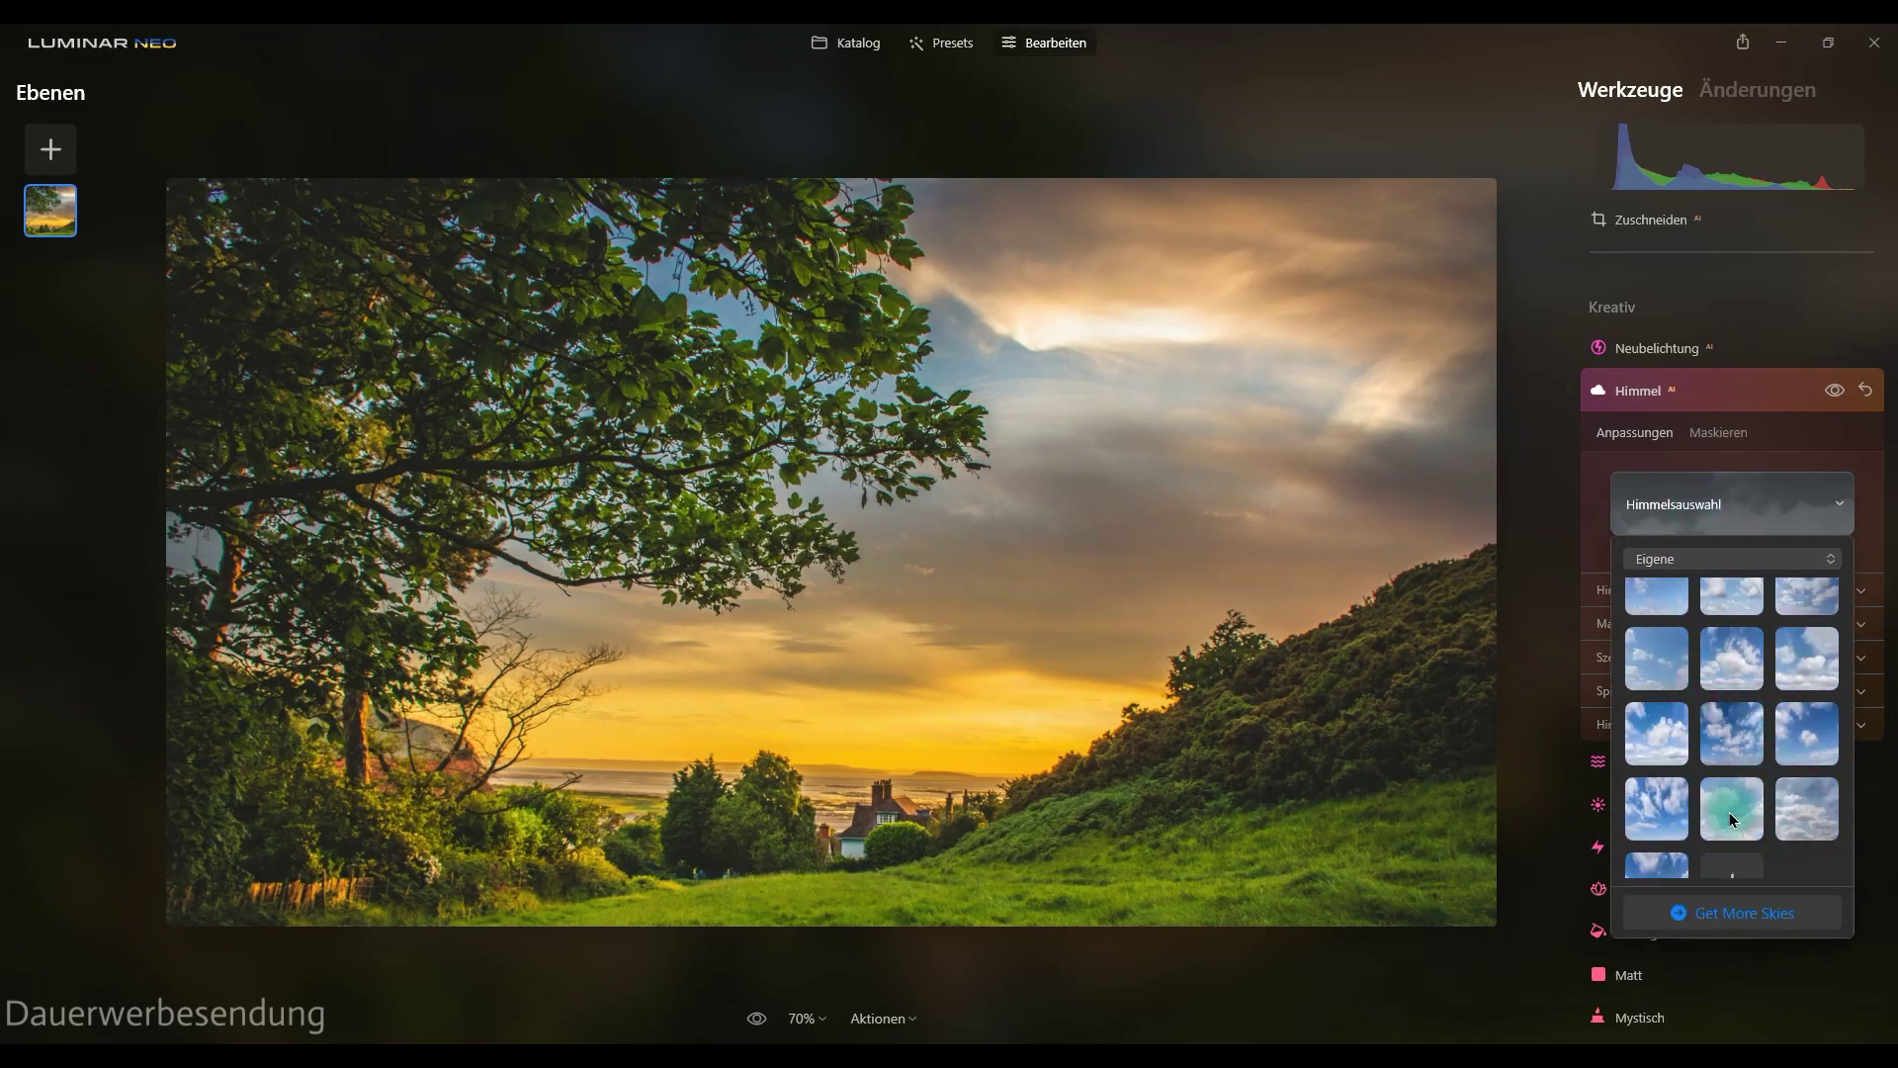
{"action": "left_click", "coordinate": [1646, 827]}
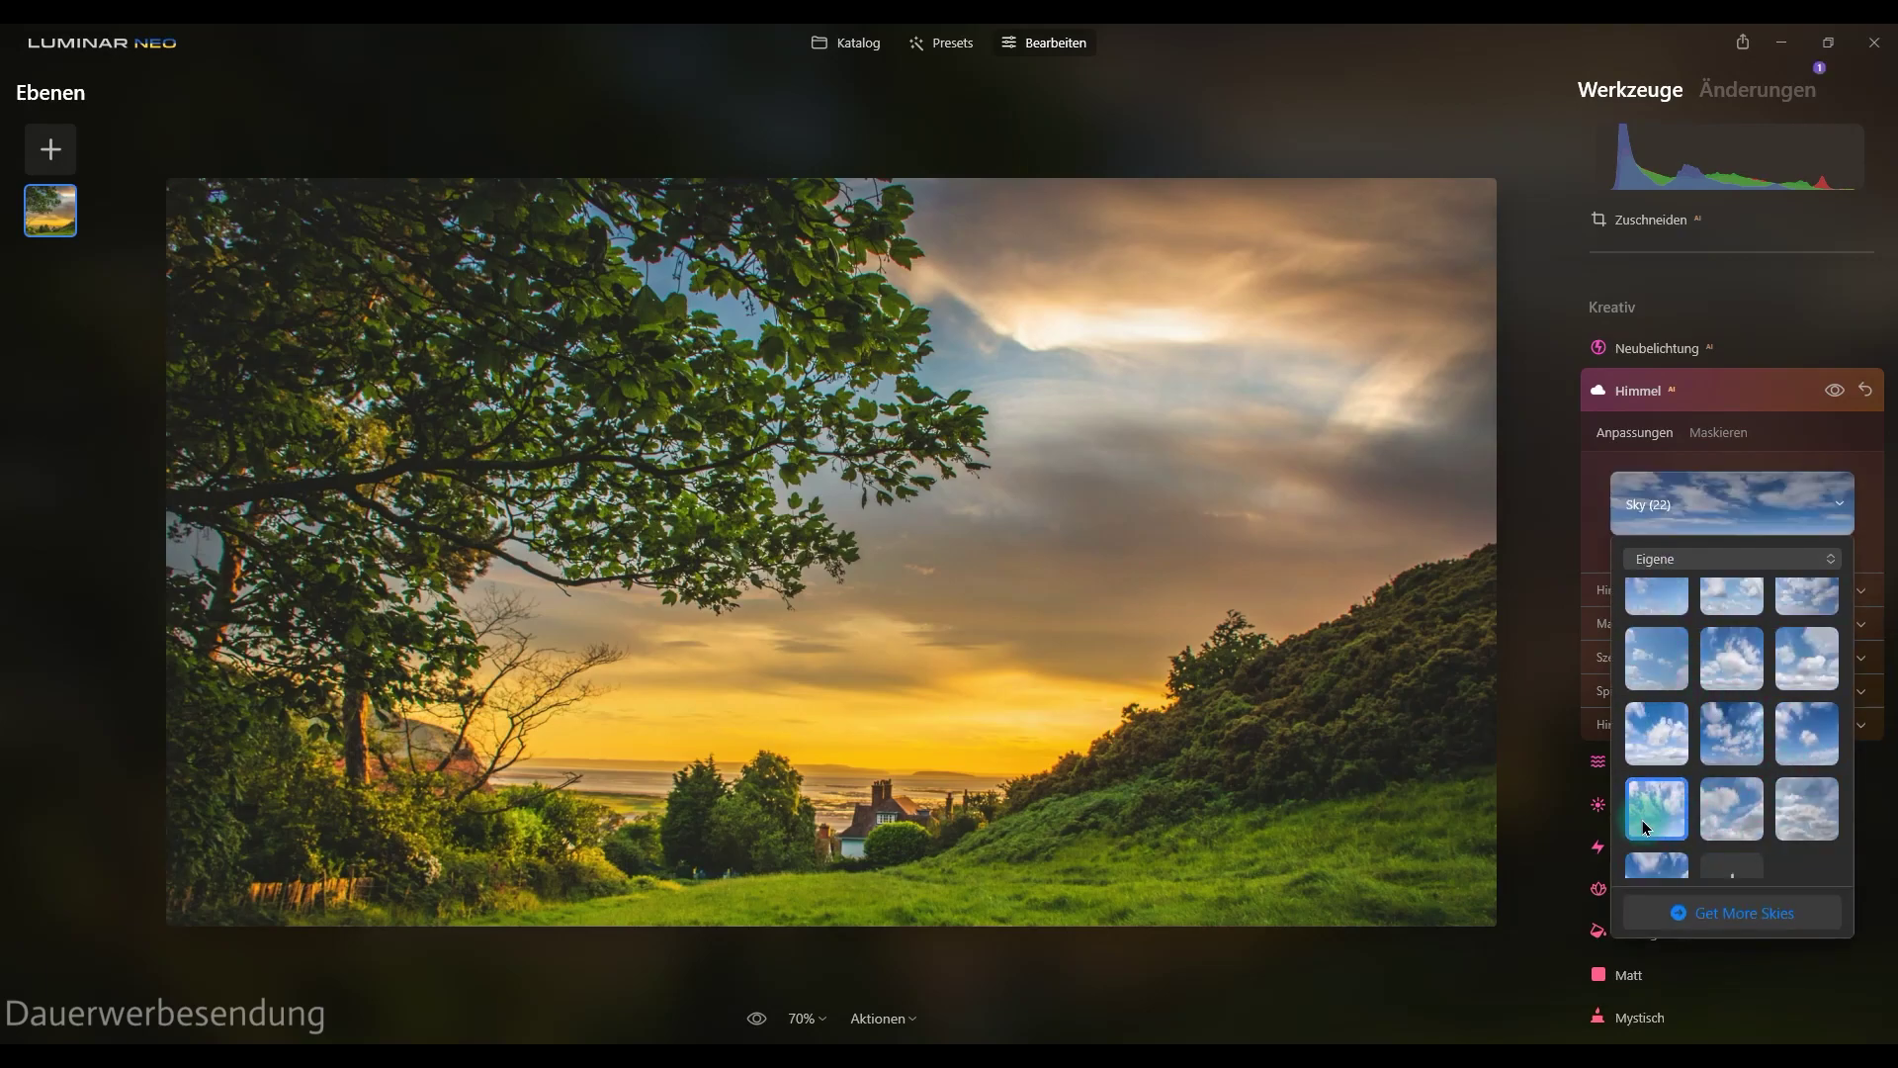
{"action": "left_click", "coordinate": [1741, 494]}
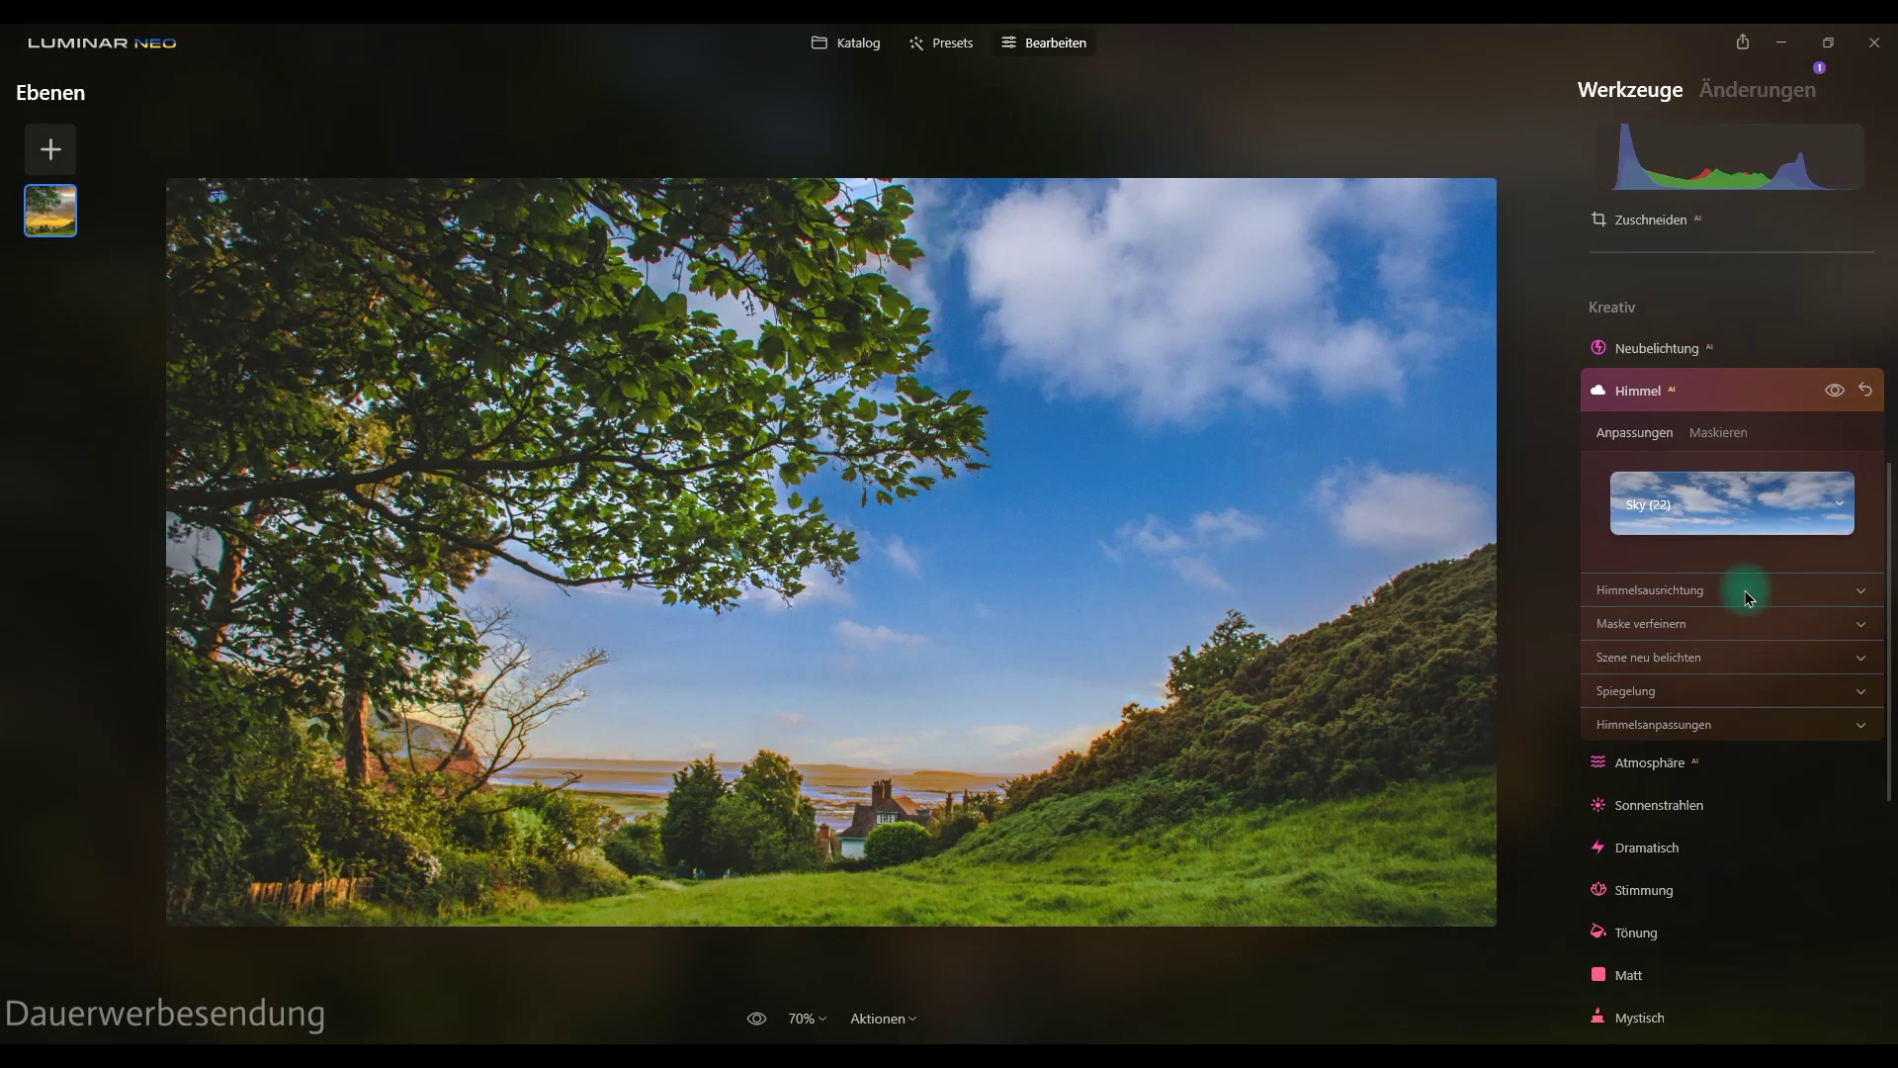
Set Details korrigieren under Maske verfeinern to 53
{"action": "left_click", "coordinate": [1702, 587]}
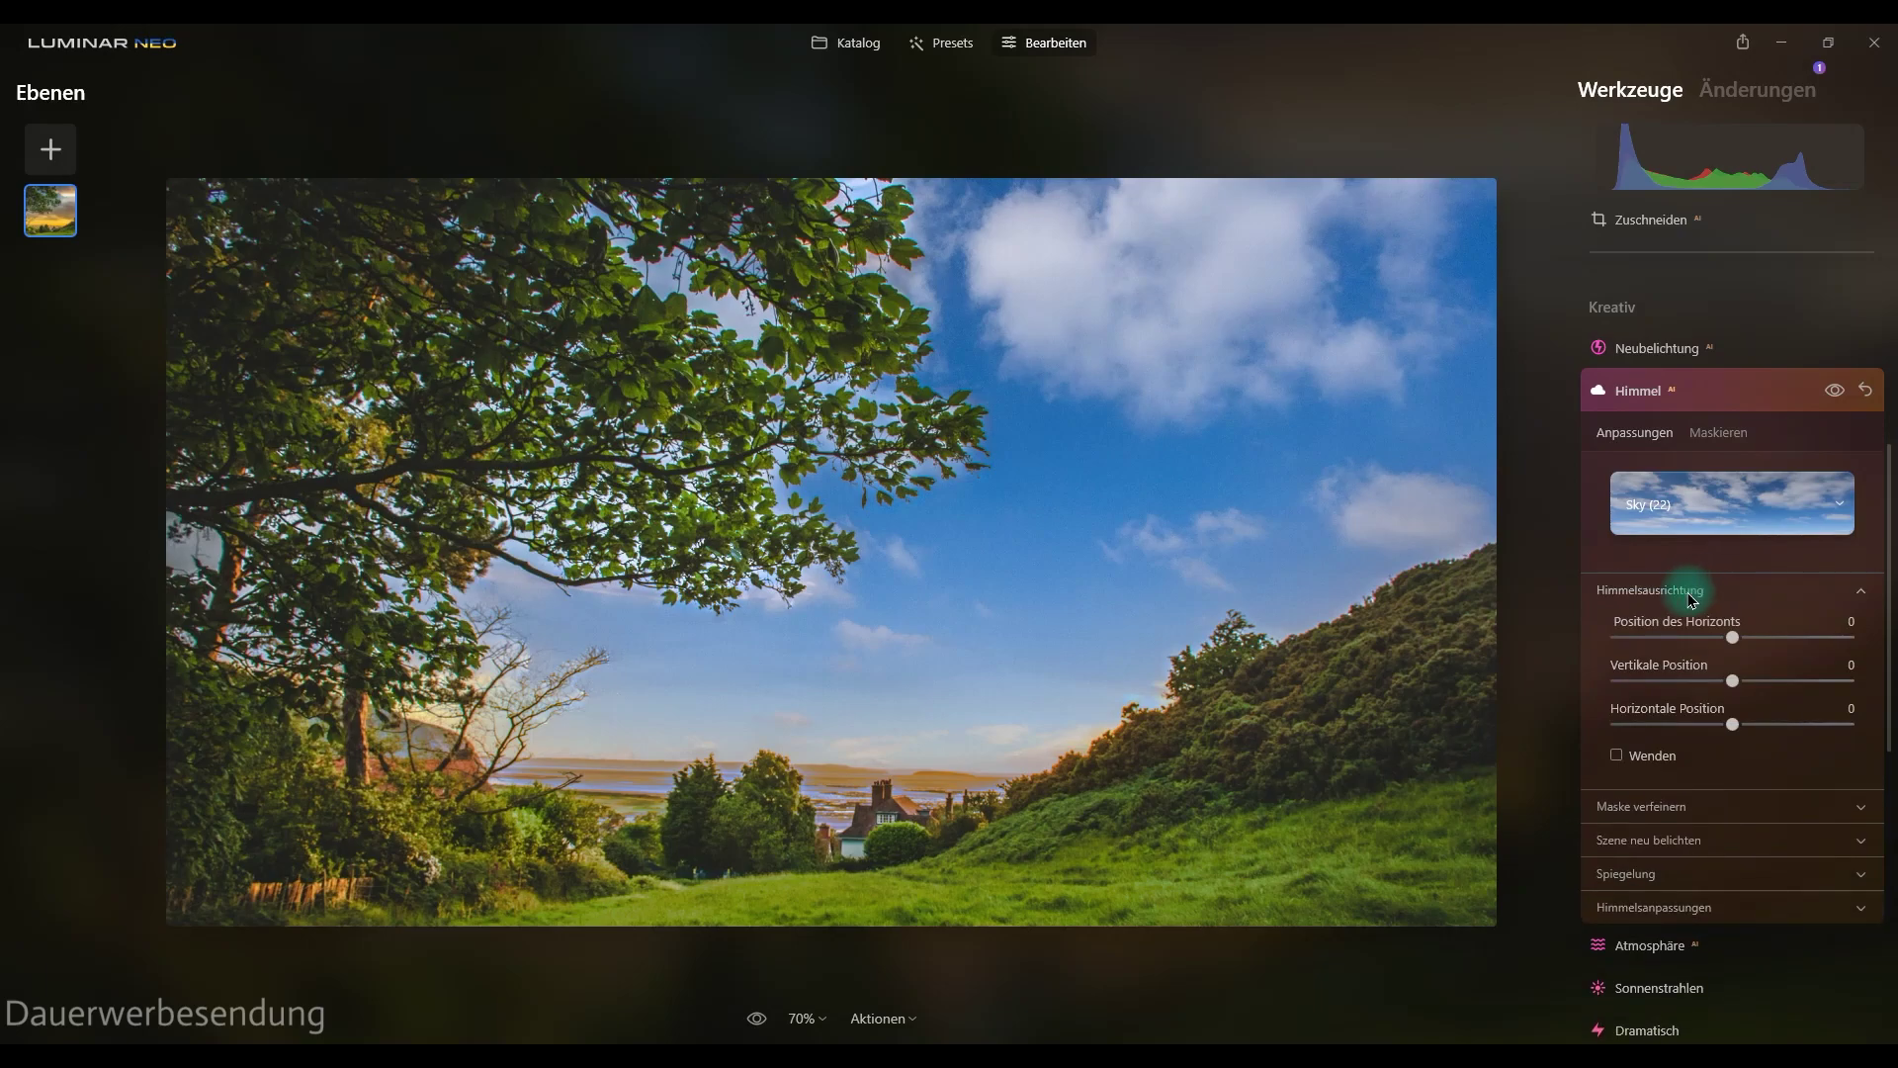
{"action": "left_click", "coordinate": [1701, 589]}
{"action": "left_click", "coordinate": [1675, 625]}
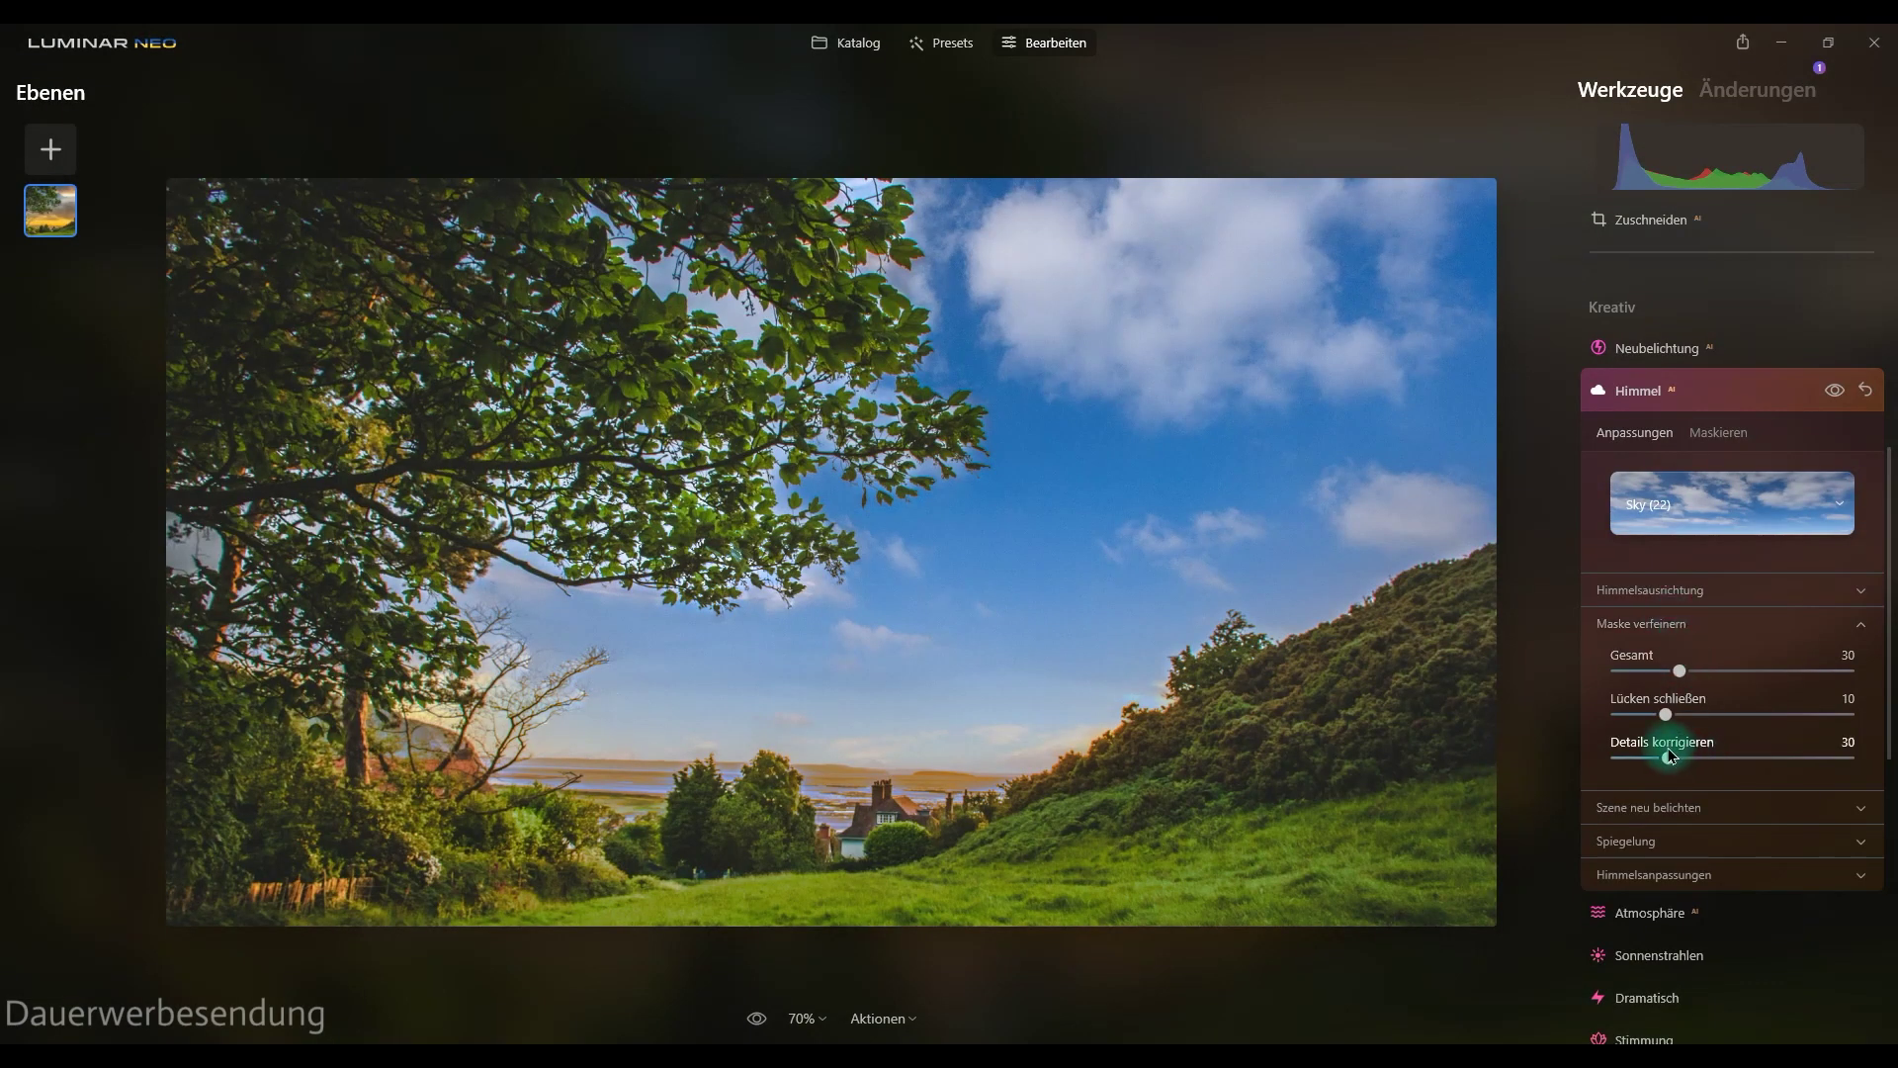
{"action": "left_click_drag", "start_coordinate": [1668, 760], "coordinate": [1892, 781]}
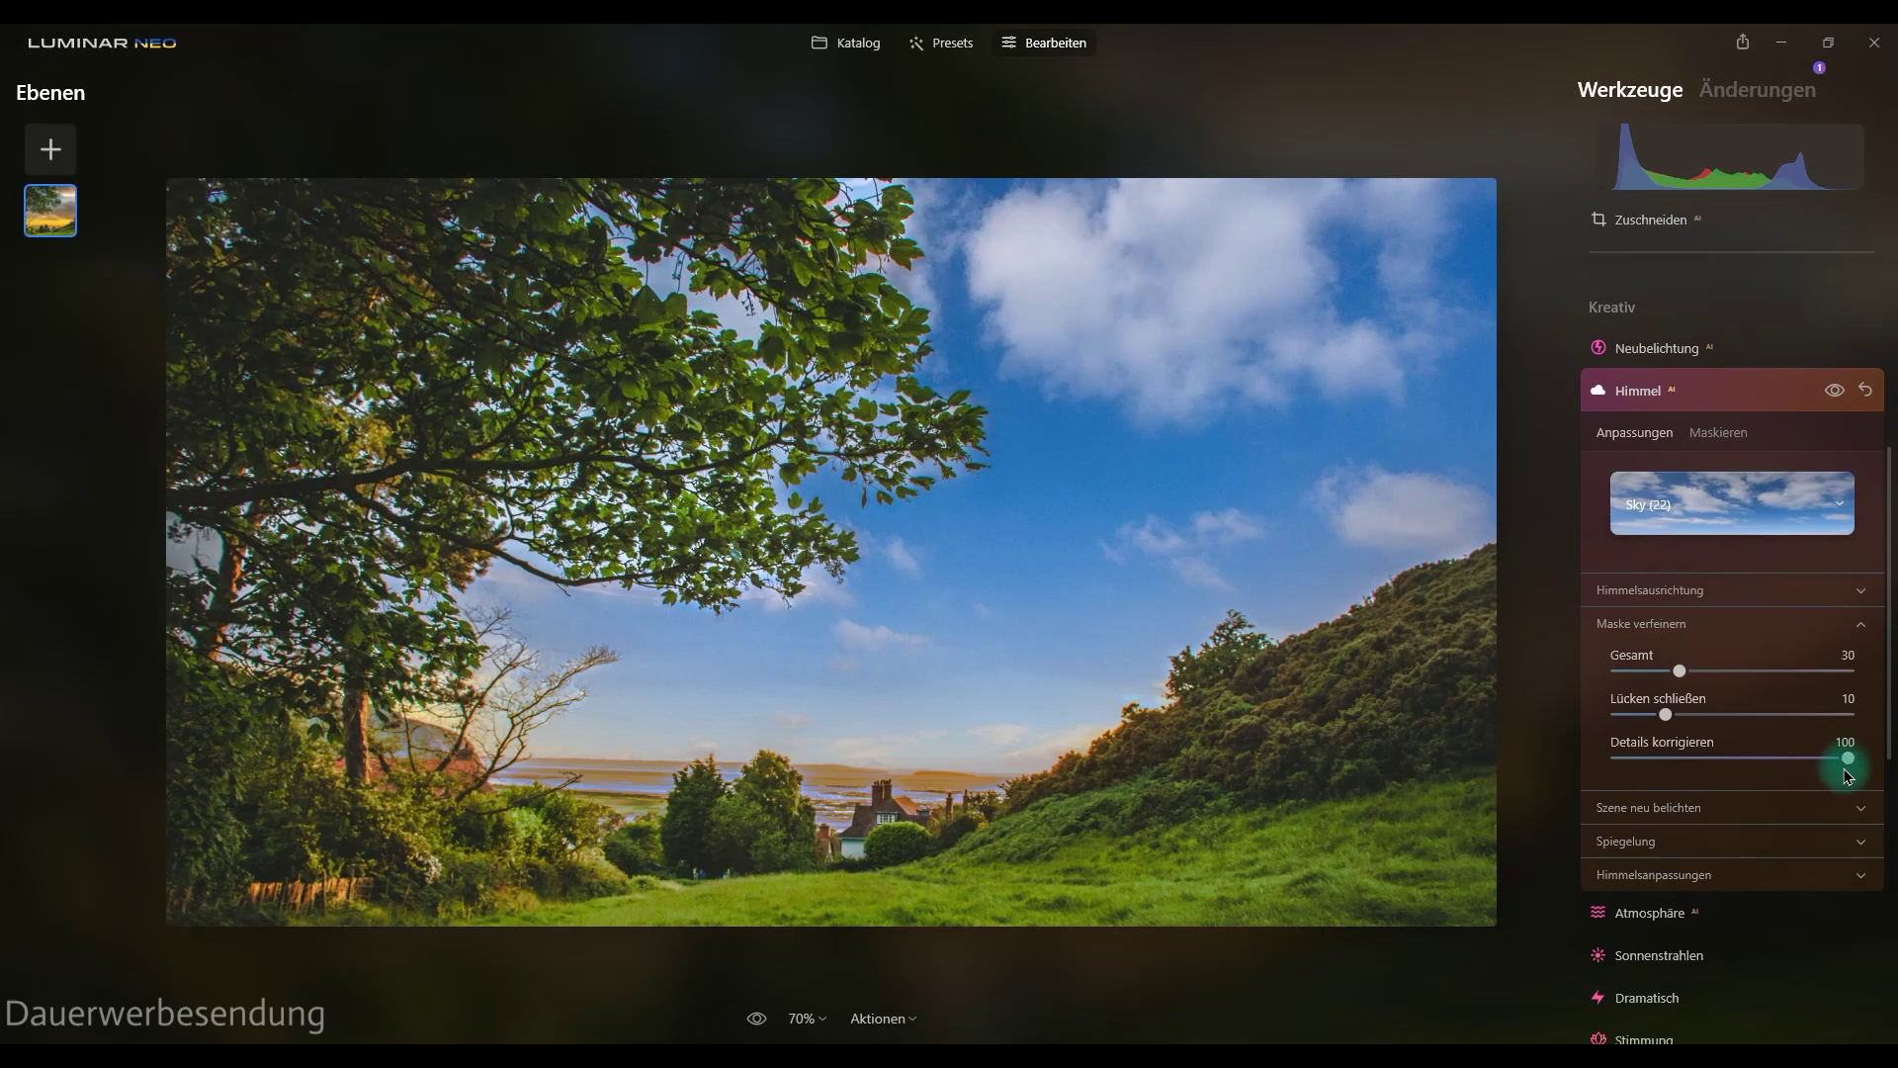
{"action": "left_click_drag", "start_coordinate": [1848, 757], "coordinate": [1733, 764]}
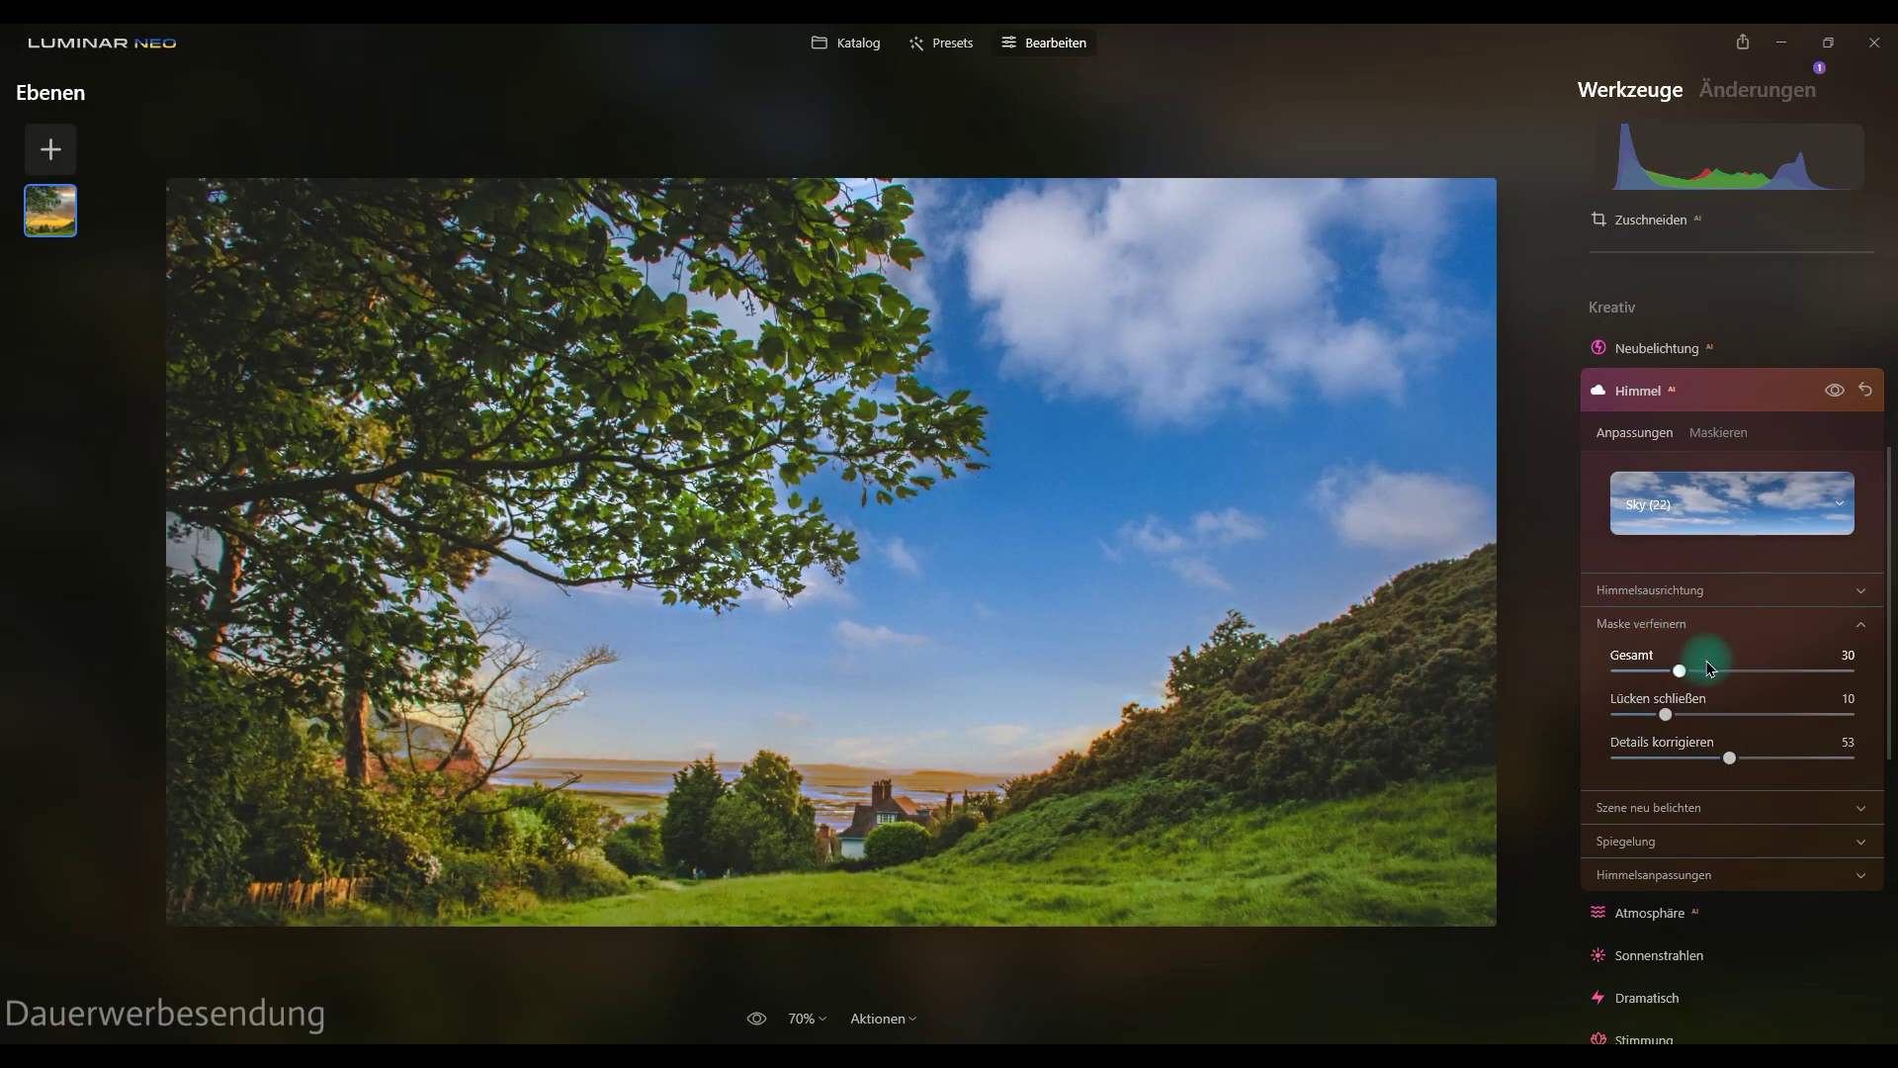
{"action": "left_click", "coordinate": [1672, 625]}
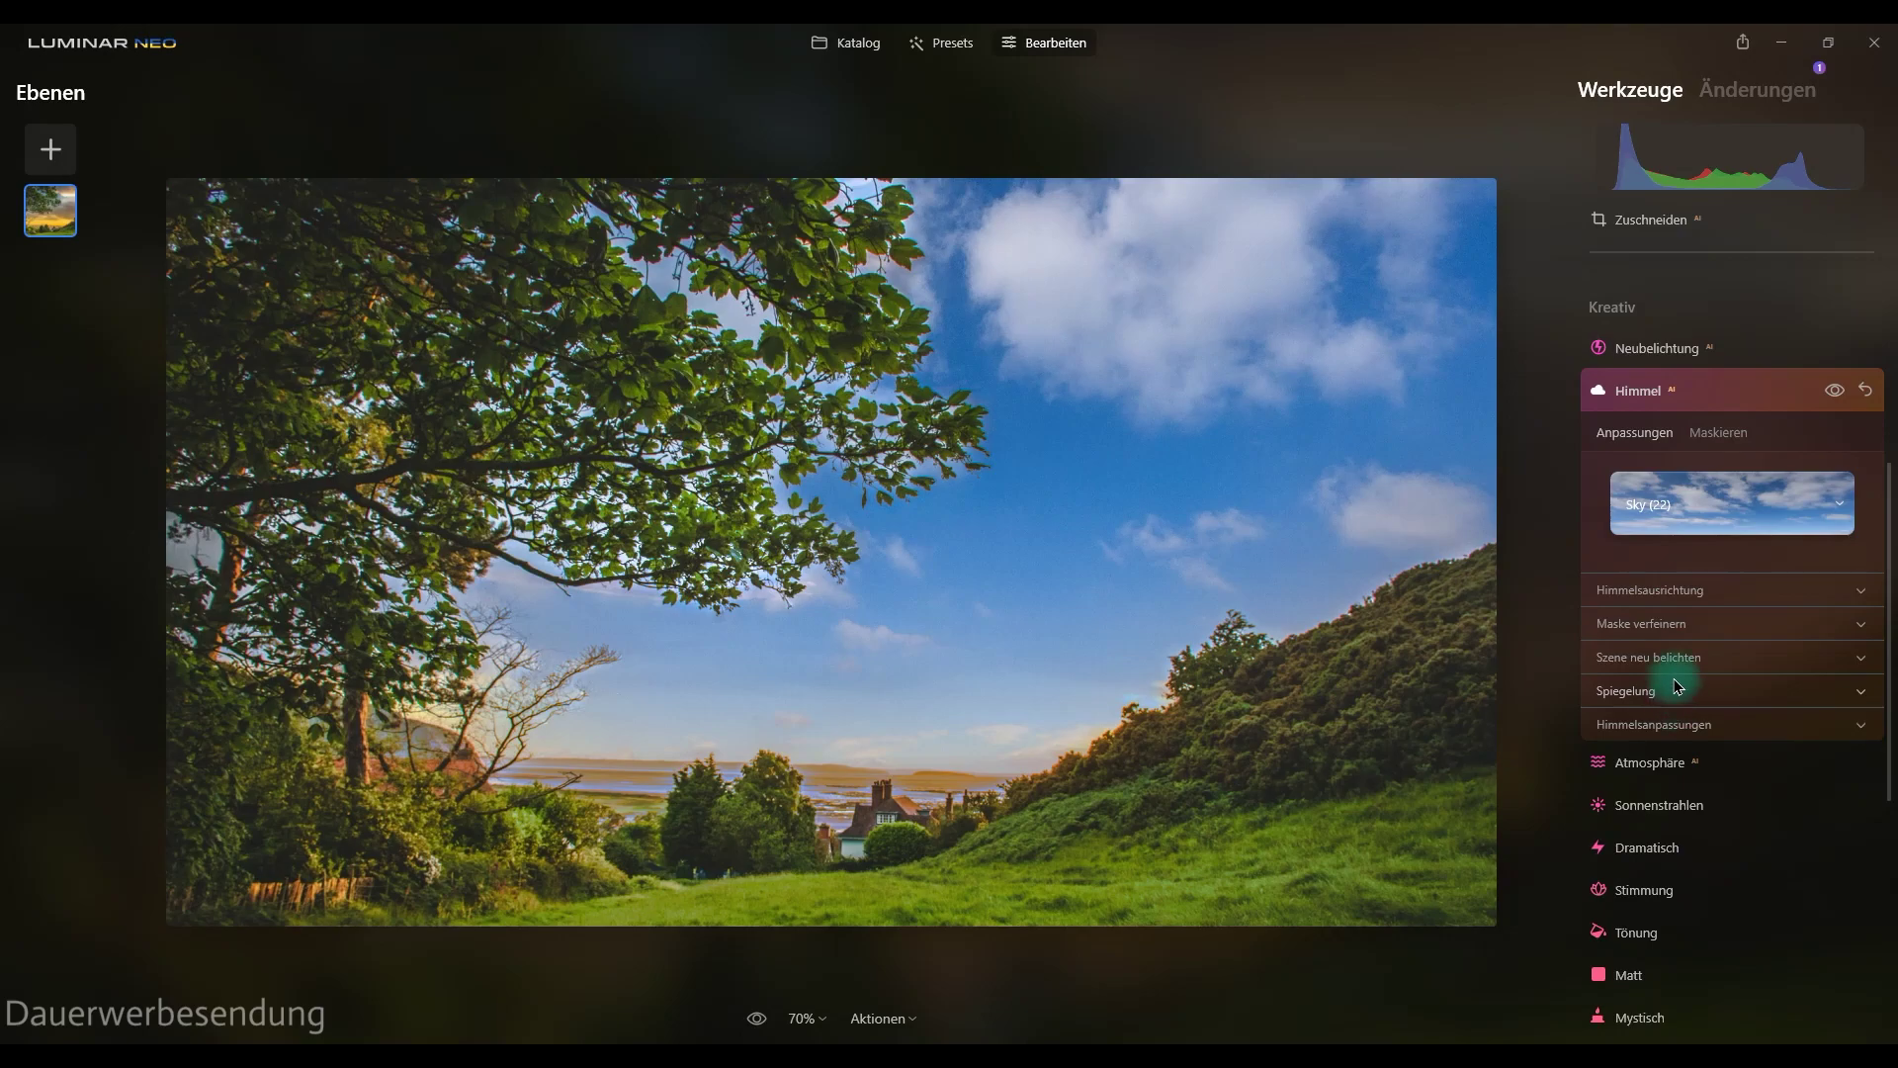
Set Stärke der Neubelichtung under Szene neu belichten to 75 and collapse Himmel
{"action": "left_click", "coordinate": [1678, 658]}
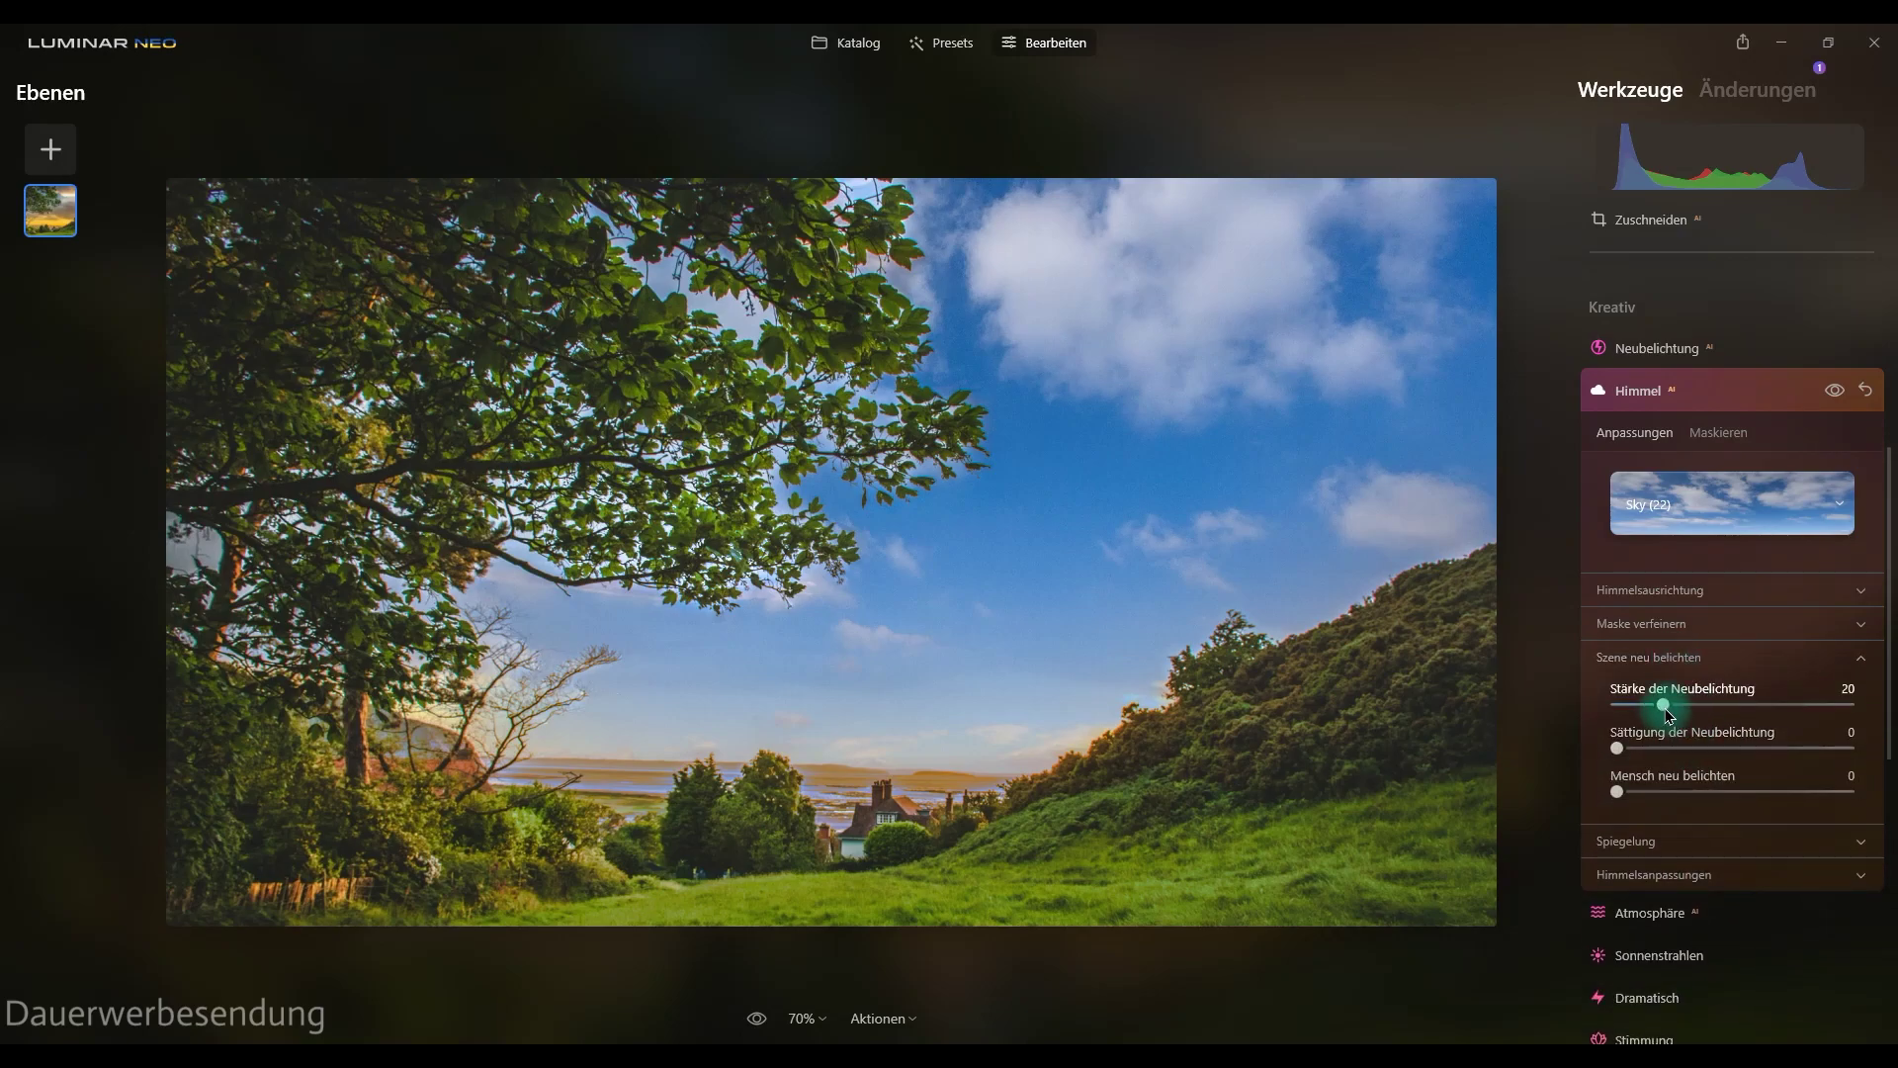
{"action": "left_click_drag", "start_coordinate": [1666, 710], "coordinate": [1794, 710]}
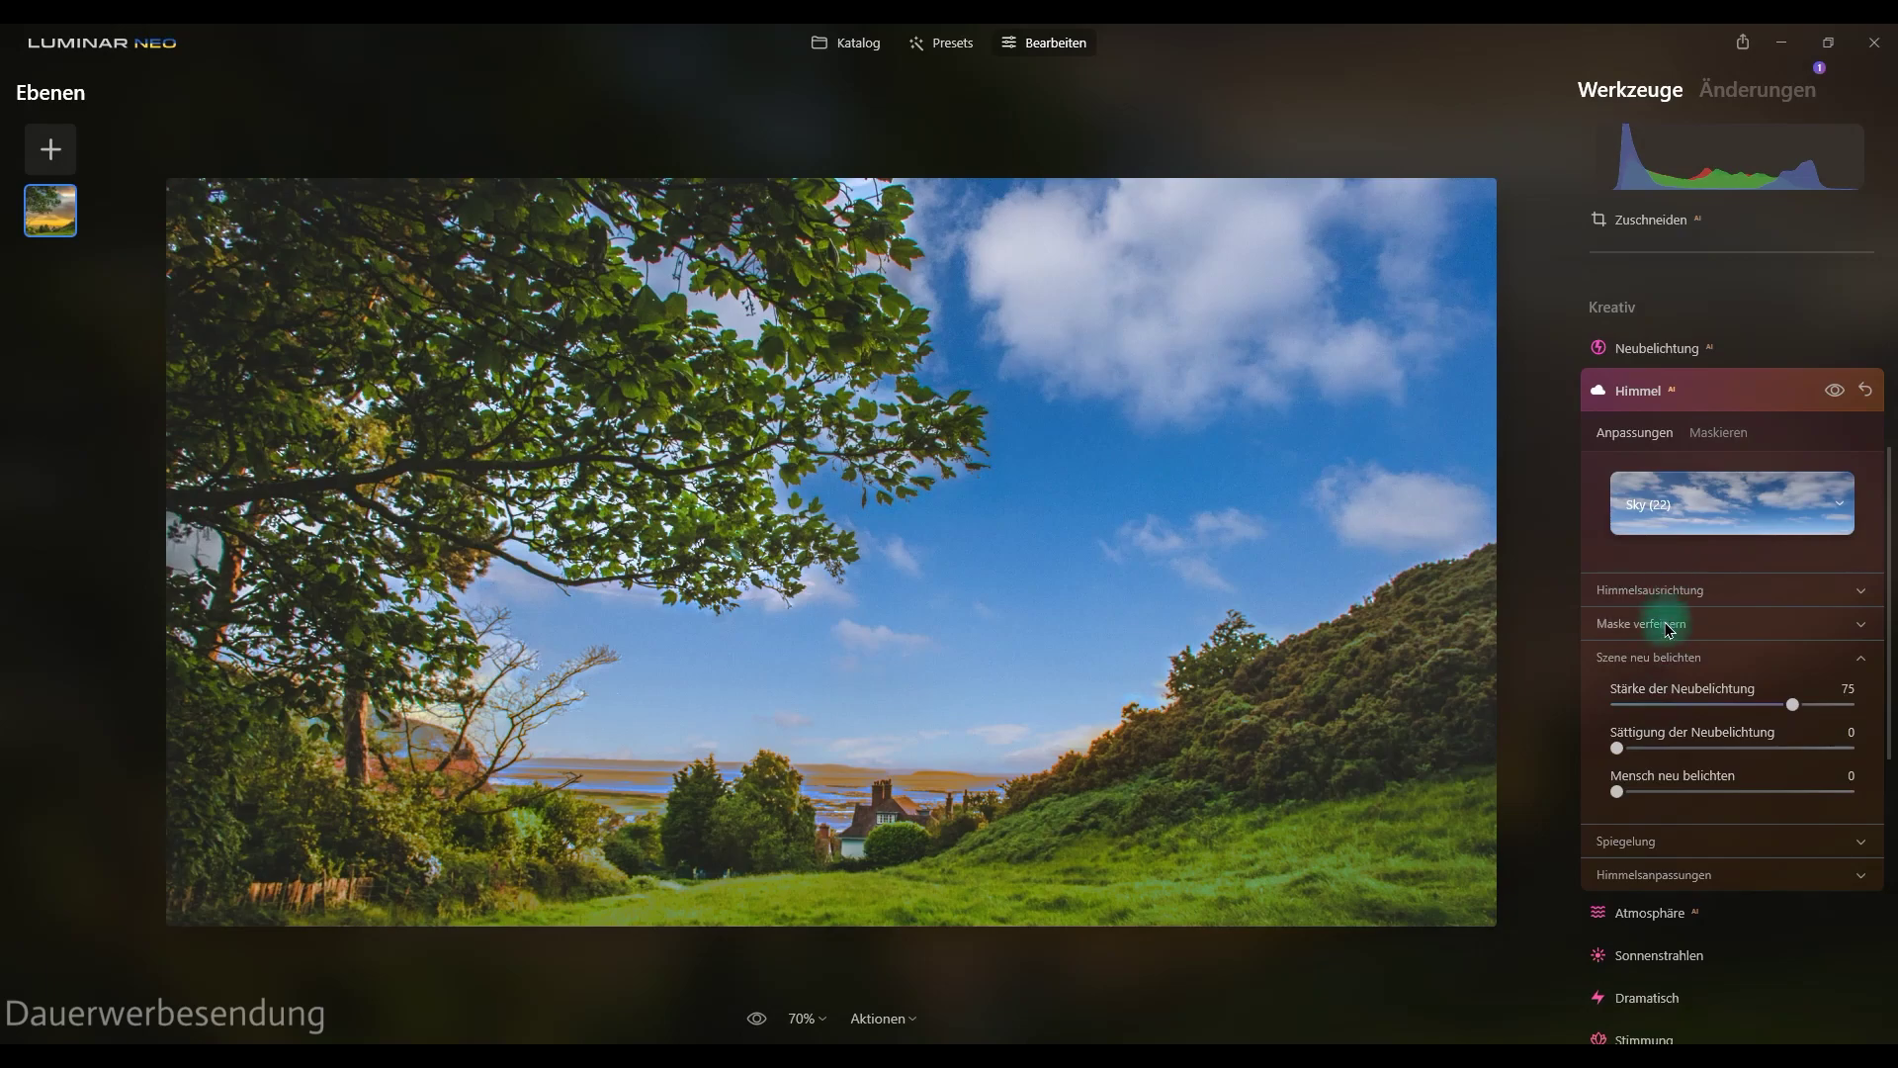
{"action": "left_click", "coordinate": [1661, 656]}
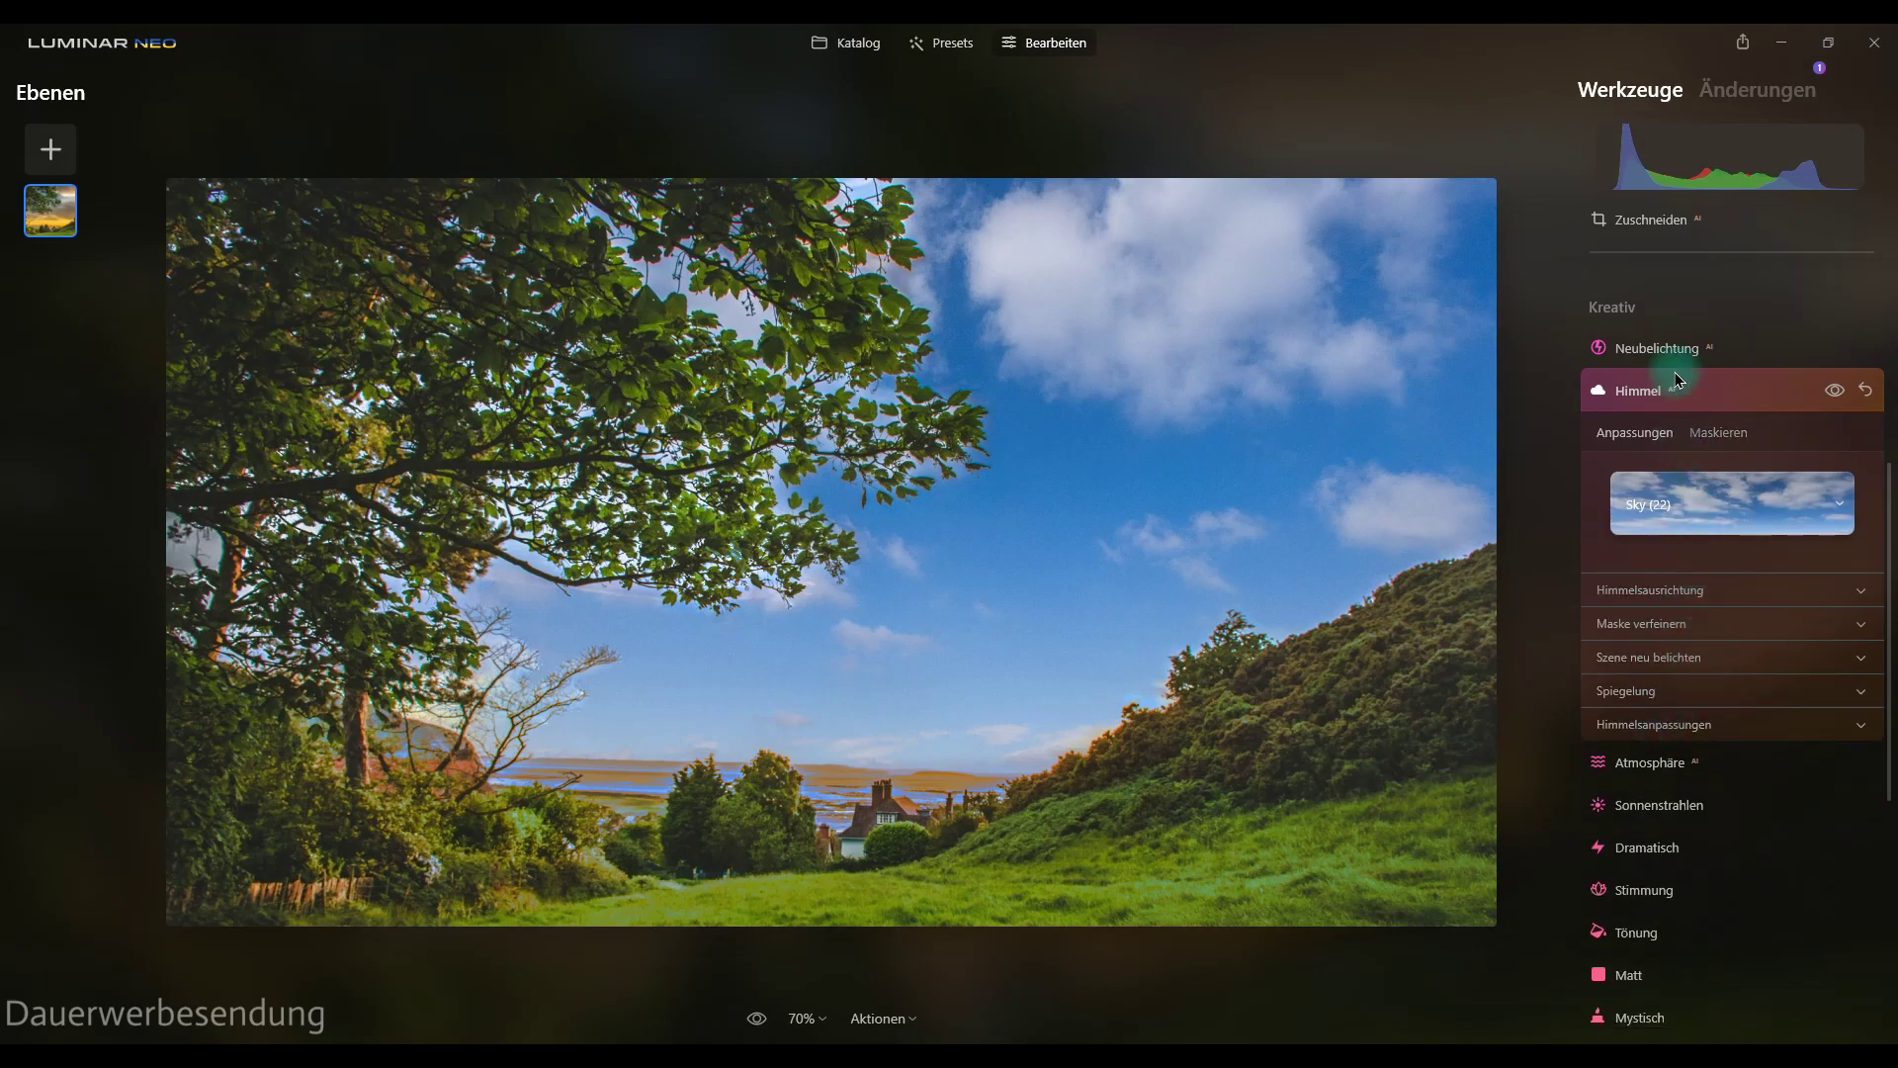
{"action": "left_click", "coordinate": [1649, 407]}
{"action": "scroll", "coordinate": [1735, 494], "scroll_direction": "up", "scroll_amount": 3}
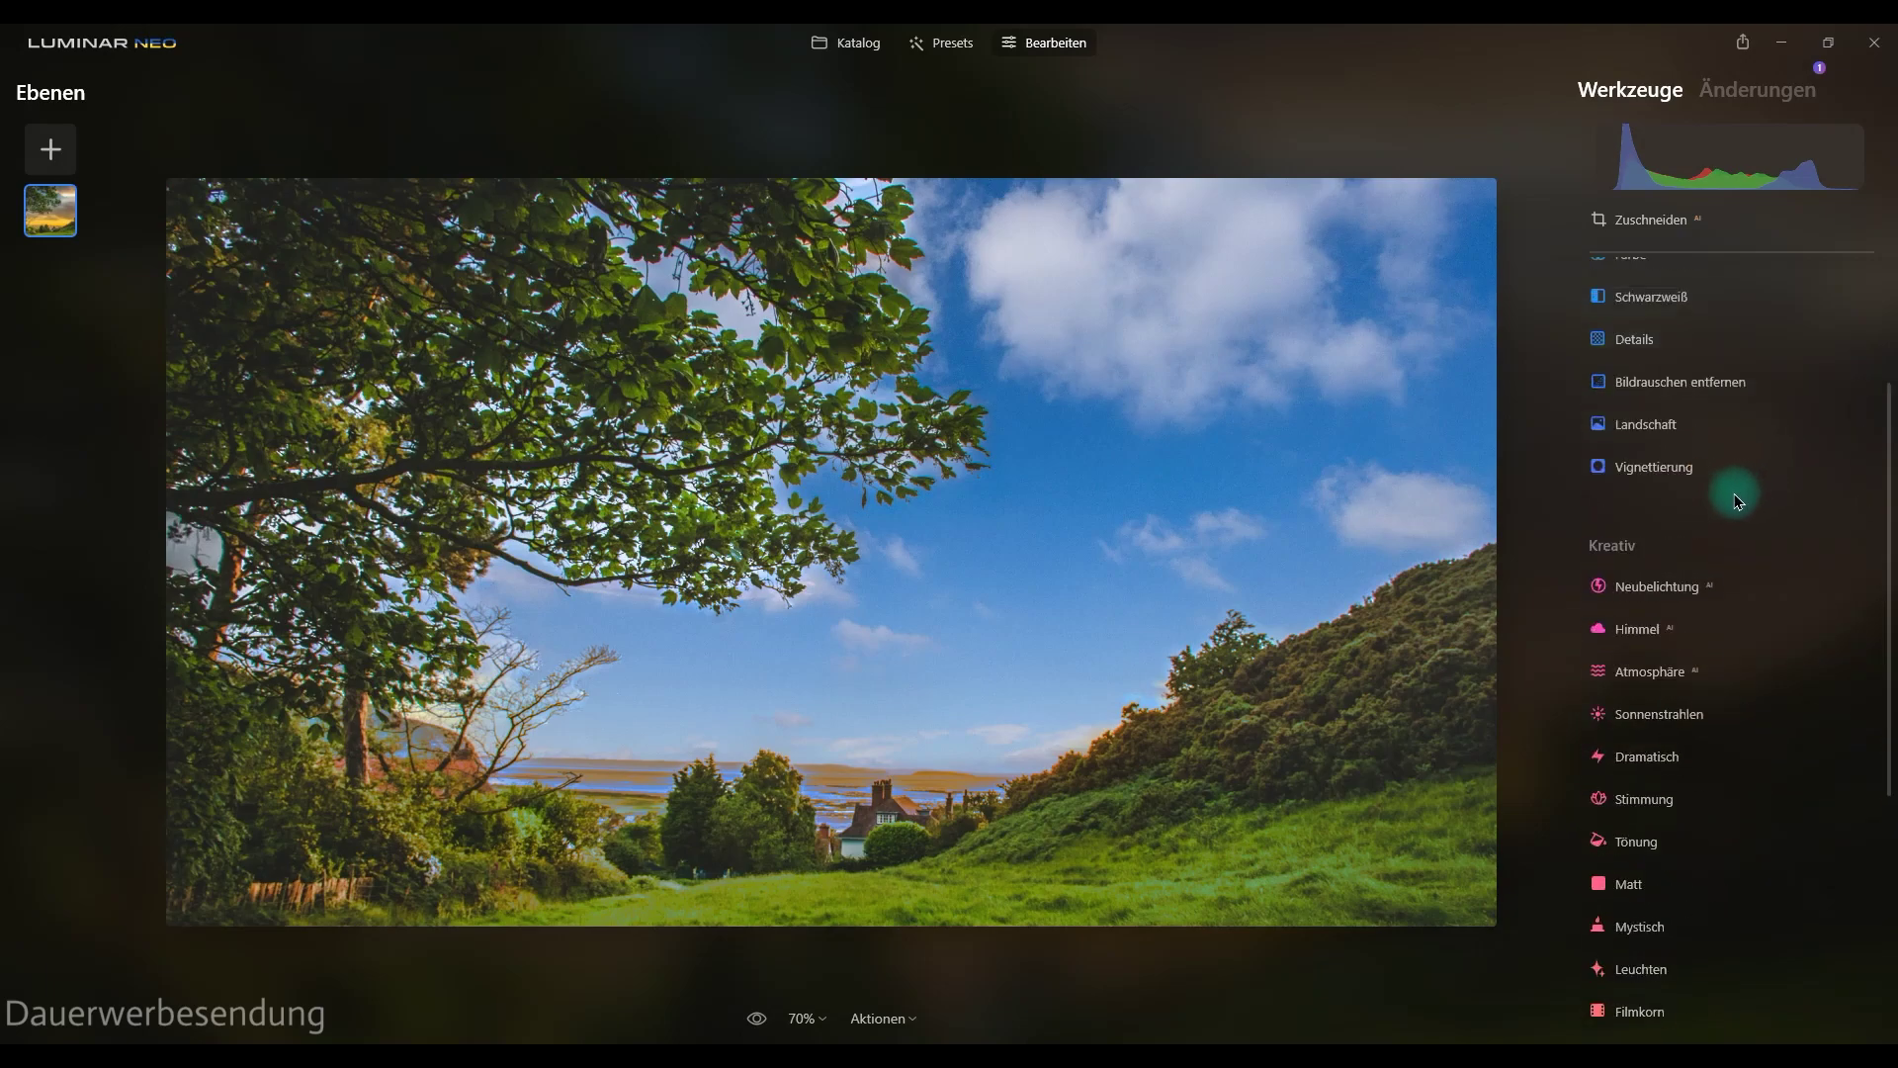
{"action": "scroll", "coordinate": [1738, 501], "scroll_direction": "up", "scroll_amount": 3}
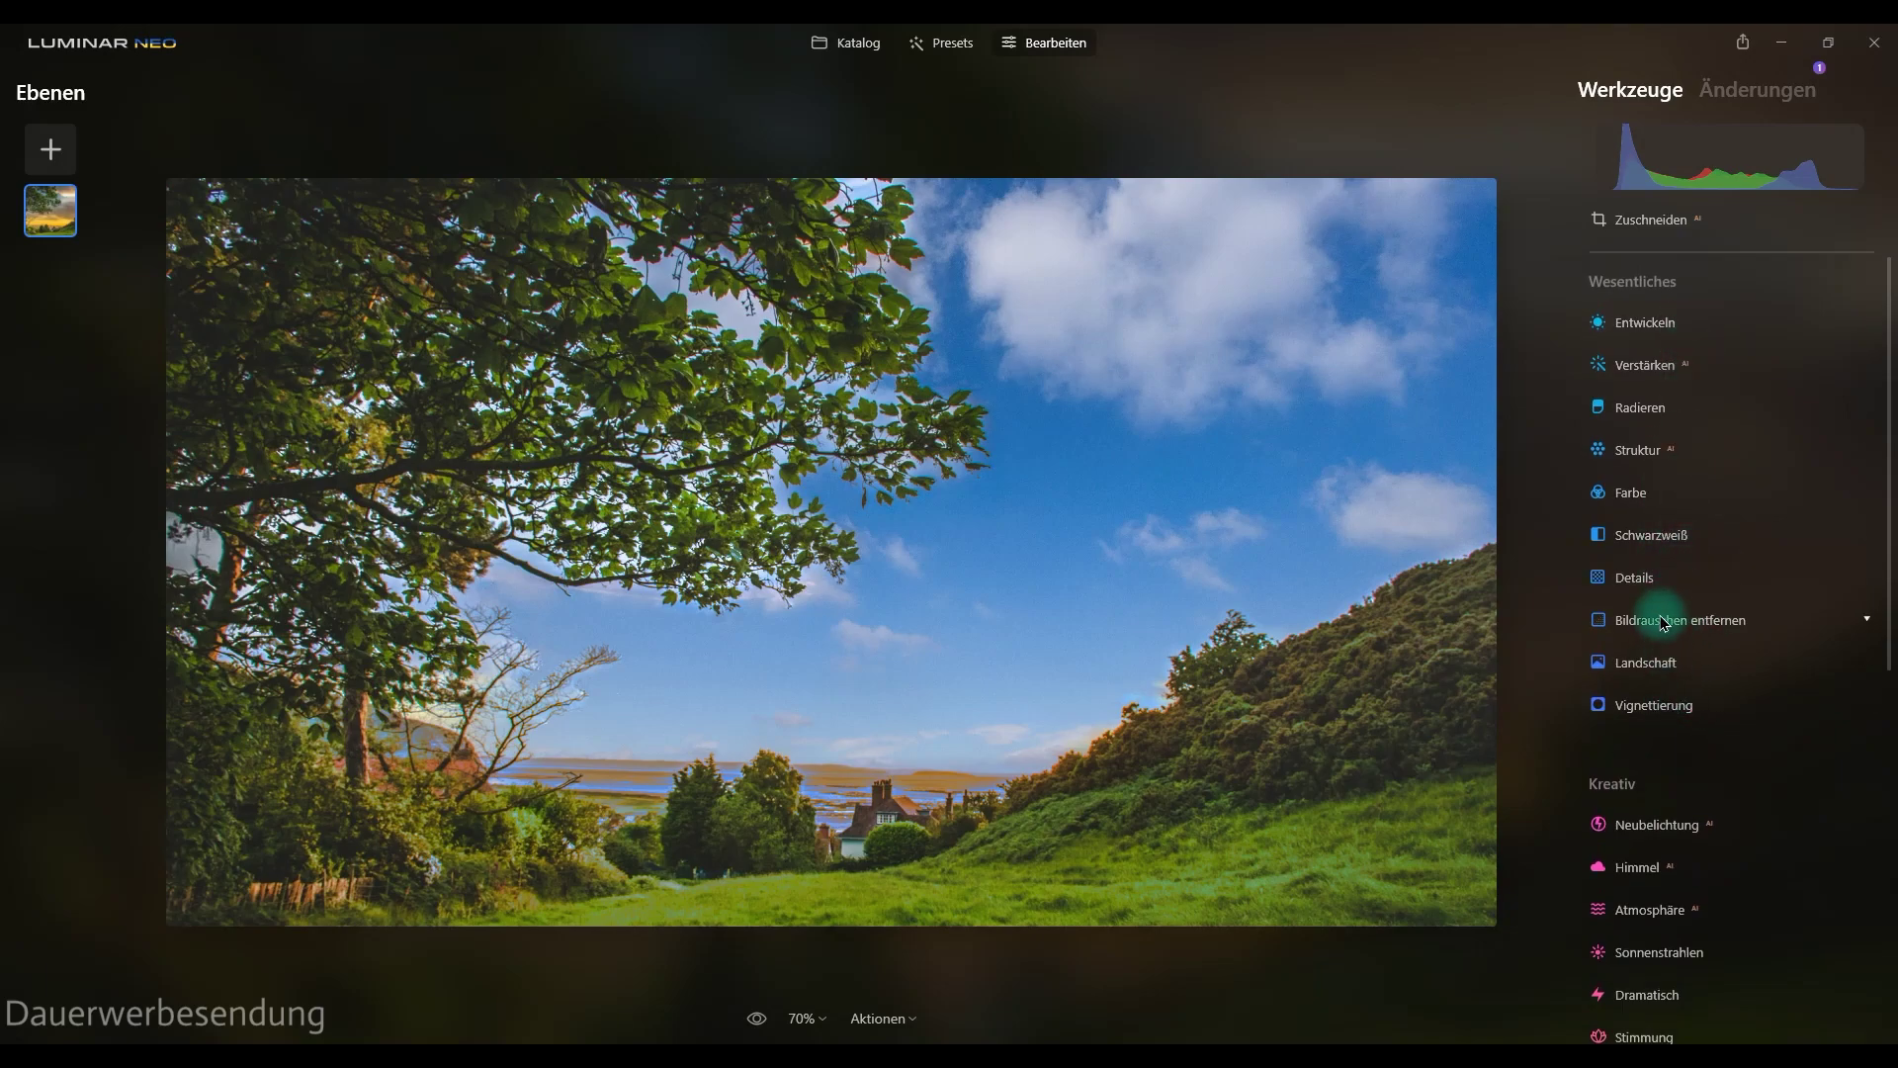
{"action": "scroll", "coordinate": [1663, 621], "scroll_direction": "down", "scroll_amount": 5}
{"action": "scroll", "coordinate": [1663, 621], "scroll_direction": "down", "scroll_amount": 5}
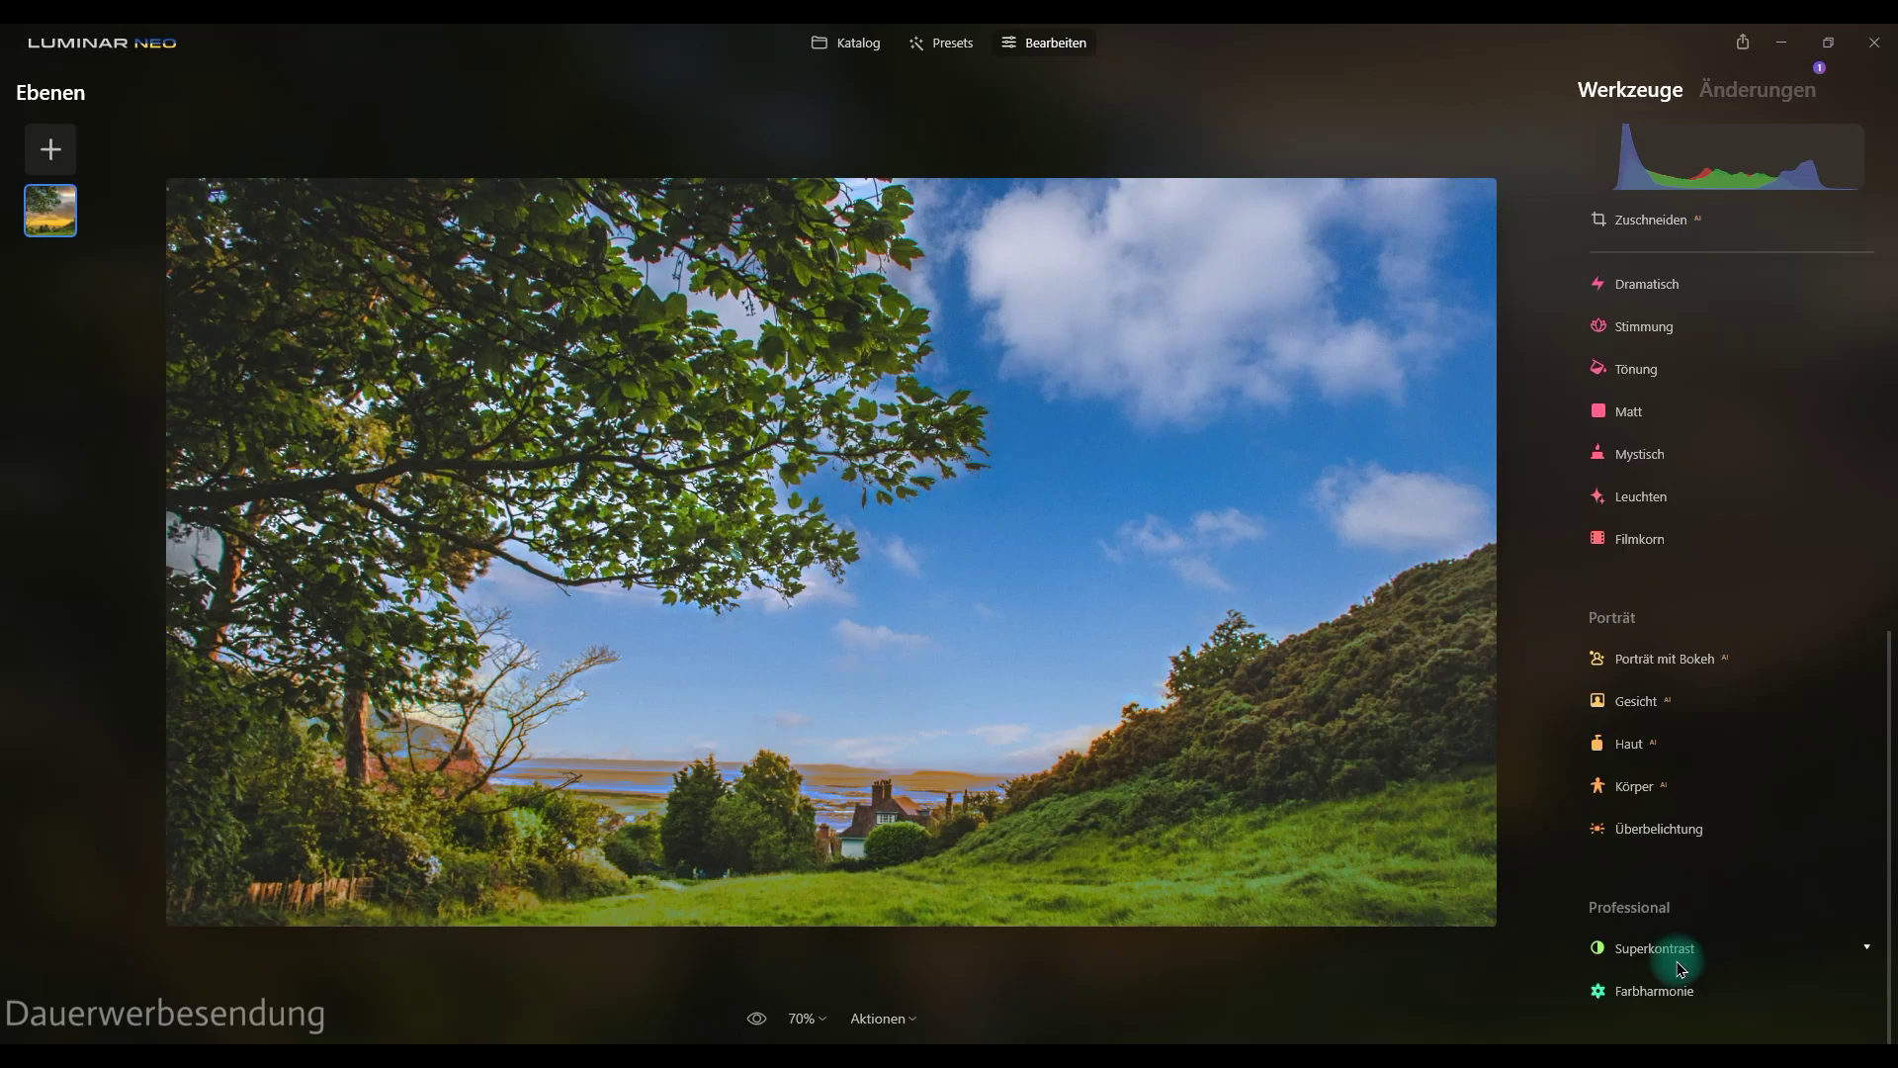
{"action": "scroll", "coordinate": [1686, 835], "scroll_direction": "up", "scroll_amount": 8}
{"action": "scroll", "coordinate": [1688, 633], "scroll_direction": "up", "scroll_amount": 6}
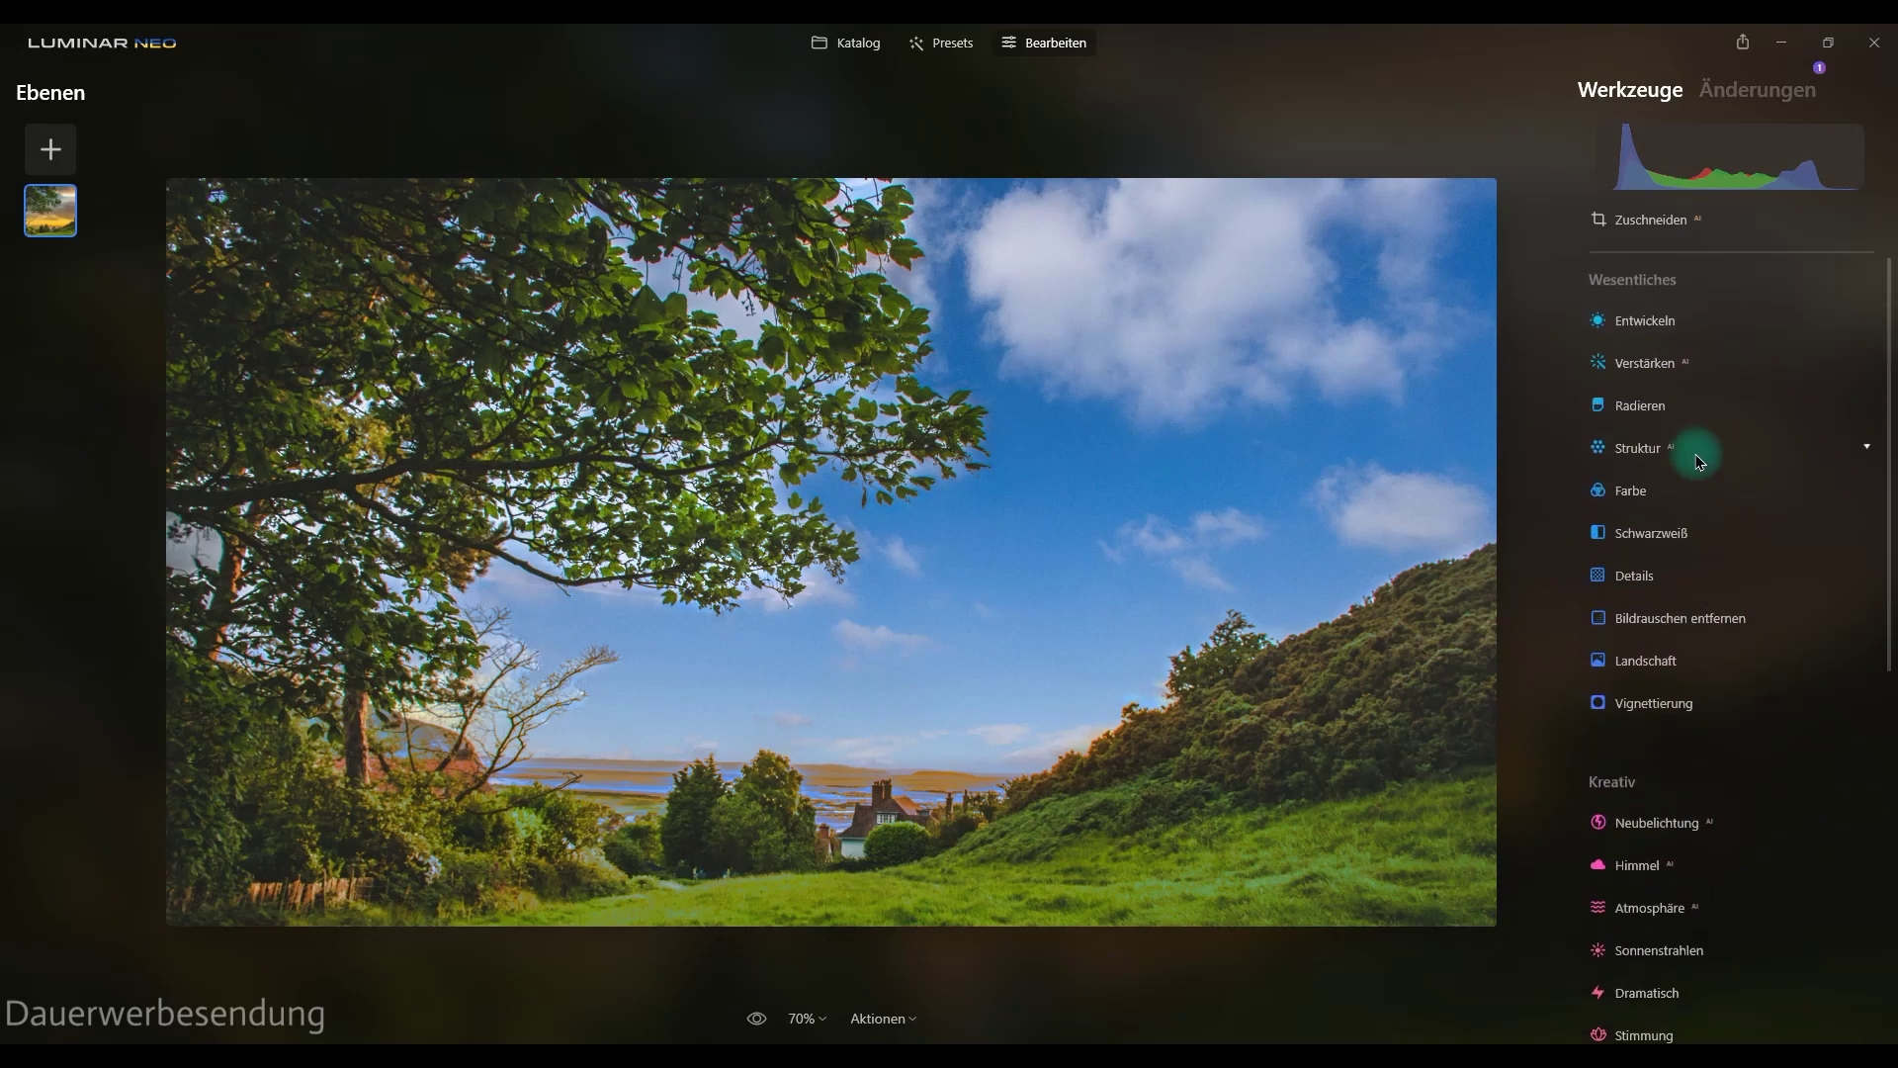
Tick Farbsäume entfernen in Entwickeln's Optik section, then collapse both panels
{"action": "left_click", "coordinate": [1663, 334]}
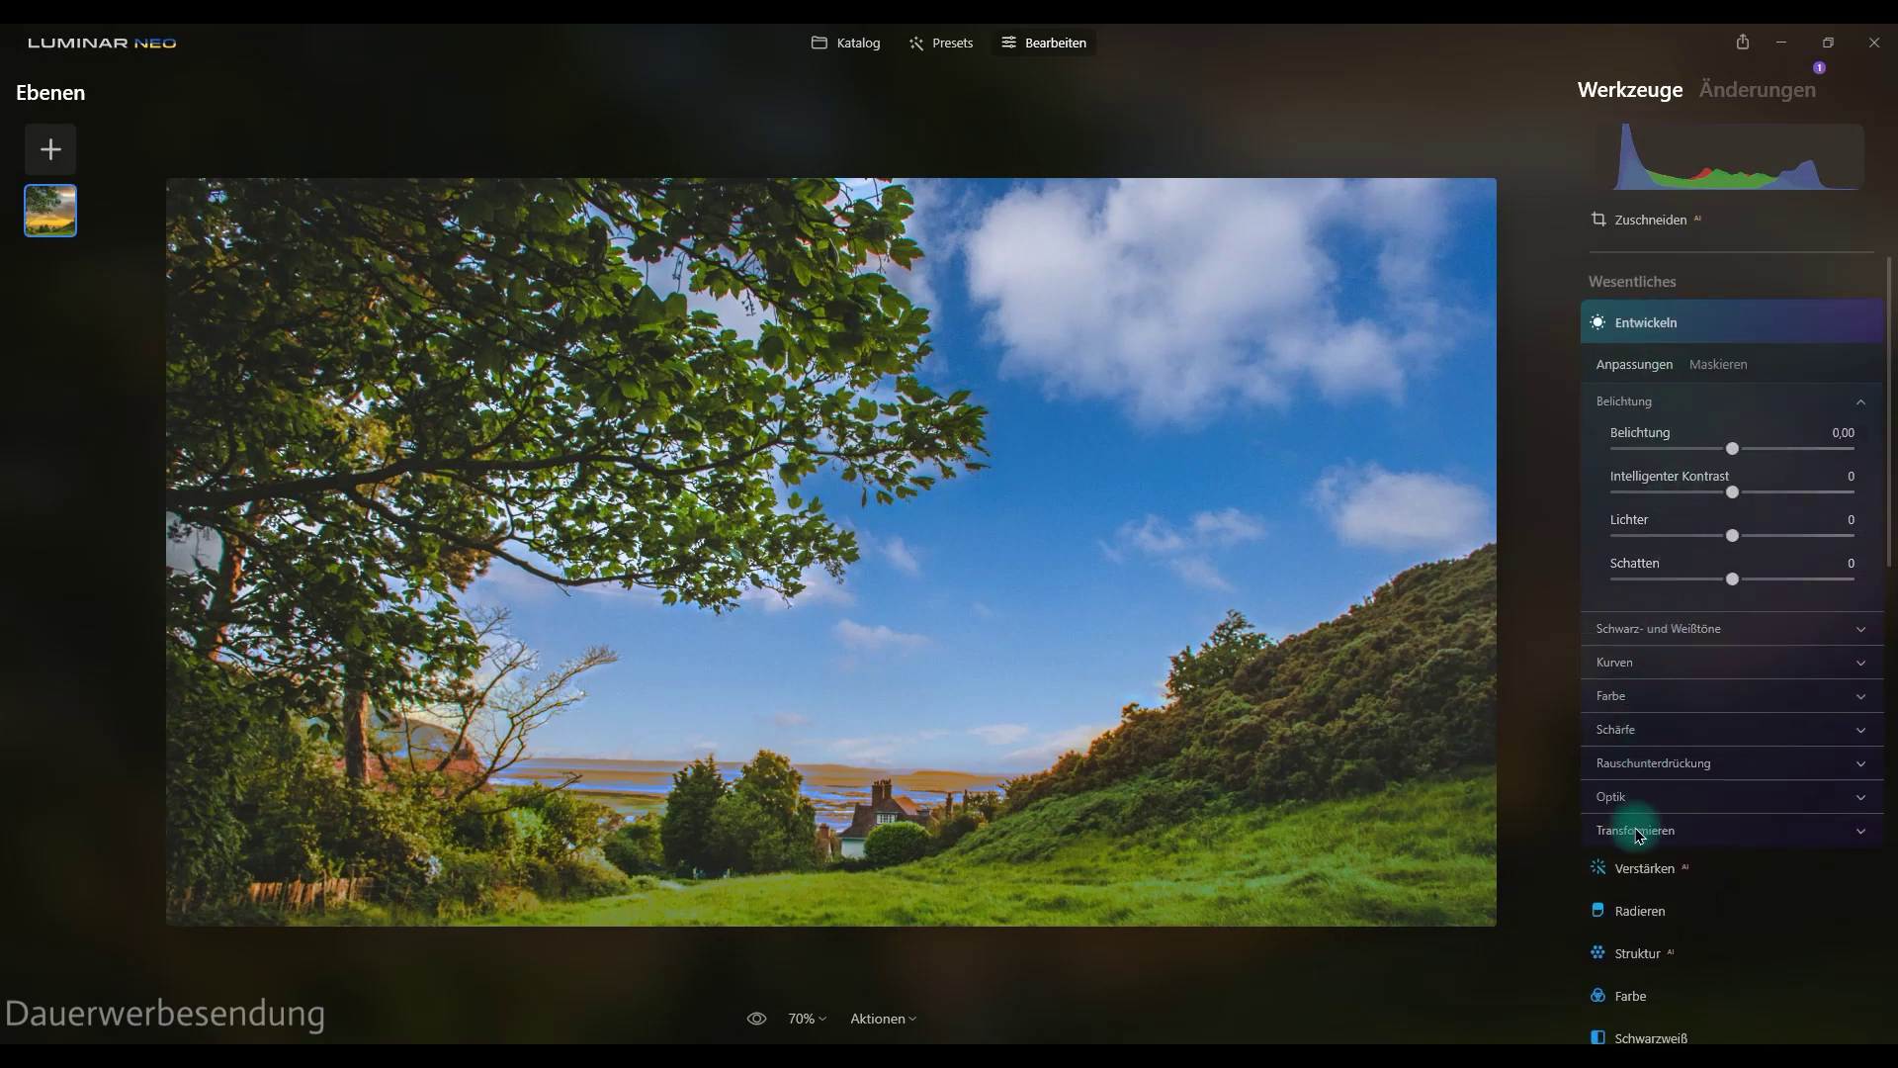
{"action": "left_click", "coordinate": [1647, 799]}
{"action": "scroll", "coordinate": [1648, 797], "scroll_direction": "down", "scroll_amount": 5}
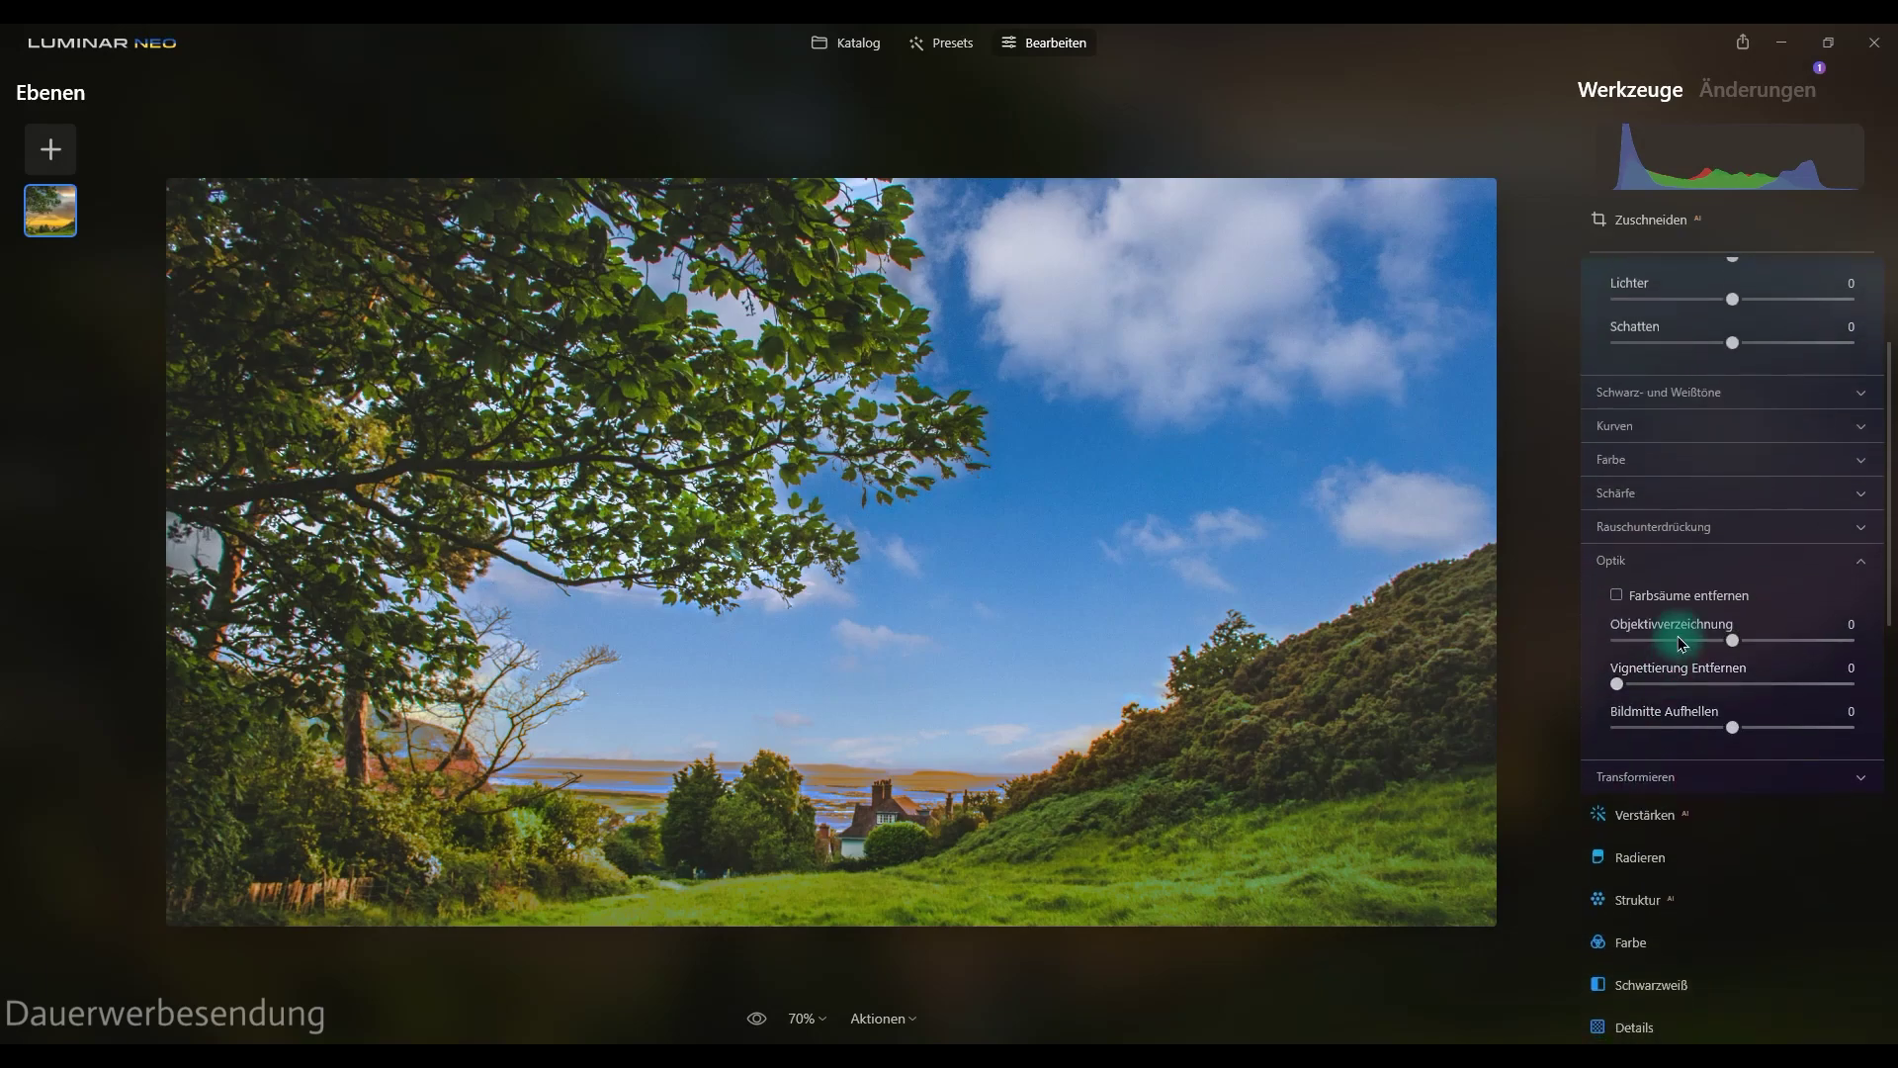
{"action": "left_click", "coordinate": [1654, 598]}
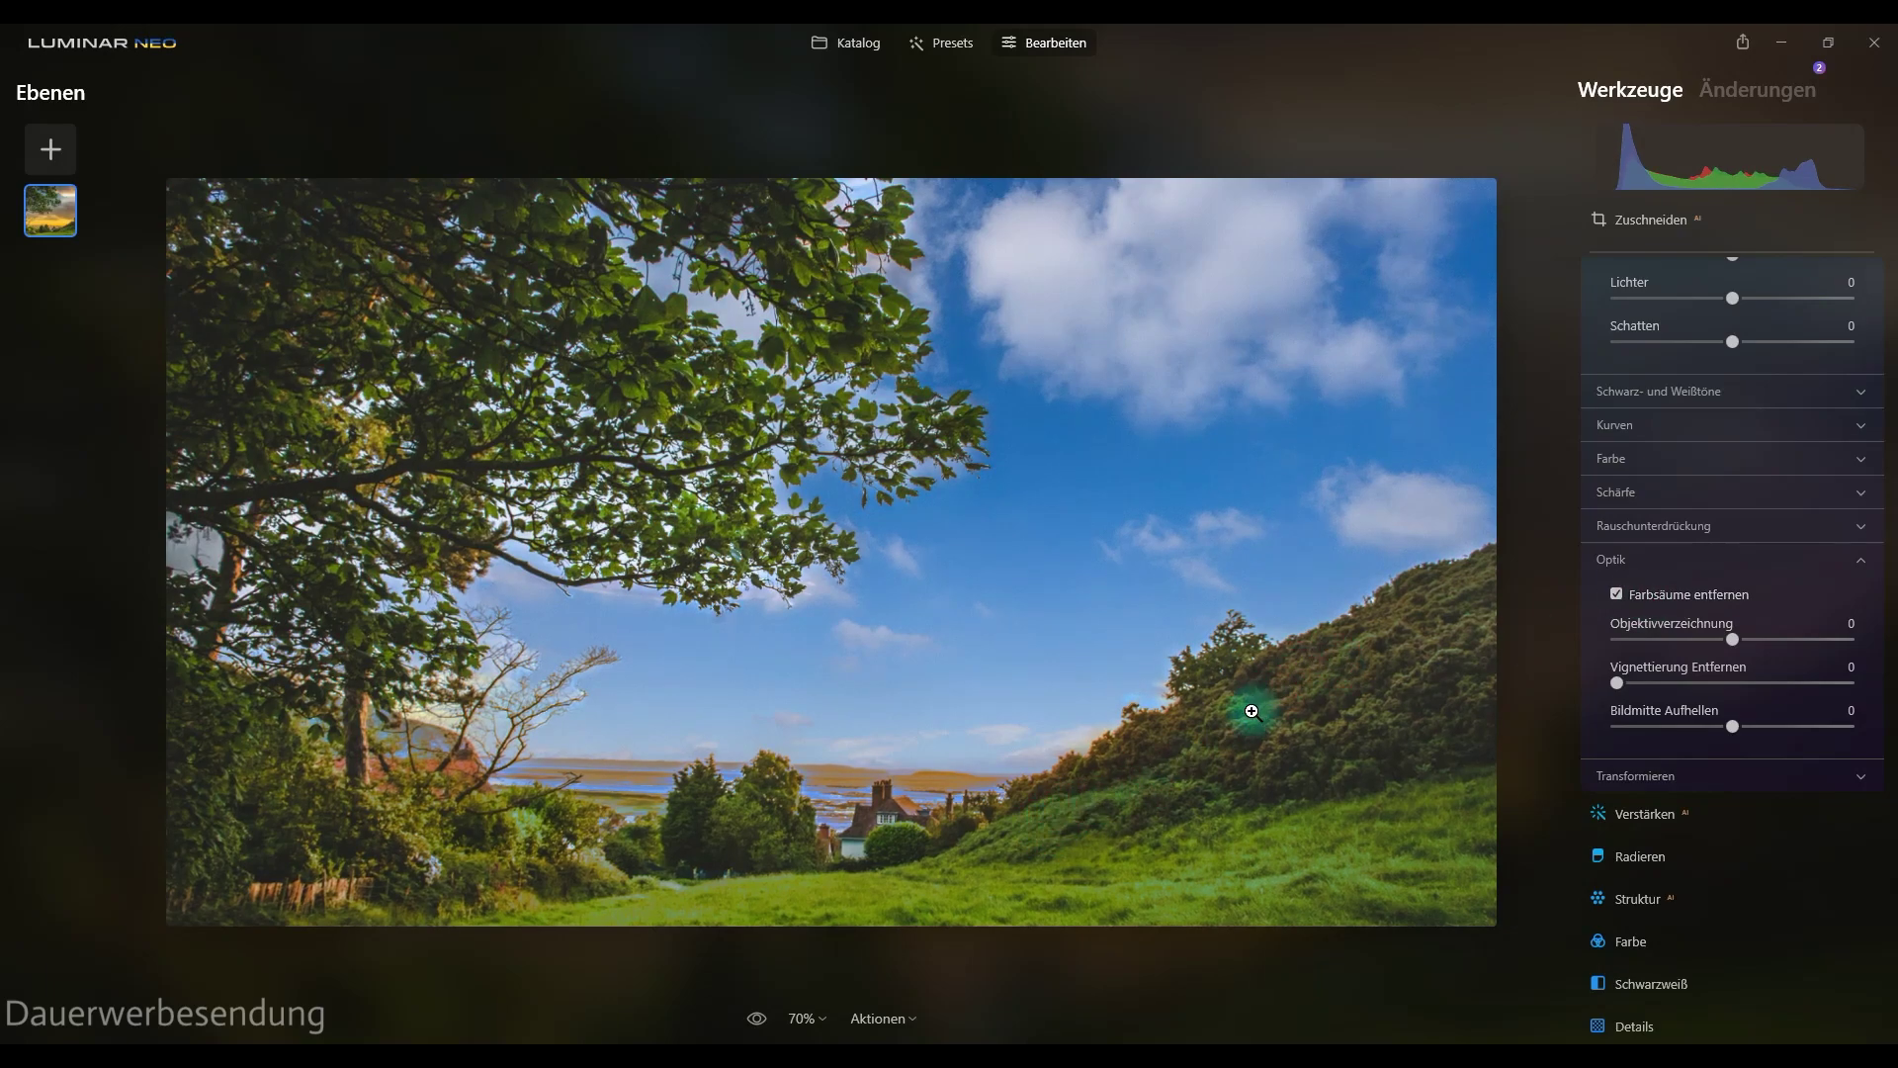
{"action": "left_click", "coordinate": [1661, 571]}
{"action": "scroll", "coordinate": [1641, 556], "scroll_direction": "up", "scroll_amount": 3}
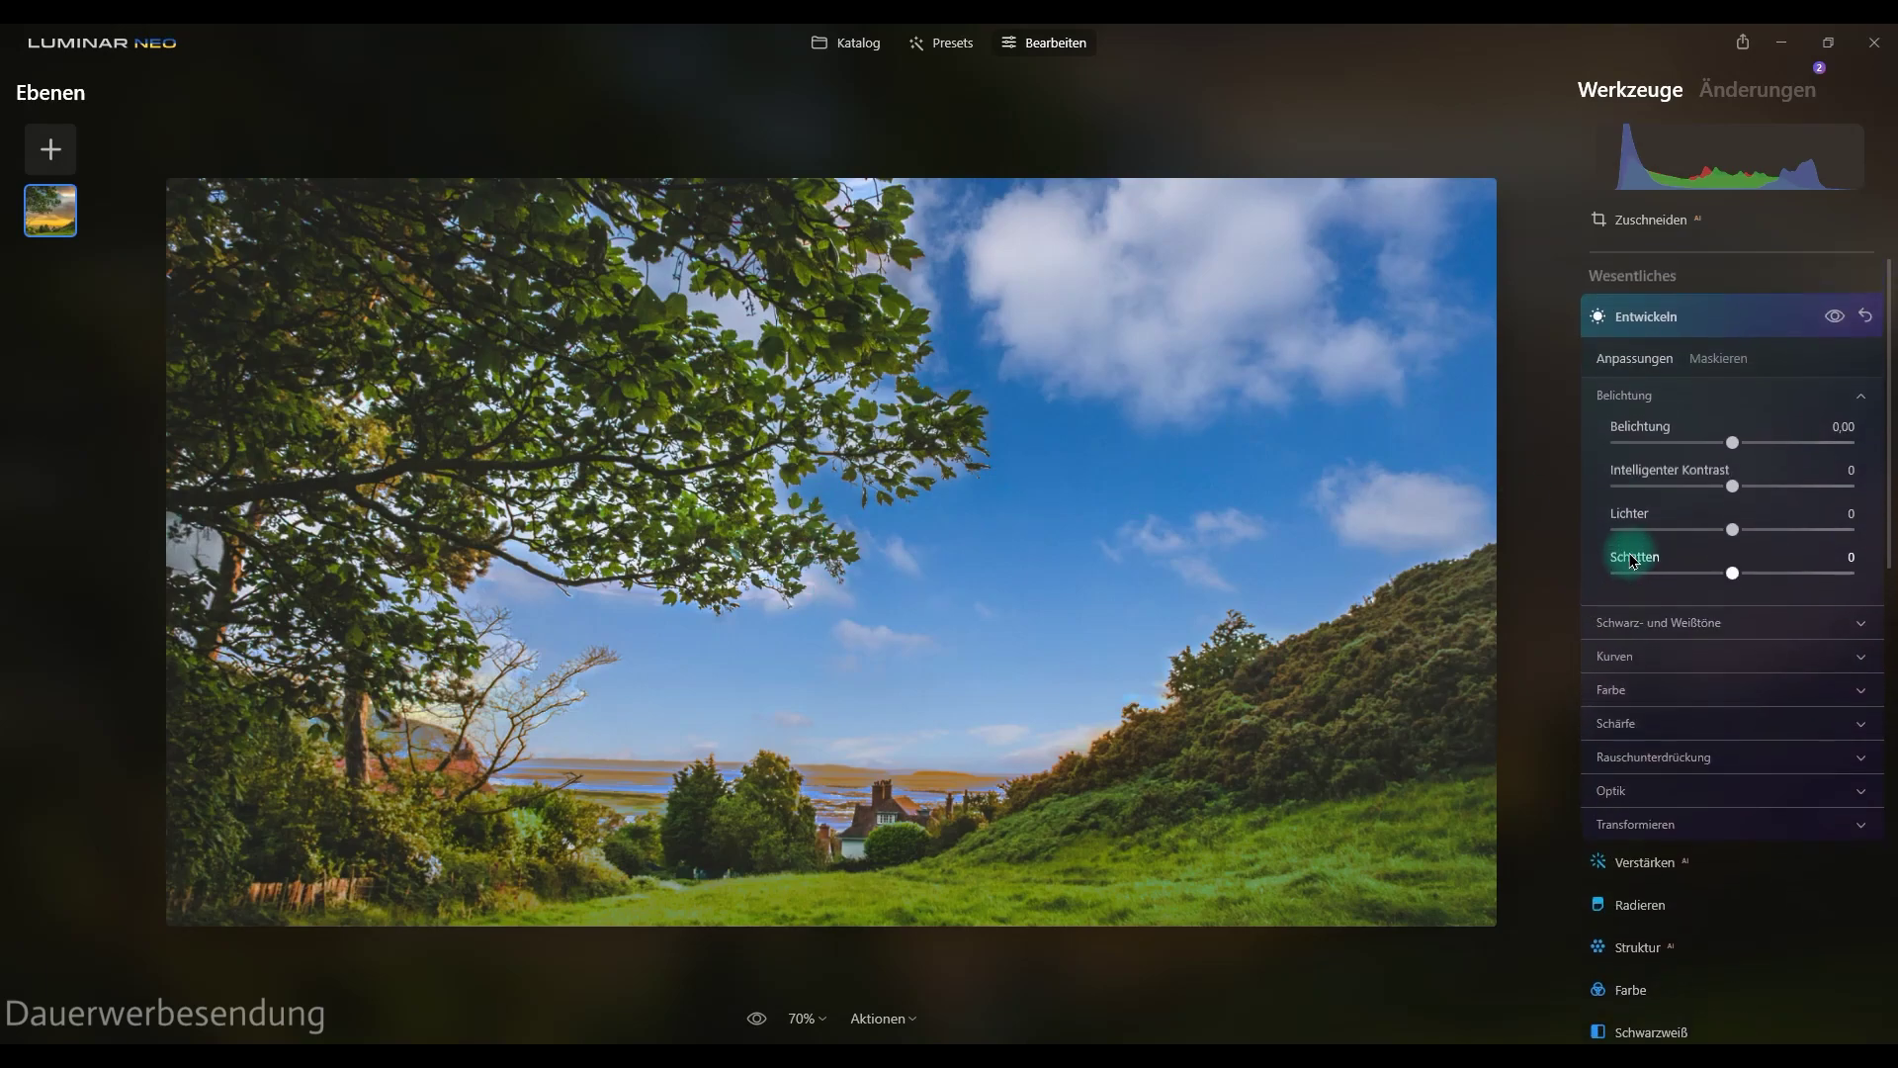
{"action": "left_click", "coordinate": [1649, 326]}
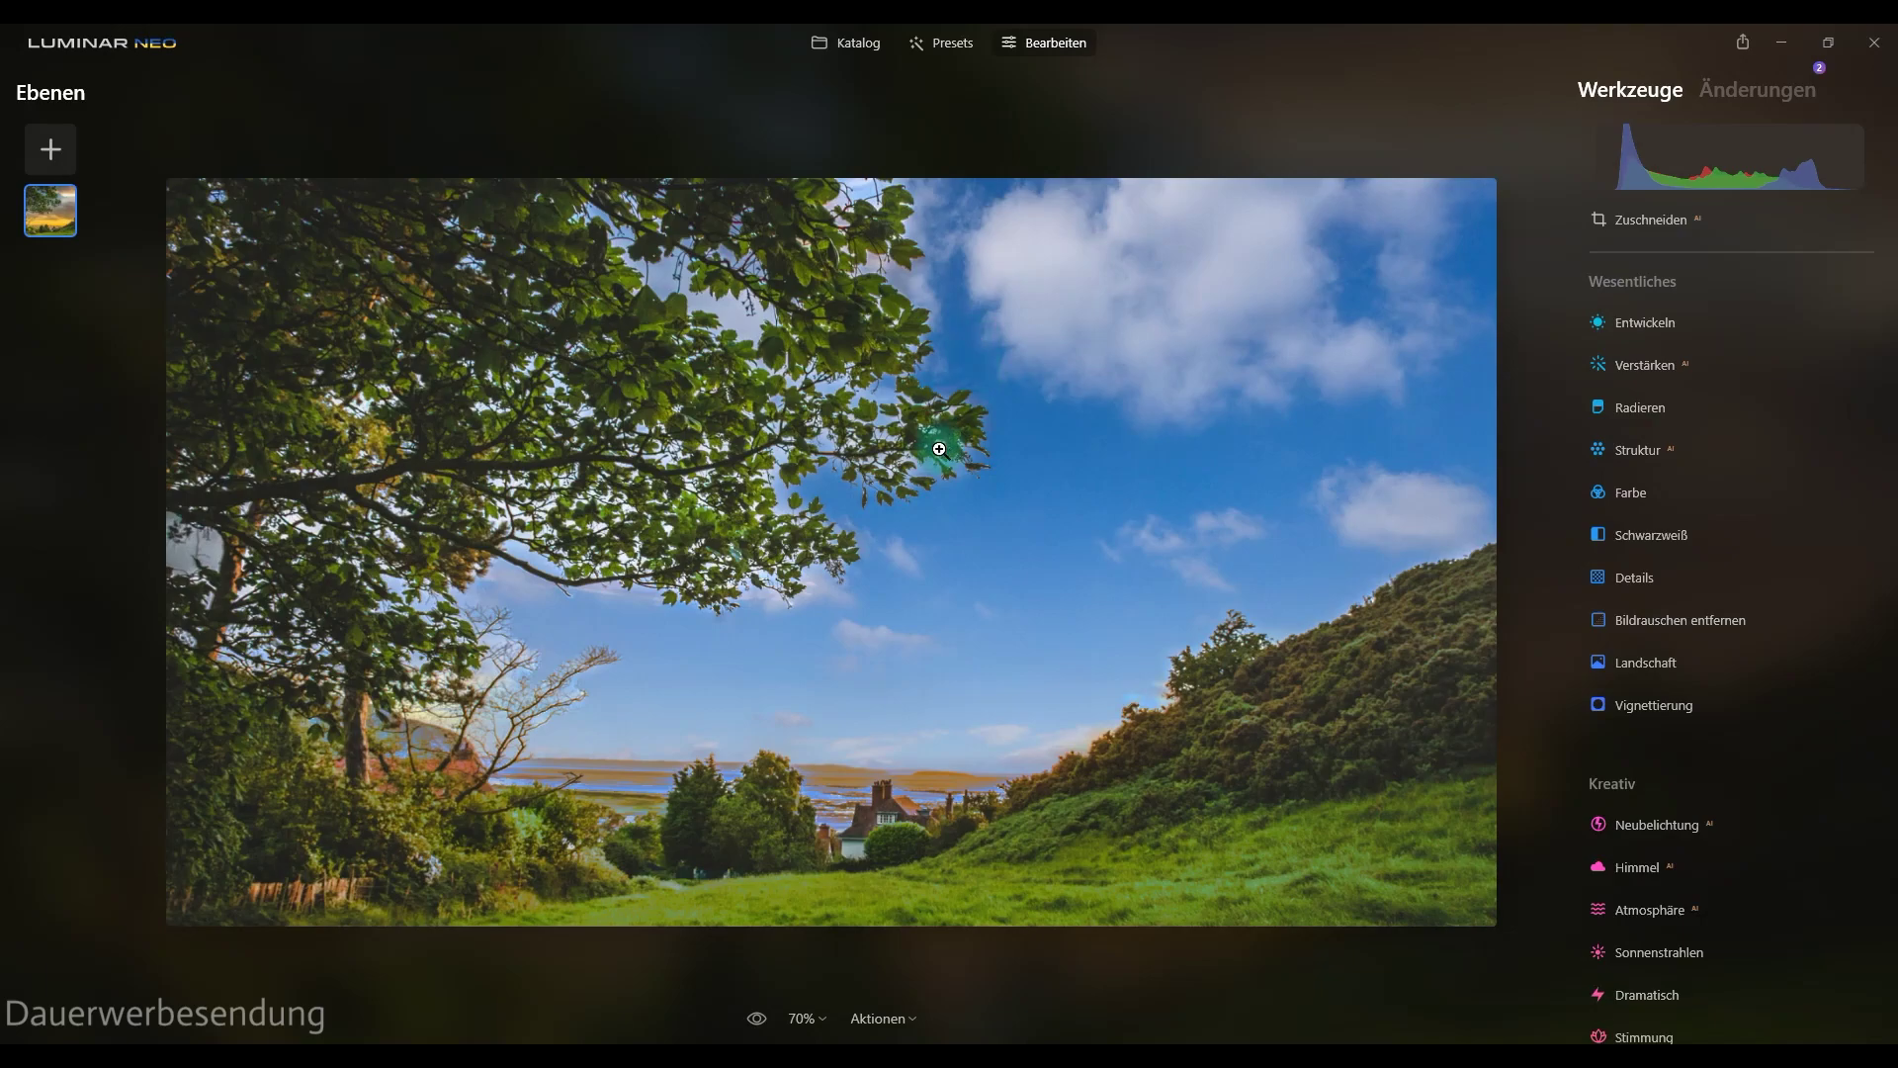
{"action": "left_click", "coordinate": [756, 1018]}
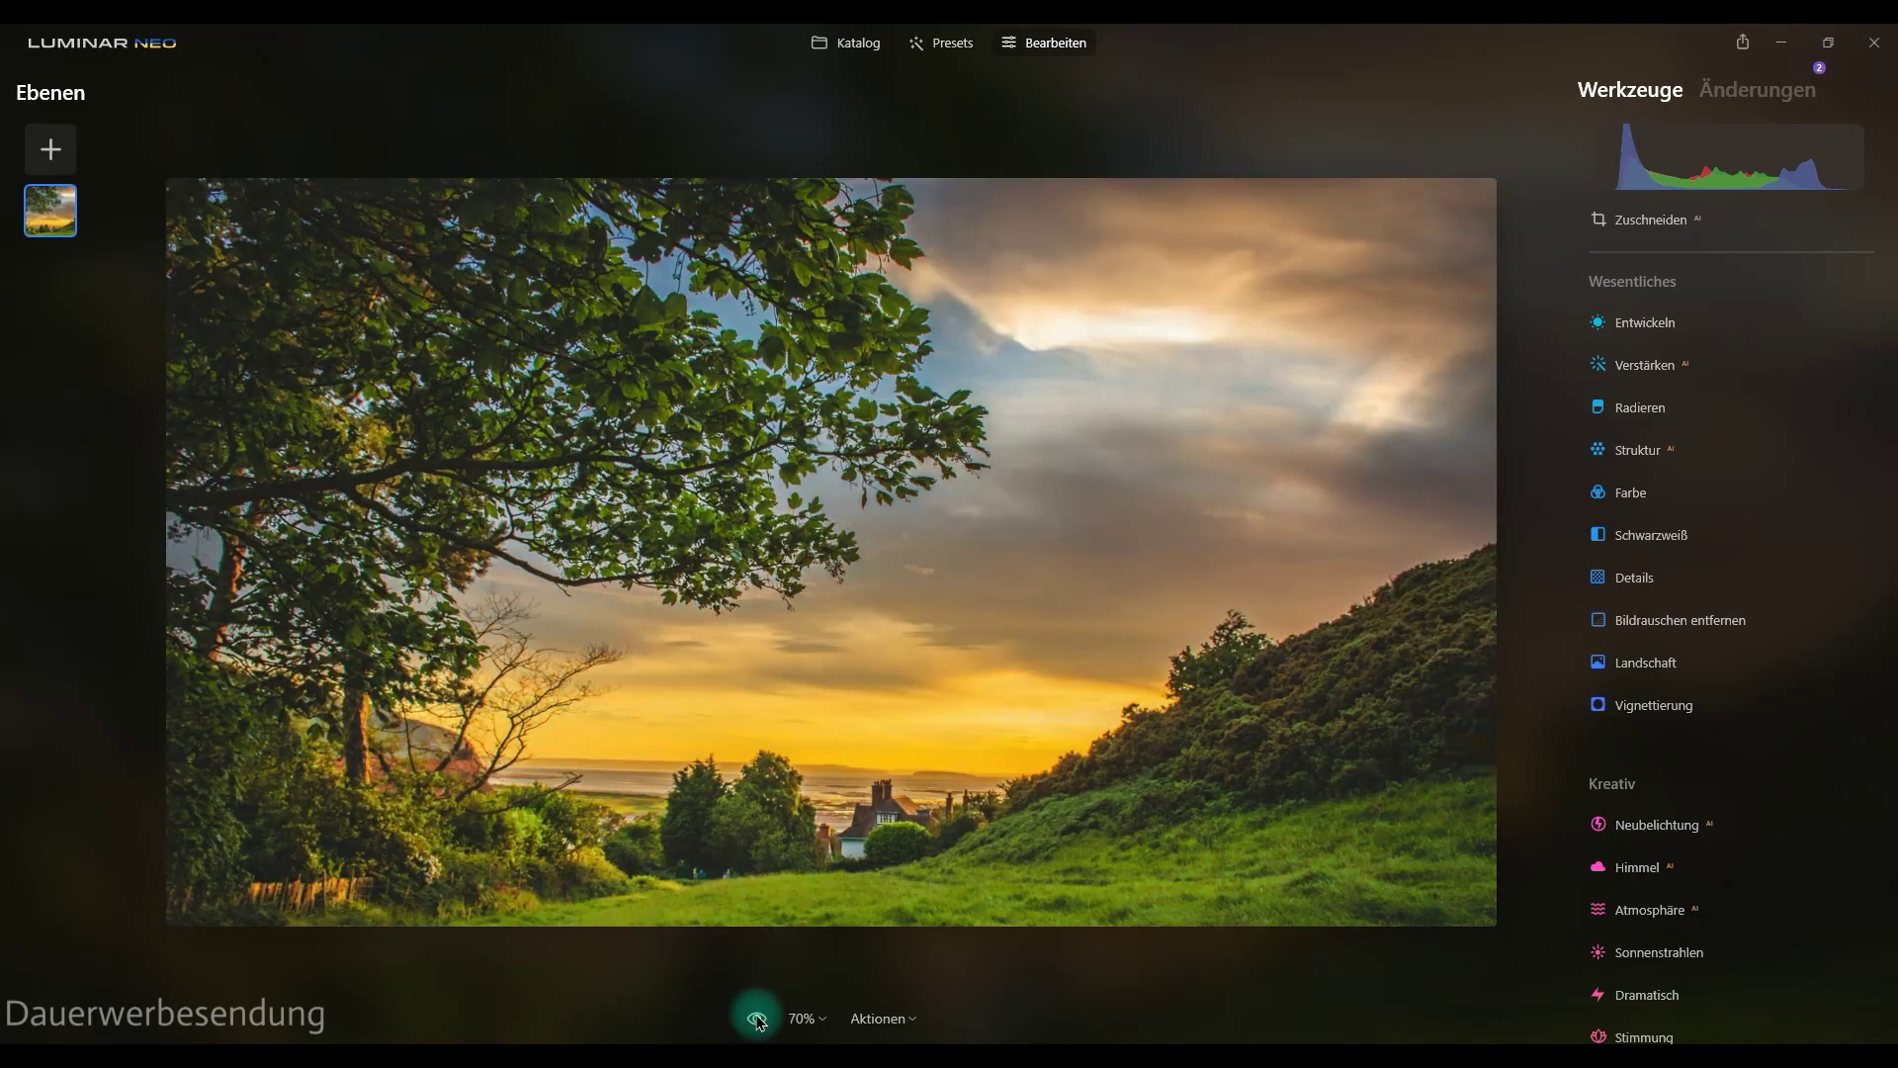
{"action": "left_click", "coordinate": [757, 1019]}
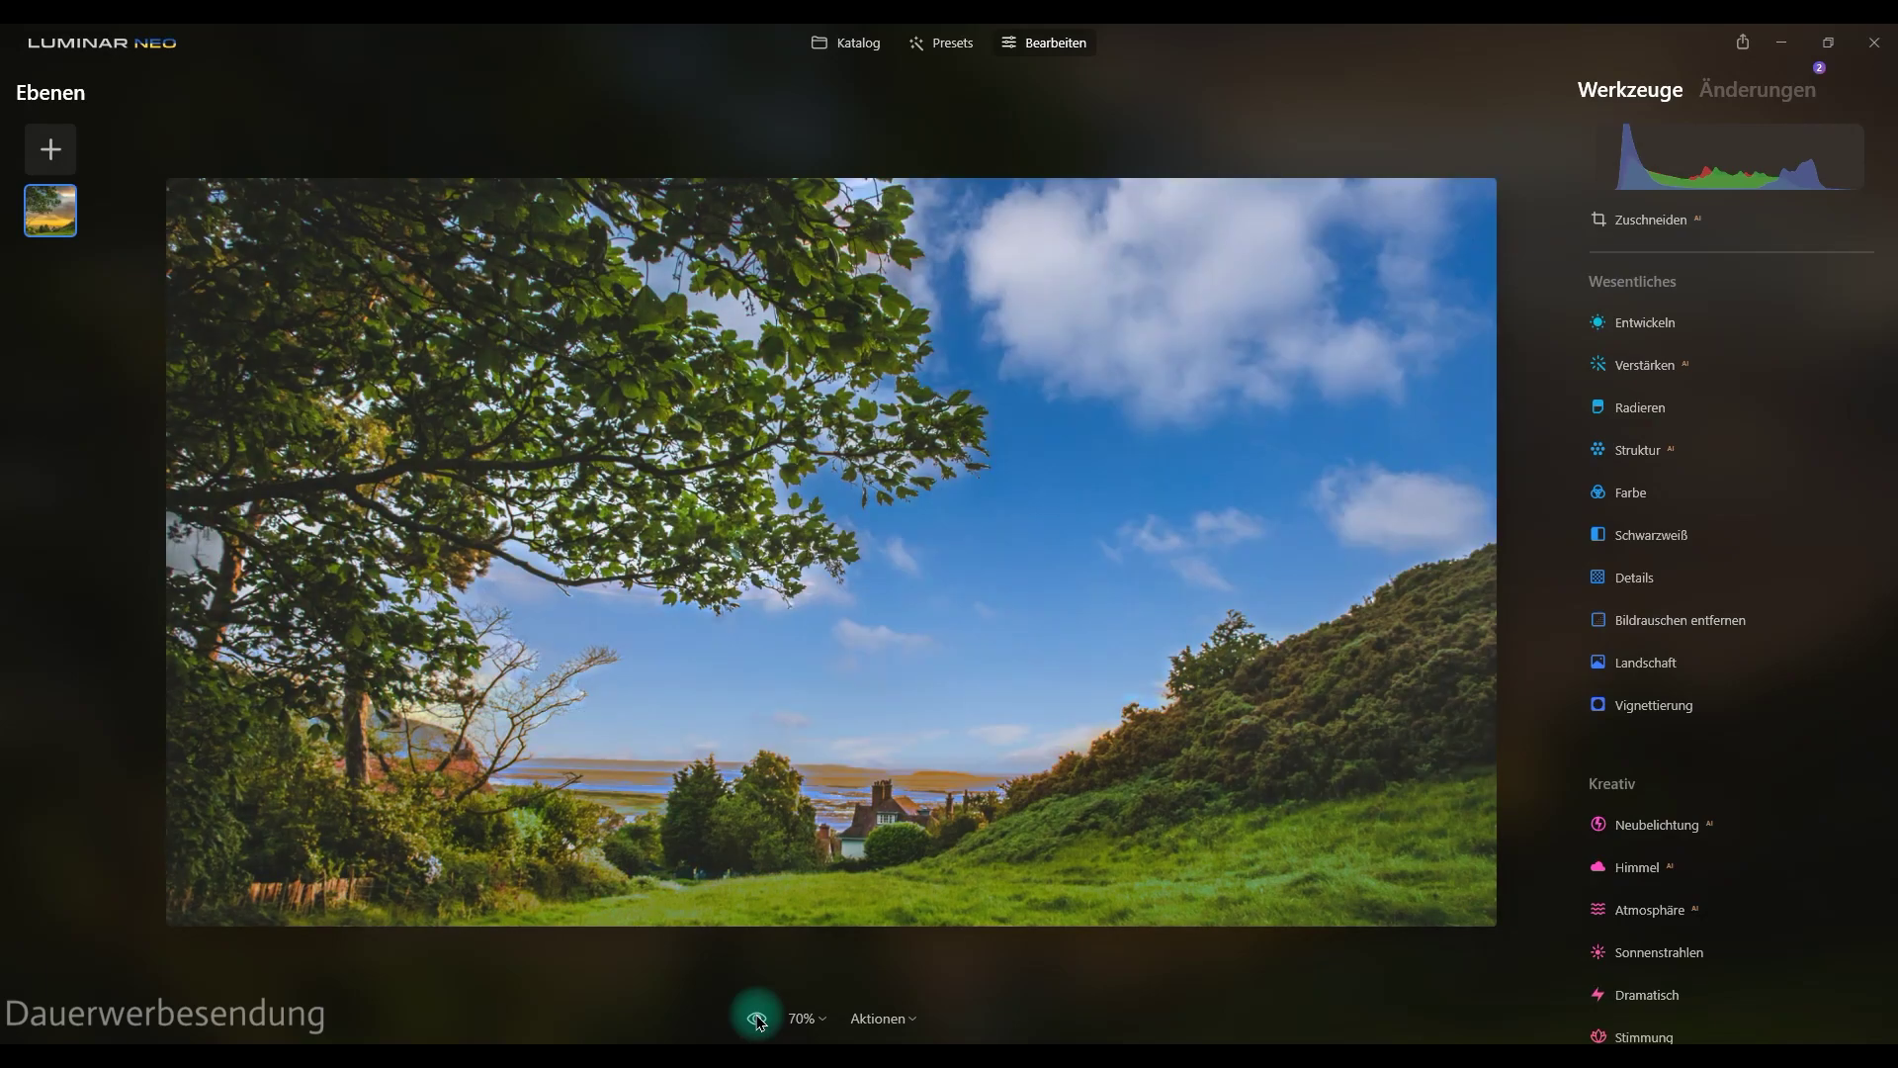
{"action": "left_click", "coordinate": [756, 1018]}
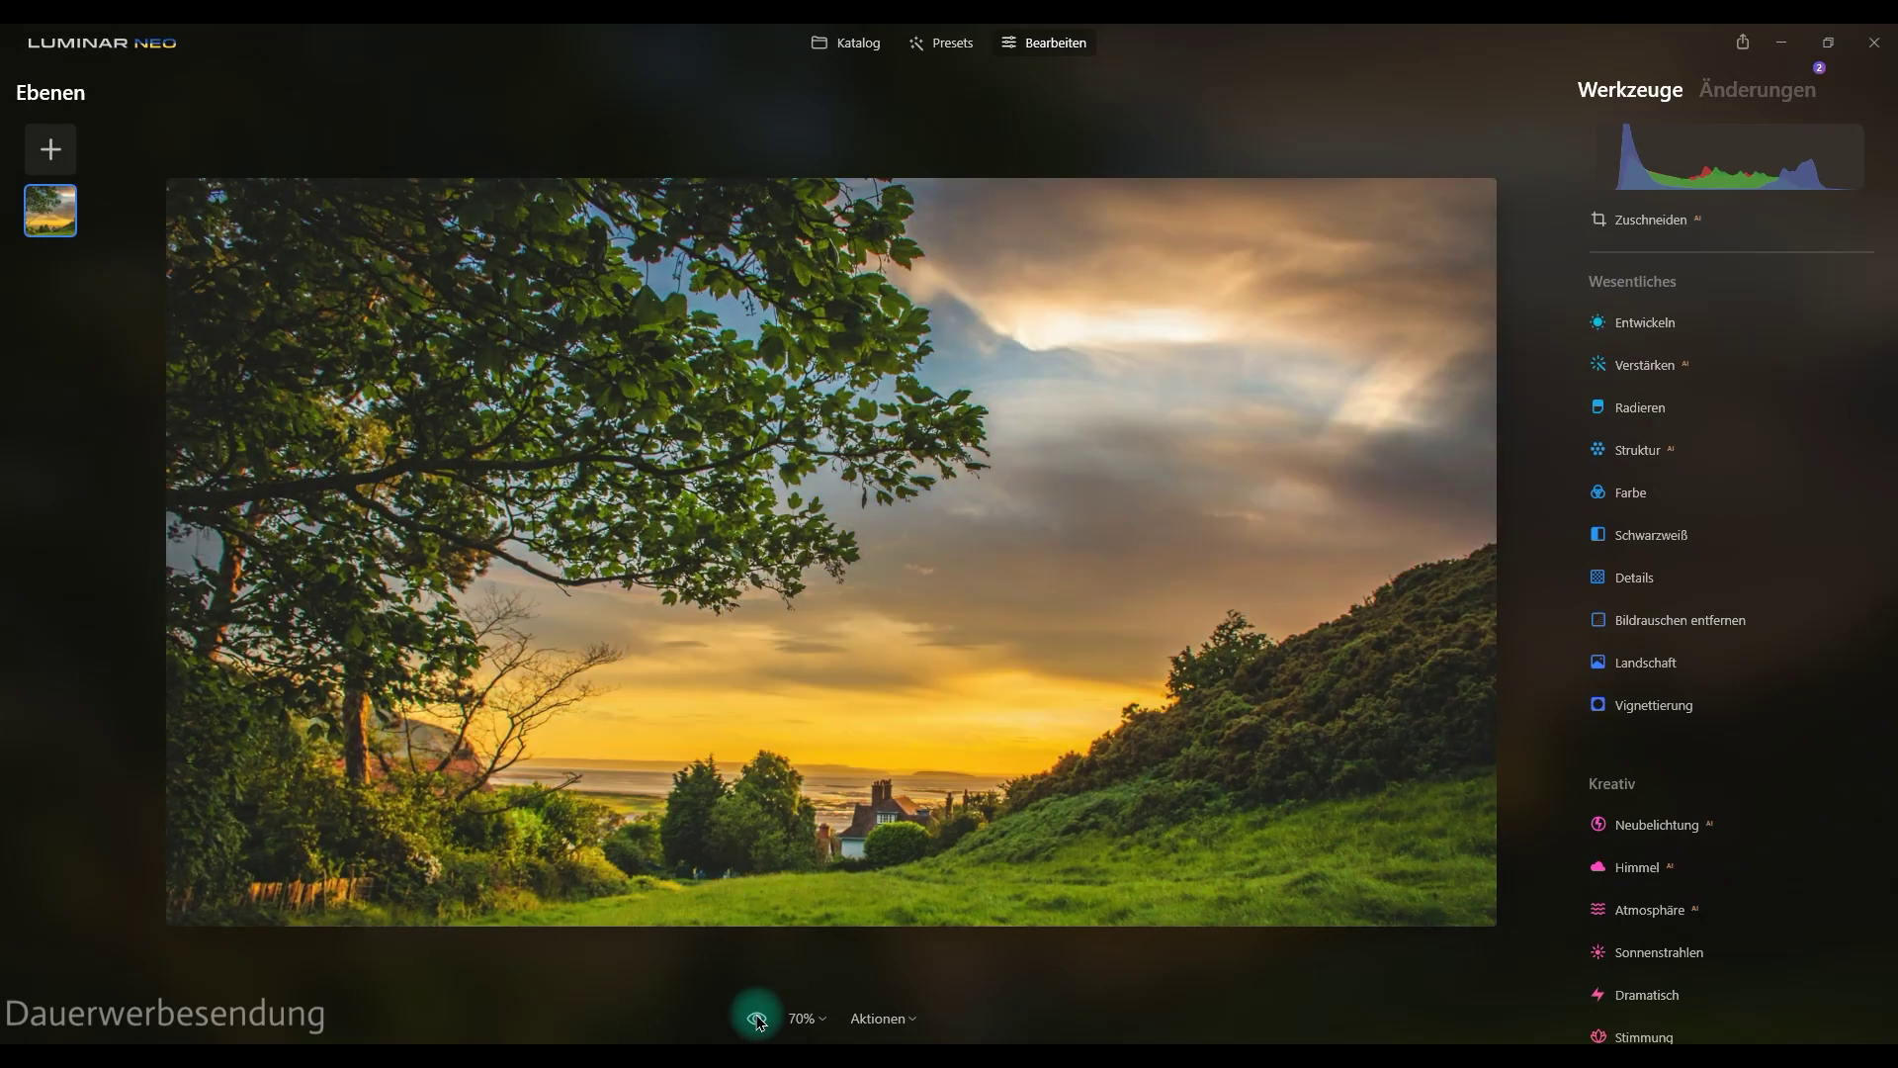
{"action": "left_click", "coordinate": [756, 1018]}
{"action": "left_click", "coordinate": [757, 1019]}
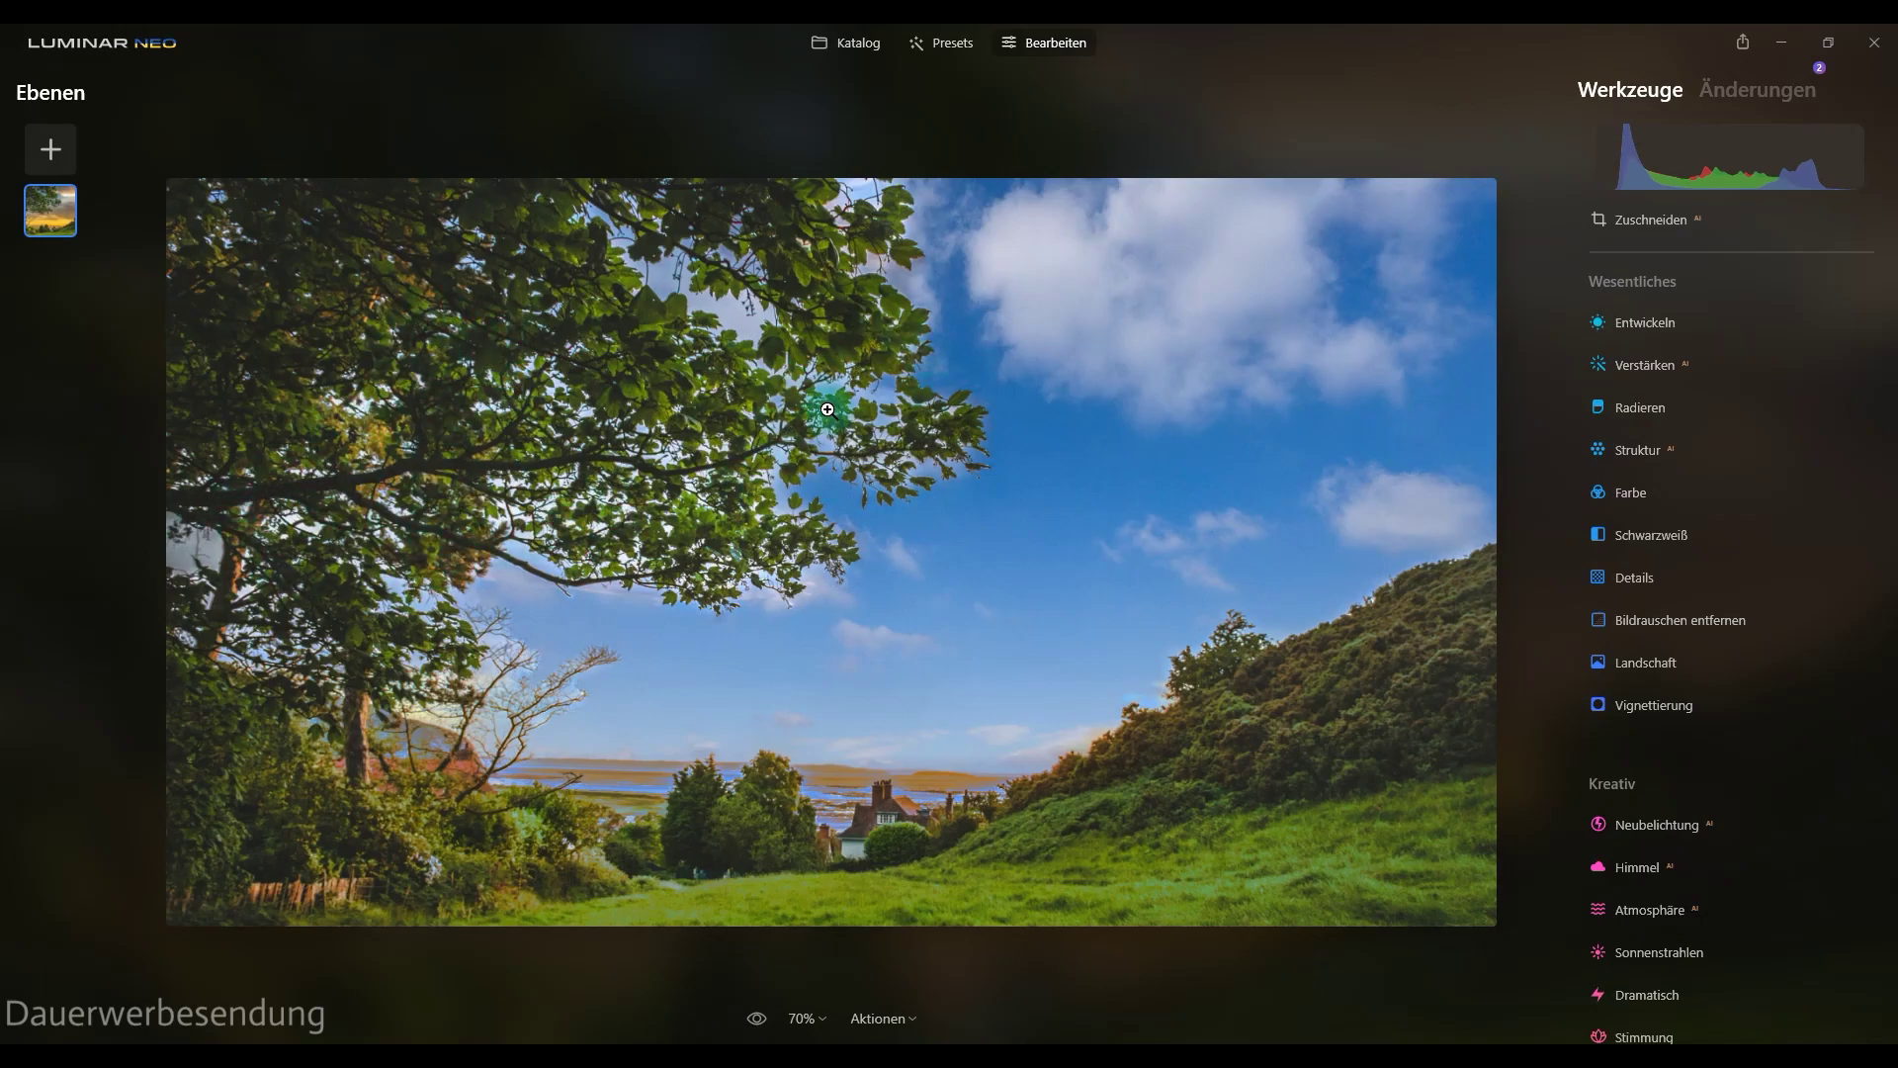
{"action": "left_click", "coordinate": [757, 1018]}
{"action": "left_click", "coordinate": [756, 1019]}
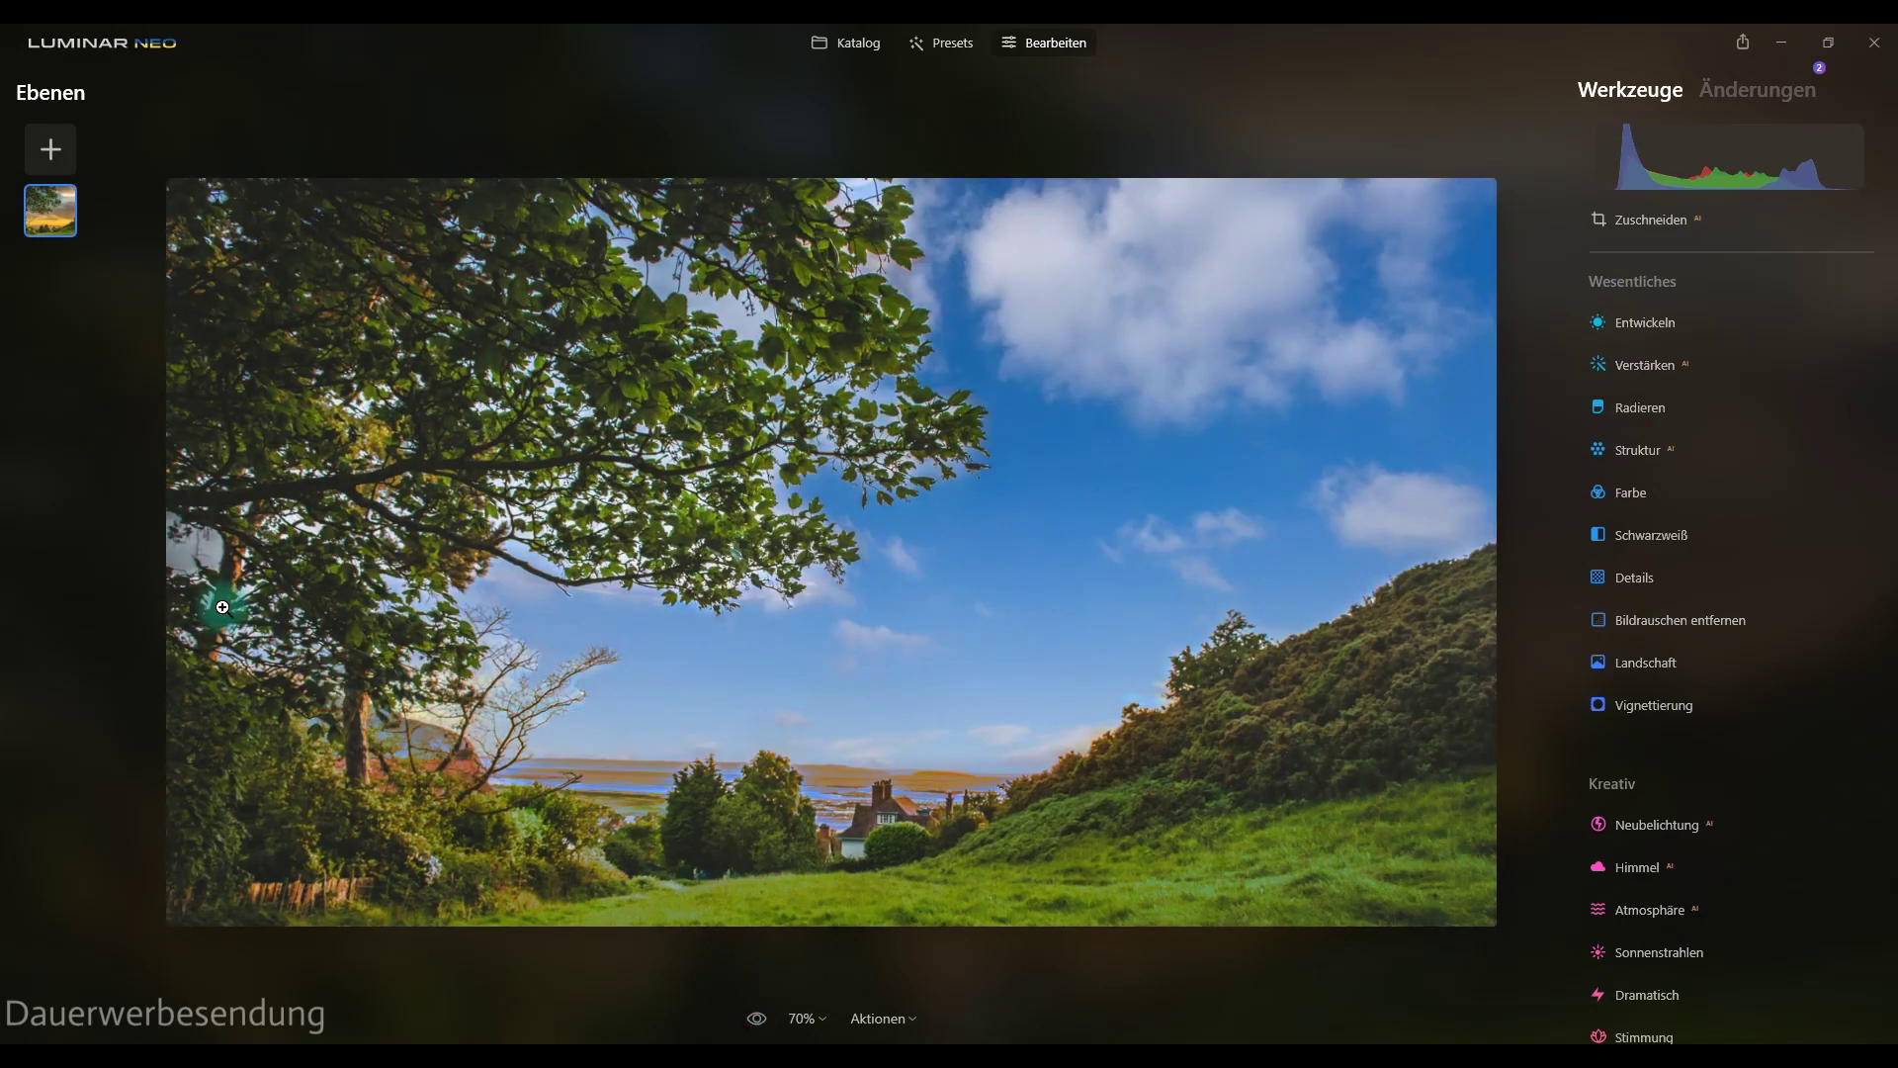
{"action": "left_click", "coordinate": [756, 1020]}
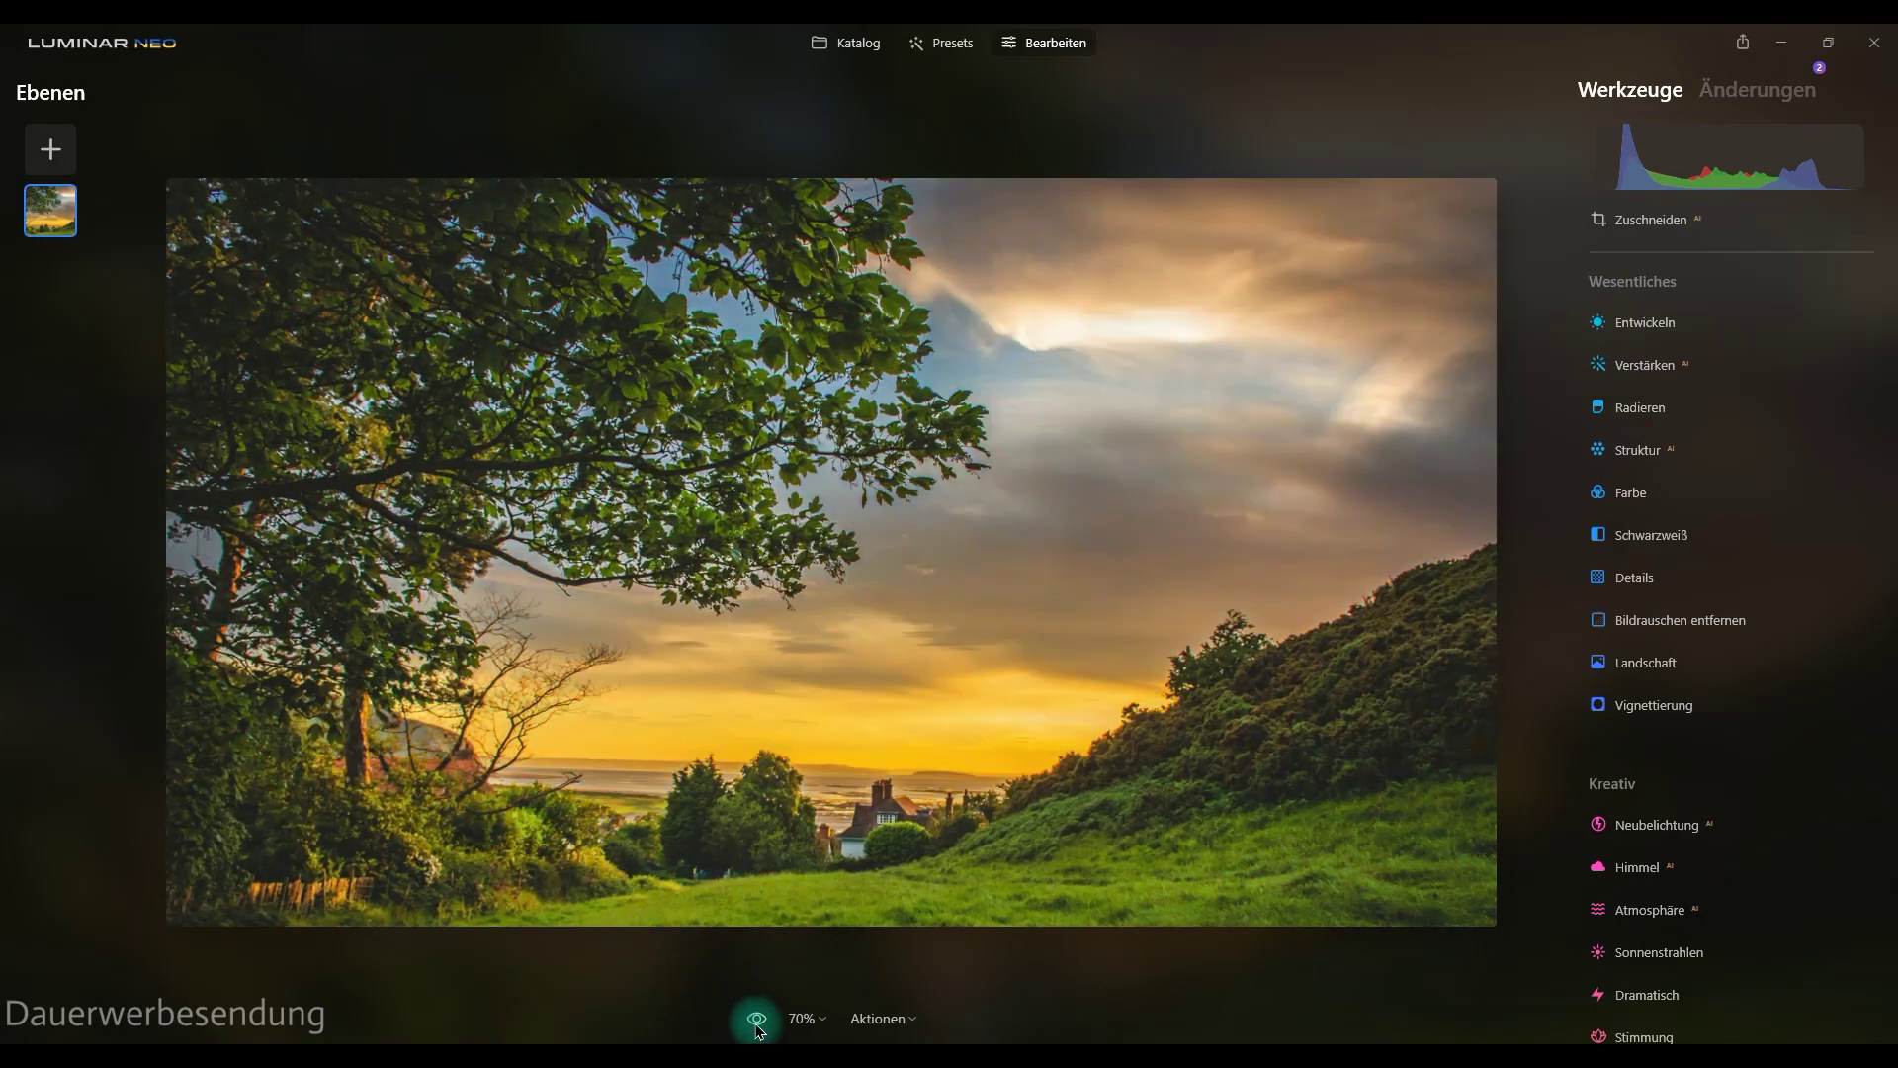
{"action": "left_click", "coordinate": [757, 1025]}
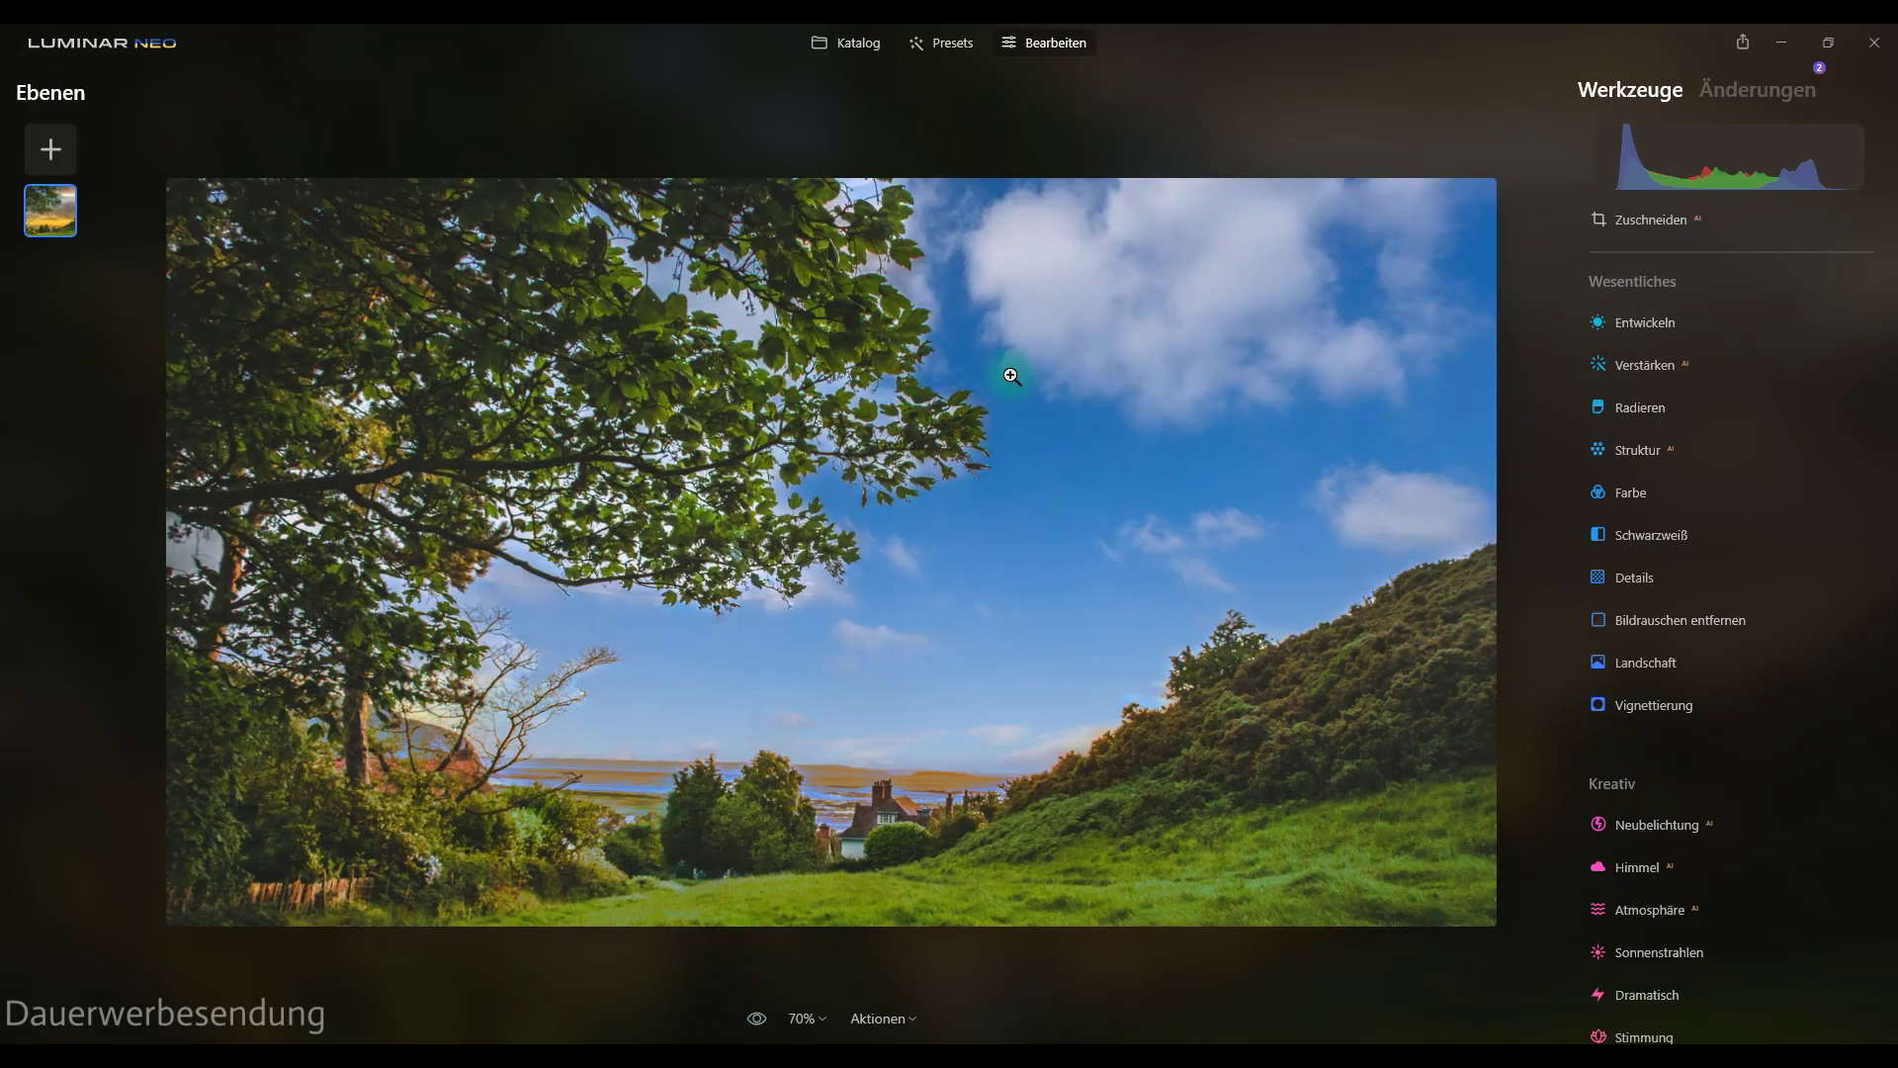
{"action": "left_click", "coordinate": [857, 45]}
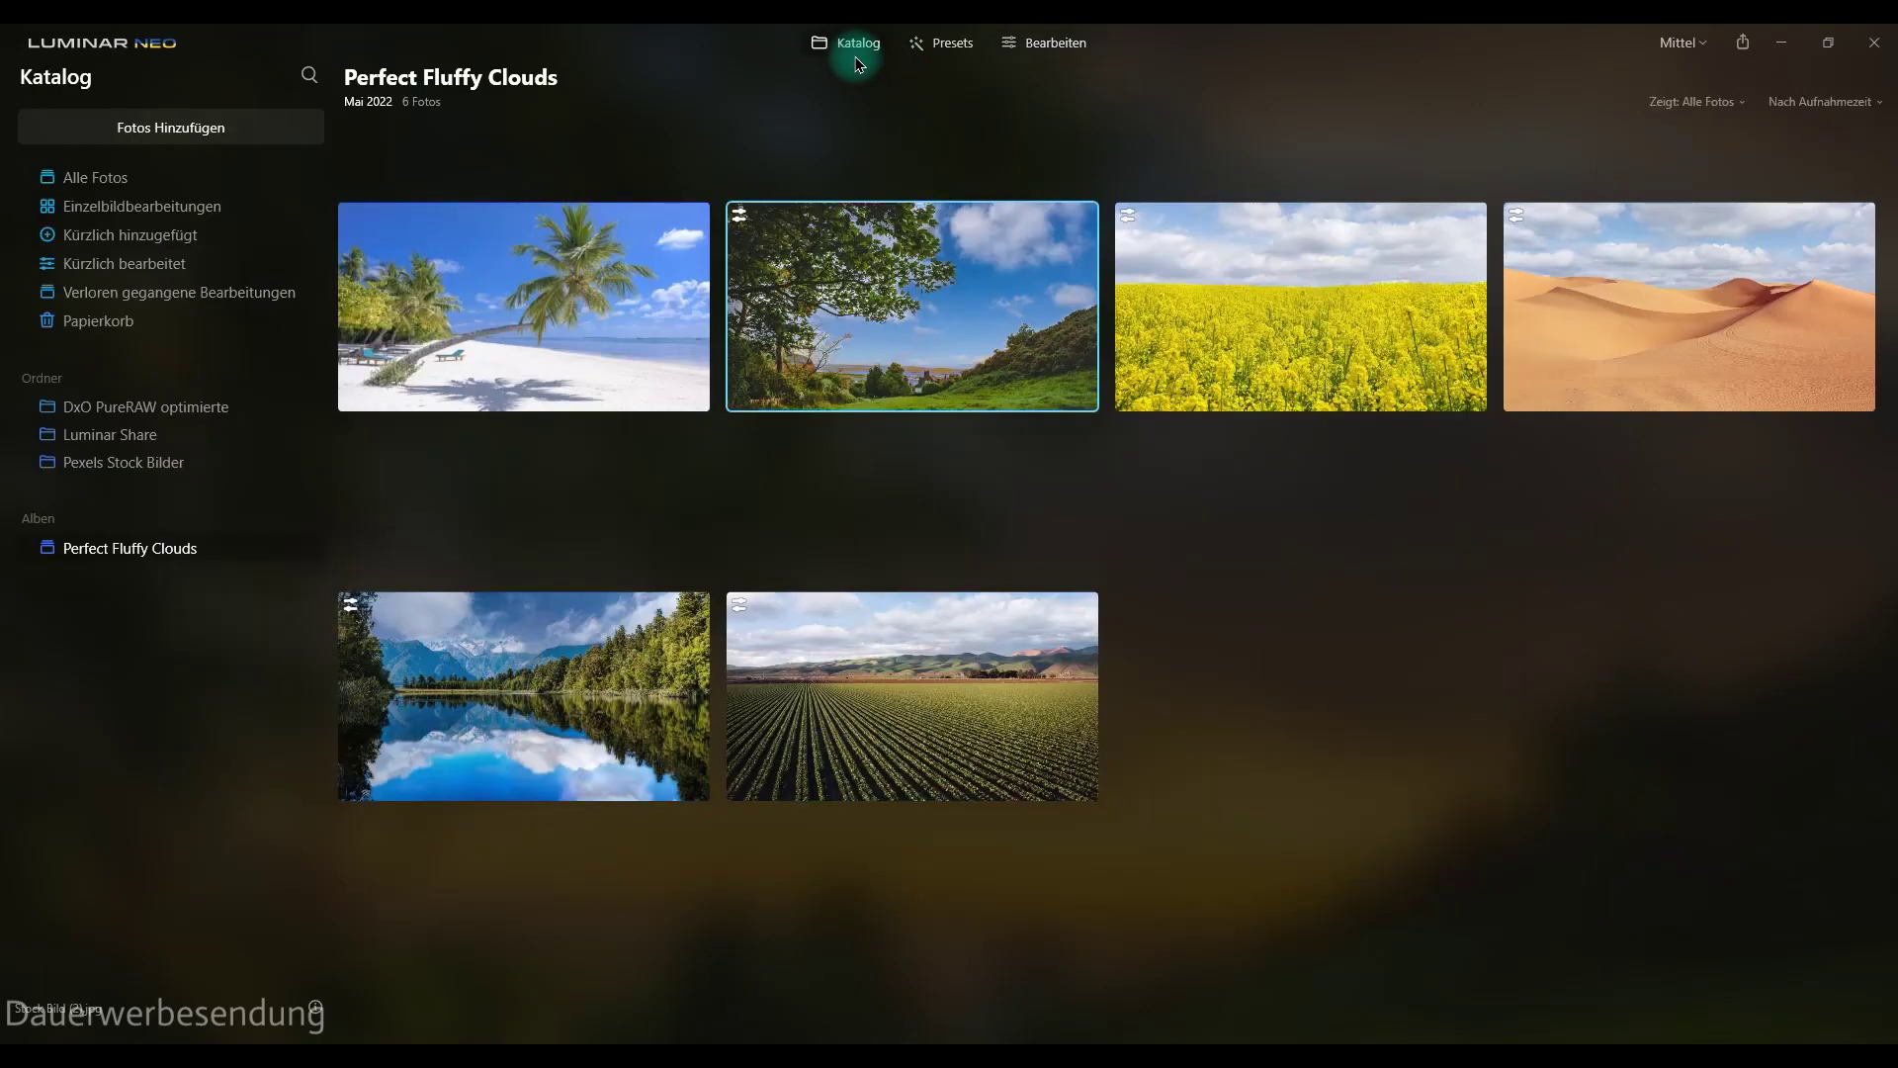
Open the palm beach photo and swap its clear sky for the big-cloud Sky (25)
{"action": "left_click", "coordinate": [547, 365]}
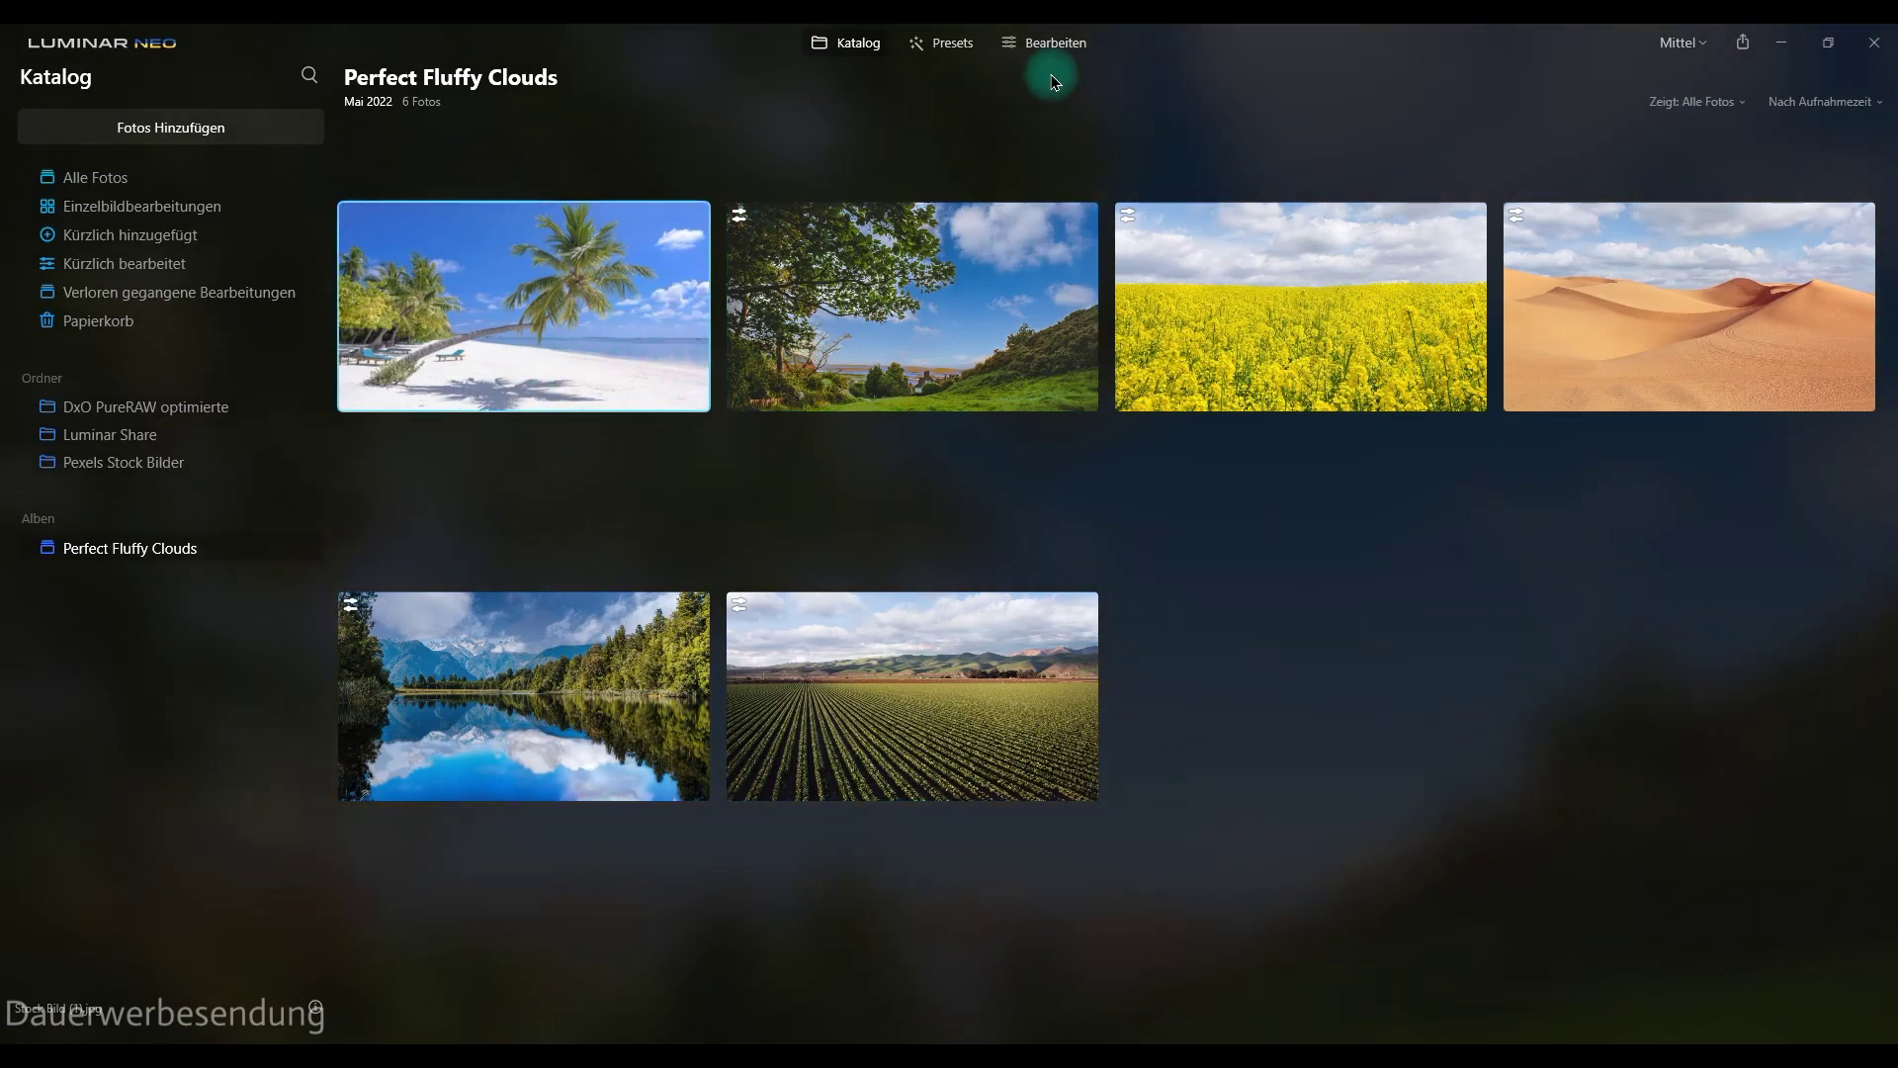
{"action": "left_click", "coordinate": [1050, 44]}
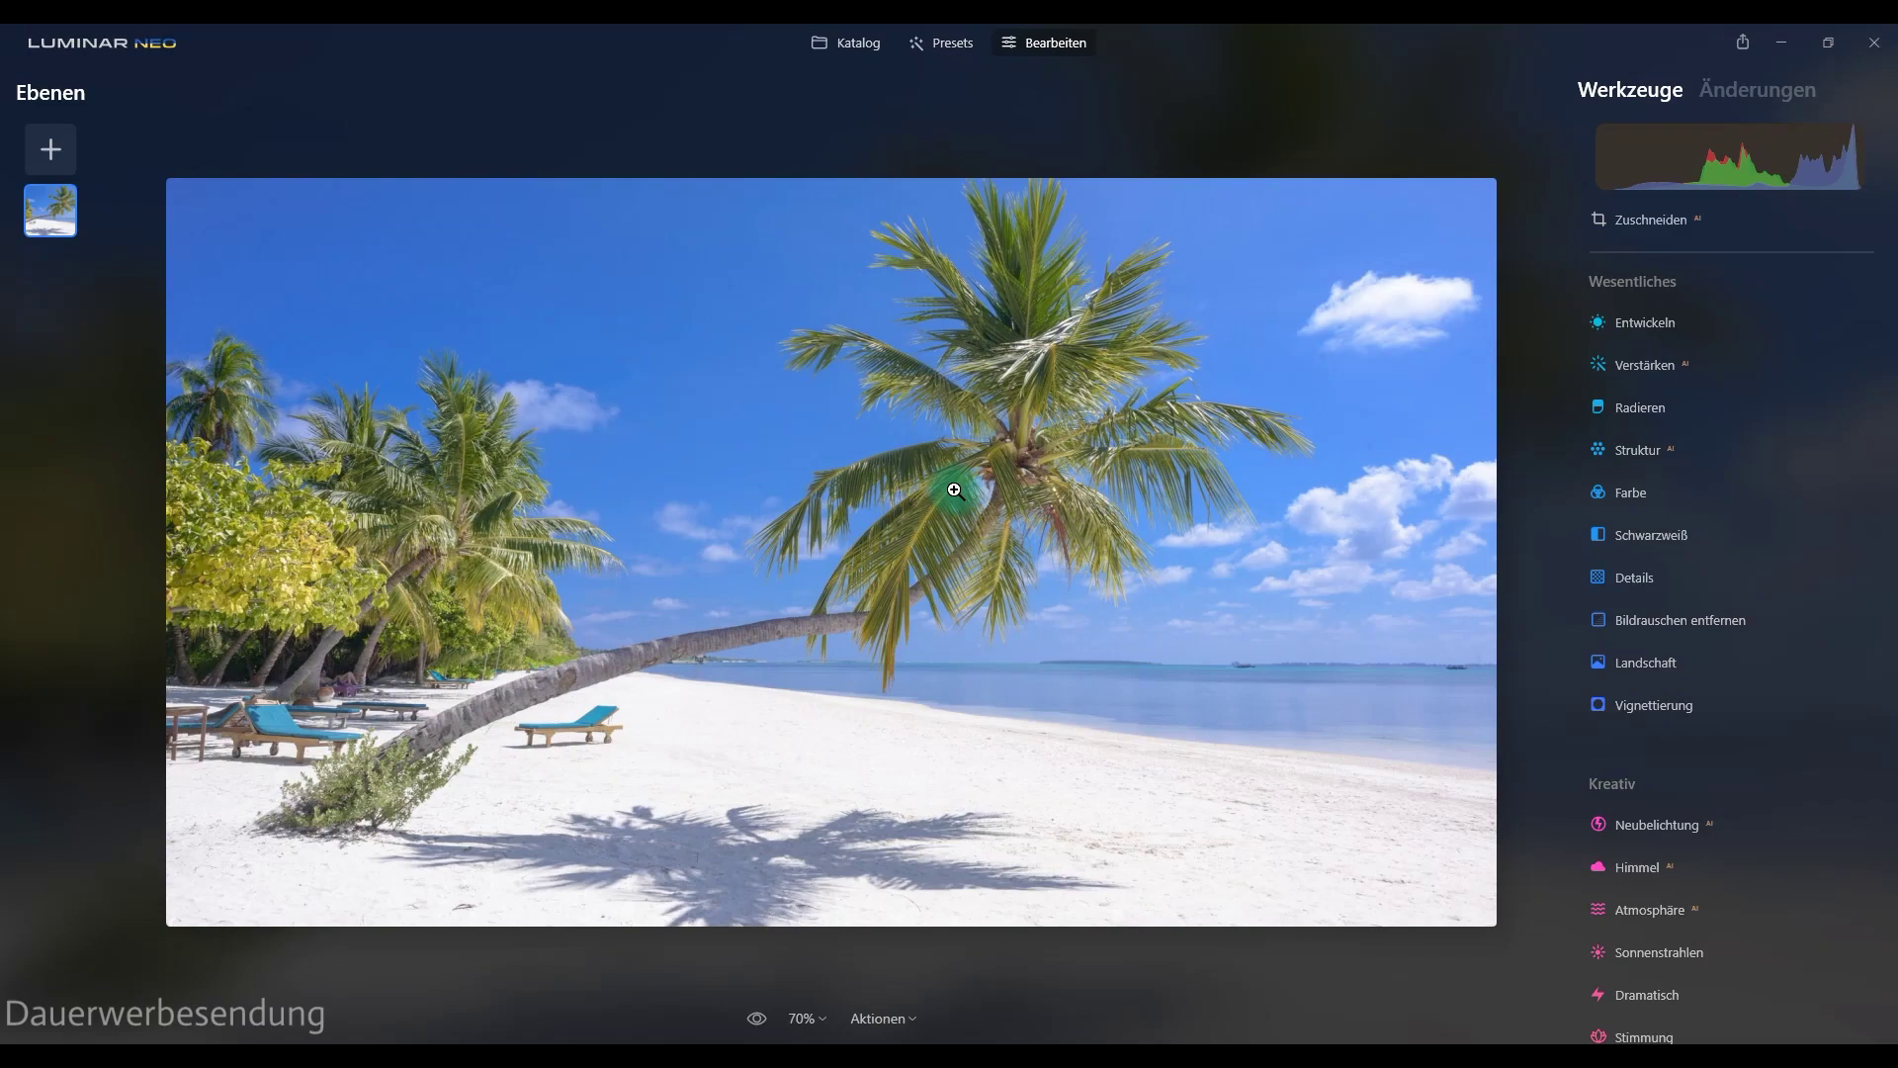
{"action": "scroll", "coordinate": [1682, 411], "scroll_direction": "down", "scroll_amount": 5}
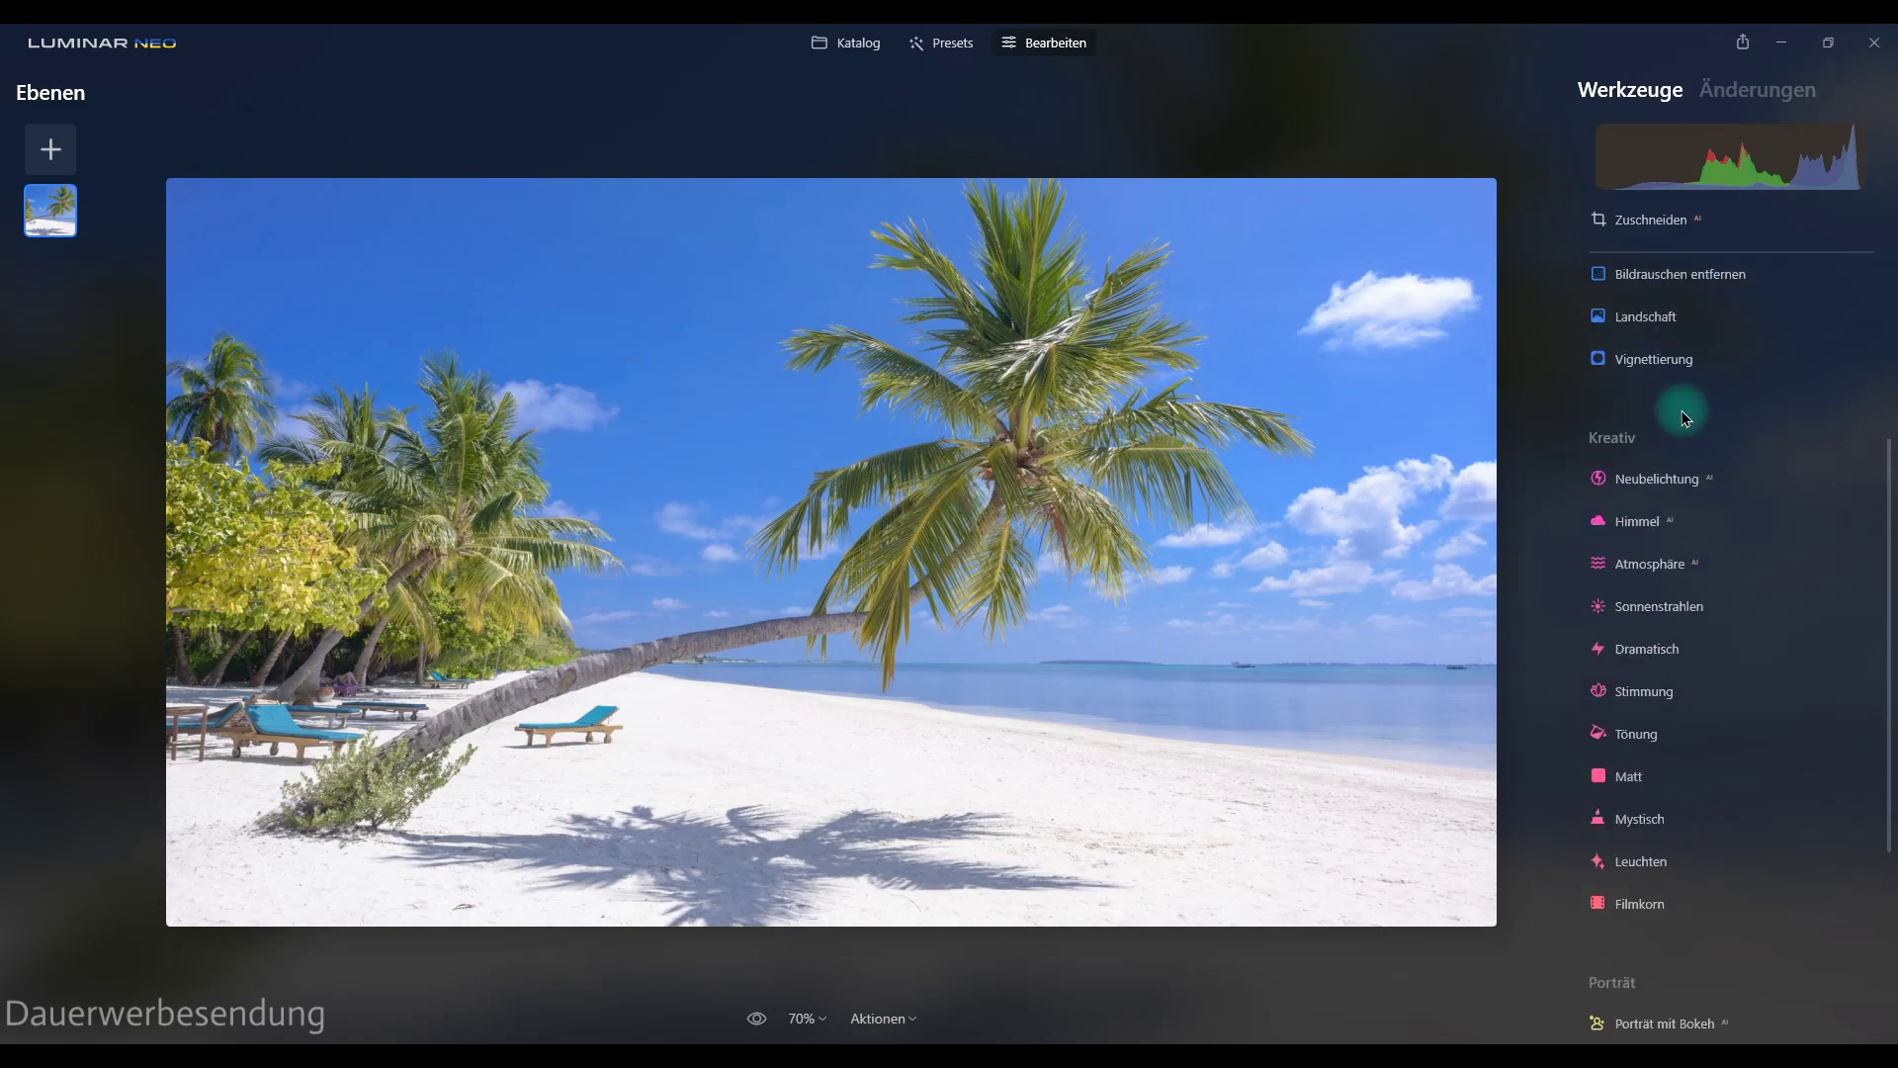
{"action": "left_click", "coordinate": [1685, 417]}
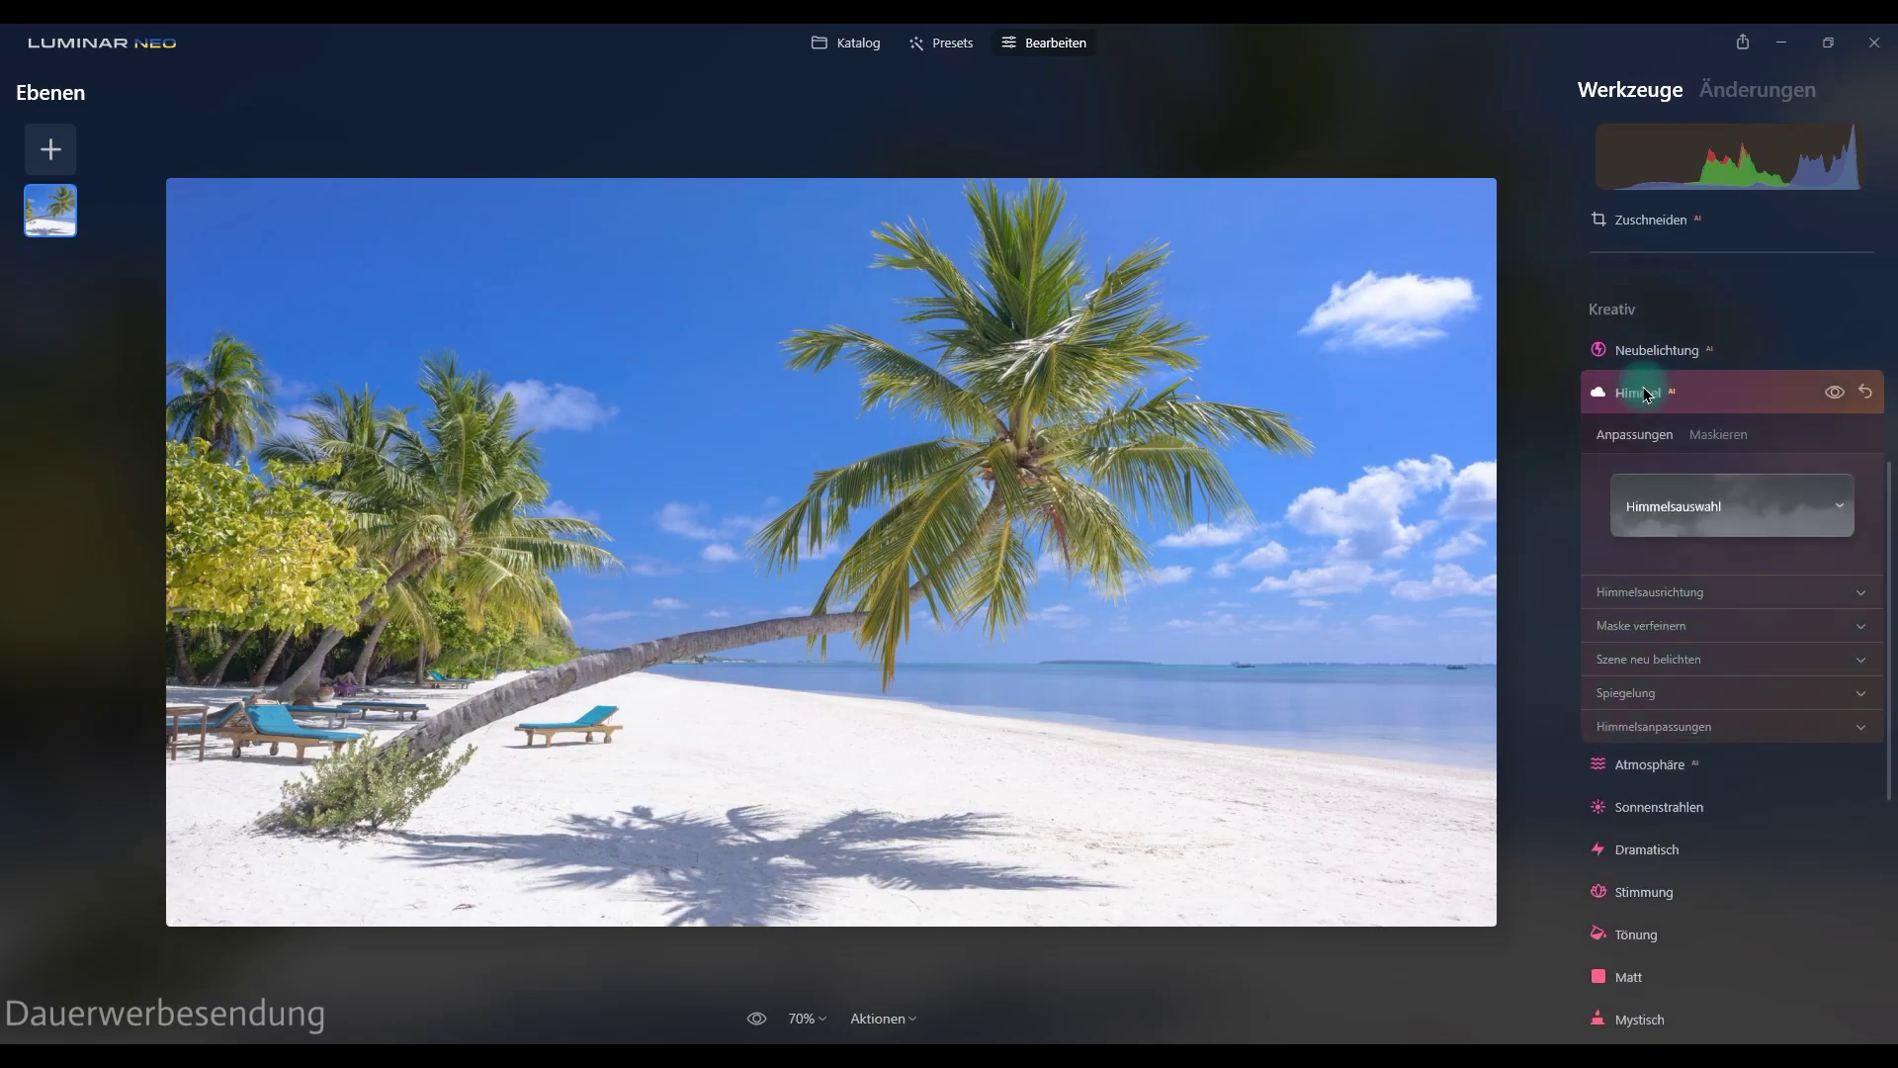
{"action": "left_click", "coordinate": [1729, 483]}
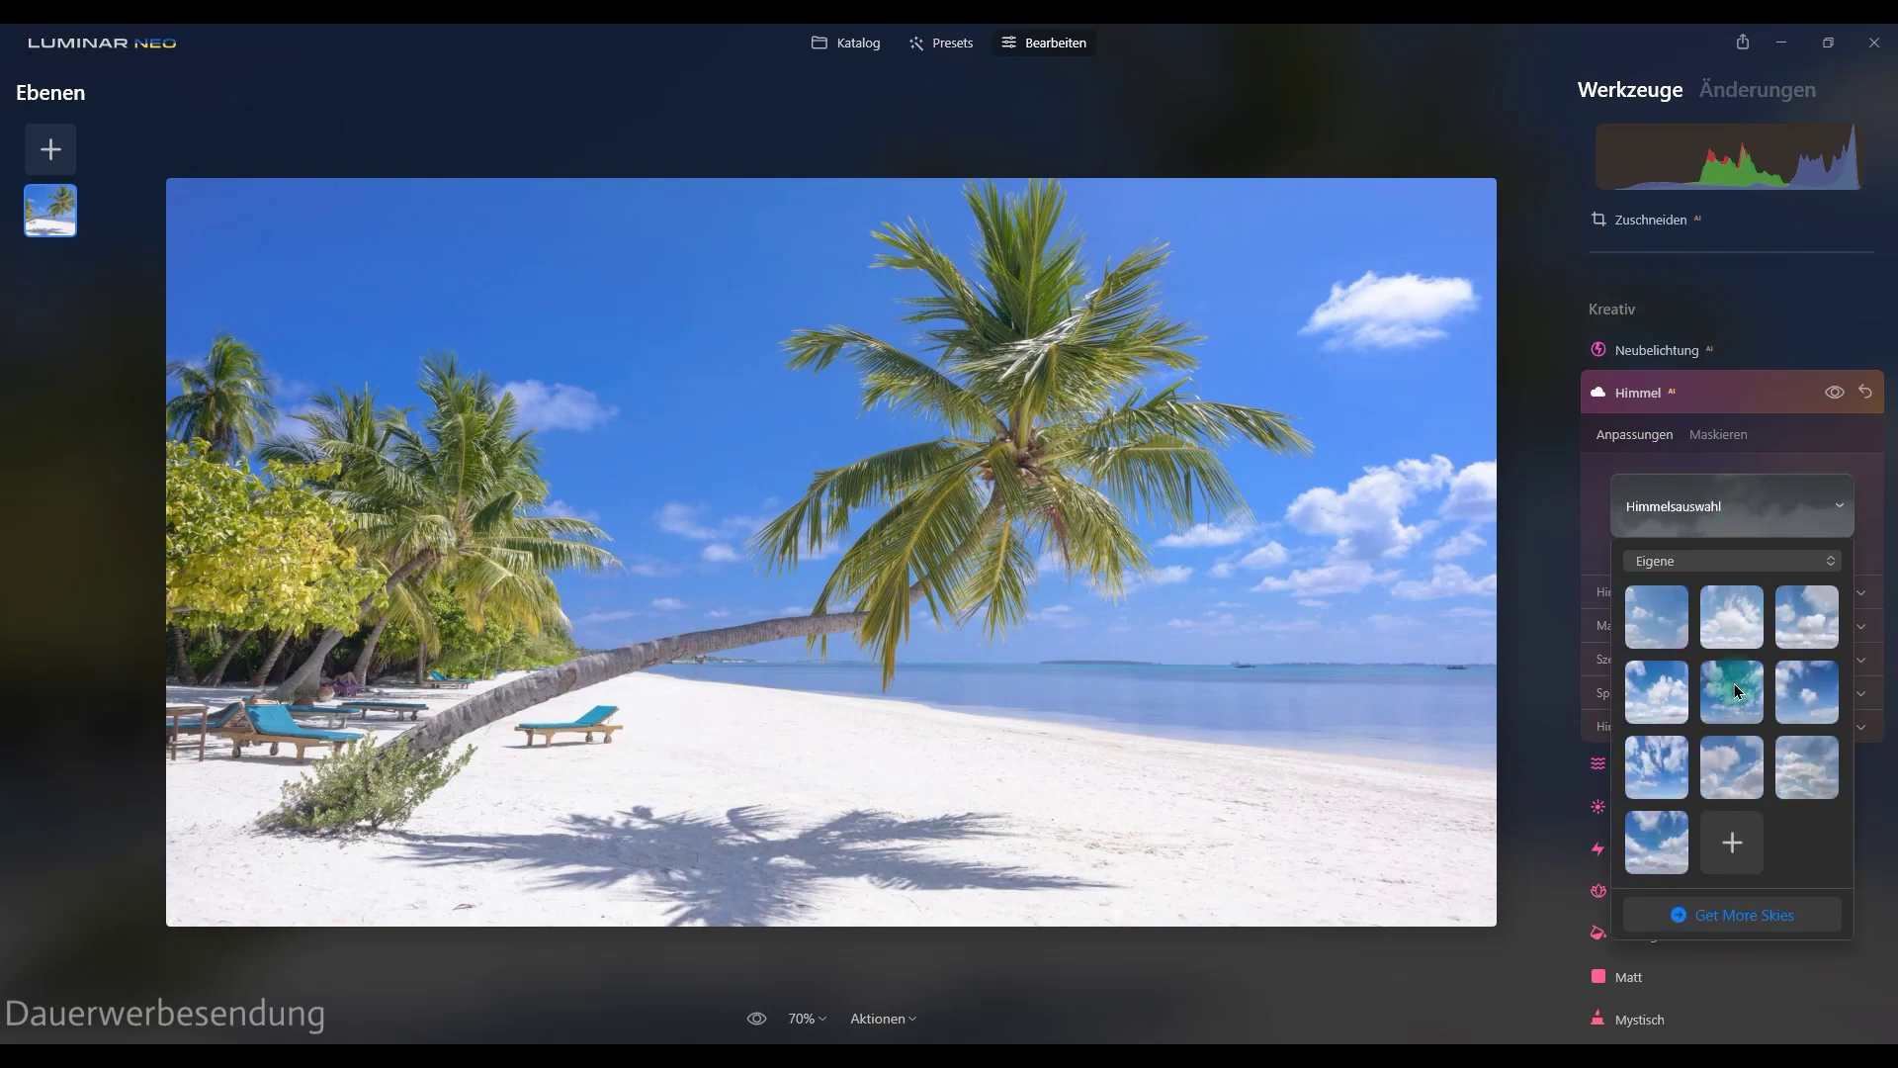
{"action": "left_click", "coordinate": [1735, 689]}
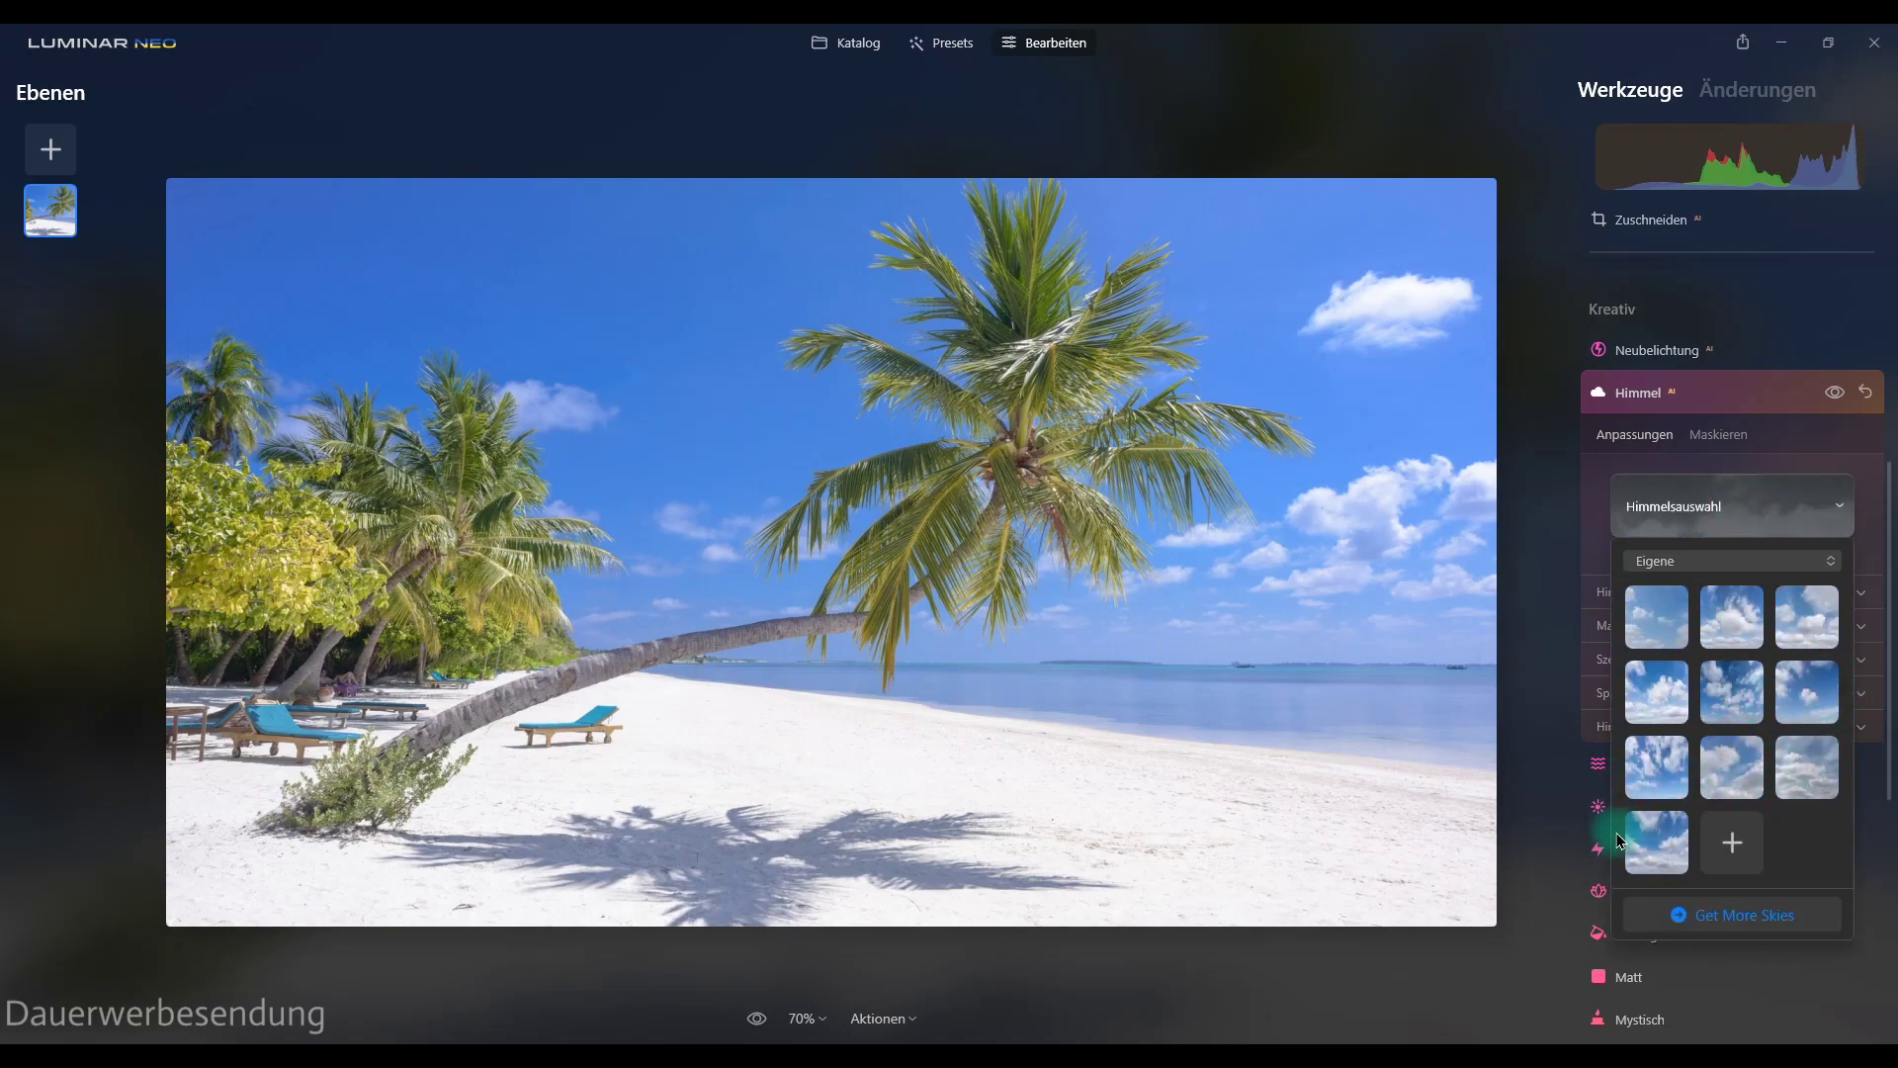
{"action": "left_click", "coordinate": [1641, 855]}
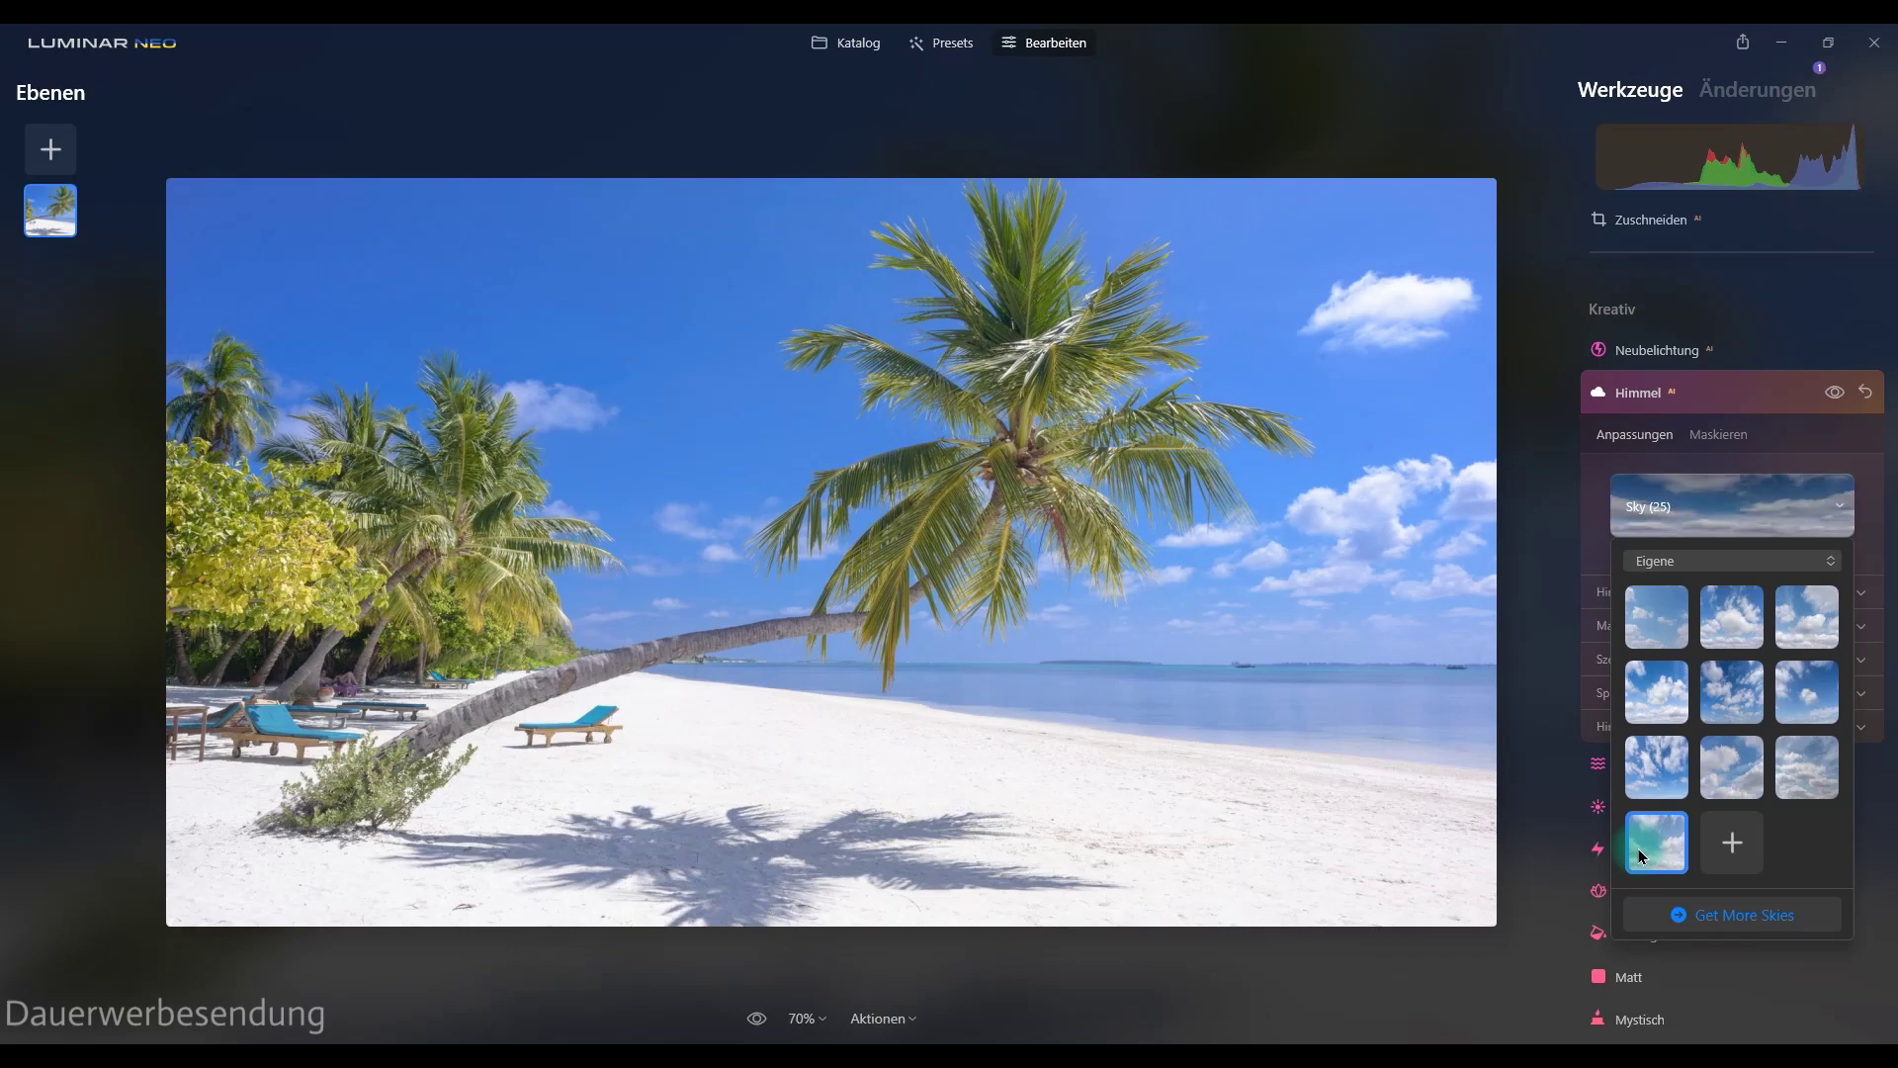
{"action": "left_click", "coordinate": [1713, 497]}
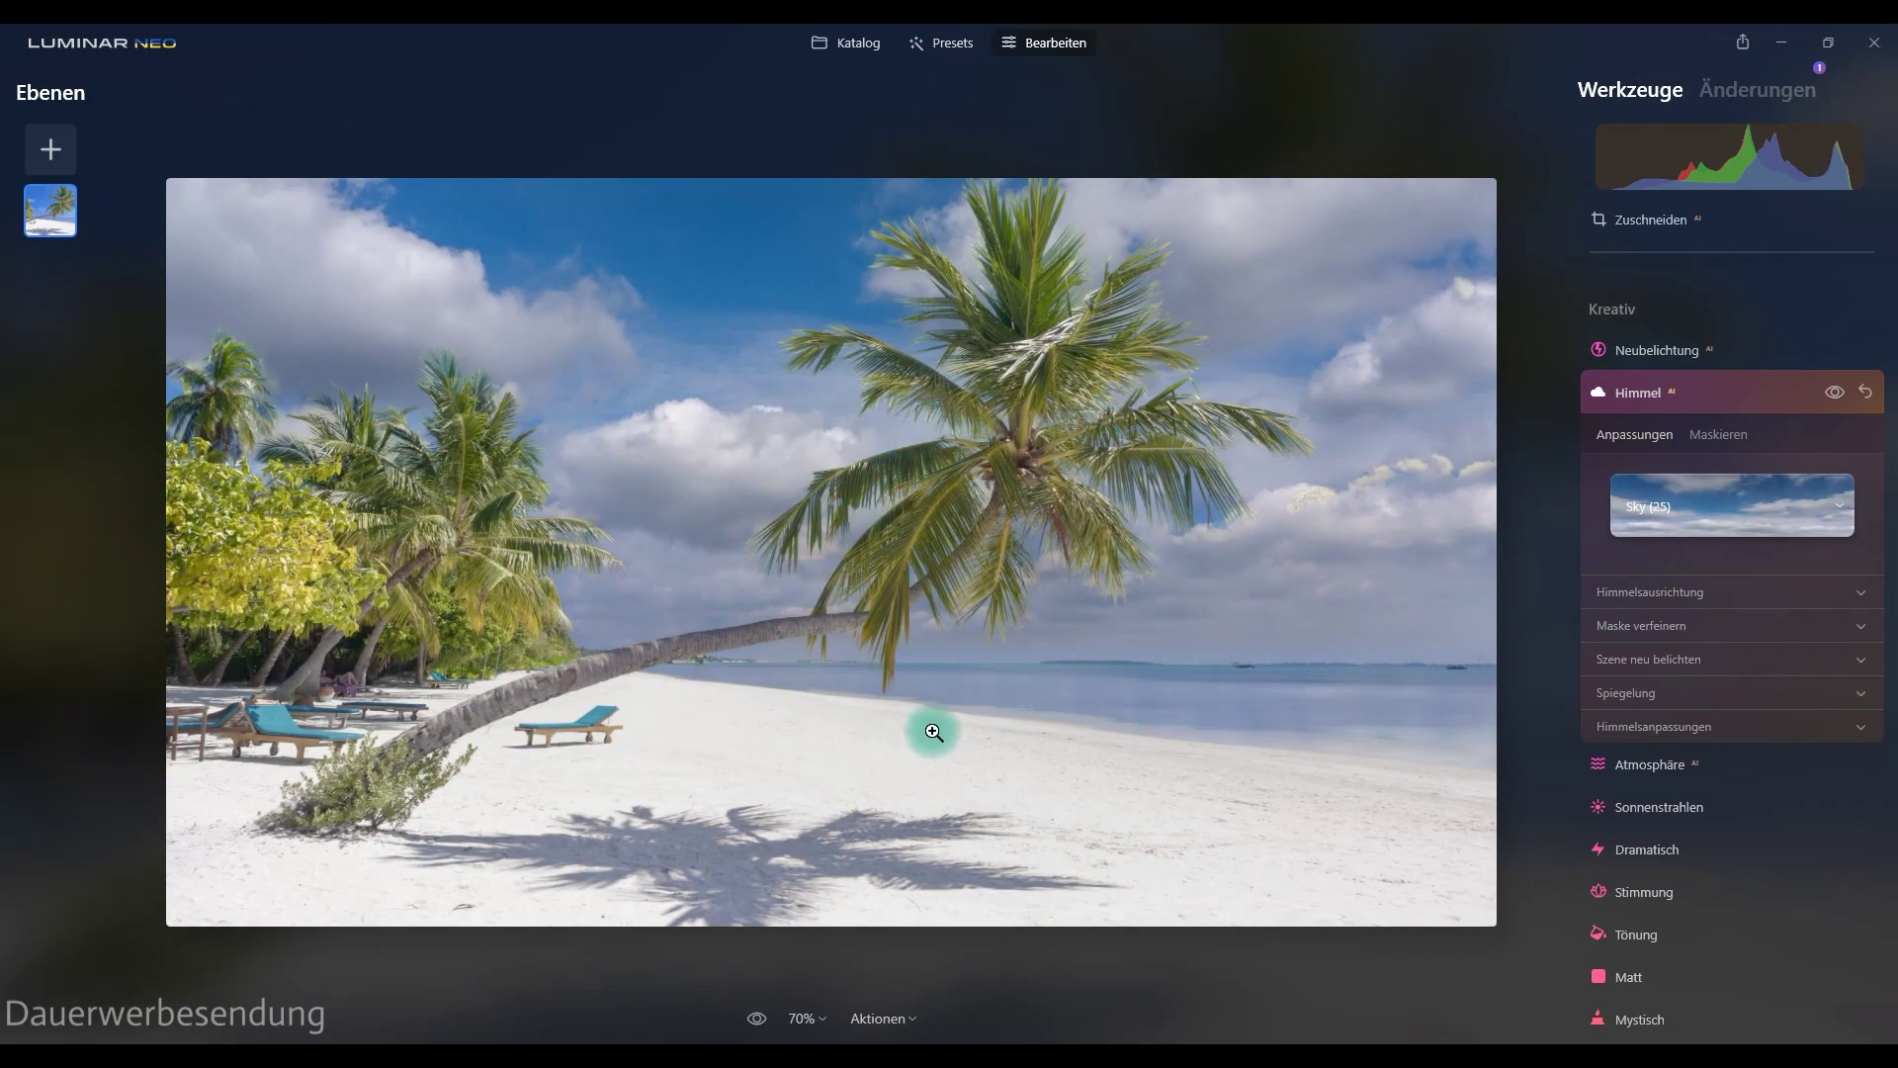
Toggle the Vorschau eye repeatedly to compare original and cloudy beach skies, then return to Katalog
{"action": "left_click", "coordinate": [752, 1026]}
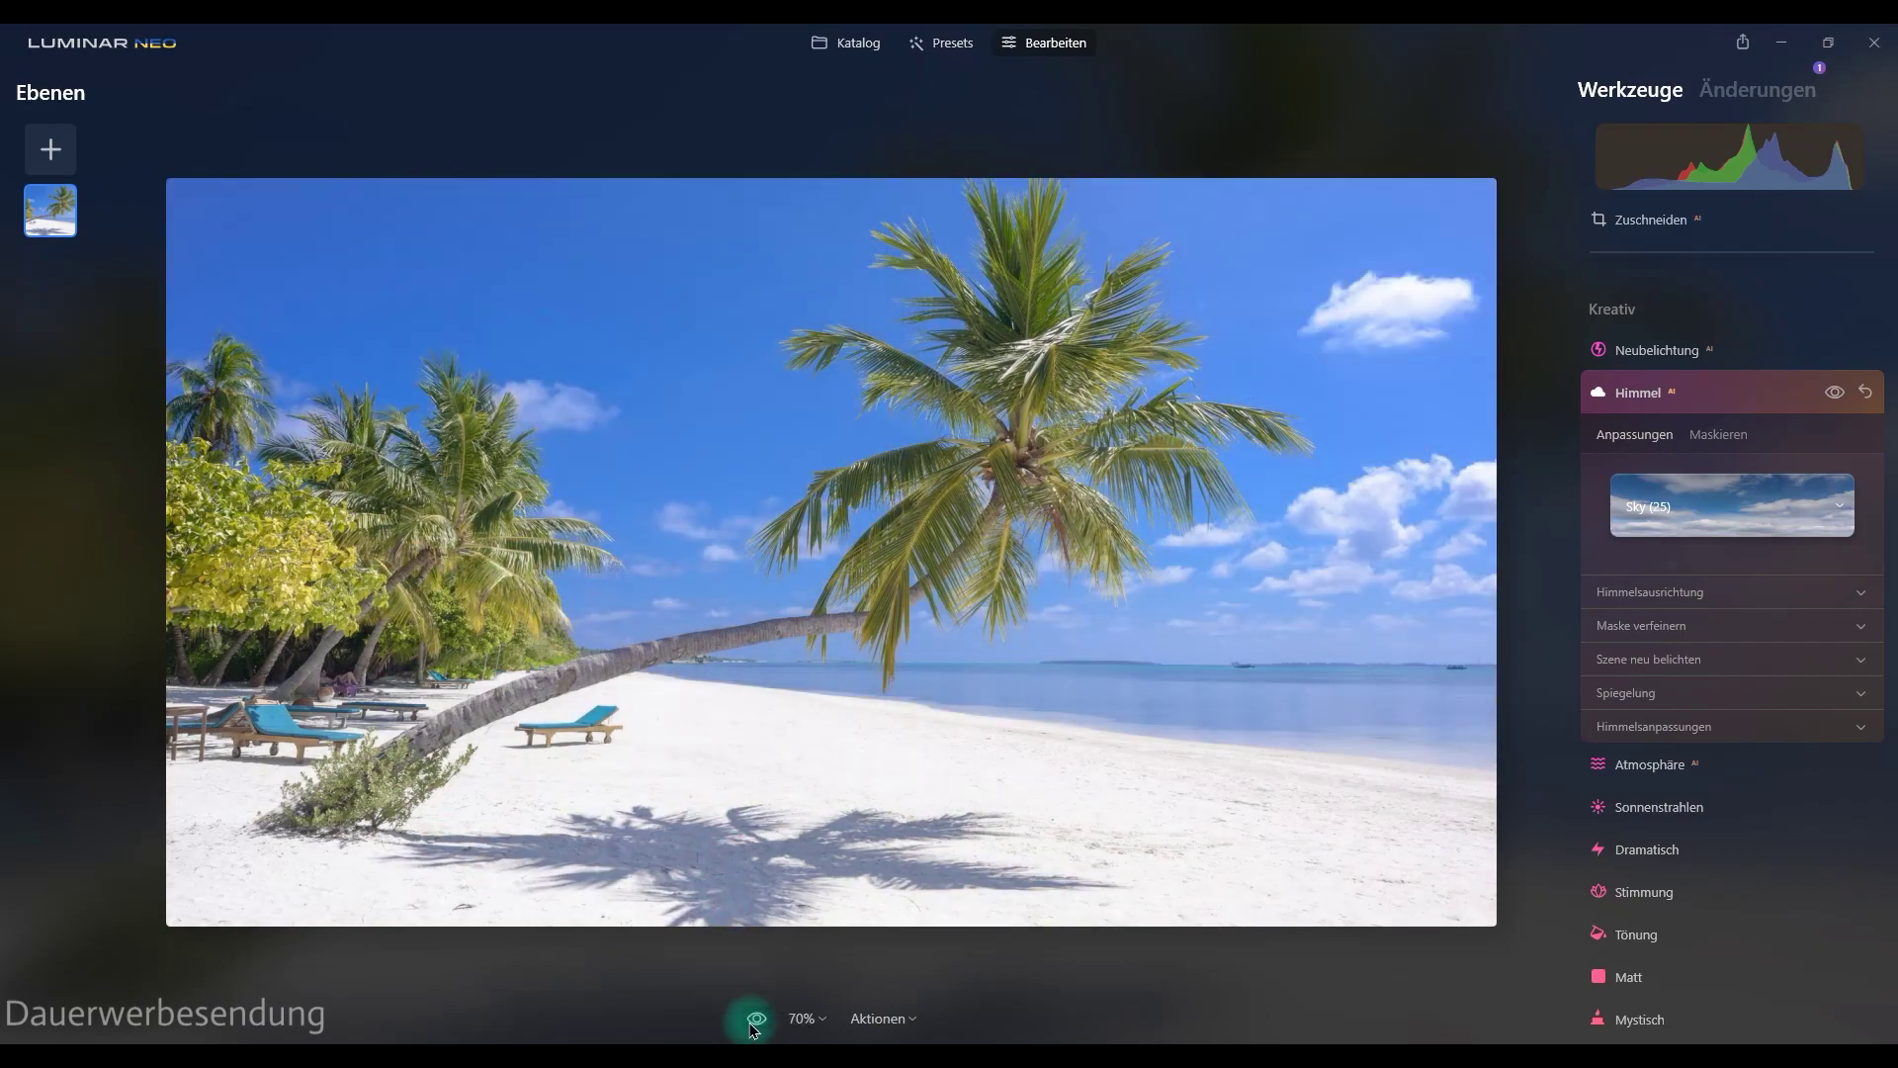
{"action": "left_click", "coordinate": [753, 1023]}
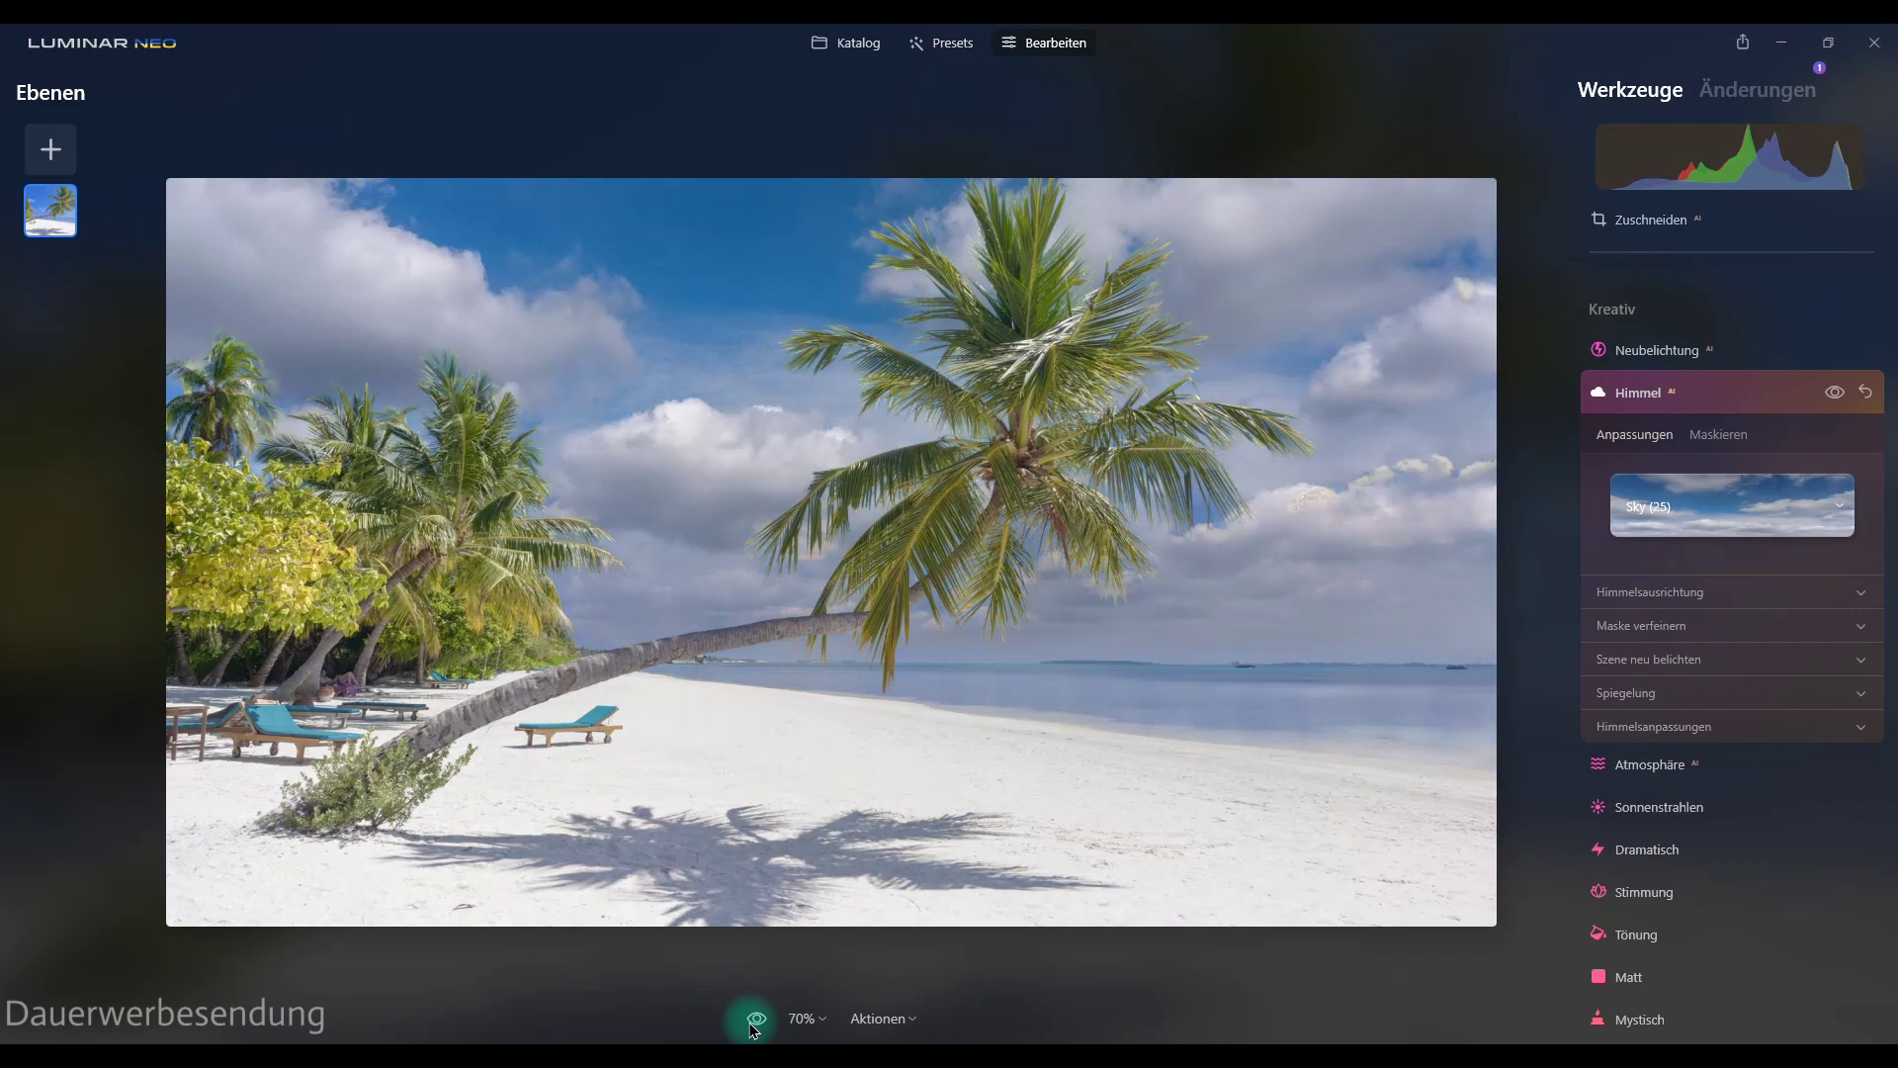
{"action": "left_click", "coordinate": [753, 1025]}
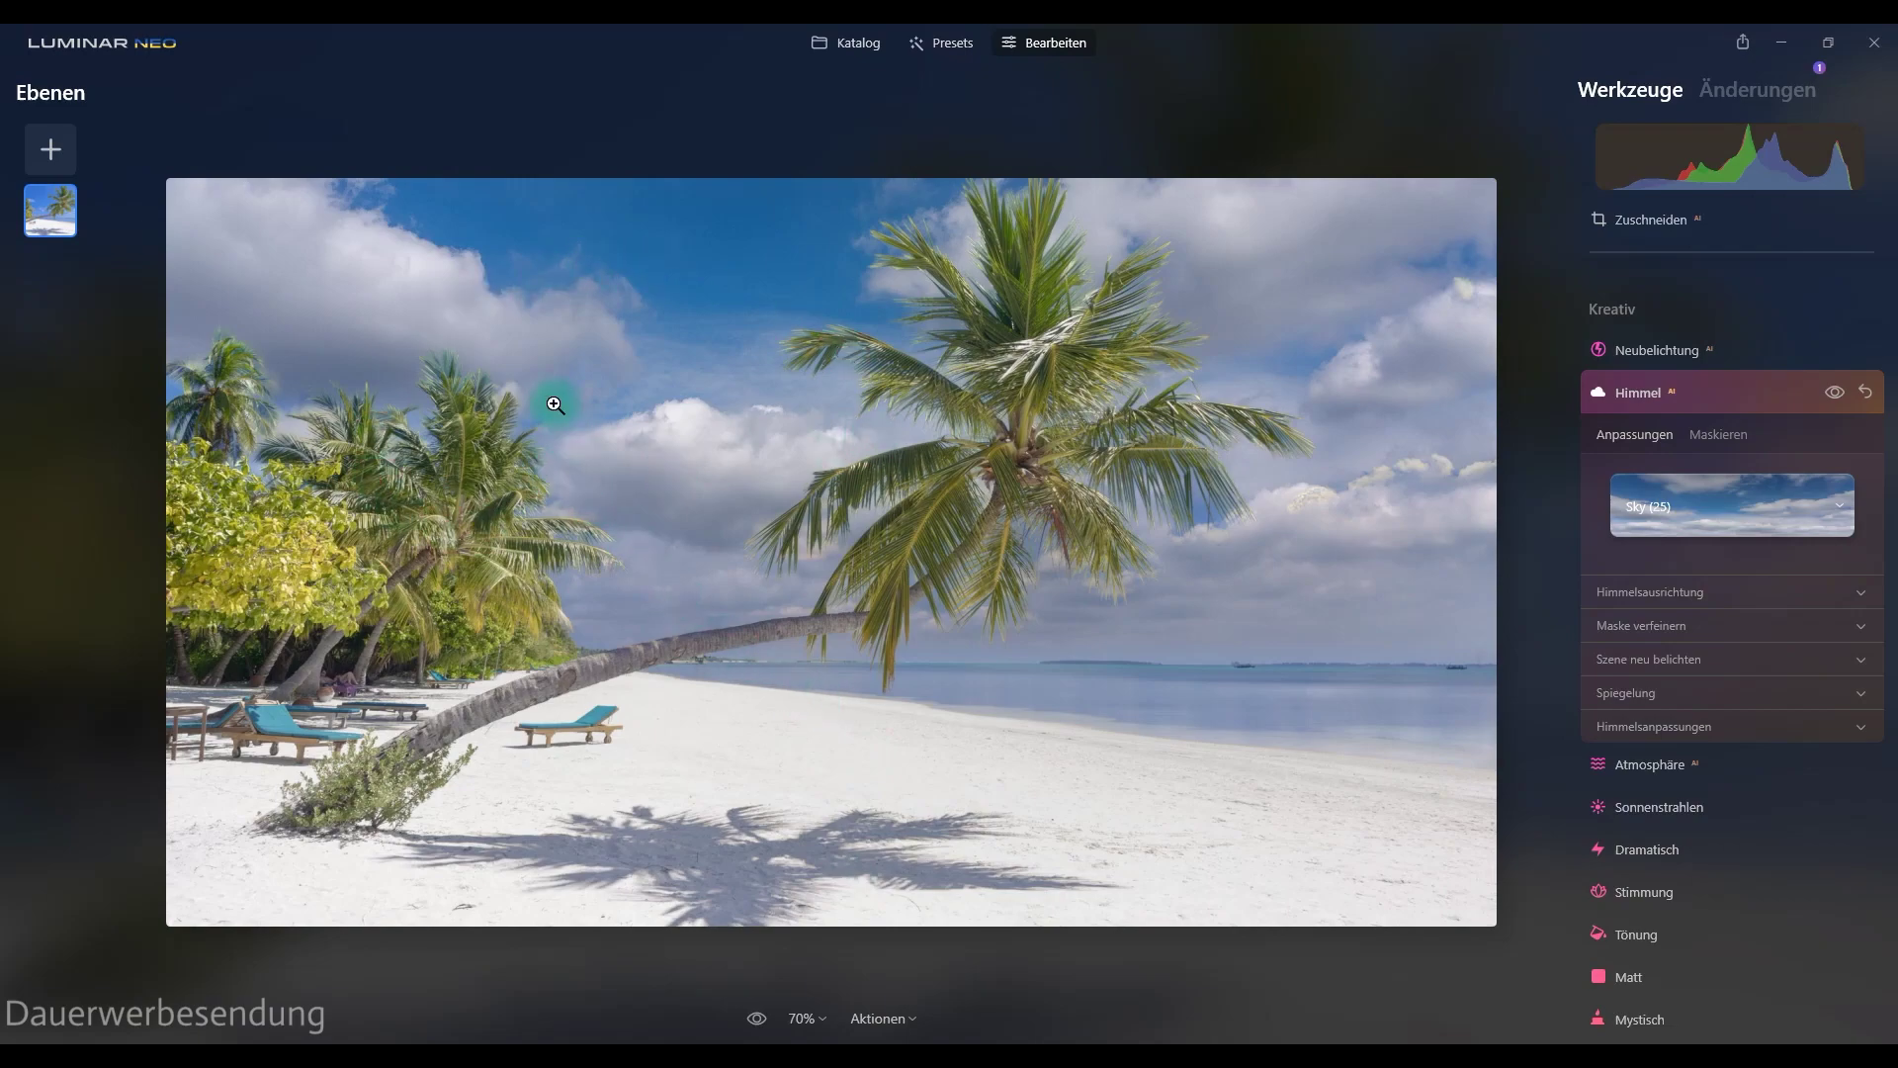
{"action": "left_click", "coordinate": [757, 1020]}
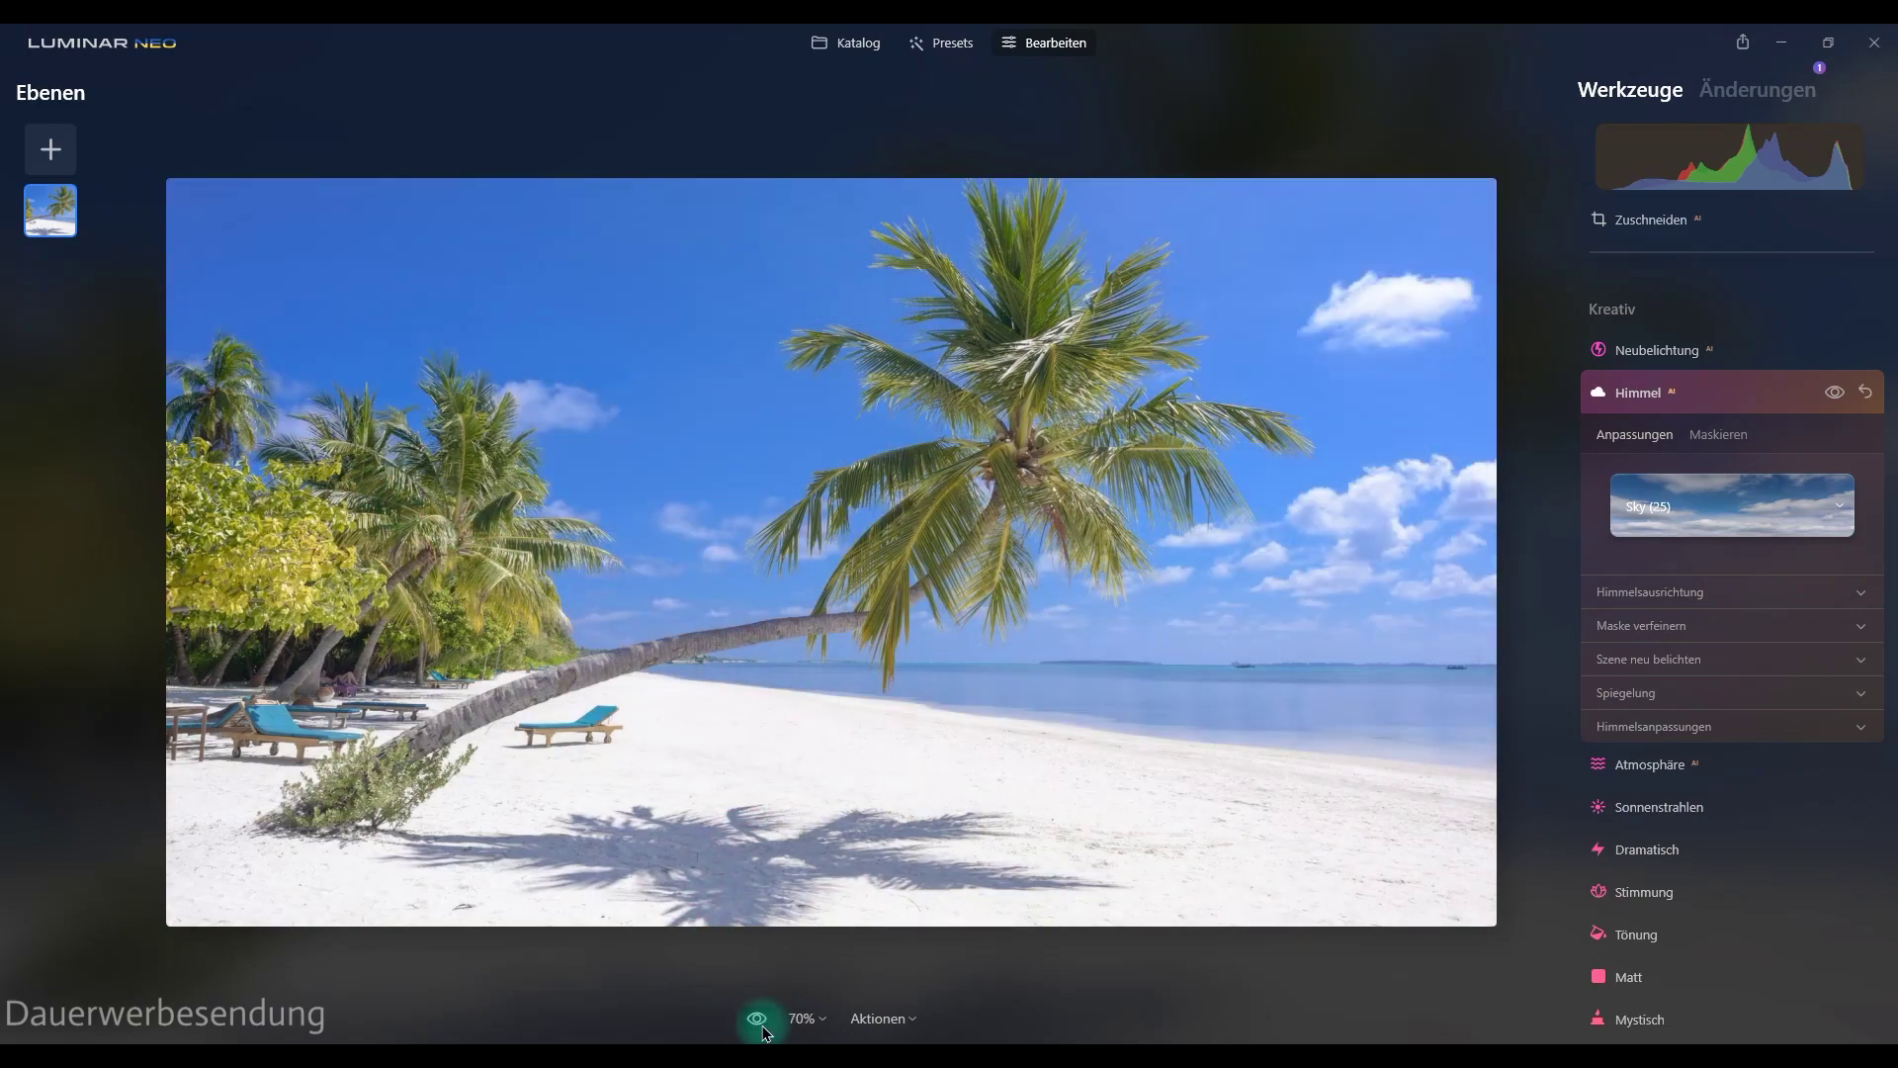
{"action": "left_click", "coordinate": [761, 1028]}
{"action": "left_click", "coordinate": [761, 1028]}
{"action": "left_click", "coordinate": [761, 1028]}
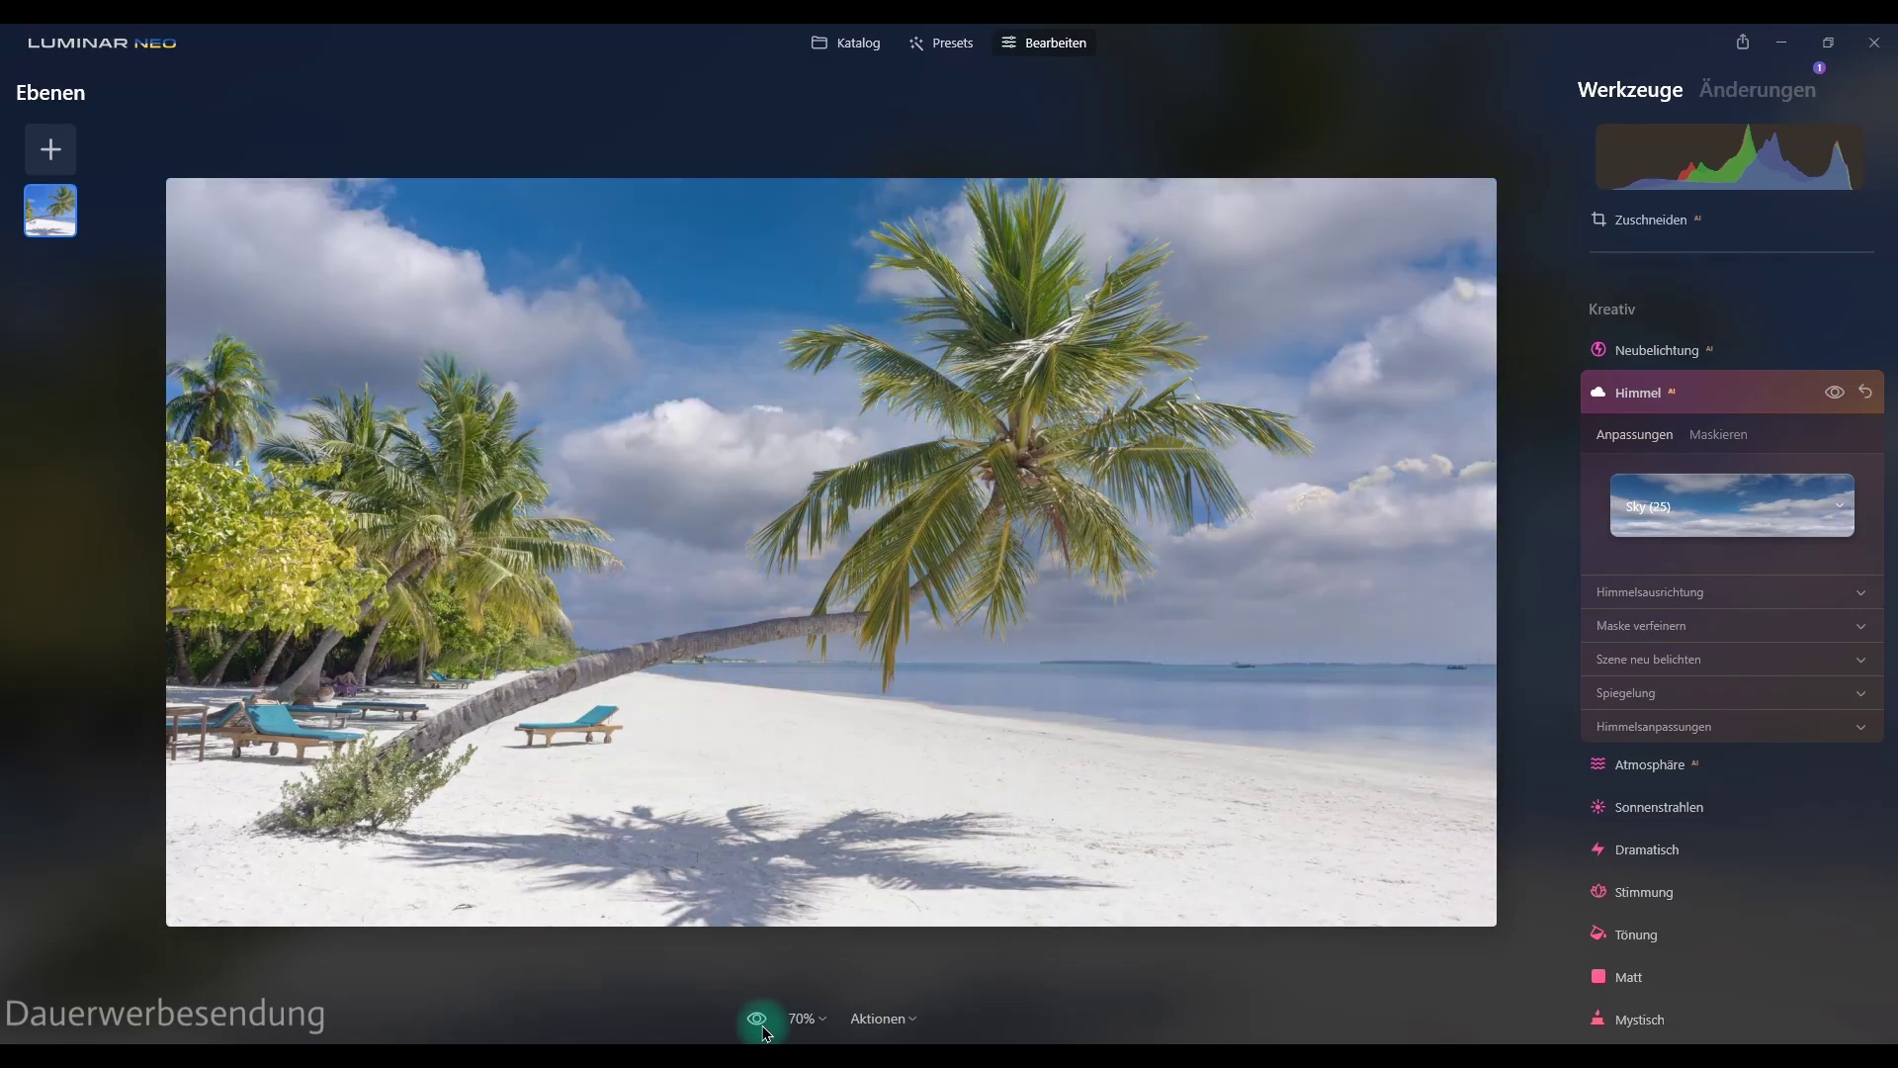
{"action": "left_click", "coordinate": [762, 1028]}
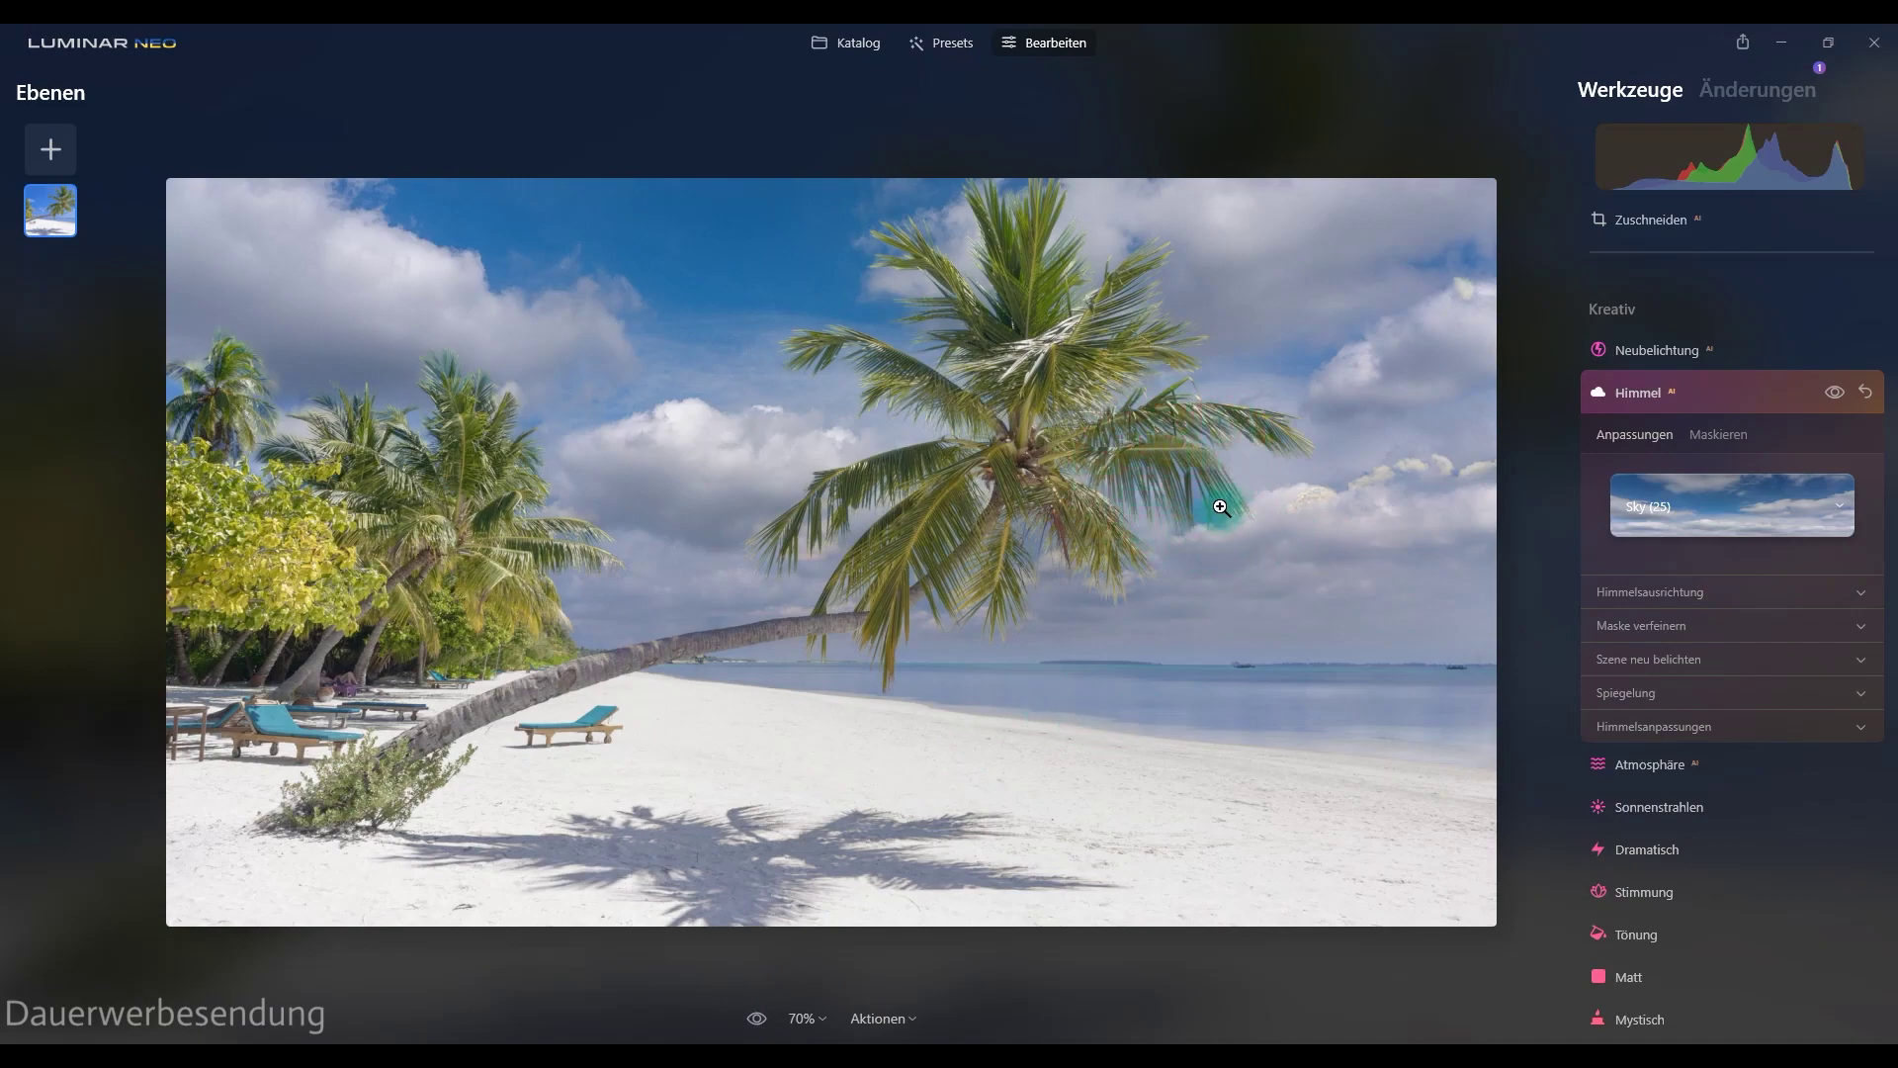
{"action": "left_click", "coordinate": [754, 1021]}
{"action": "left_click", "coordinate": [751, 1018]}
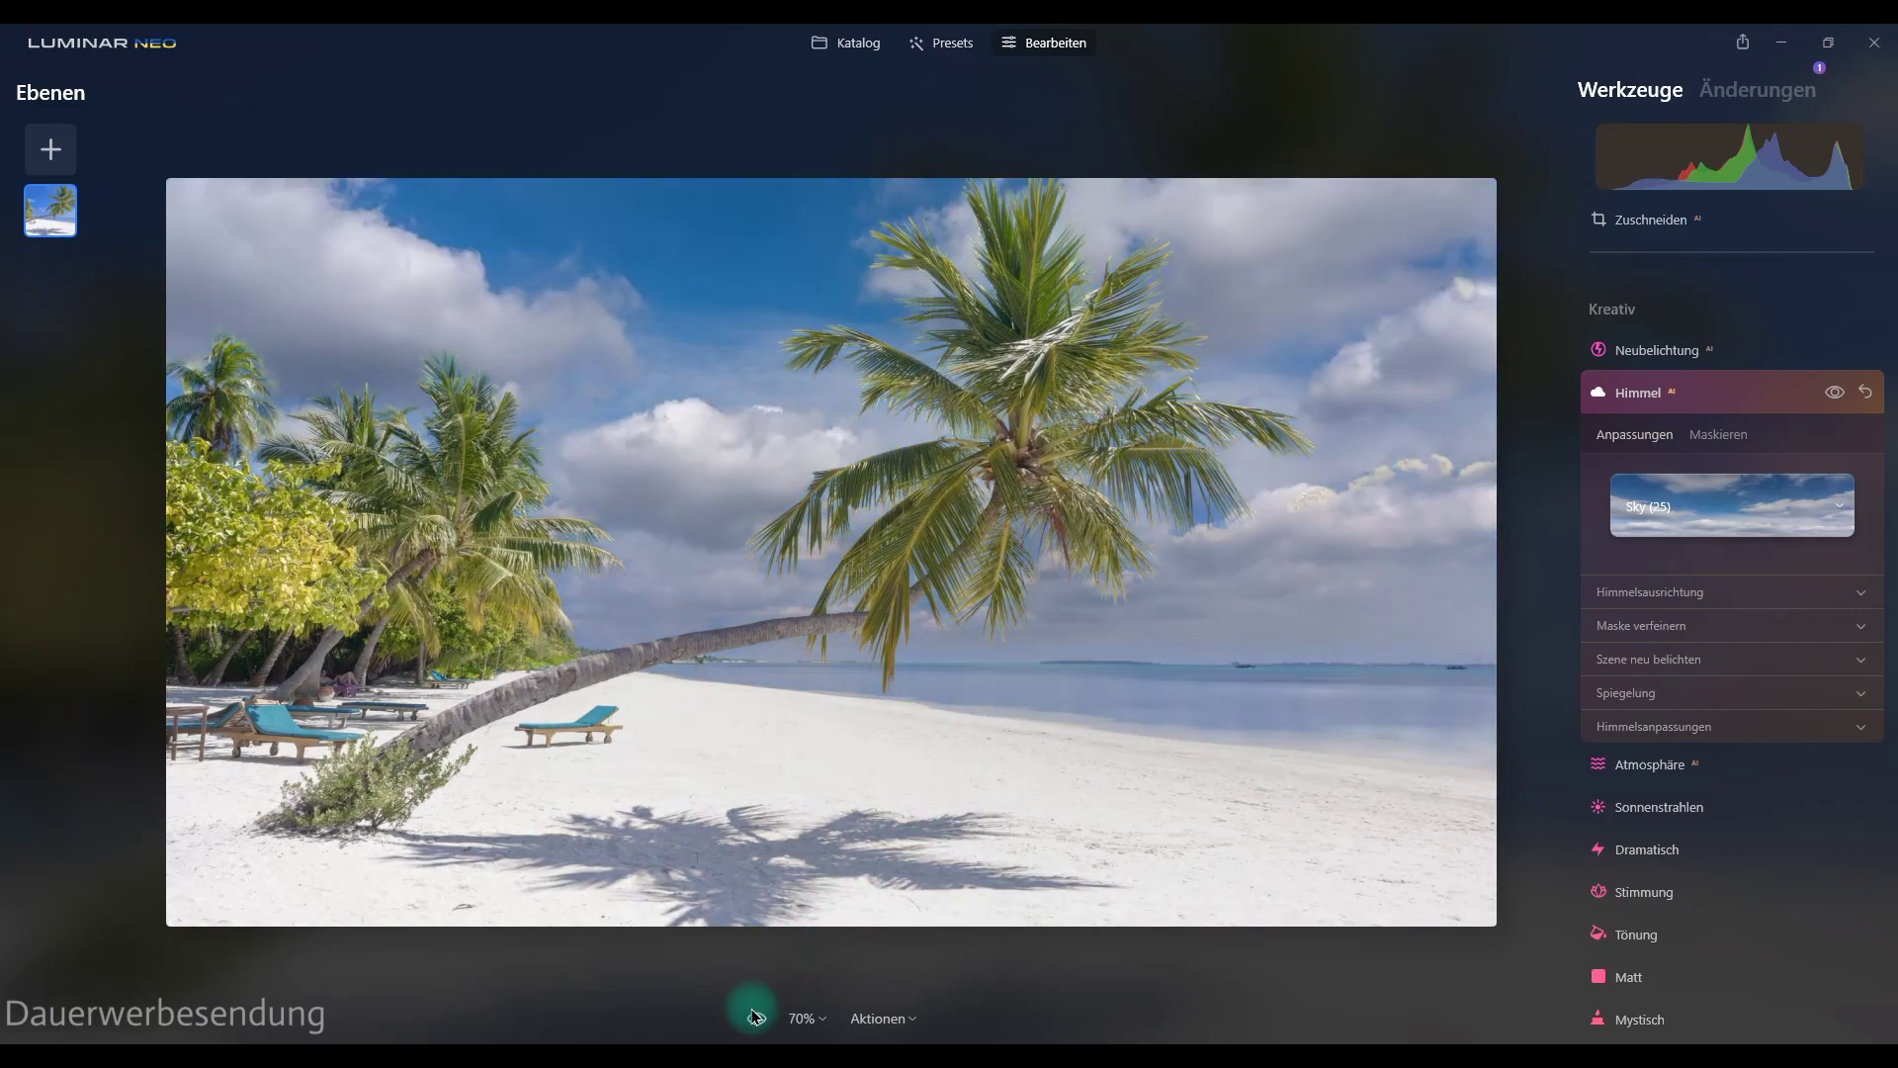
{"action": "left_click", "coordinate": [754, 1018]}
{"action": "left_click", "coordinate": [753, 1019]}
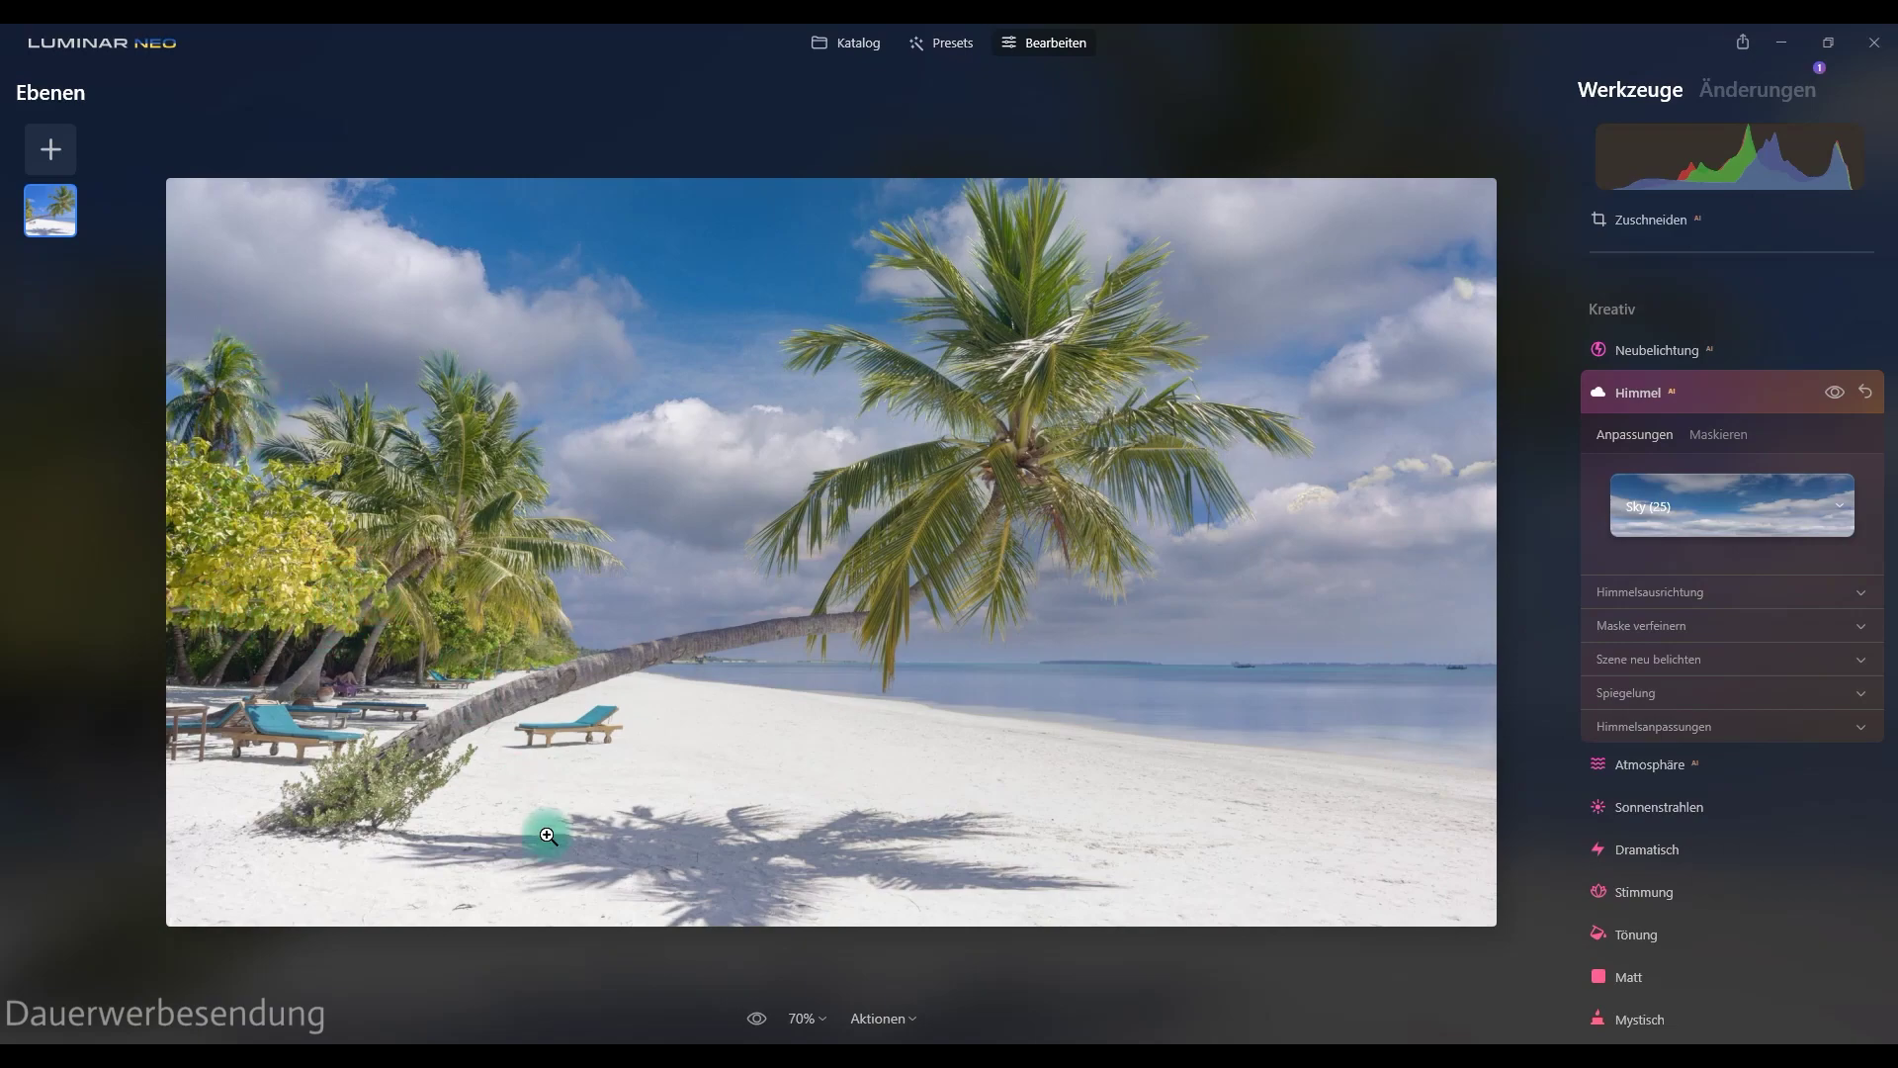
{"action": "left_click", "coordinate": [757, 1019]}
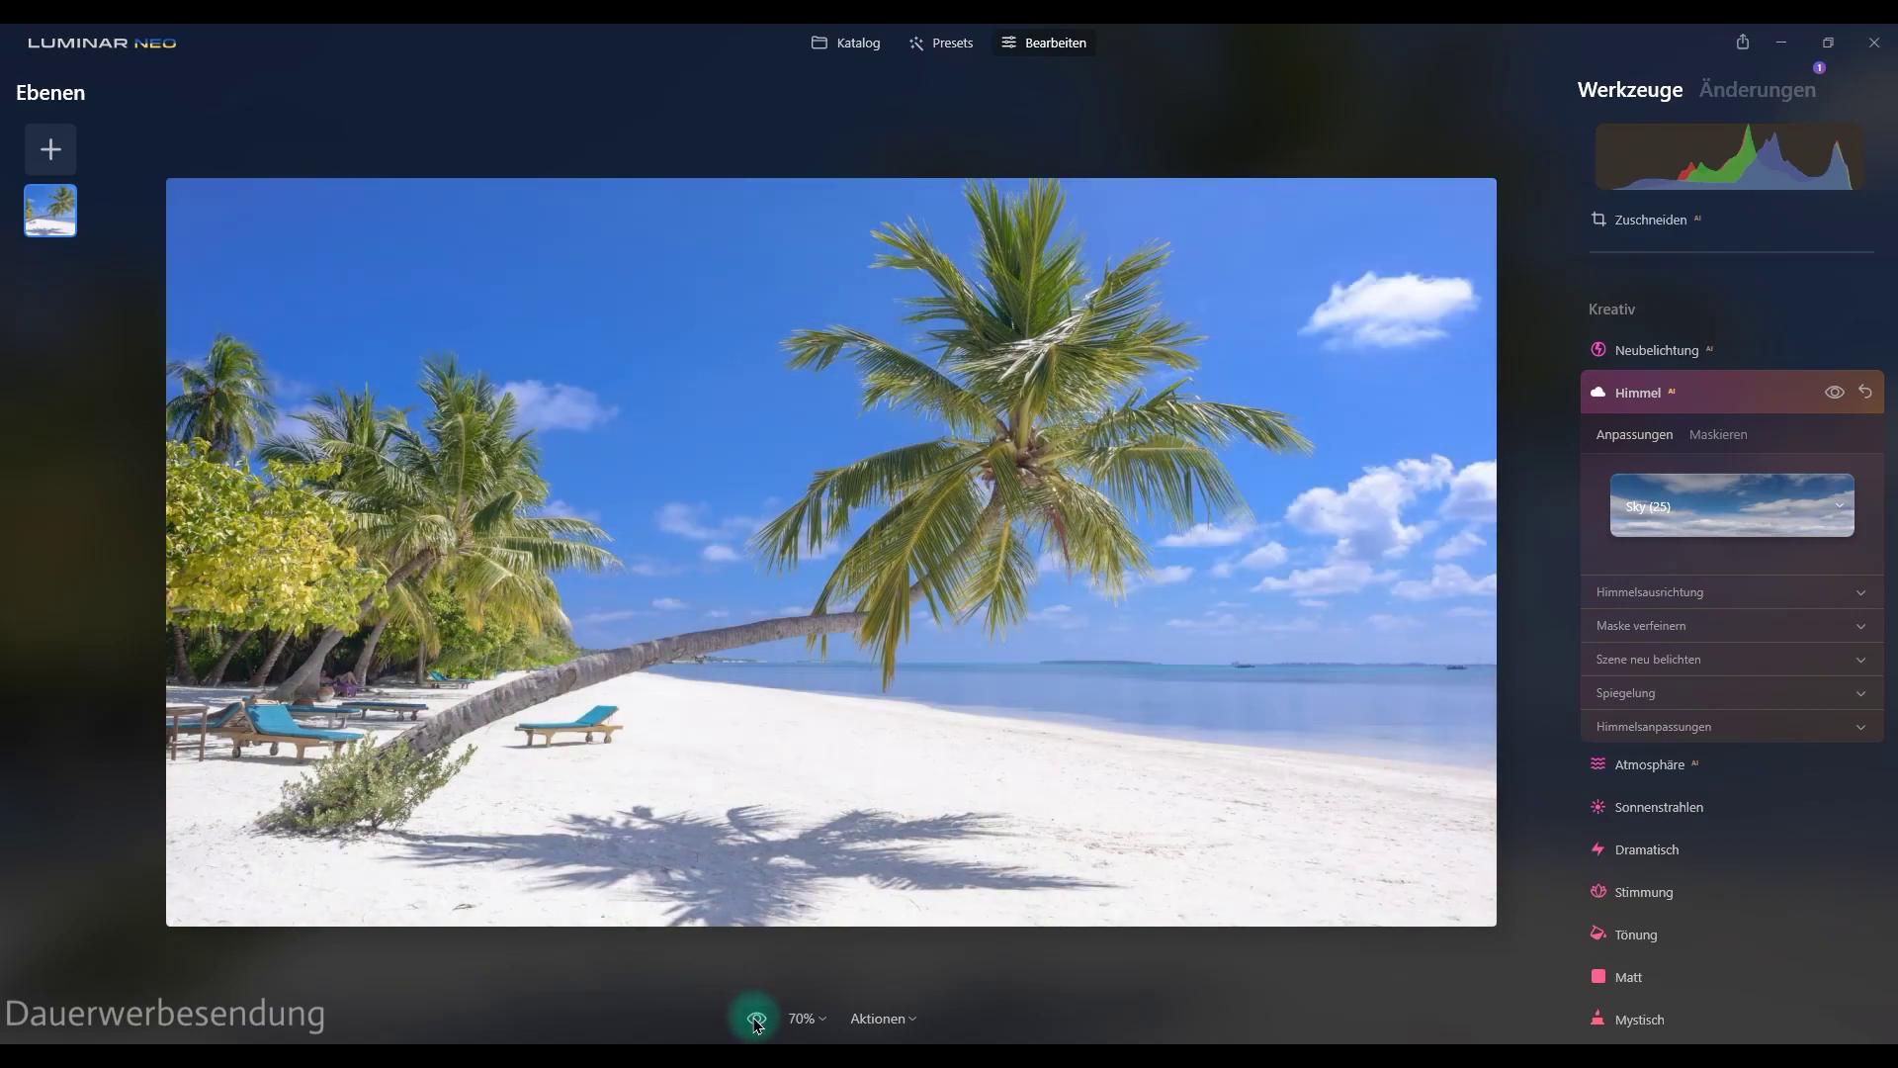
{"action": "left_click", "coordinate": [756, 1018]}
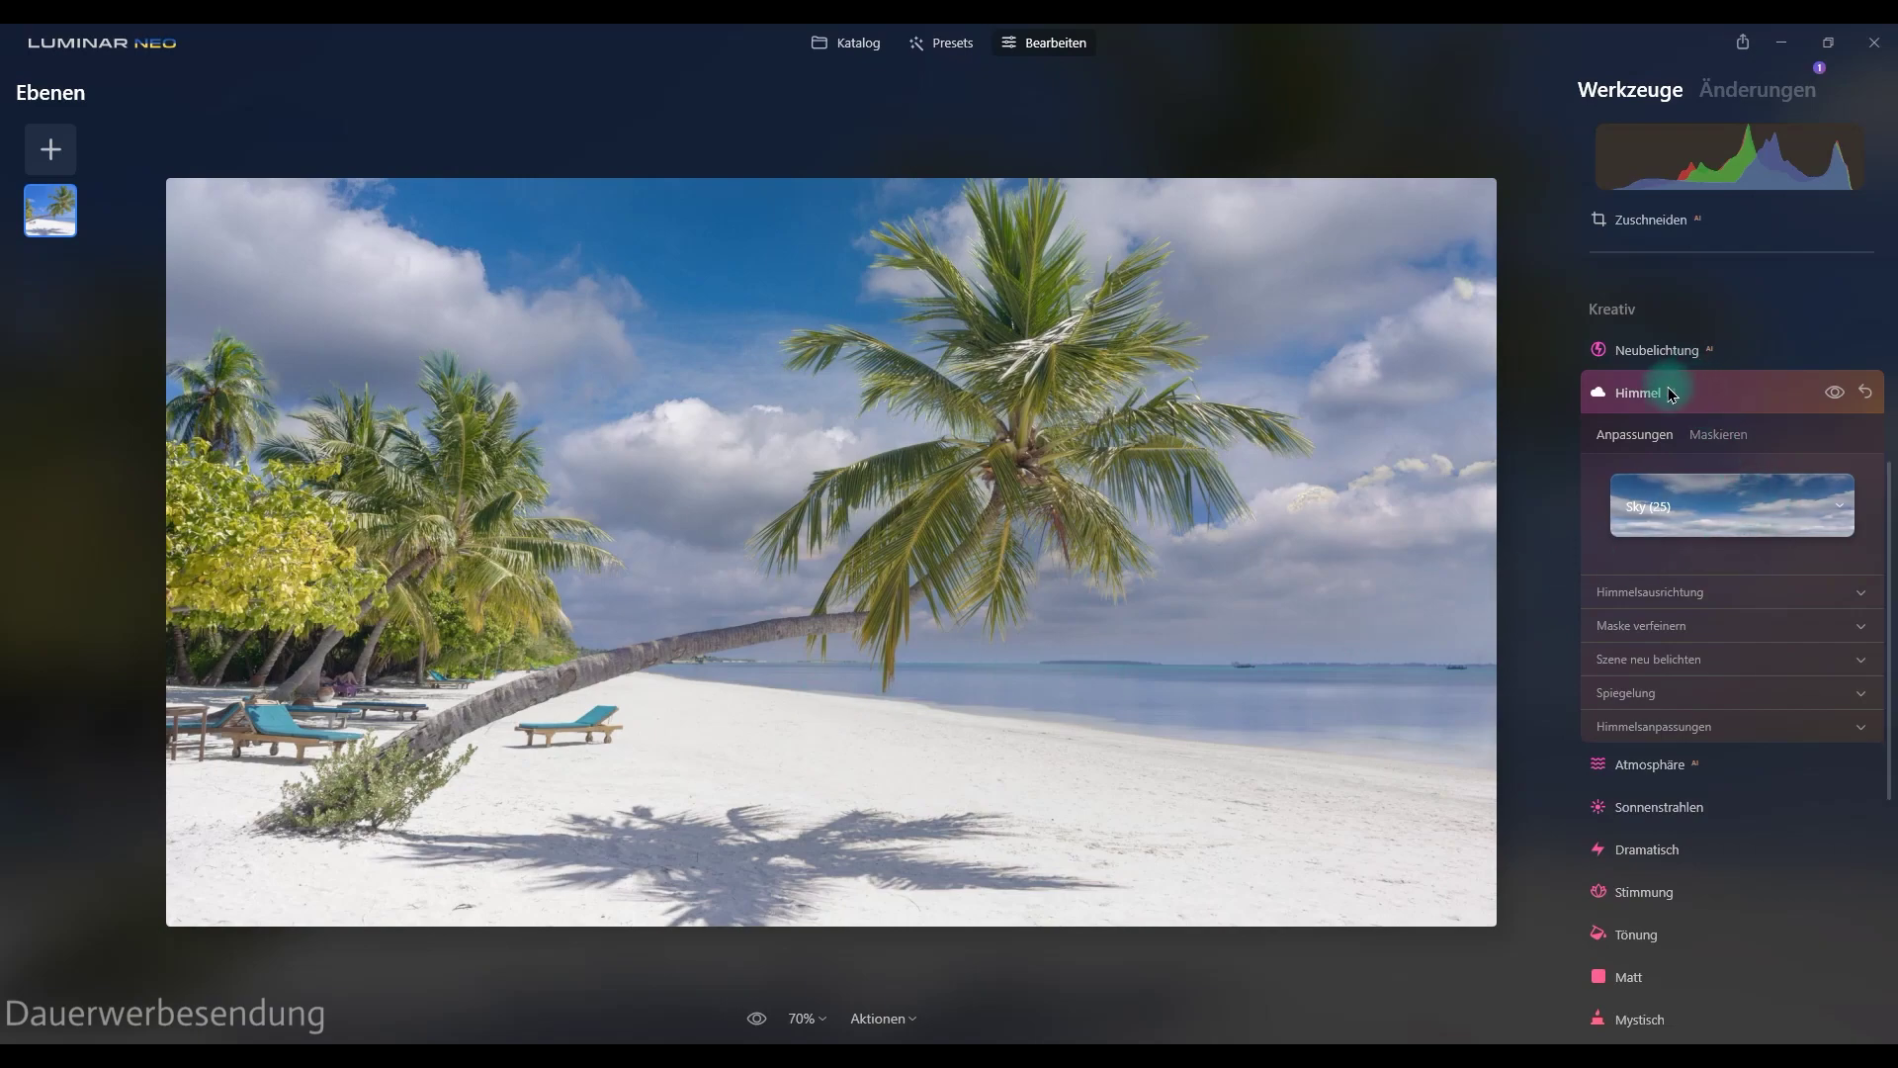
{"action": "left_click", "coordinate": [840, 42]}
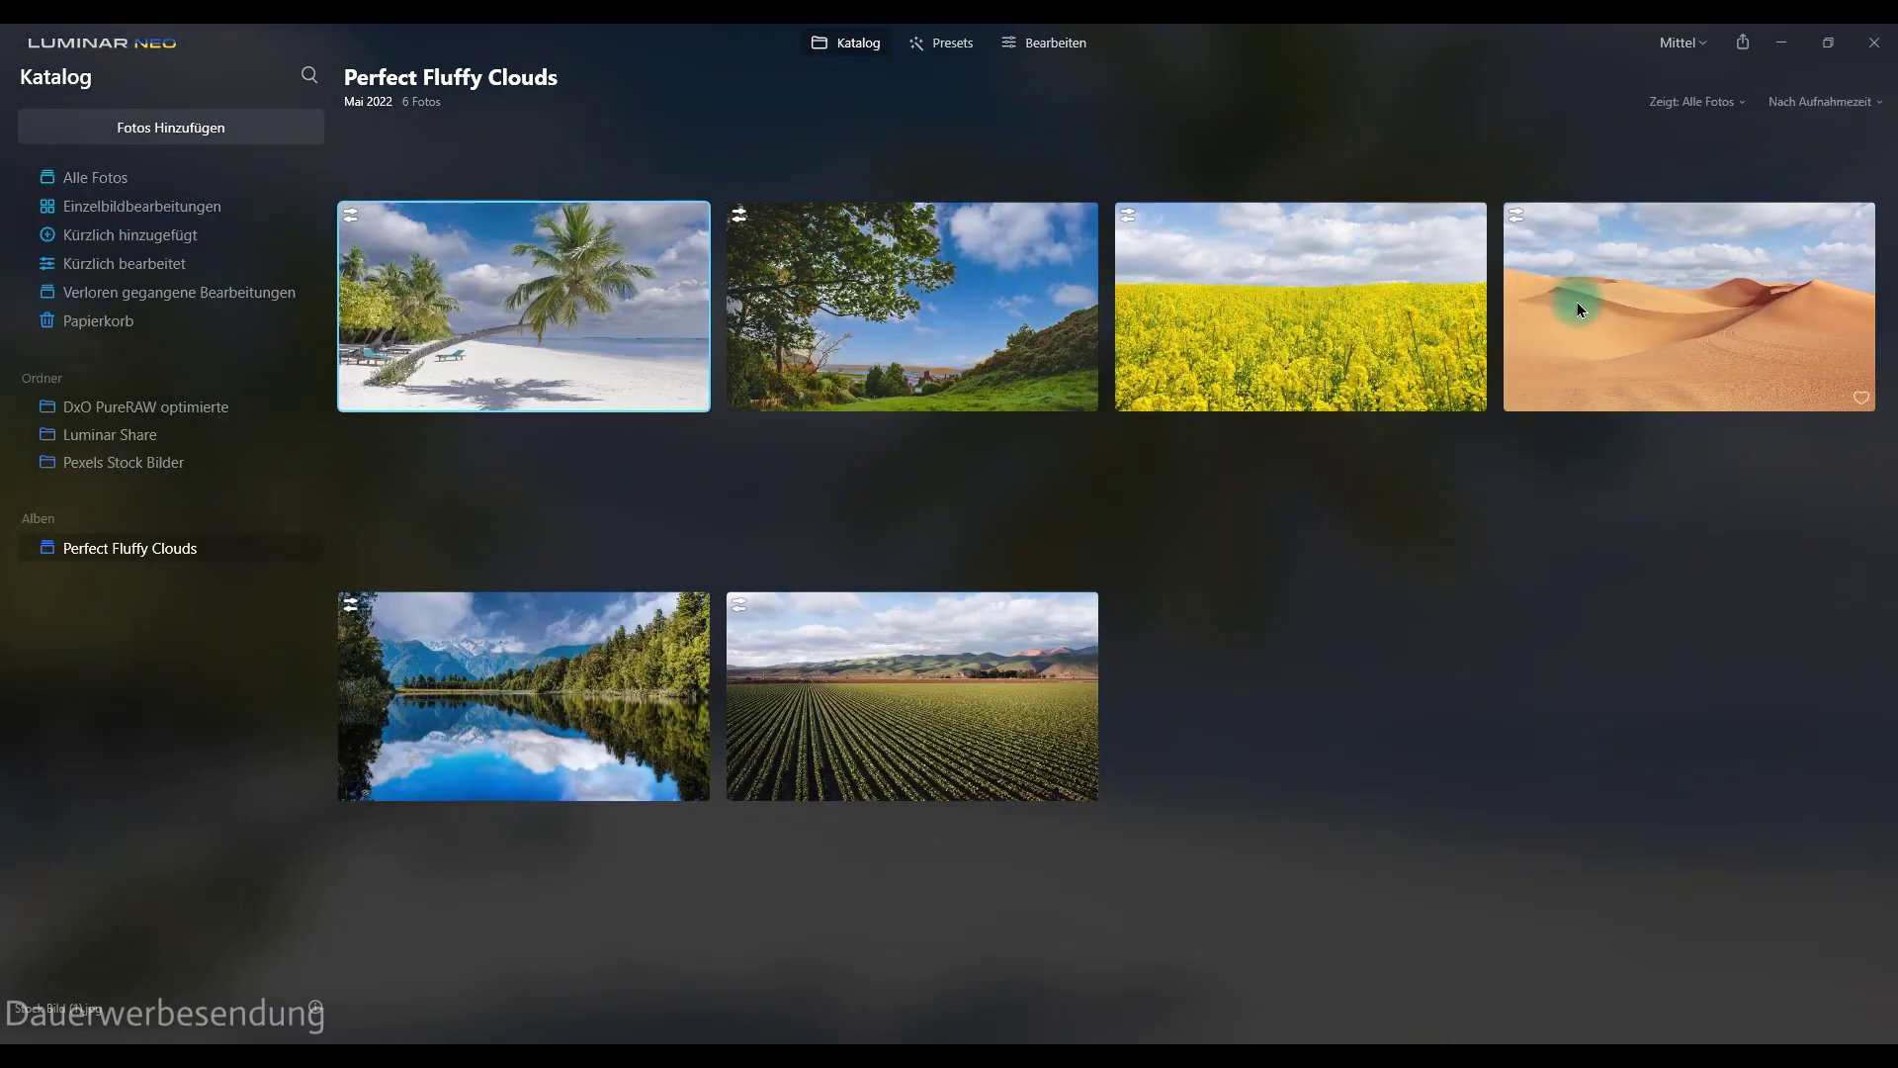
Select the desert dunes thumbnail and open it with Bearbeiten
{"action": "left_click", "coordinate": [1632, 300]}
{"action": "left_click", "coordinate": [1046, 43]}
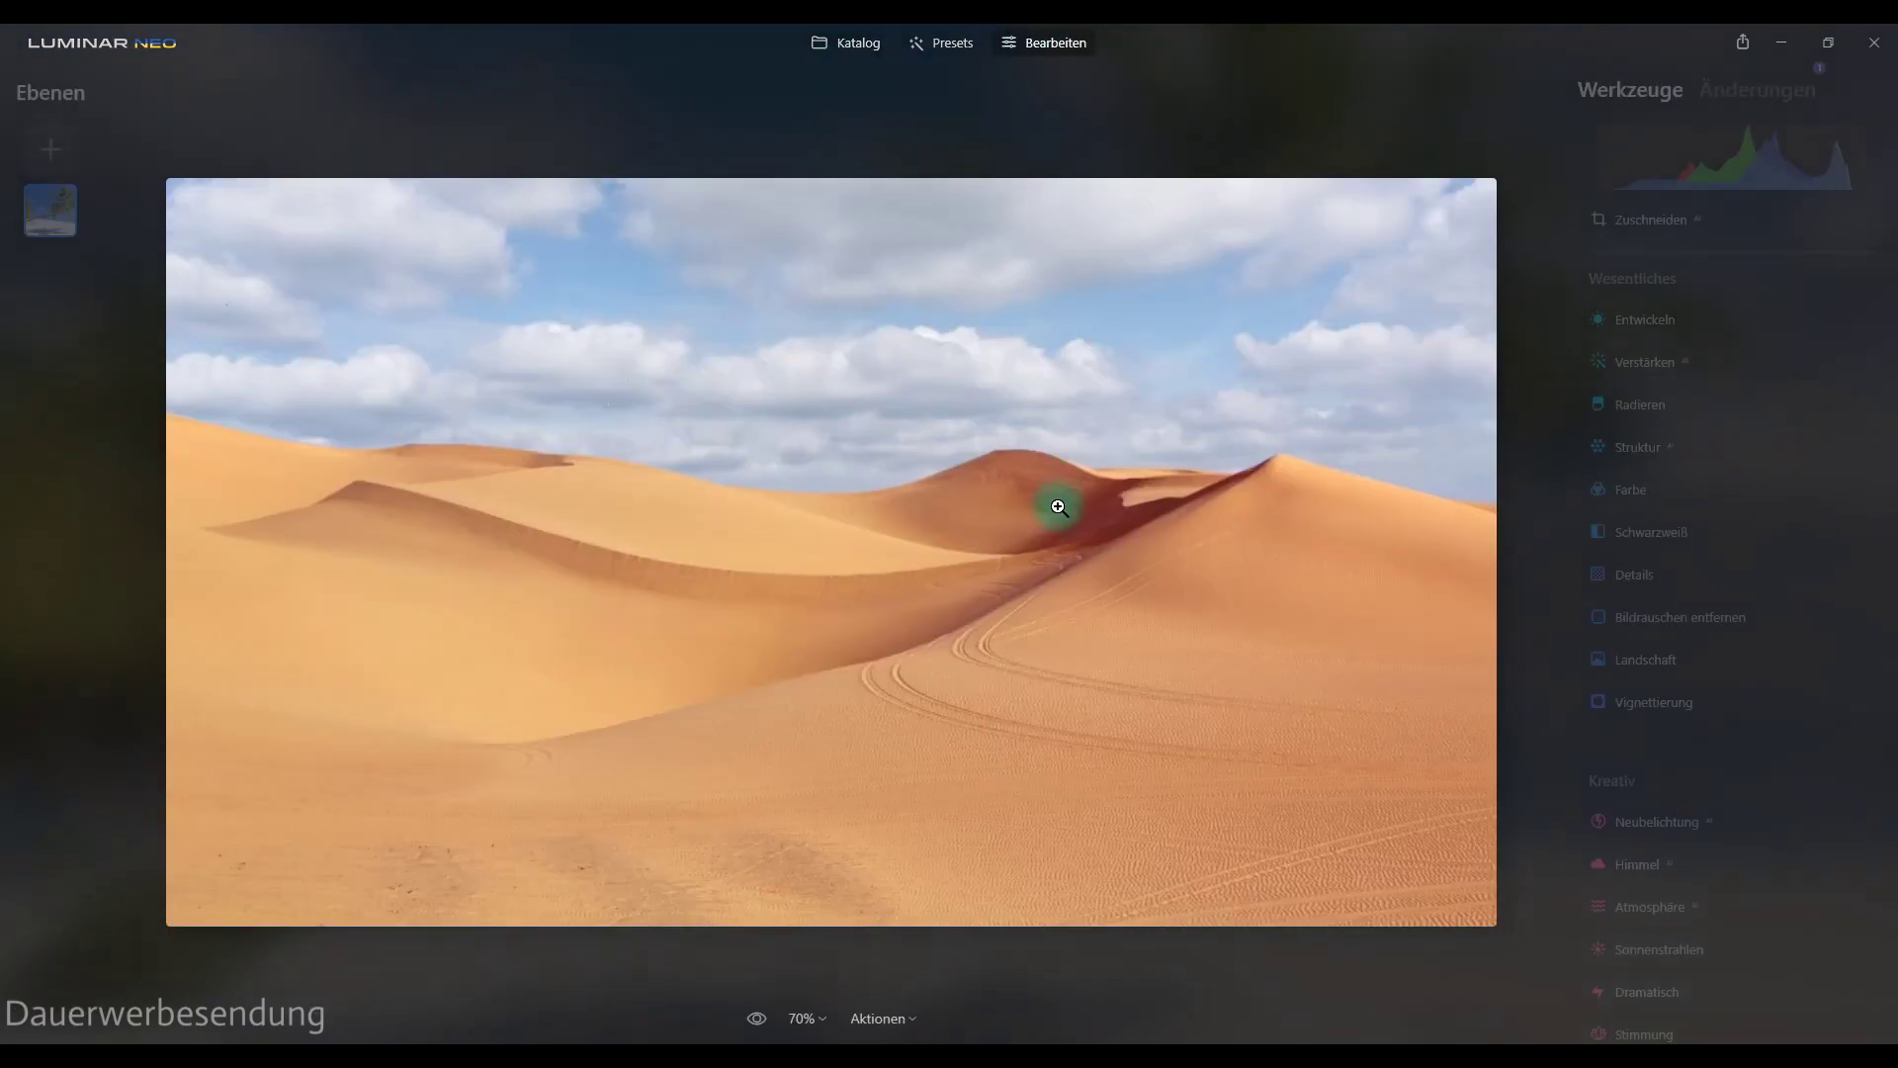